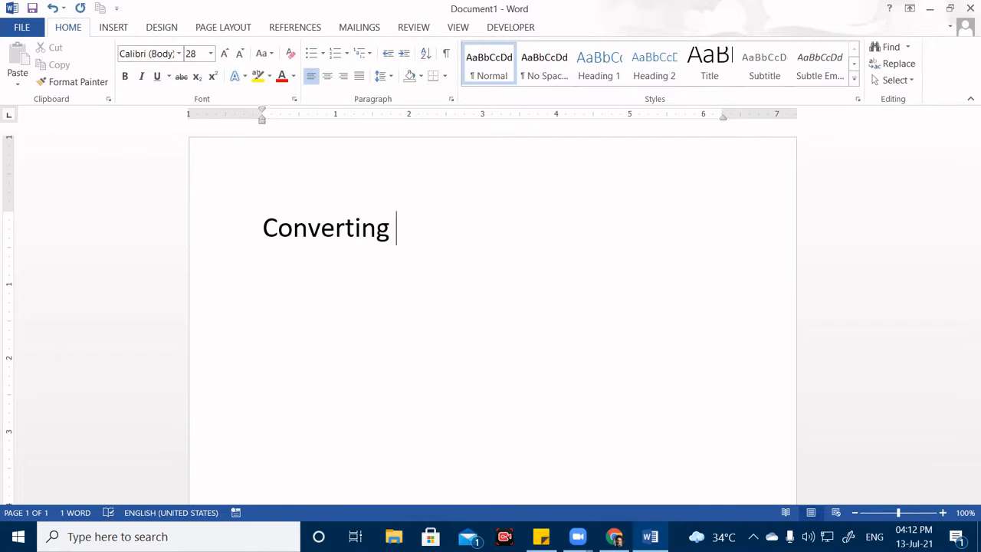
Finish line one as 'Word file to Web page' and add 'Converting PDF to Word and vice versa'.
{"action": "type", "text": "Wor"}
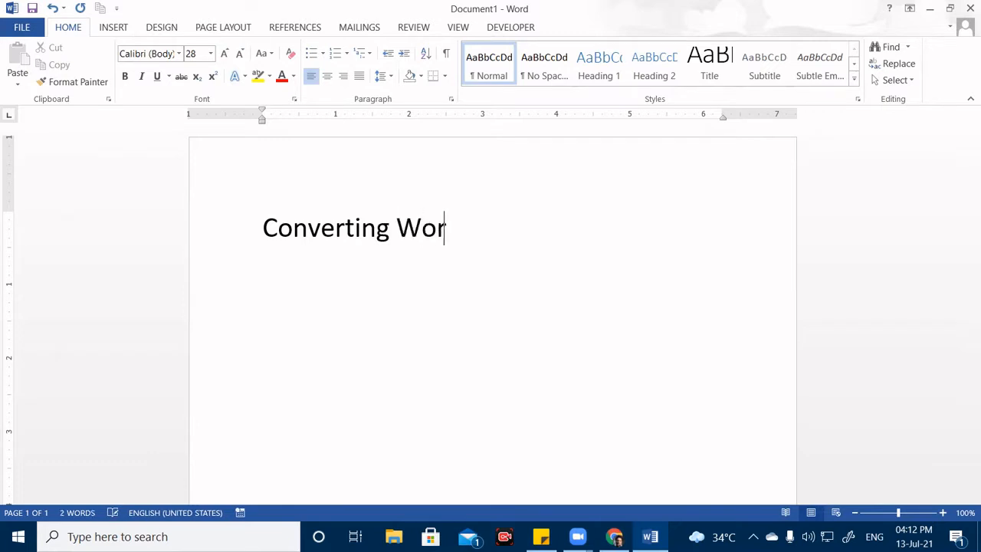
{"action": "type", "text": "d file t"}
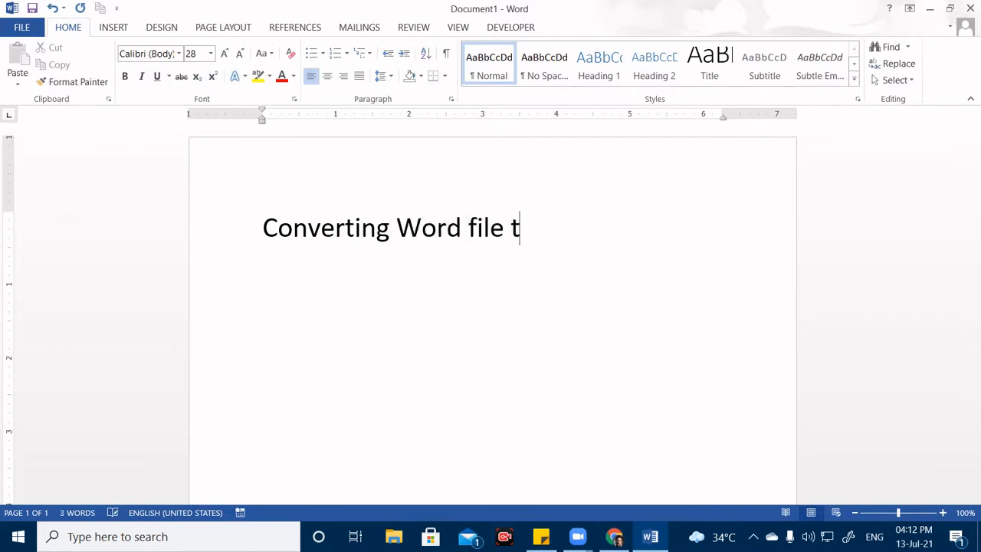
{"action": "type", "text": "o Web"}
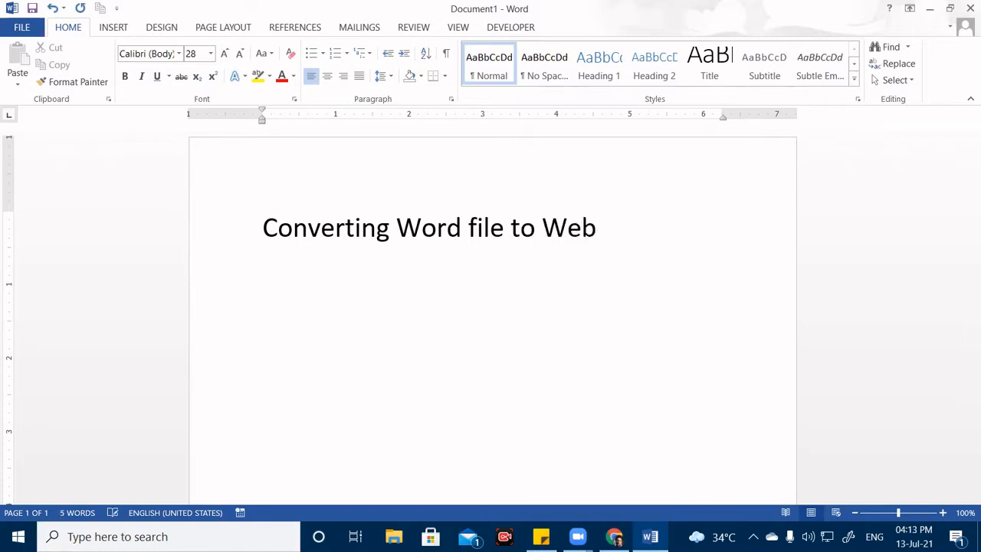
{"action": "type", "text": " page"}
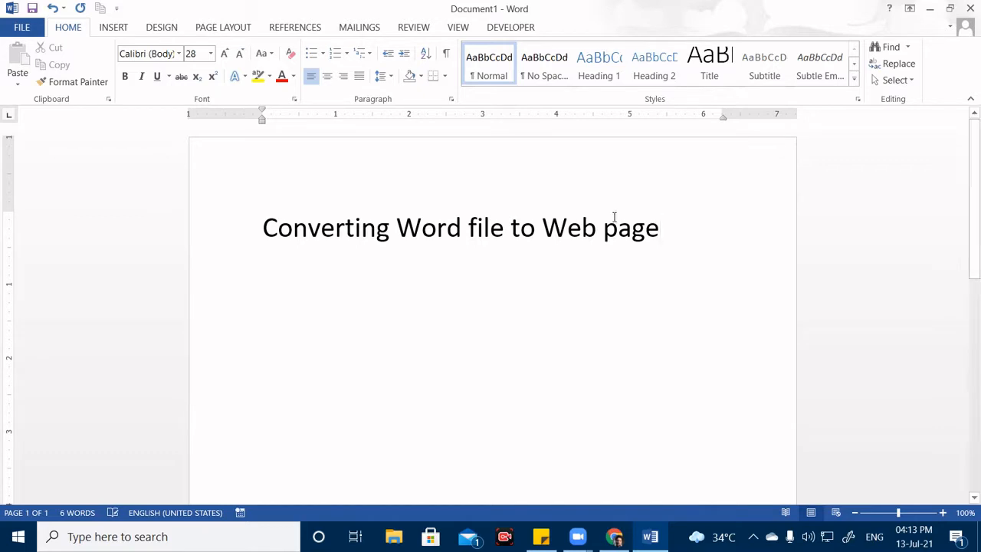
{"action": "key", "text": "Return"}
{"action": "type", "text": "C"}
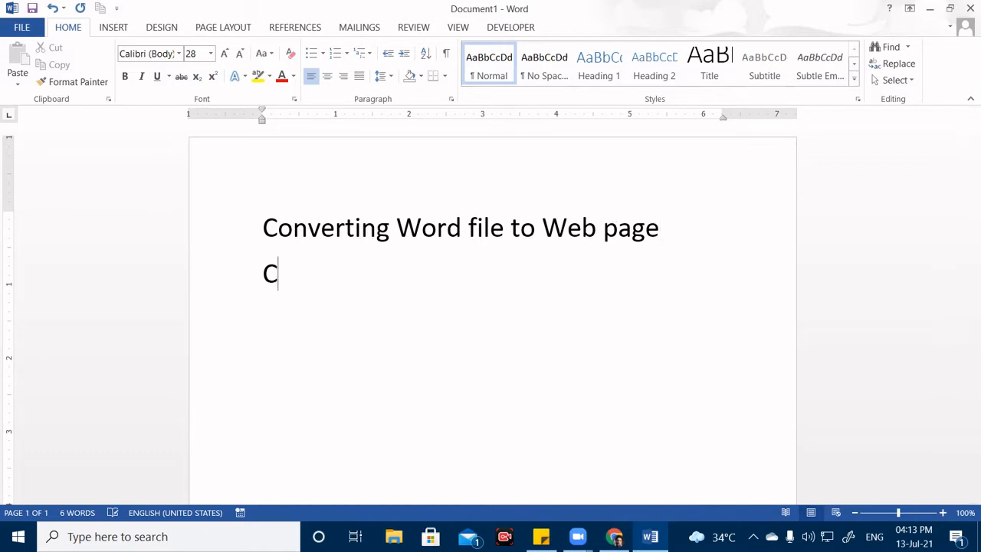
{"action": "type", "text": "onvert"}
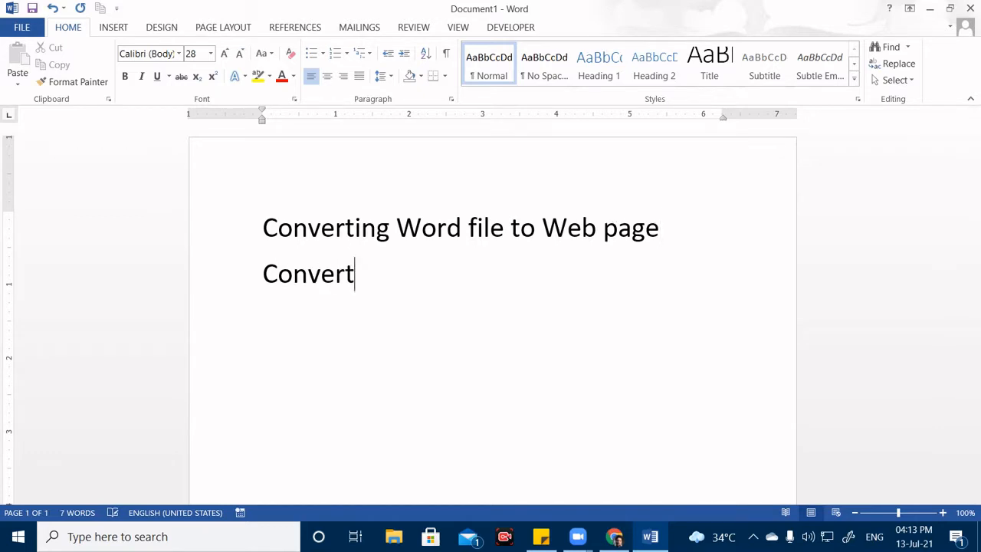
{"action": "type", "text": "ing P"}
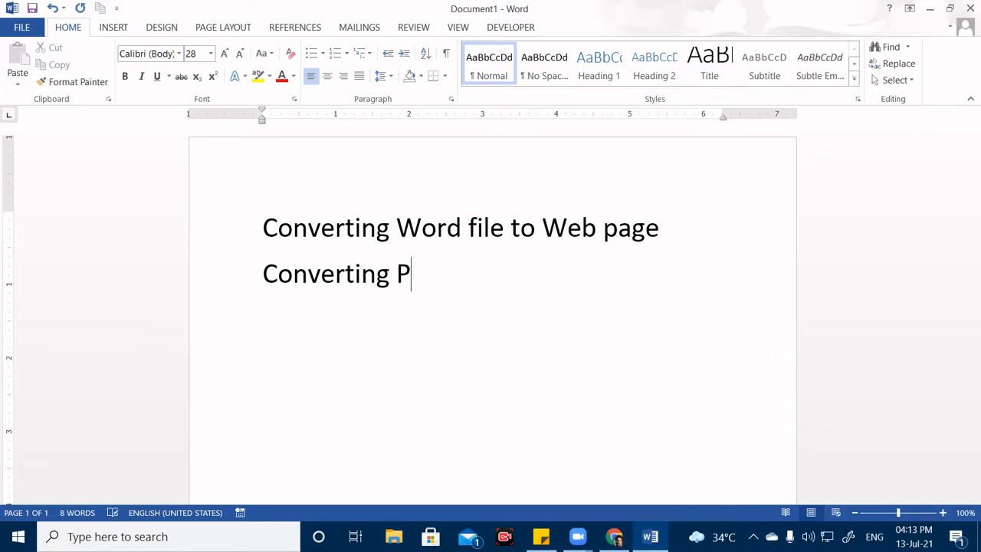
{"action": "type", "text": "DF to "}
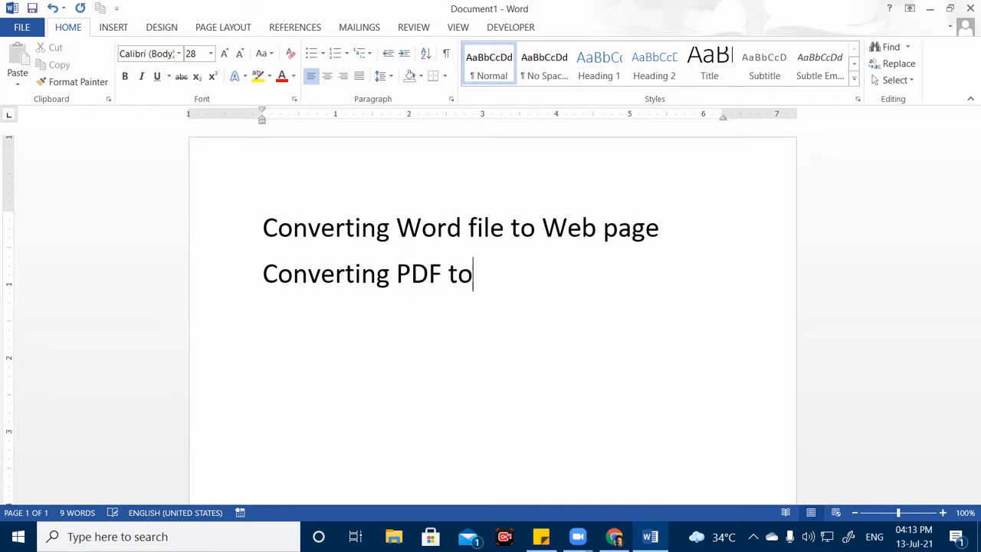
{"action": "type", "text": "Word"}
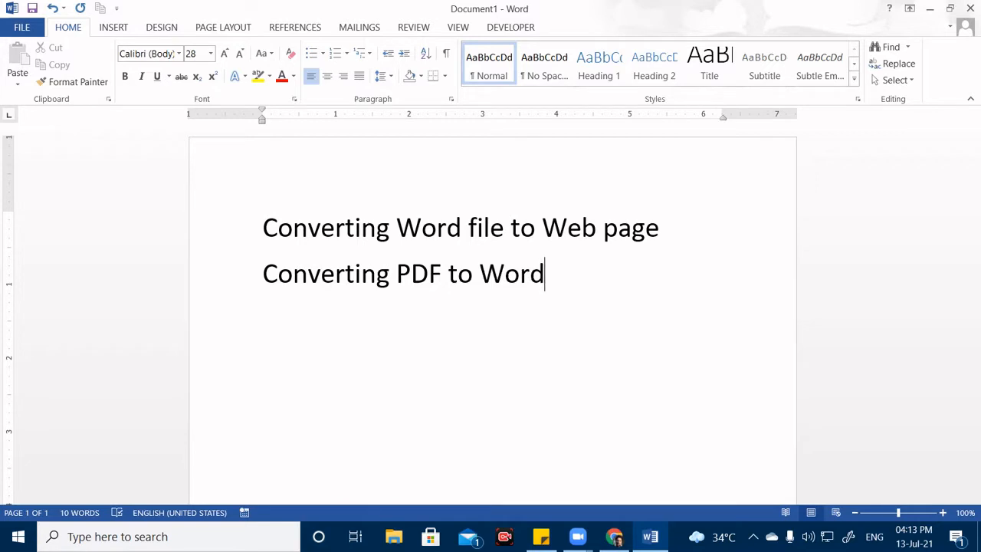
{"action": "type", "text": " and vo"}
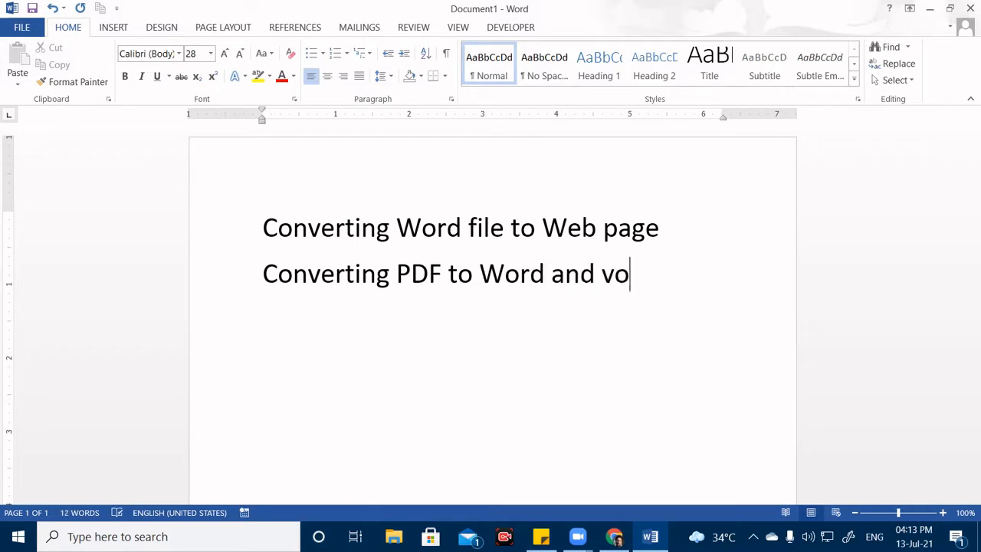
{"action": "key", "text": "BackSpace"}
{"action": "type", "text": "ice versa"}
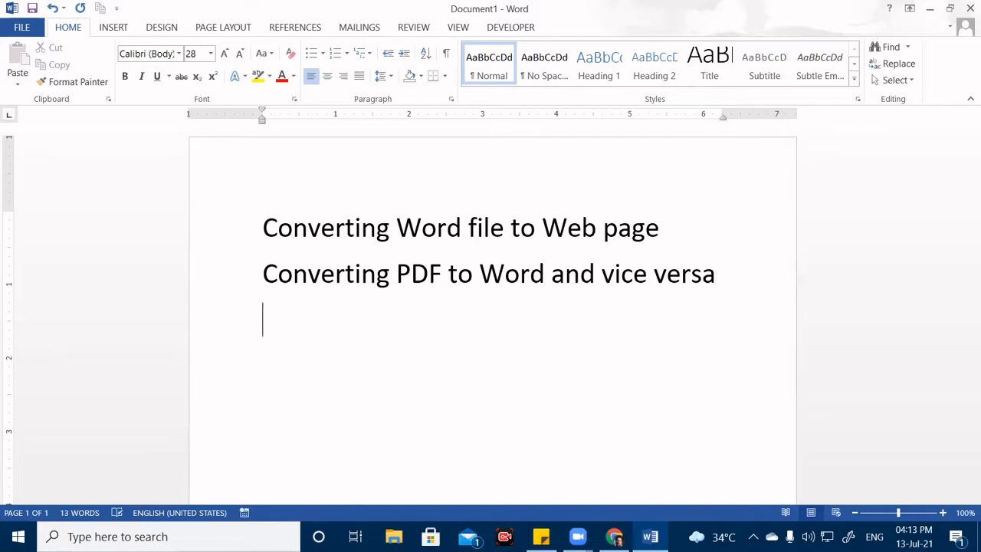
Add a third line 'Converting Webpage to Word' and select it.
{"action": "key", "text": "Return"}
{"action": "type", "text": "Conve"}
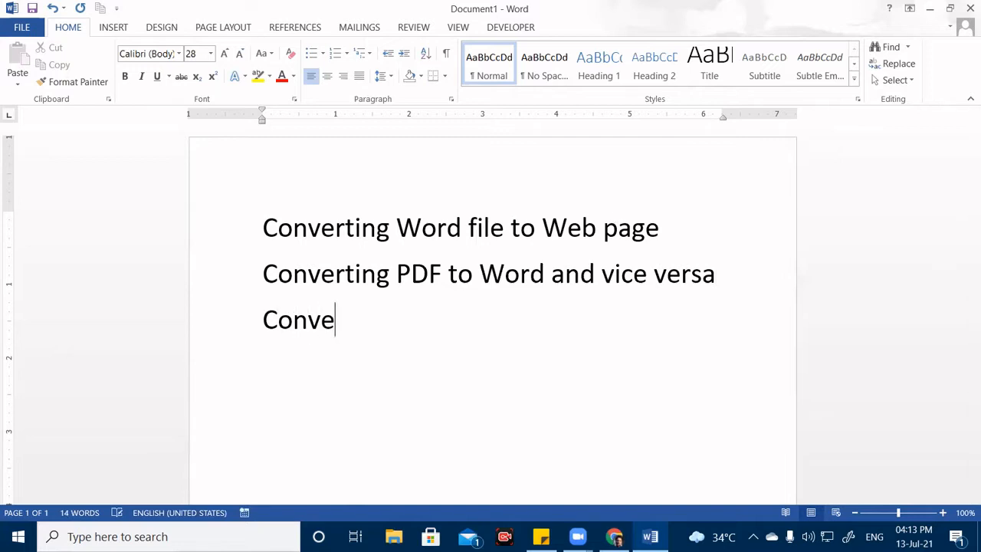
{"action": "type", "text": "rting W"}
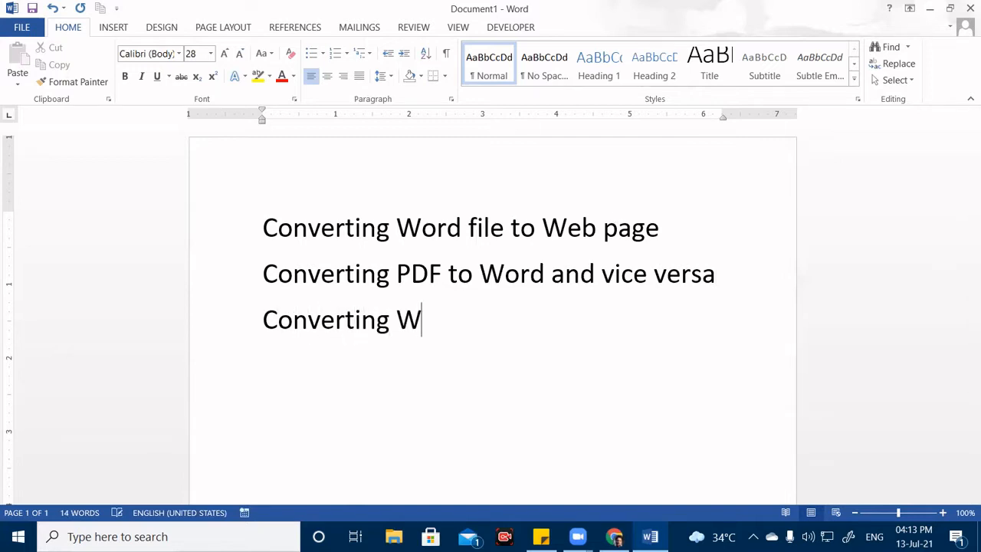
{"action": "type", "text": "ebpage t"}
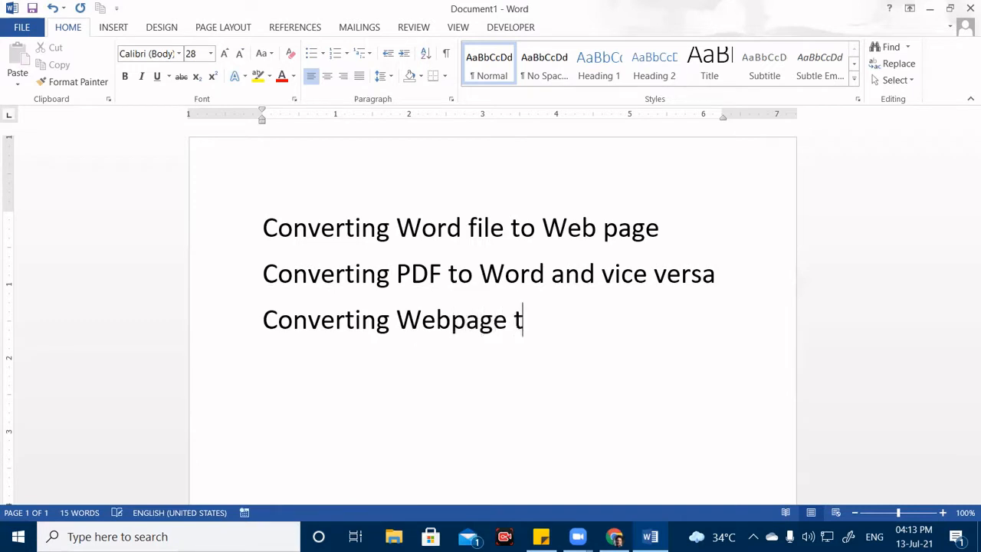
{"action": "type", "text": "o Word"}
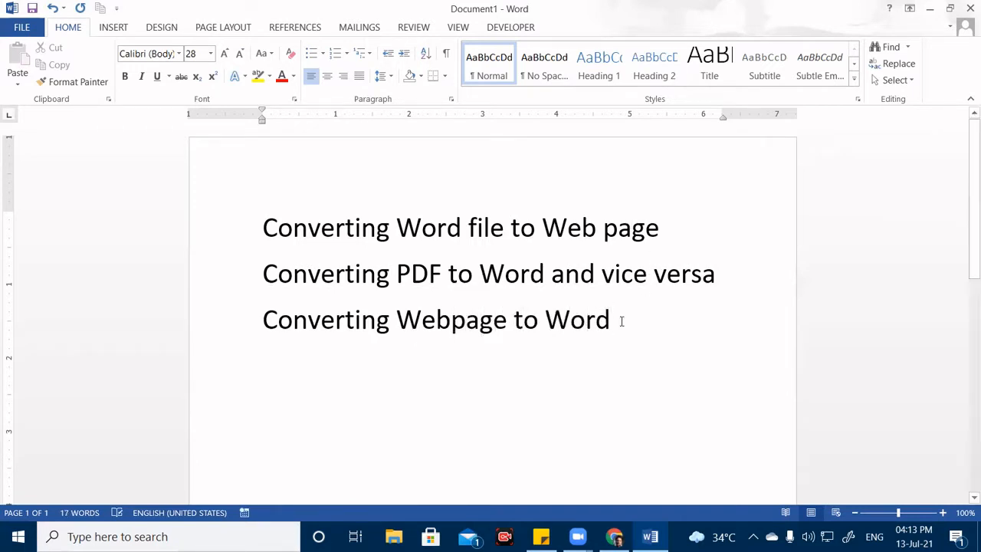
{"action": "left_click_drag", "start_coordinate": [621, 320], "coordinate": [203, 323]}
{"action": "key", "text": "ctrl+c"}
Move 'Converting Webpage to Word' to the top of the list, then bring Google Chrome forward.
{"action": "key", "text": "Delete"}
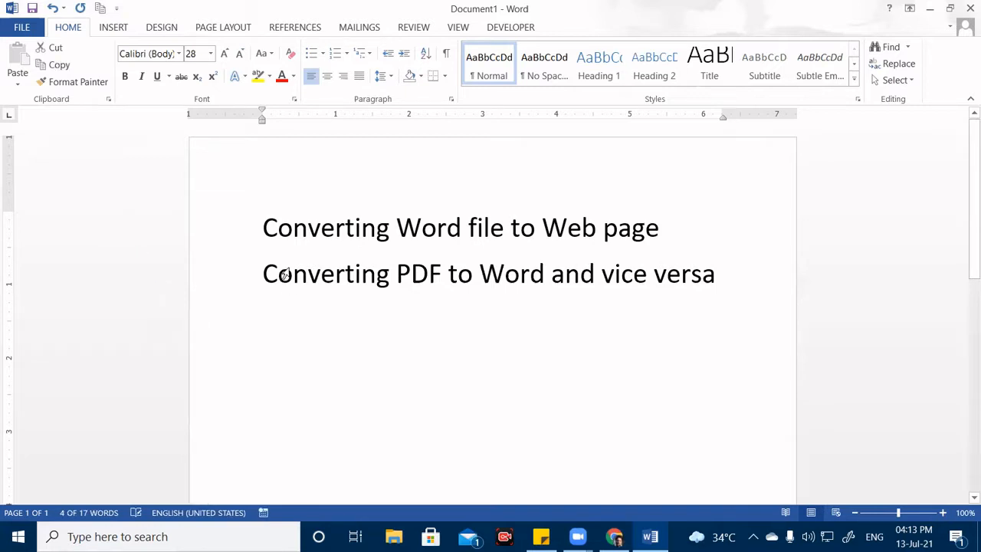
{"action": "left_click", "coordinate": [248, 280]}
{"action": "left_click", "coordinate": [256, 225]}
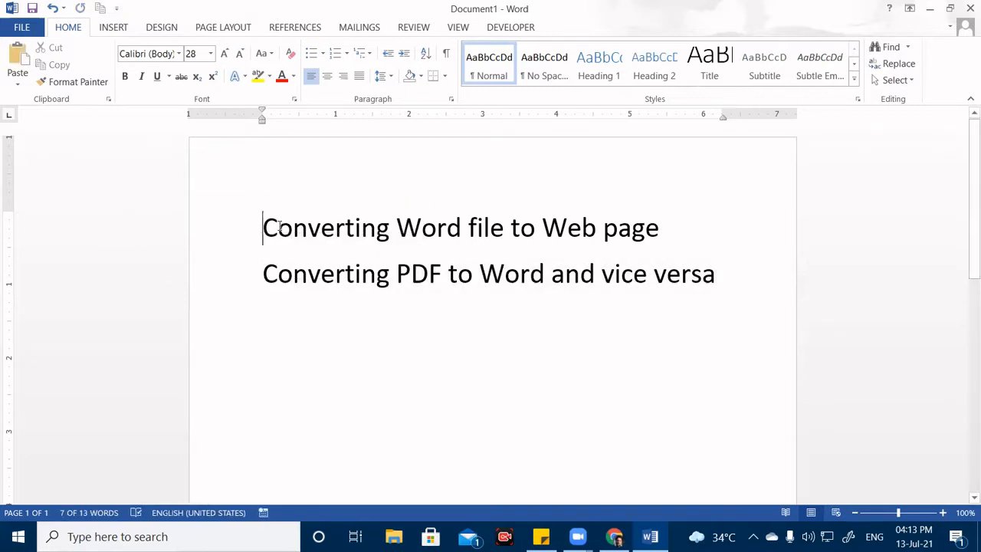
{"action": "key", "text": "Return"}
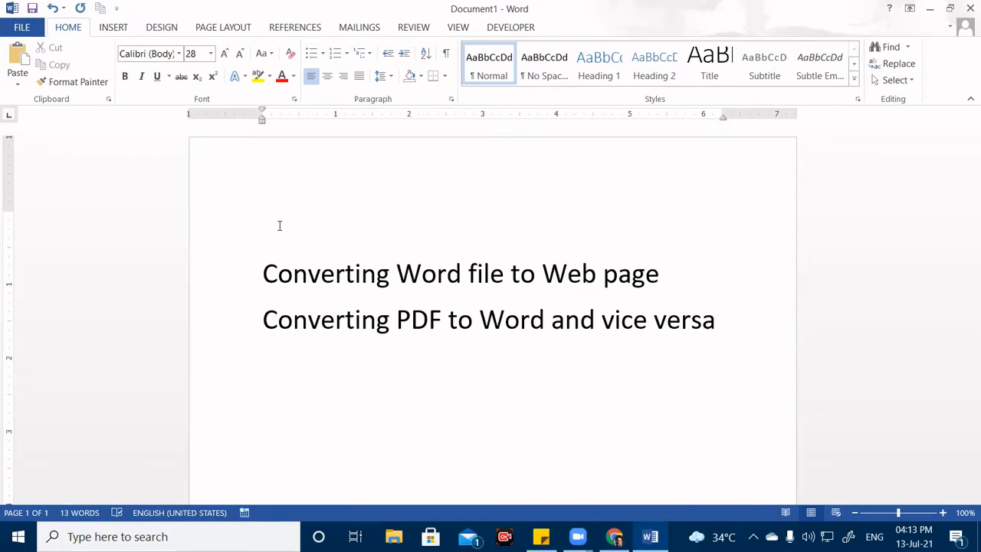
{"action": "key", "text": "ctrl+v"}
{"action": "key", "text": "Delete"}
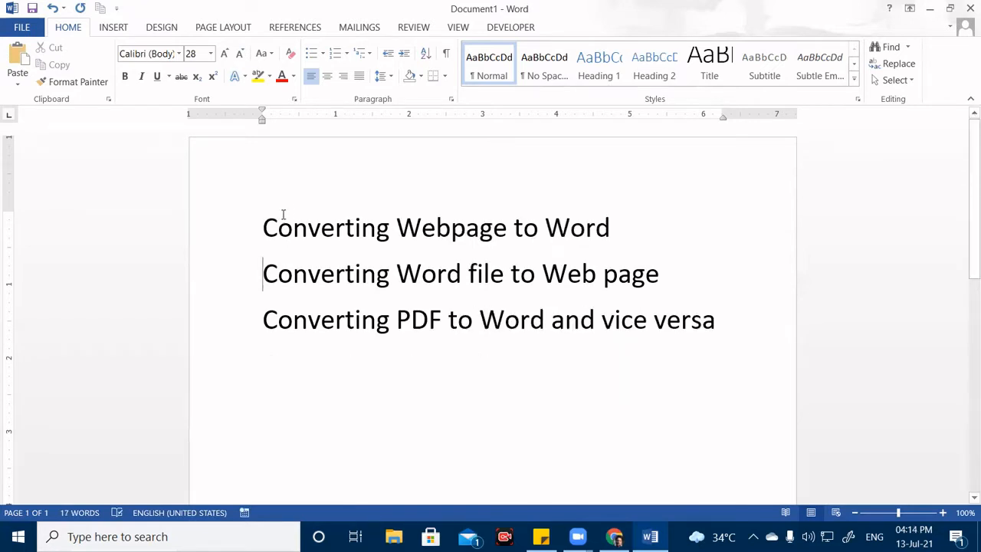
{"action": "left_click_drag", "start_coordinate": [323, 226], "coordinate": [637, 225]}
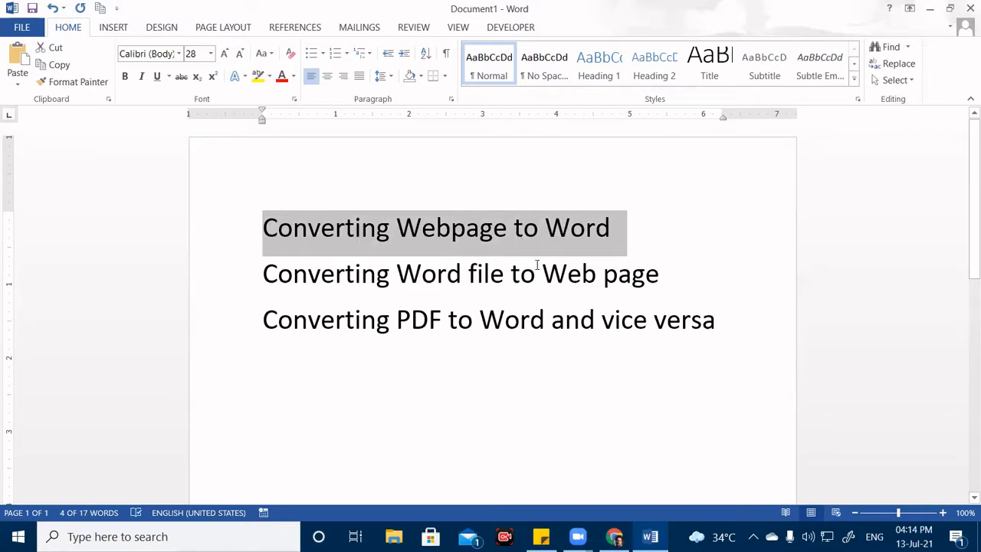
{"action": "left_click", "coordinate": [614, 537]}
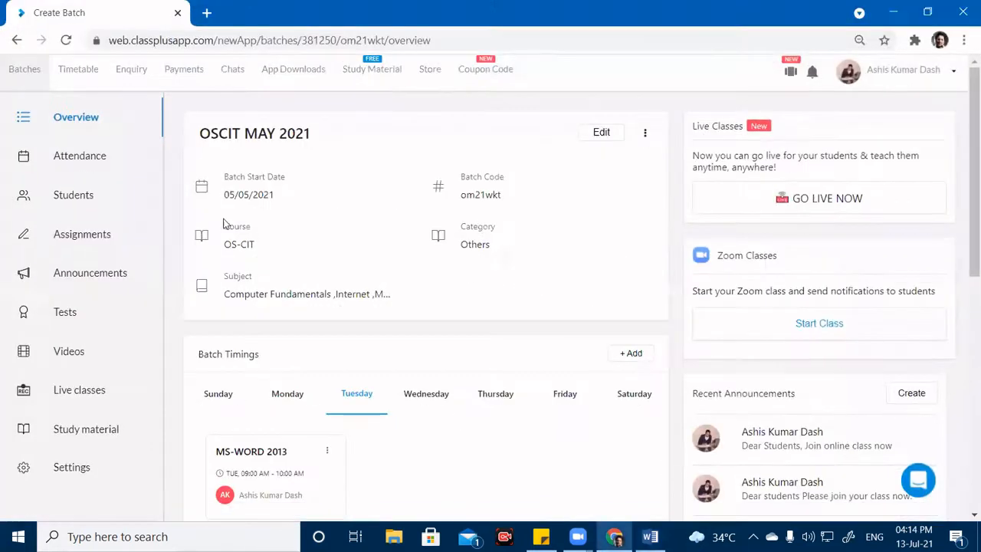
Search for isiteducation in a new Chrome tab and open the ISIT Computer Education site.
{"action": "left_click", "coordinate": [206, 12]}
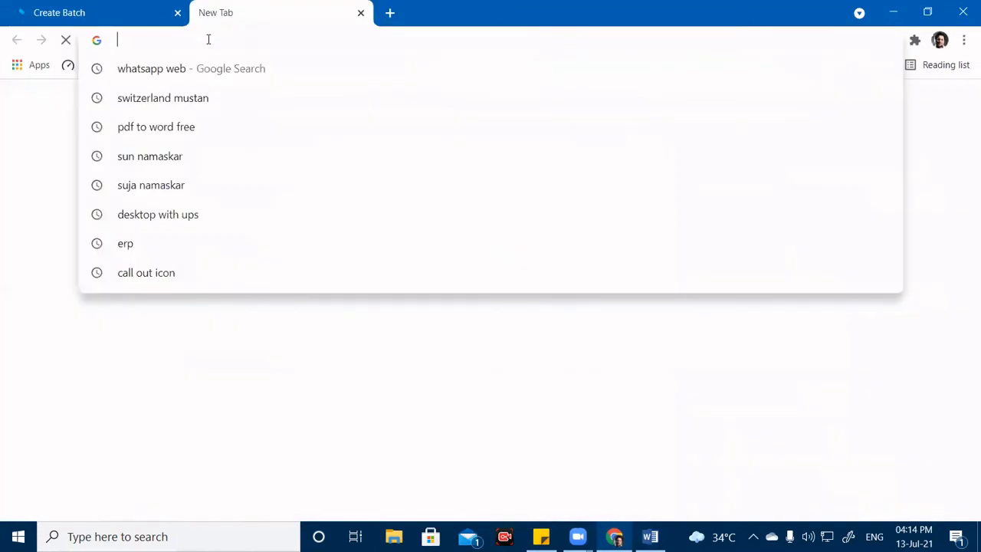
{"action": "type", "text": "isi"}
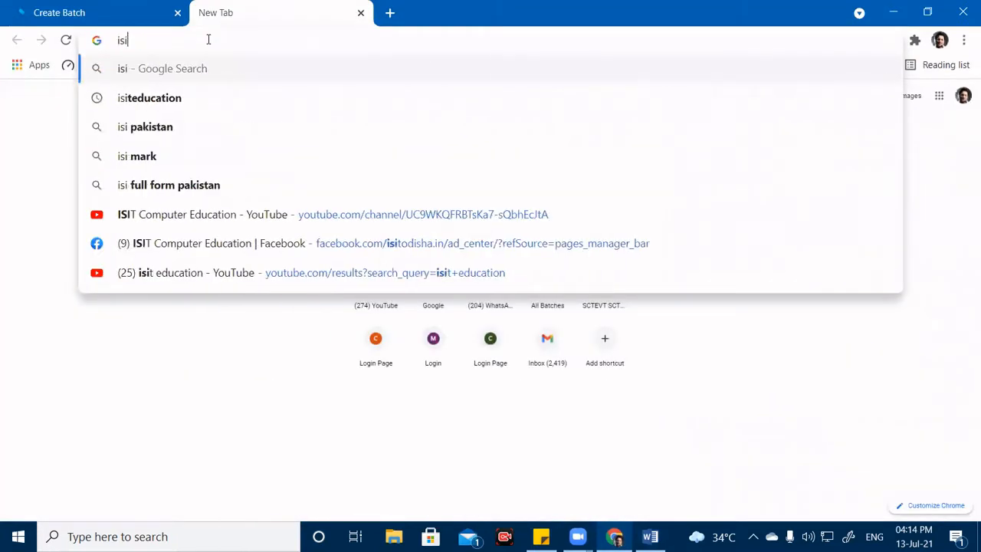
{"action": "type", "text": "t"}
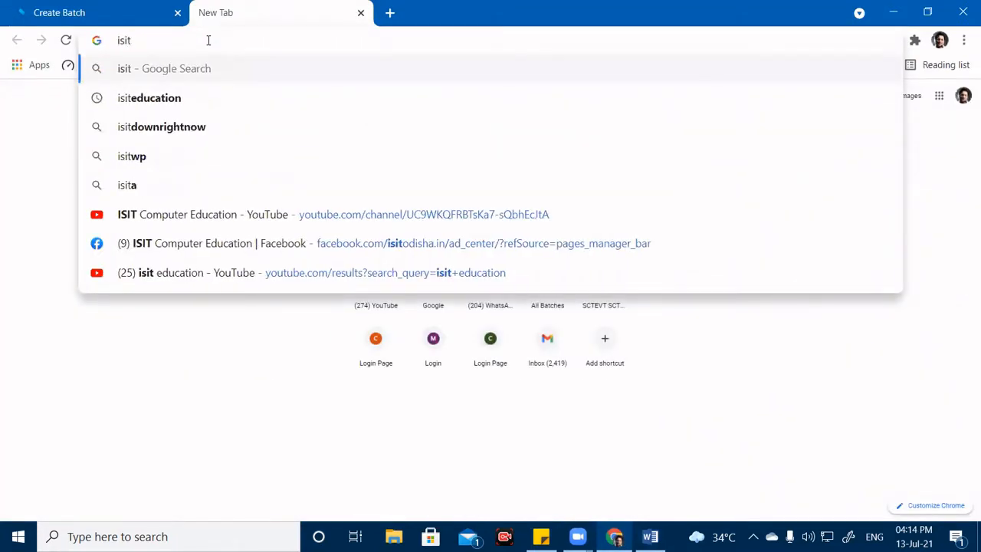
{"action": "key", "text": "Down"}
{"action": "key", "text": "Return"}
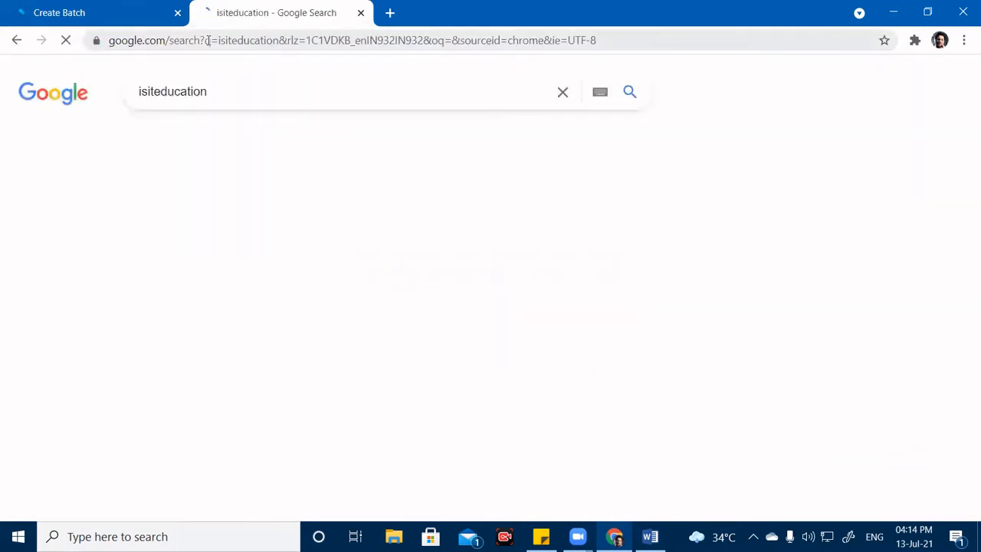
{"action": "left_click", "coordinate": [215, 224]}
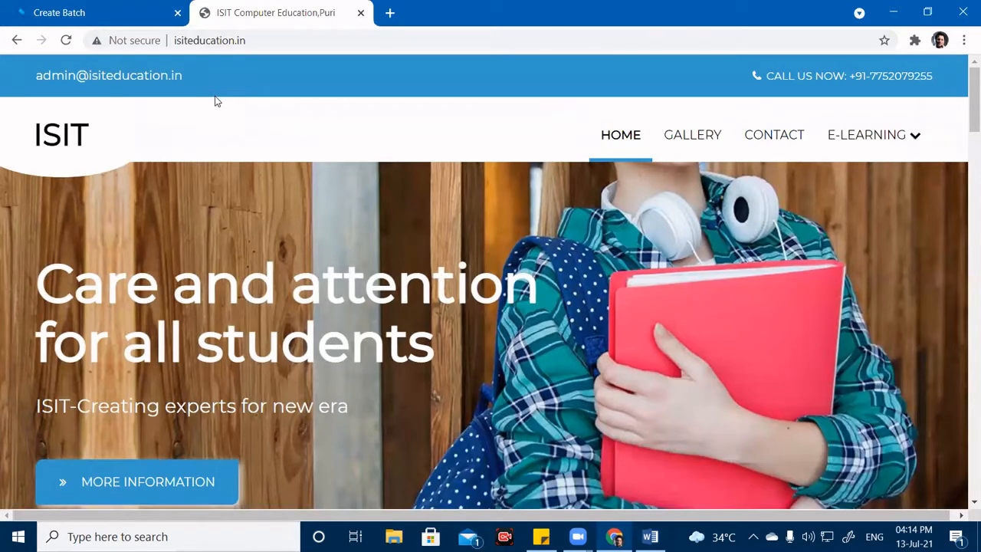
Copy the site's web address and return to the Word document.
{"action": "left_click", "coordinate": [213, 40]}
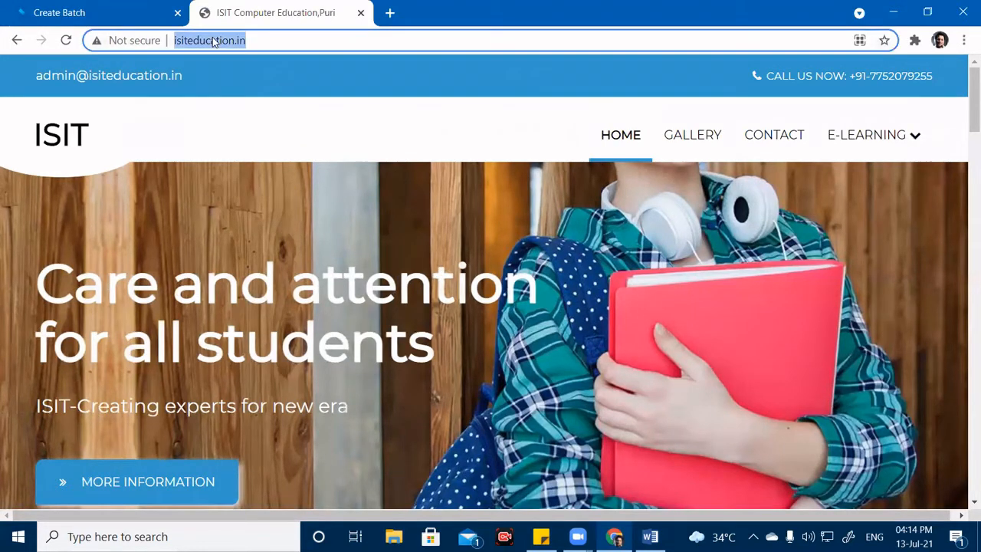
{"action": "right_click", "coordinate": [216, 41]}
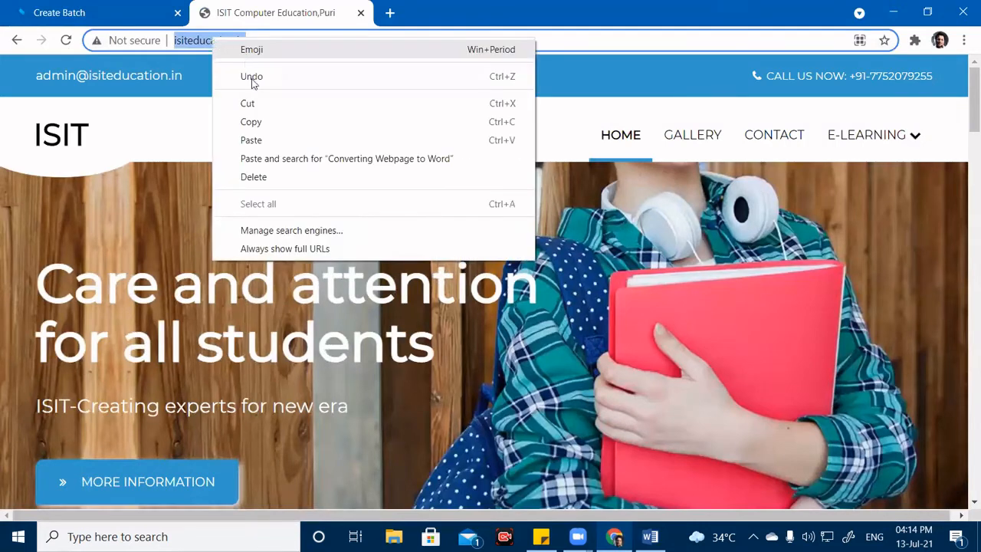
{"action": "left_click", "coordinate": [267, 126]}
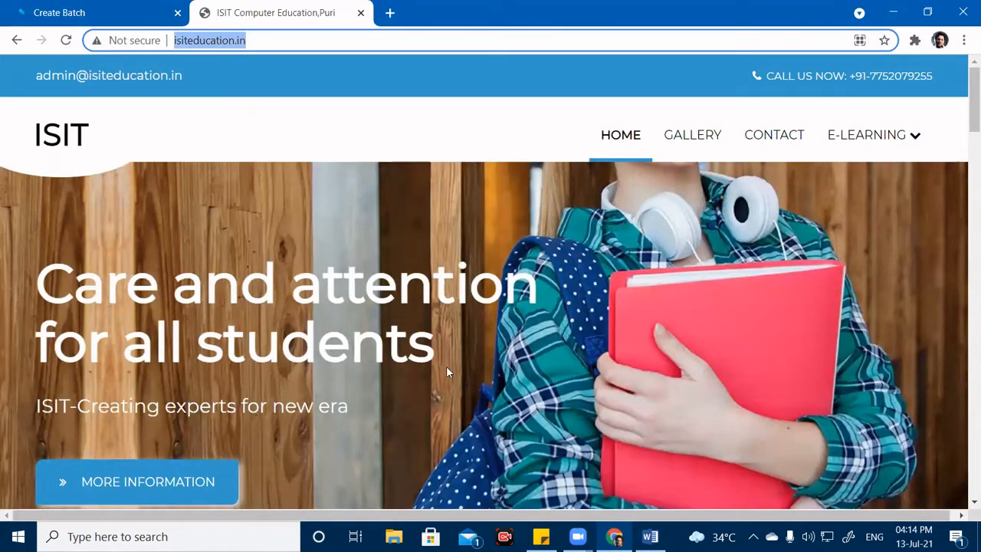
{"action": "left_click", "coordinate": [650, 537]}
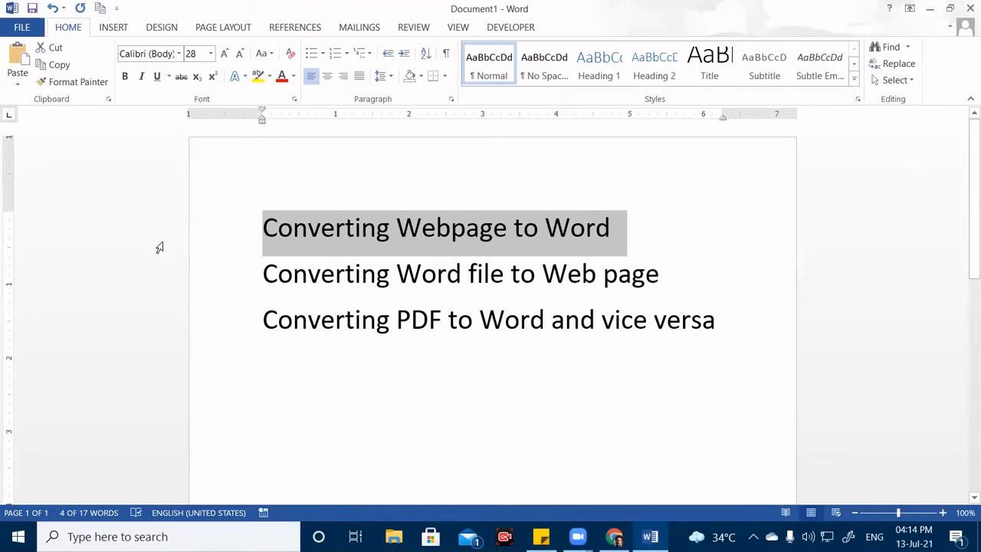
Start a new blank document and bring up the Open dialog from File > Open > Computer.
{"action": "key", "text": "ctrl+n"}
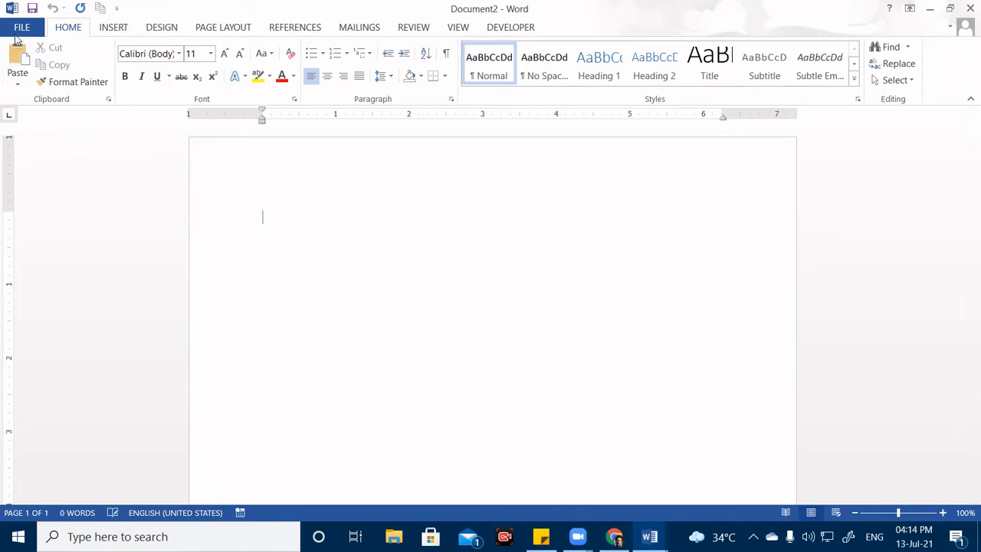
{"action": "left_click", "coordinate": [20, 27]}
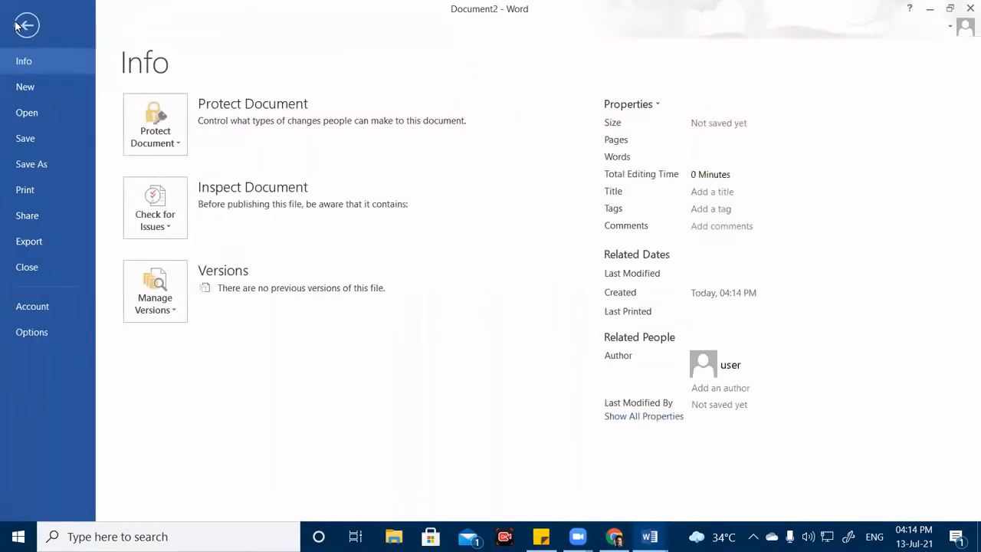
{"action": "left_click", "coordinate": [44, 112]}
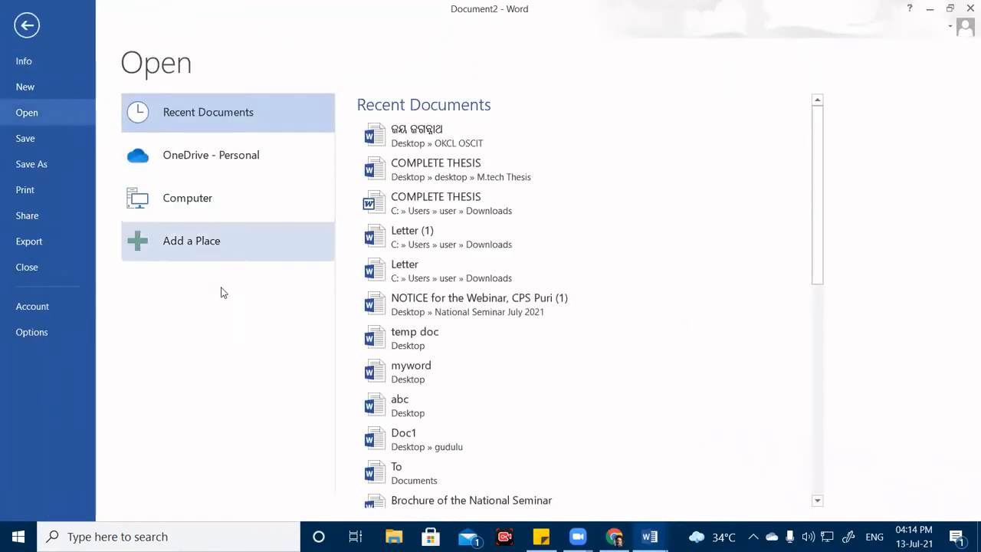
{"action": "scroll", "coordinate": [467, 349], "scroll_direction": "down", "scroll_amount": 3}
{"action": "scroll", "coordinate": [467, 349], "scroll_direction": "down", "scroll_amount": 5}
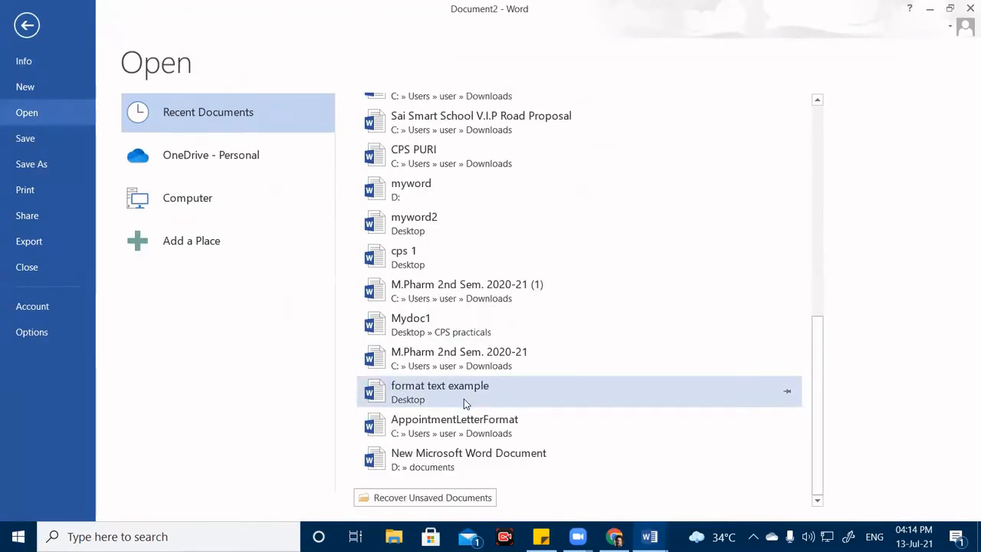
{"action": "left_click", "coordinate": [188, 210]}
{"action": "left_click", "coordinate": [385, 372]}
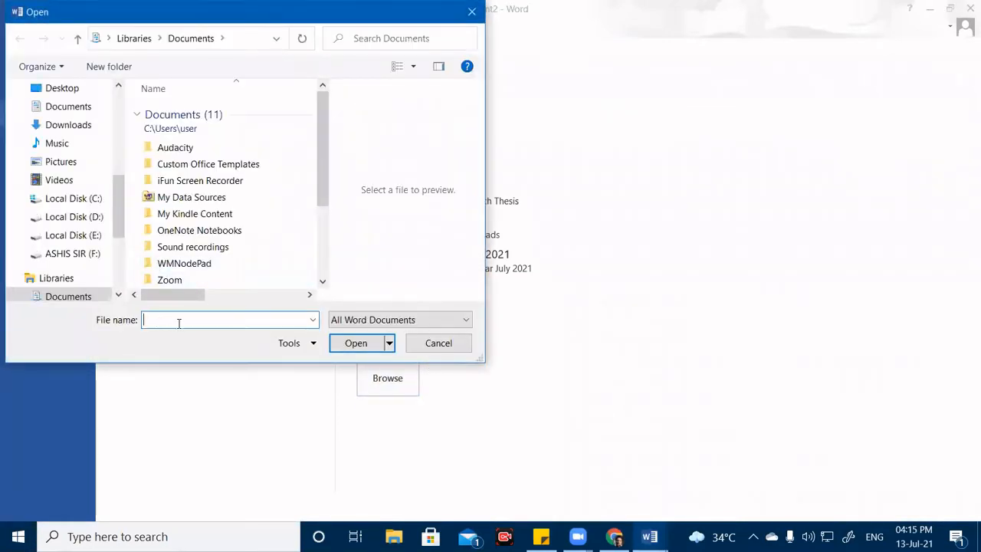
{"action": "right_click", "coordinate": [179, 322]}
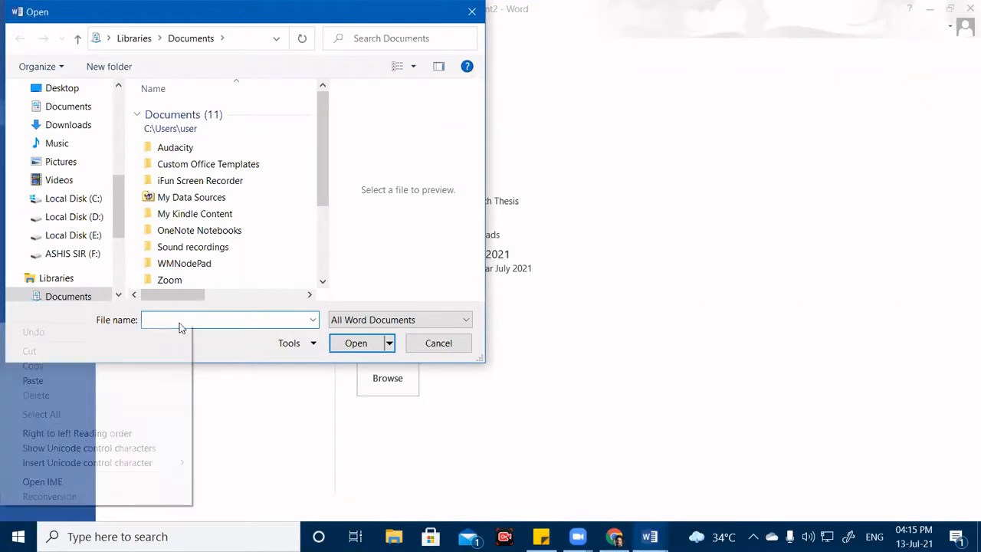
{"action": "left_click", "coordinate": [89, 383]}
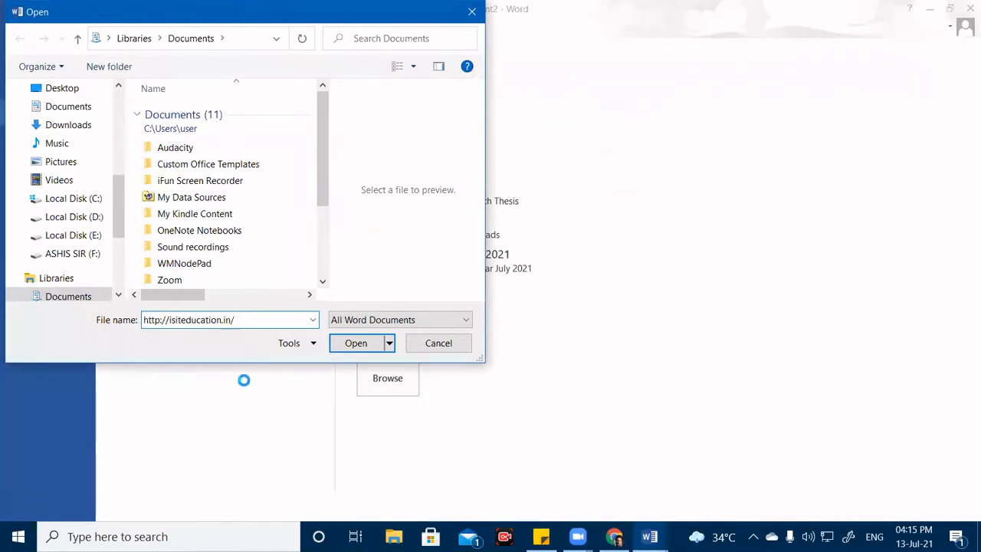
{"action": "left_click", "coordinate": [364, 343]}
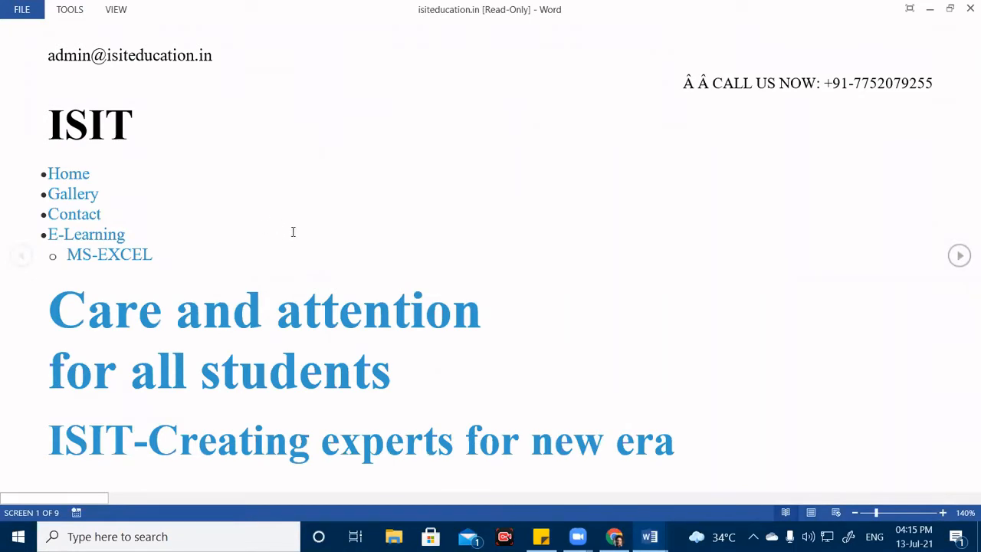
Page back and forth through the isiteducation.in page in Read Mode.
{"action": "scroll", "coordinate": [233, 203], "scroll_direction": "down", "scroll_amount": 8}
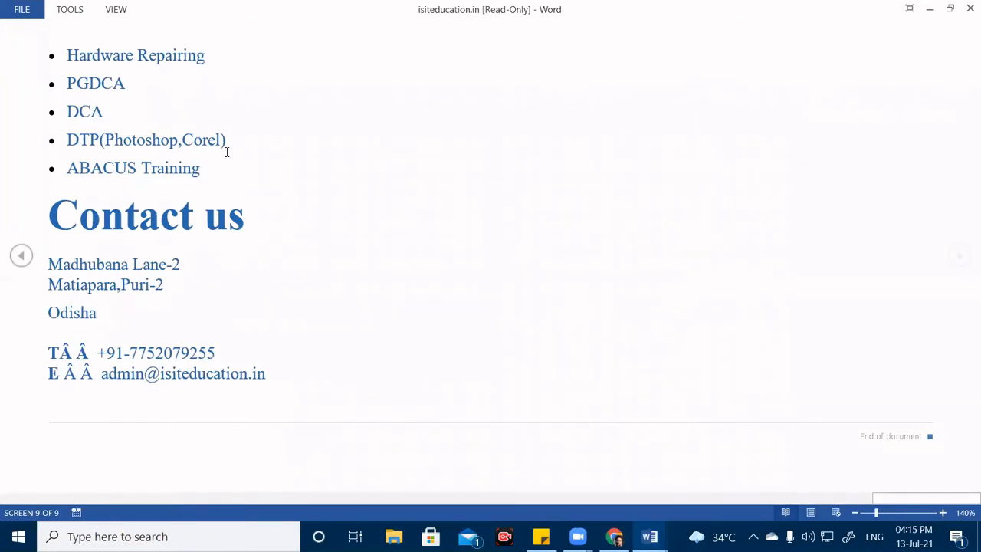
{"action": "scroll", "coordinate": [226, 152], "scroll_direction": "up", "scroll_amount": 7}
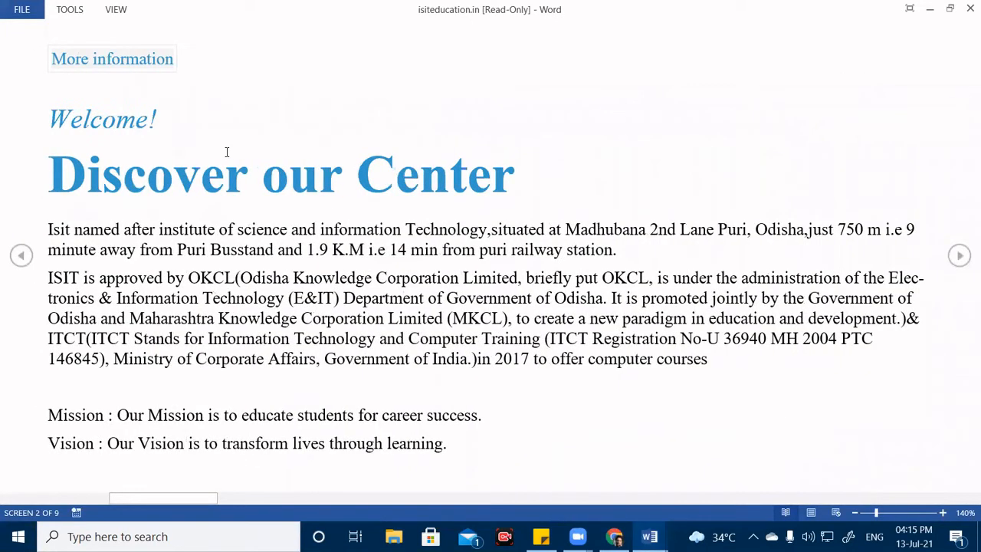
{"action": "scroll", "coordinate": [225, 151], "scroll_direction": "up", "scroll_amount": 1}
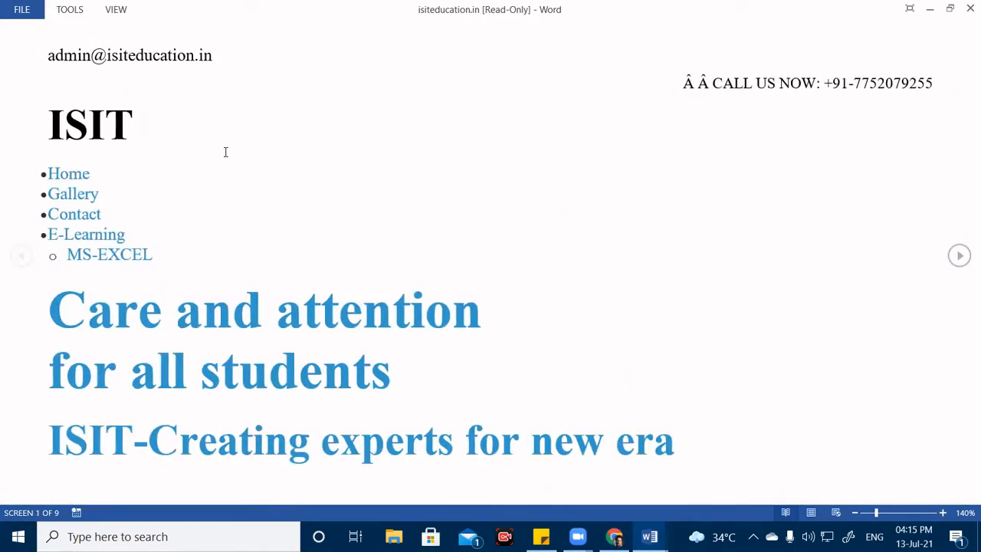
{"action": "scroll", "coordinate": [225, 152], "scroll_direction": "down", "scroll_amount": 5}
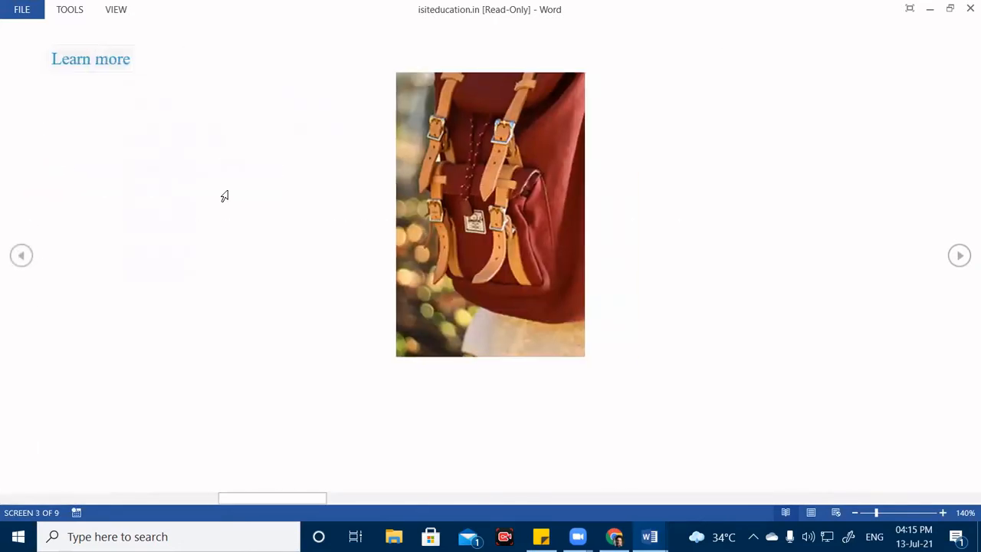
{"action": "scroll", "coordinate": [227, 196], "scroll_direction": "down", "scroll_amount": 3}
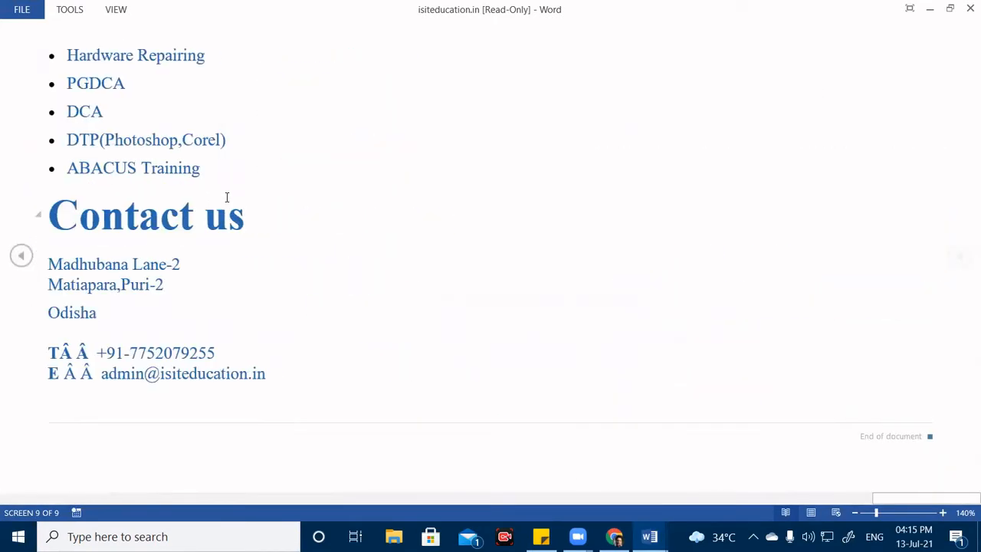
{"action": "scroll", "coordinate": [248, 201], "scroll_direction": "up", "scroll_amount": 8}
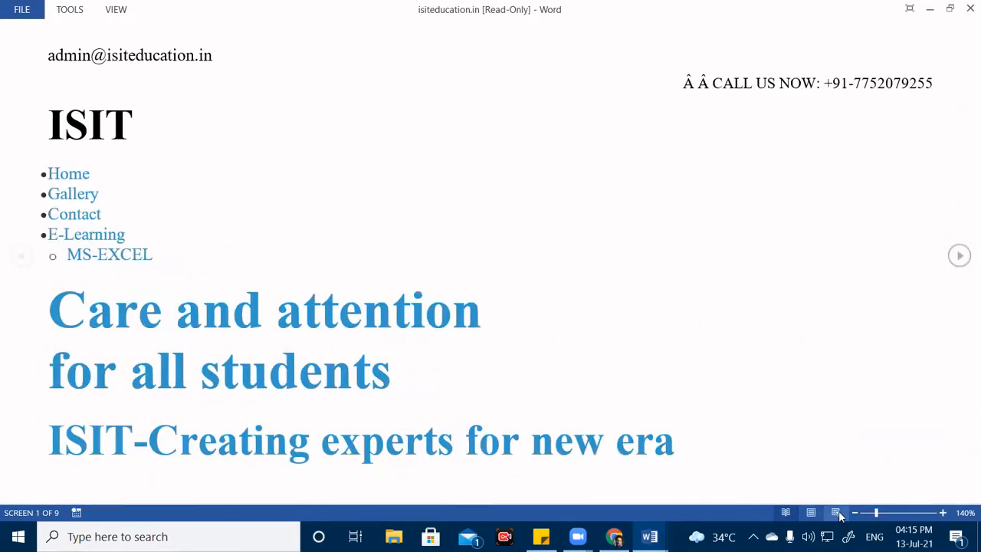
Switch the page to Web Layout view and scroll through it.
{"action": "left_click", "coordinate": [836, 512]}
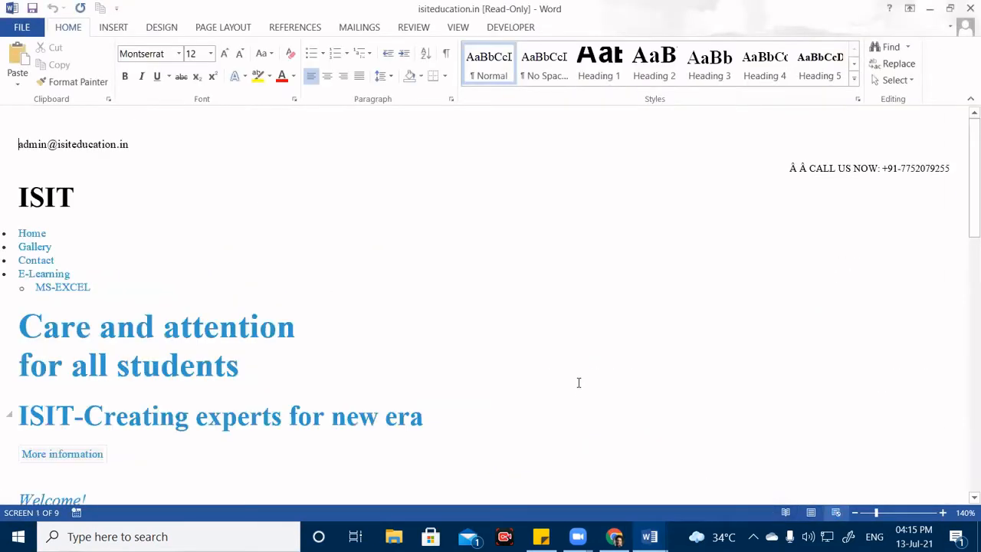
{"action": "scroll", "coordinate": [406, 321], "scroll_direction": "down", "scroll_amount": 15}
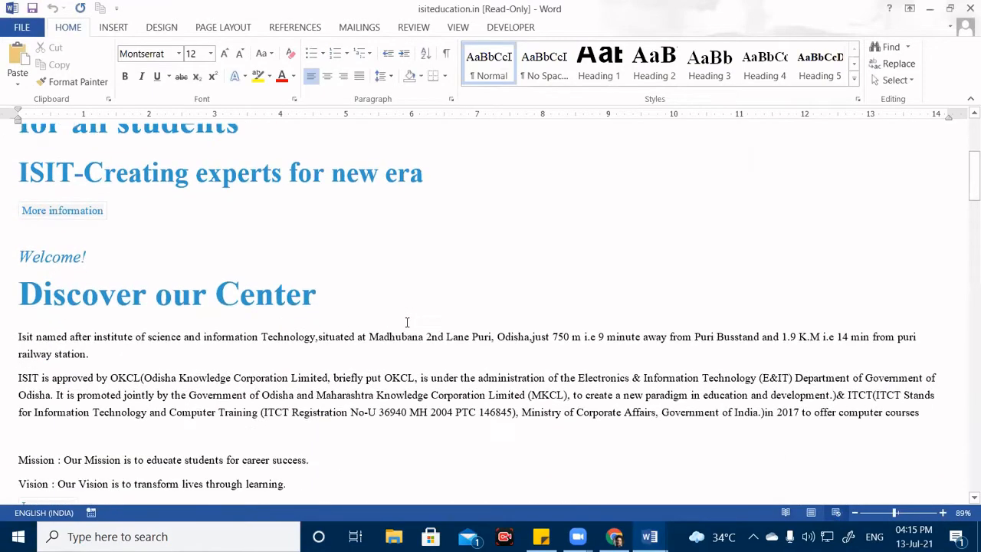
{"action": "scroll", "coordinate": [405, 325], "scroll_direction": "up", "scroll_amount": 15}
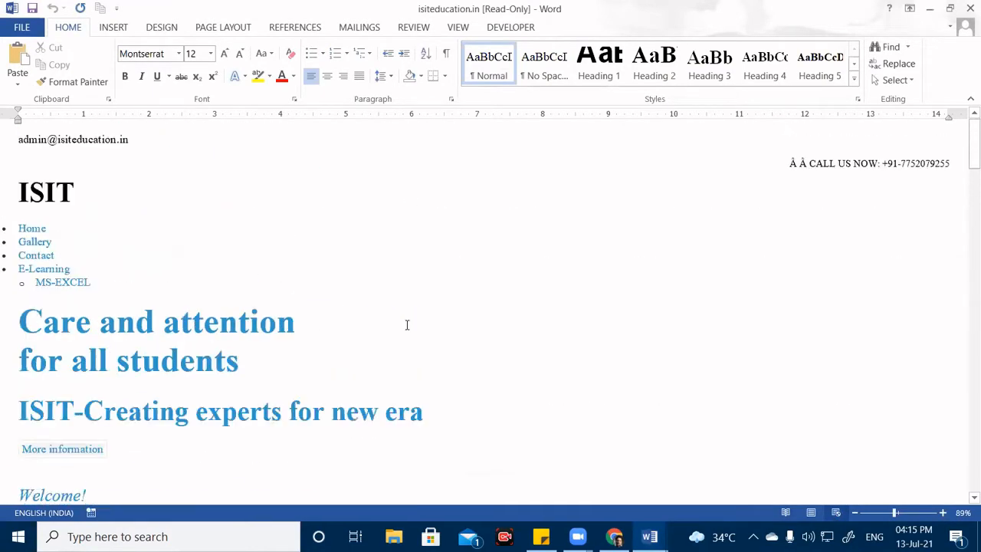
{"action": "scroll", "coordinate": [606, 366], "scroll_direction": "down", "scroll_amount": 20}
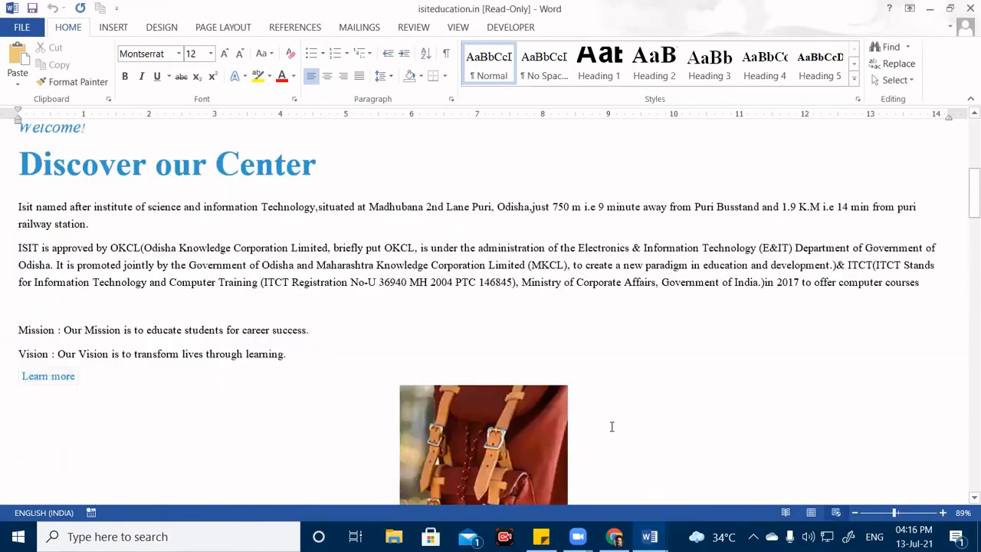
{"action": "scroll", "coordinate": [611, 402], "scroll_direction": "down", "scroll_amount": 20}
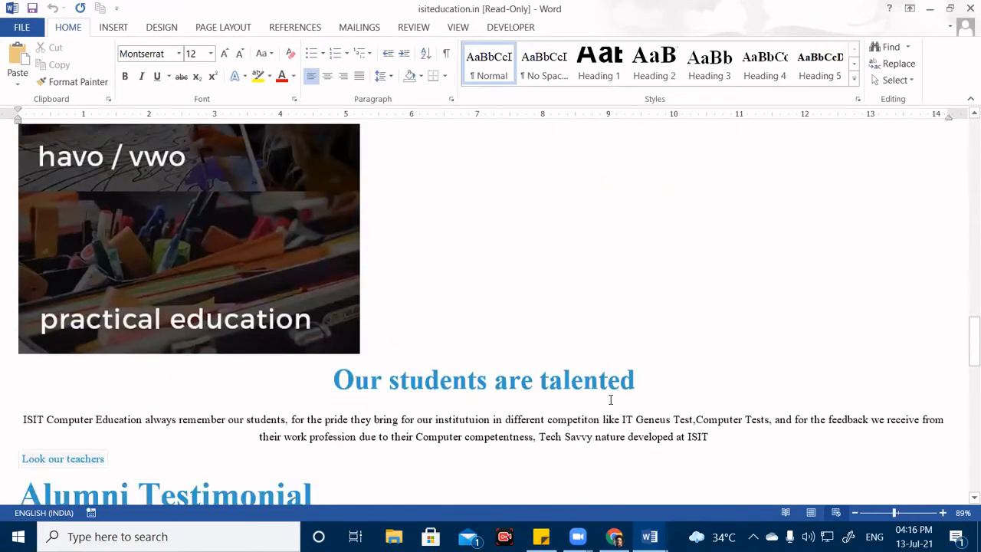
{"action": "scroll", "coordinate": [611, 399], "scroll_direction": "down", "scroll_amount": 5}
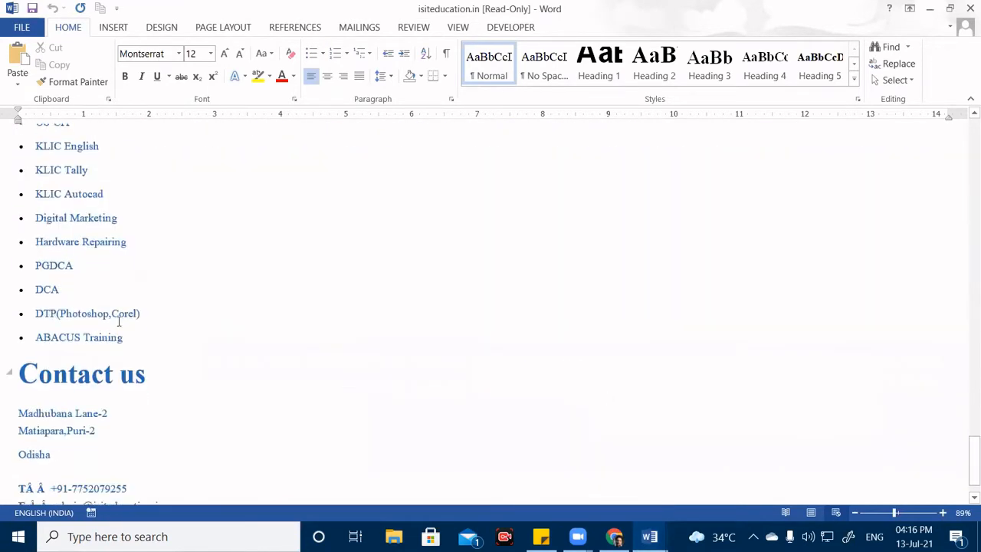
{"action": "left_click", "coordinate": [70, 220]}
{"action": "scroll", "coordinate": [277, 291], "scroll_direction": "up", "scroll_amount": 20}
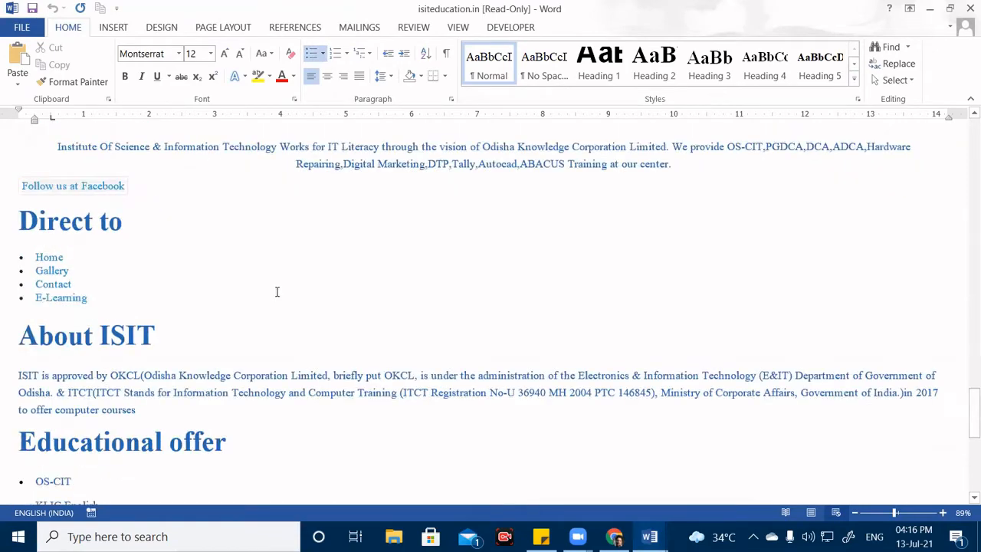
{"action": "scroll", "coordinate": [277, 291], "scroll_direction": "up", "scroll_amount": 20}
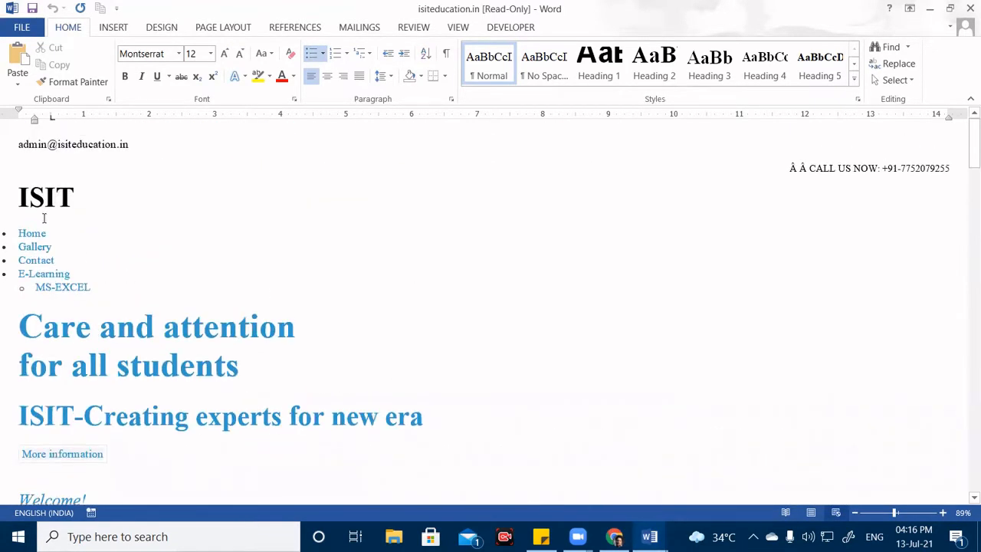
{"action": "left_click", "coordinate": [81, 197]}
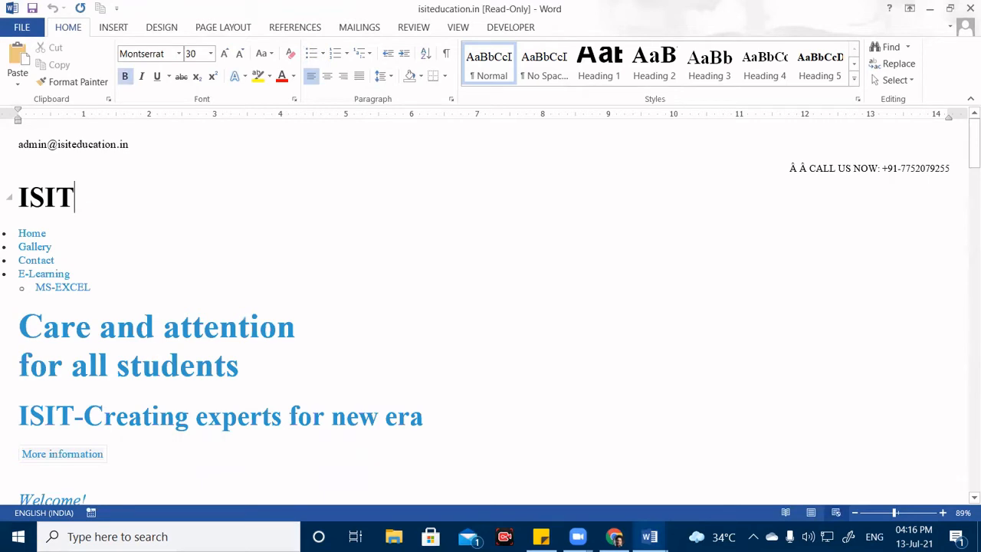
Complete 'Computer Education', add the line 'Madhubana, Lane-2, Puri-2', then the institute's phone number below.
{"action": "type", "text": "C"}
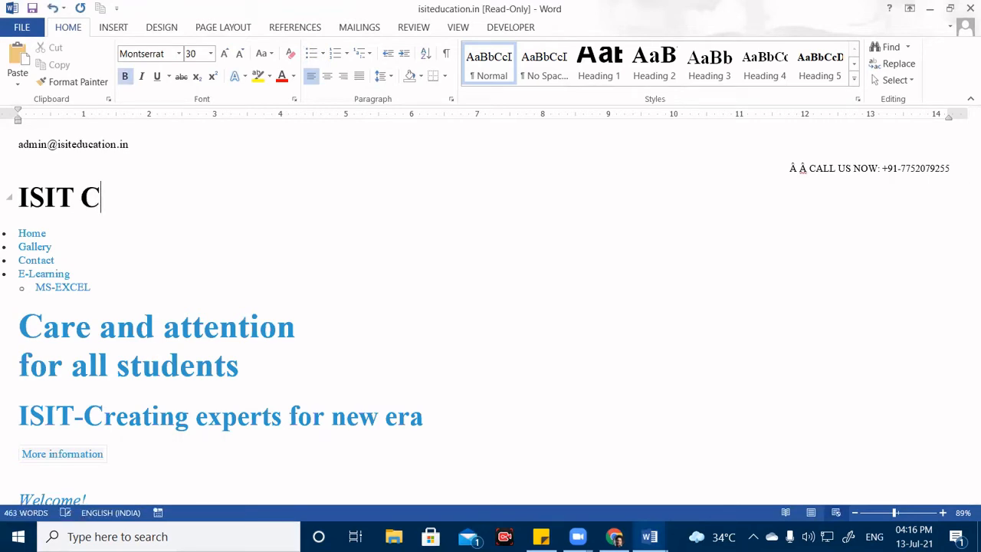
{"action": "type", "text": "omputer "}
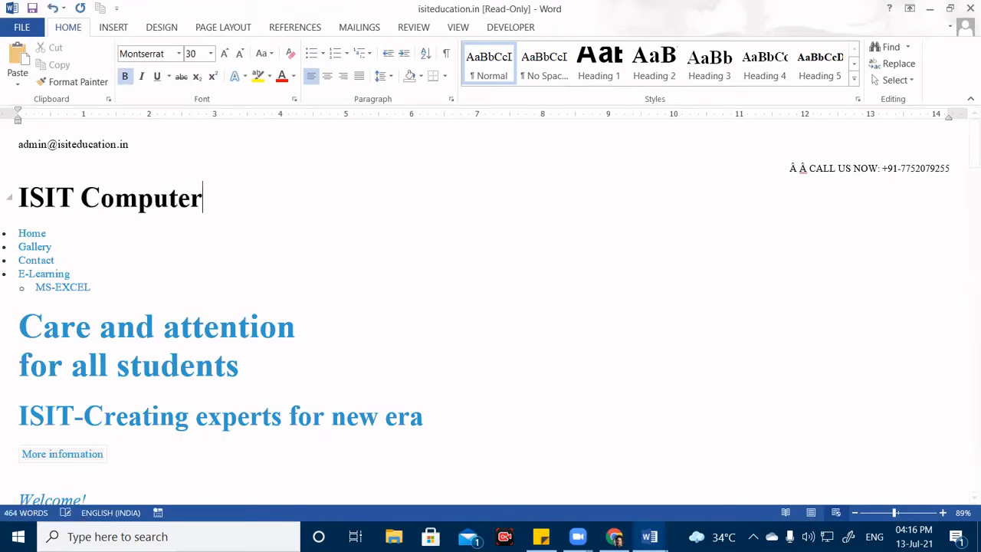
{"action": "type", "text": "Educ"}
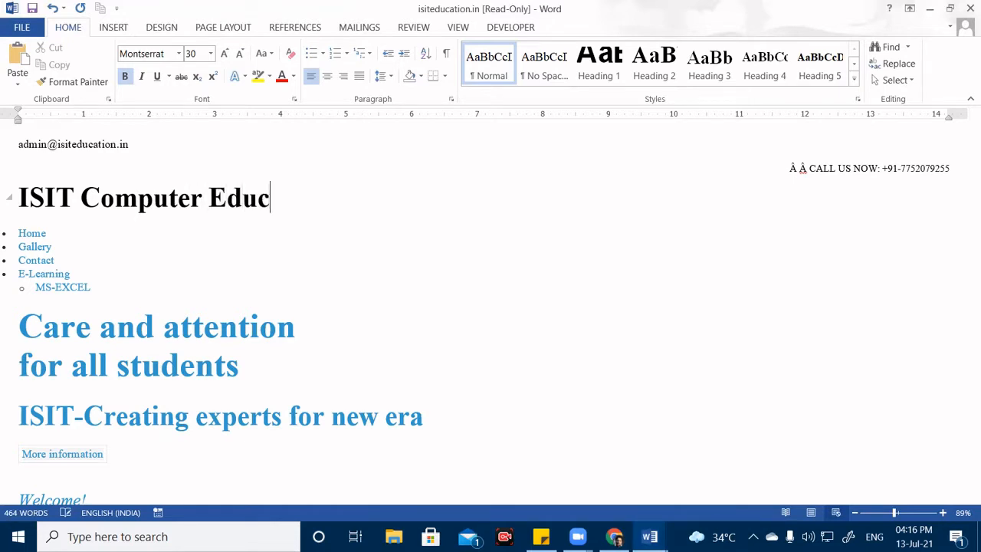
{"action": "type", "text": "ation"}
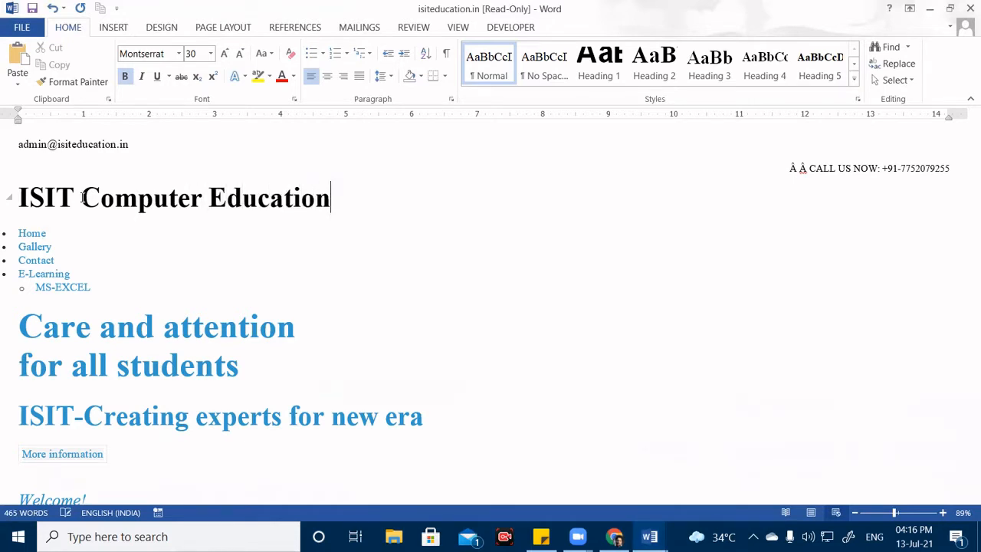
{"action": "key", "text": "Return"}
{"action": "type", "text": "Madhub"}
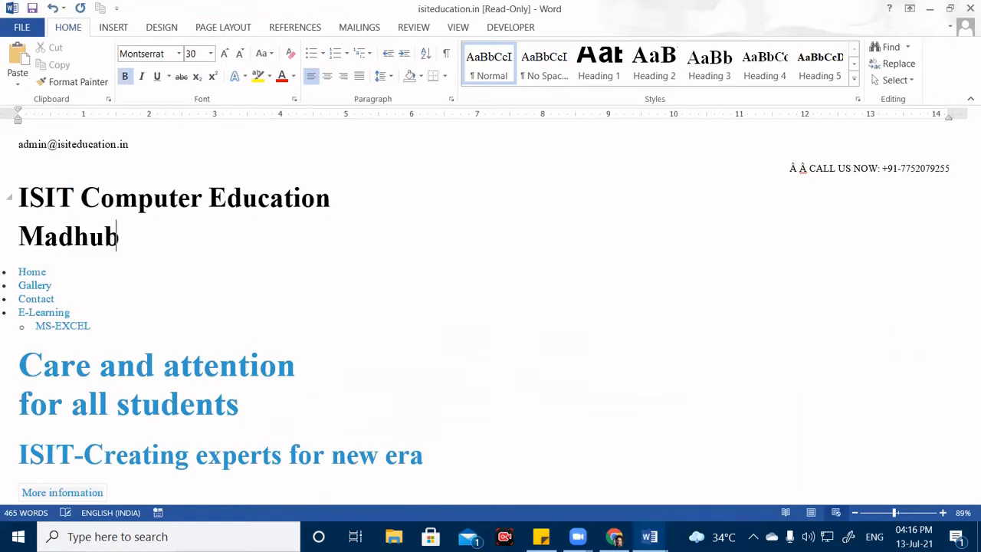
{"action": "type", "text": "ana, "}
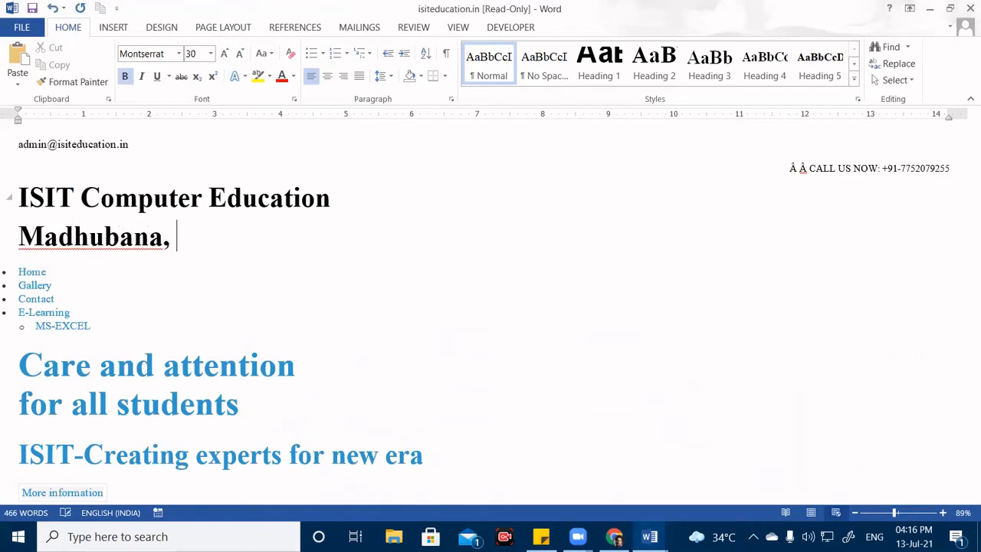
{"action": "type", "text": "Lane-2, Puri"}
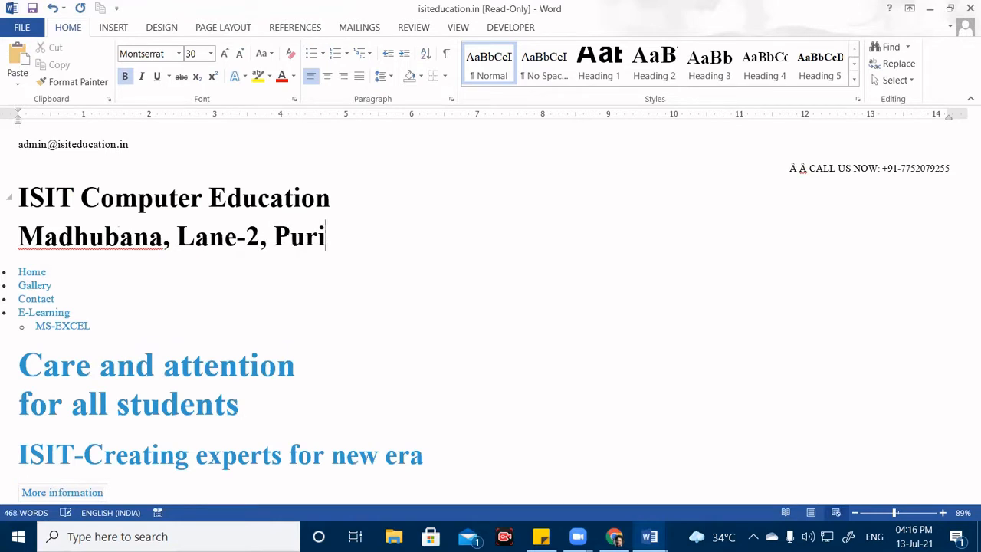
{"action": "type", "text": "-2"}
{"action": "key", "text": "Return"}
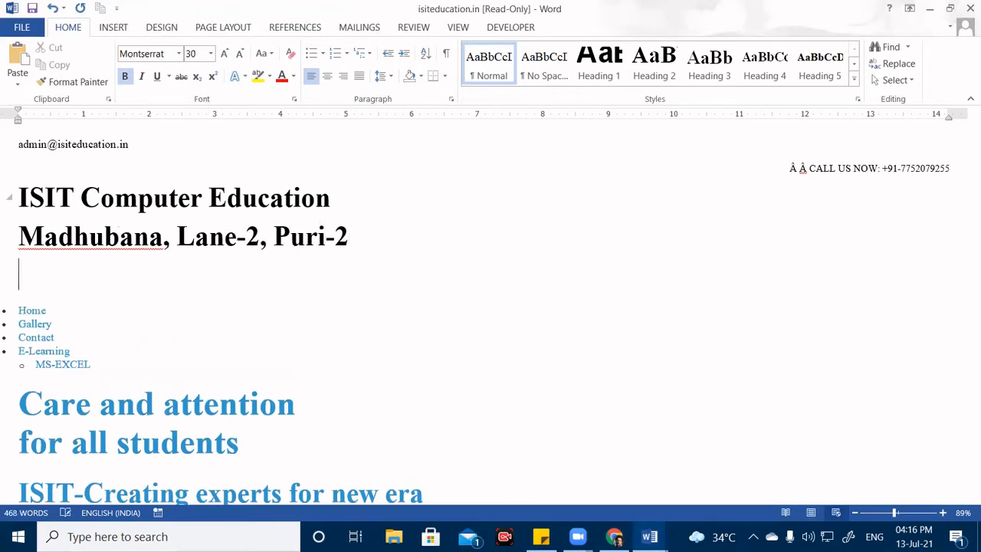
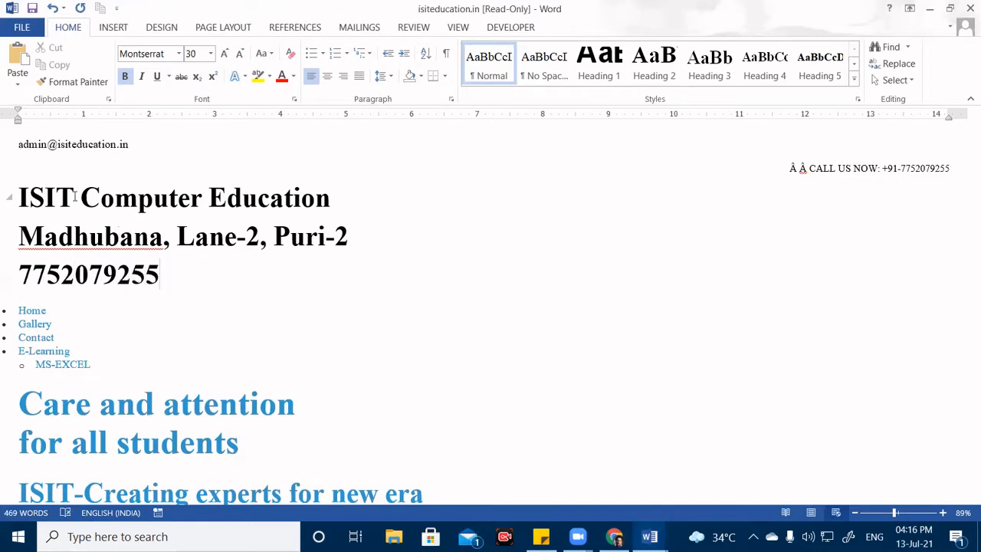
{"action": "left_click", "coordinate": [33, 29]}
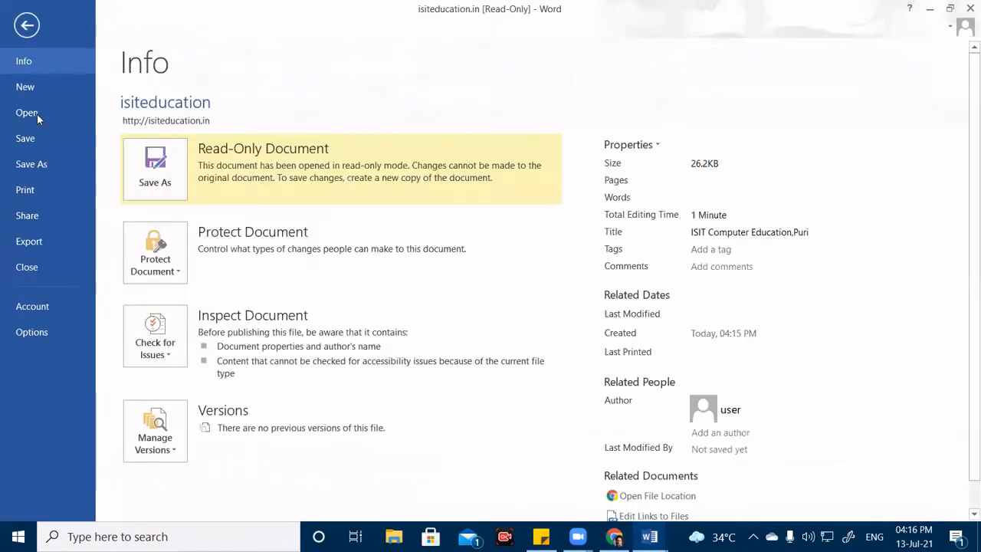
Bring up the Save As dialog on this computer for the isiteducation.in document.
{"action": "left_click", "coordinate": [42, 165]}
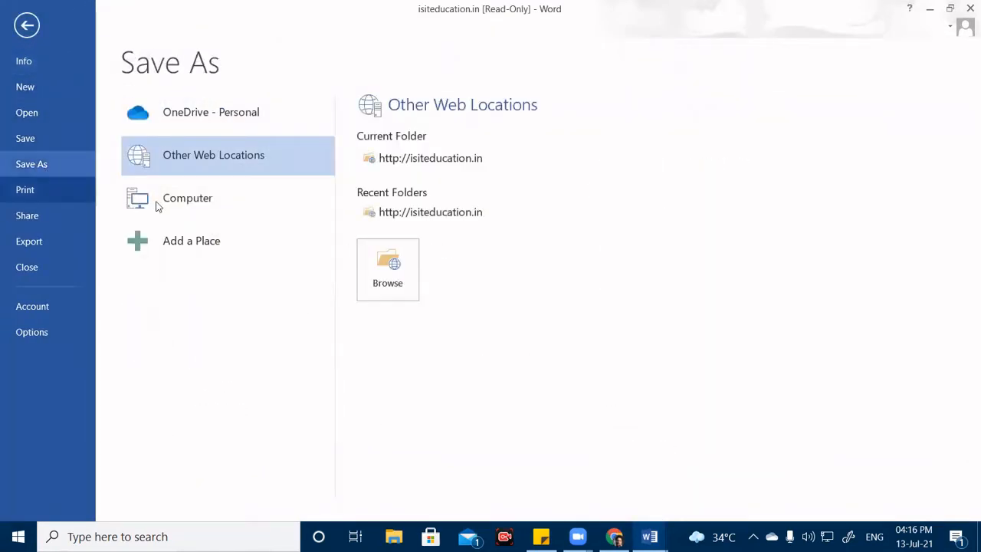
{"action": "left_click", "coordinate": [196, 209]}
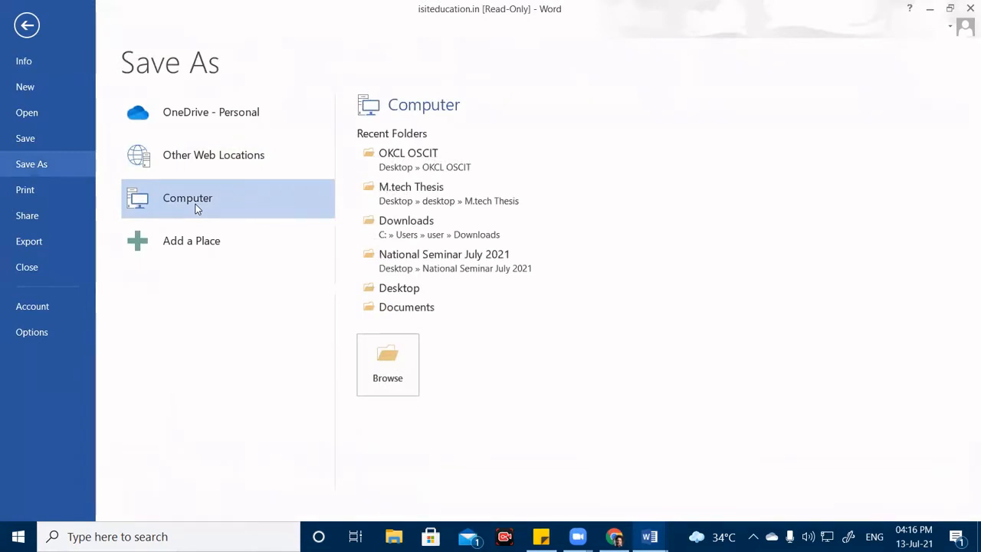
{"action": "left_click", "coordinate": [400, 380]}
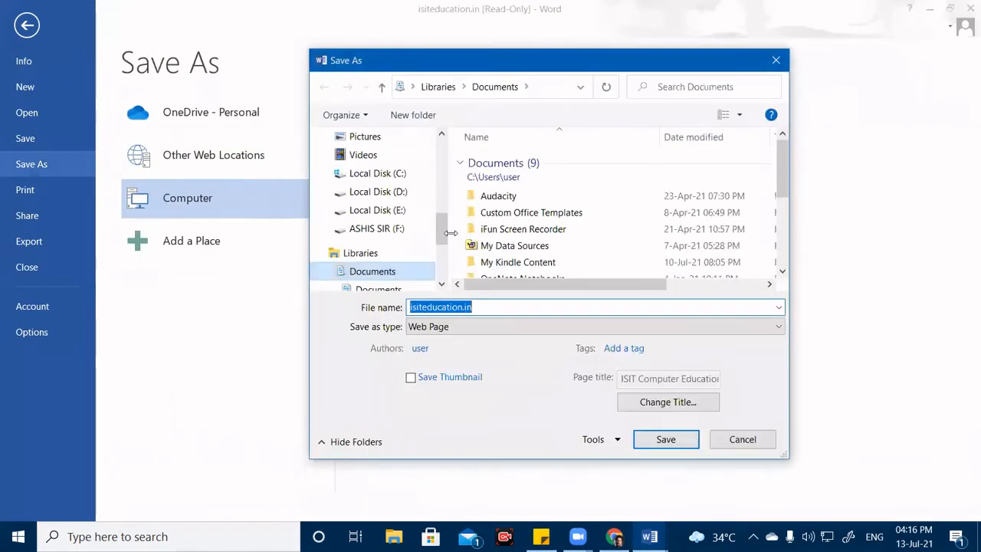
Create a Desktop folder named 'webpg' and save the document there as a Web Page.
{"action": "left_click_drag", "start_coordinate": [442, 206], "coordinate": [442, 133]}
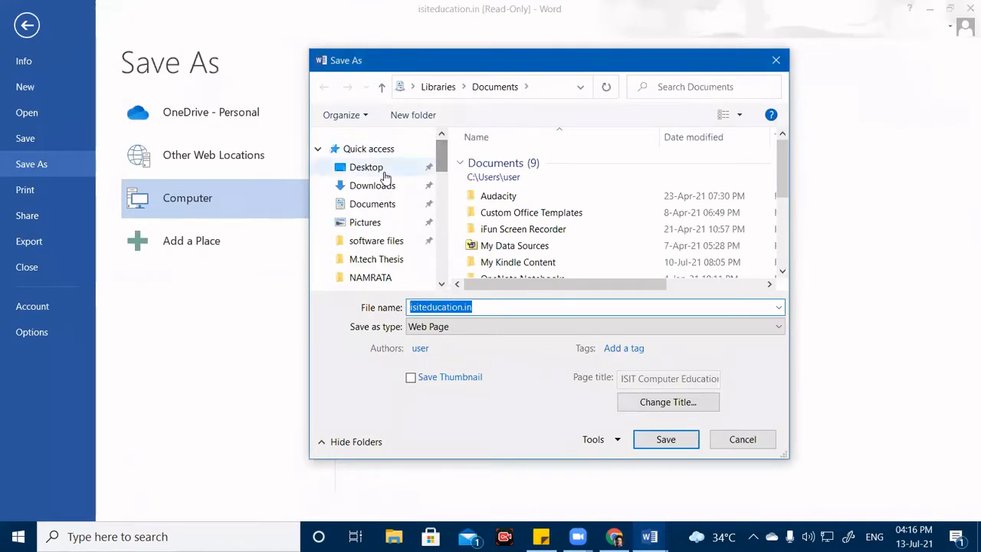
{"action": "left_click", "coordinate": [361, 164]}
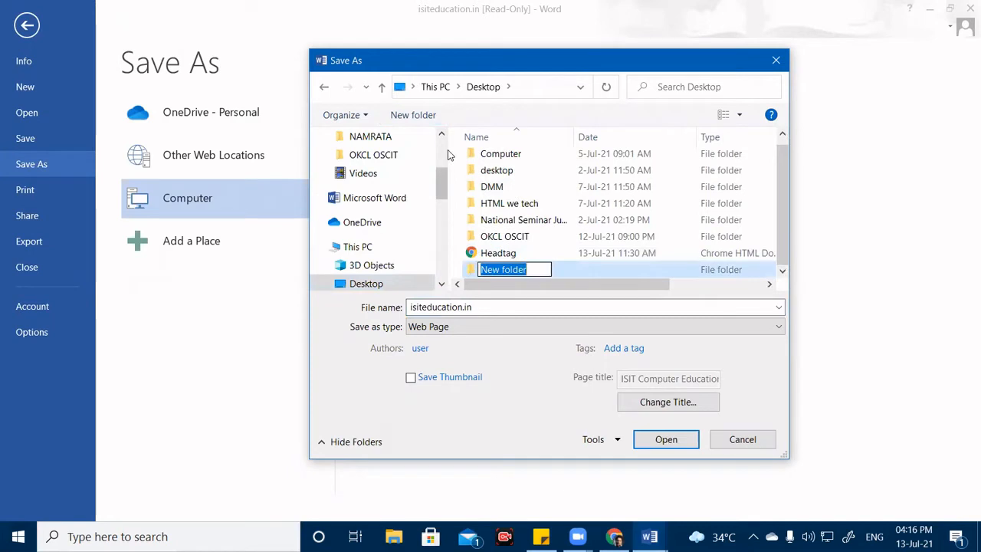
{"action": "type", "text": "webp"}
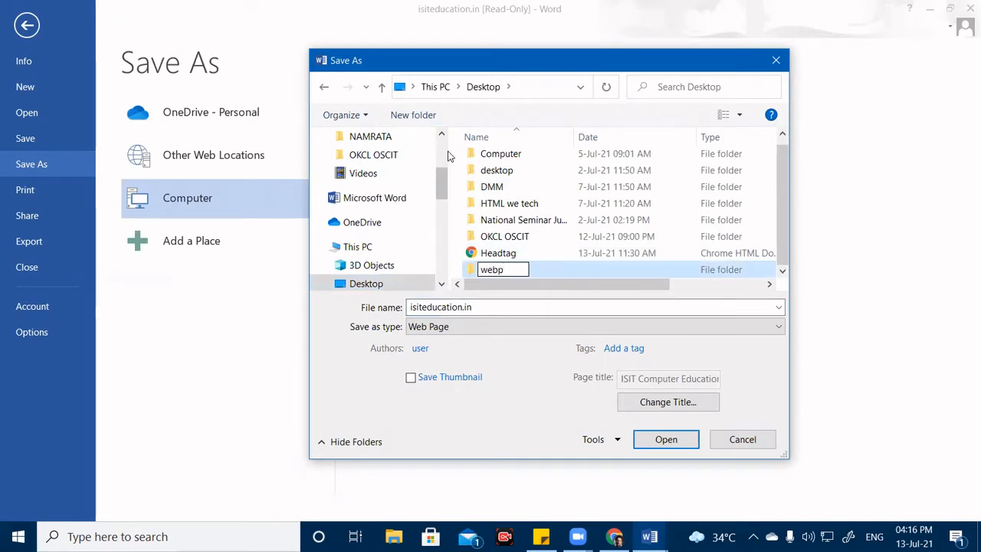
{"action": "type", "text": "g"}
{"action": "key", "text": "Return"}
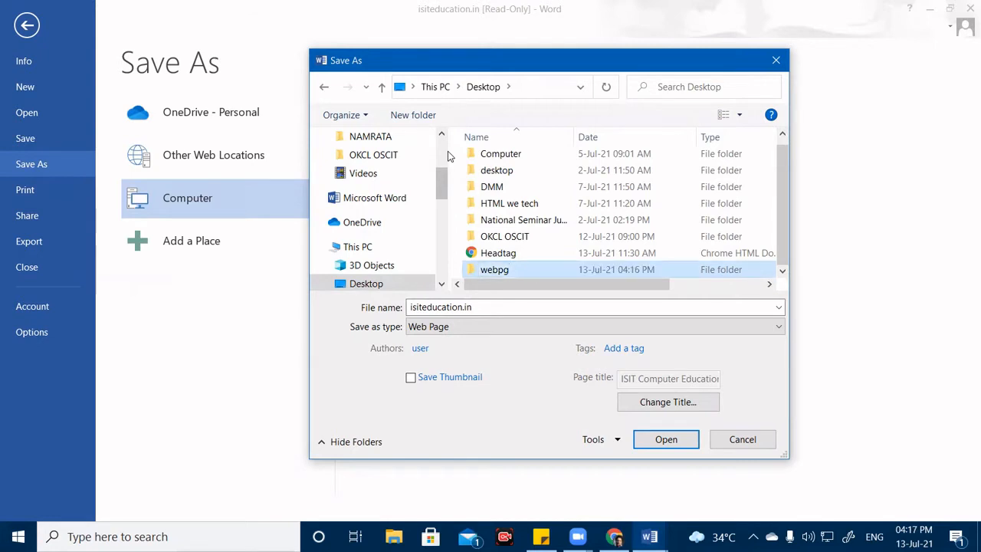
{"action": "double_click", "coordinate": [555, 267]}
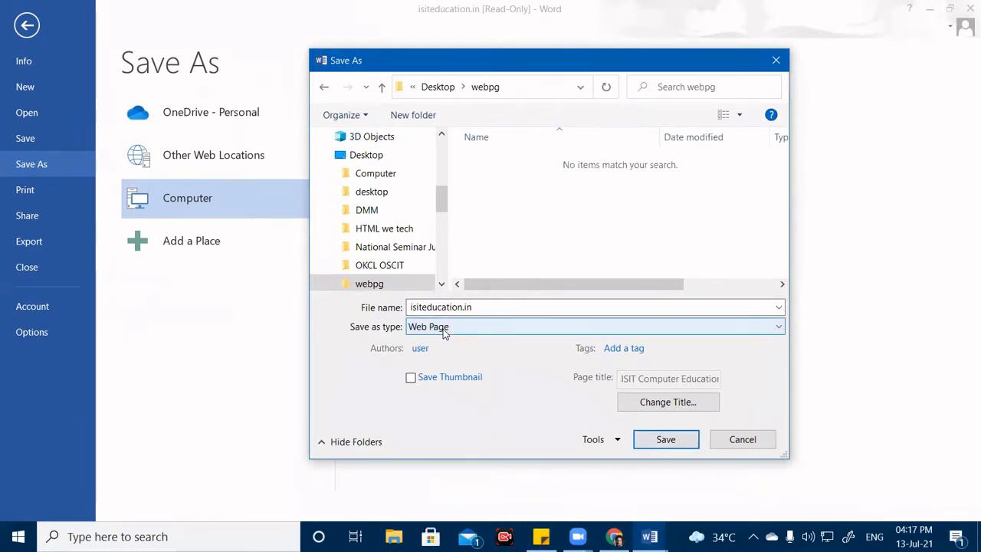
{"action": "left_click", "coordinate": [684, 443]}
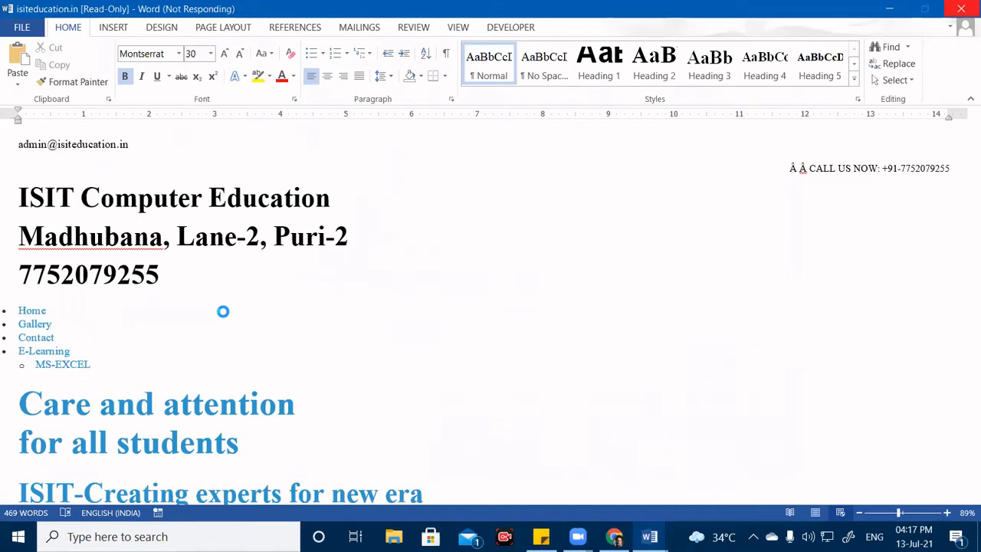
Minimize Chrome and then Word so the Windows desktop shows.
{"action": "left_click", "coordinate": [624, 535]}
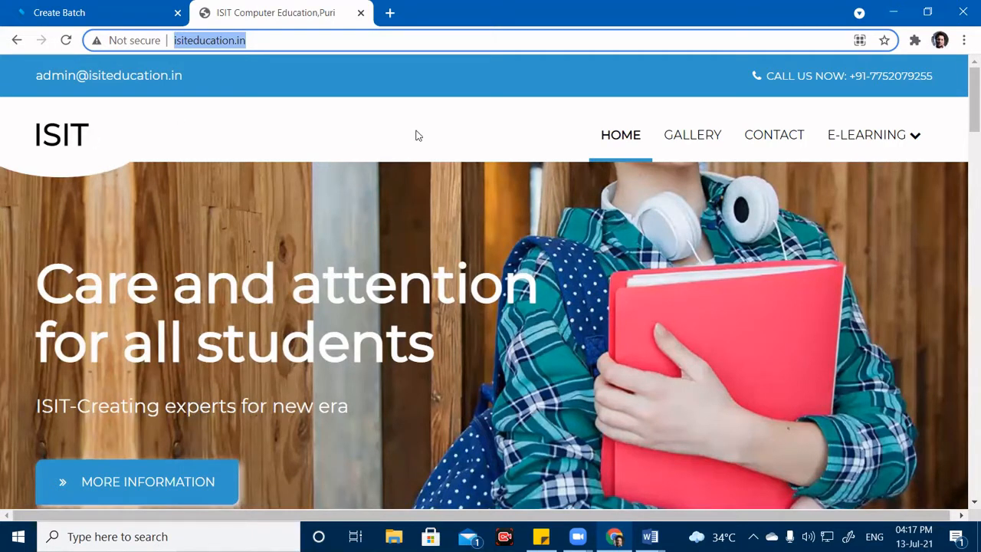
{"action": "left_click", "coordinate": [893, 13]}
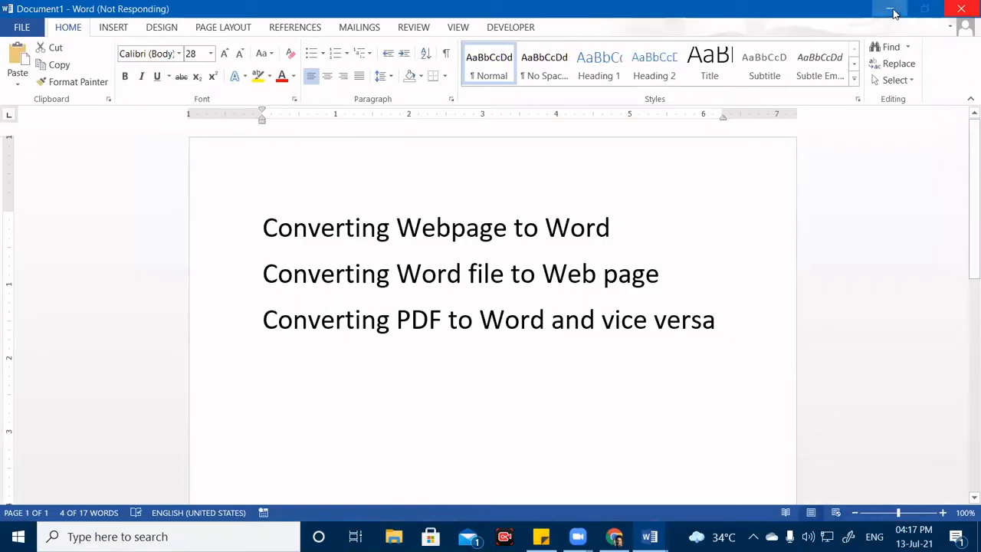
{"action": "left_click", "coordinate": [894, 9]}
{"action": "double_click", "coordinate": [408, 184]}
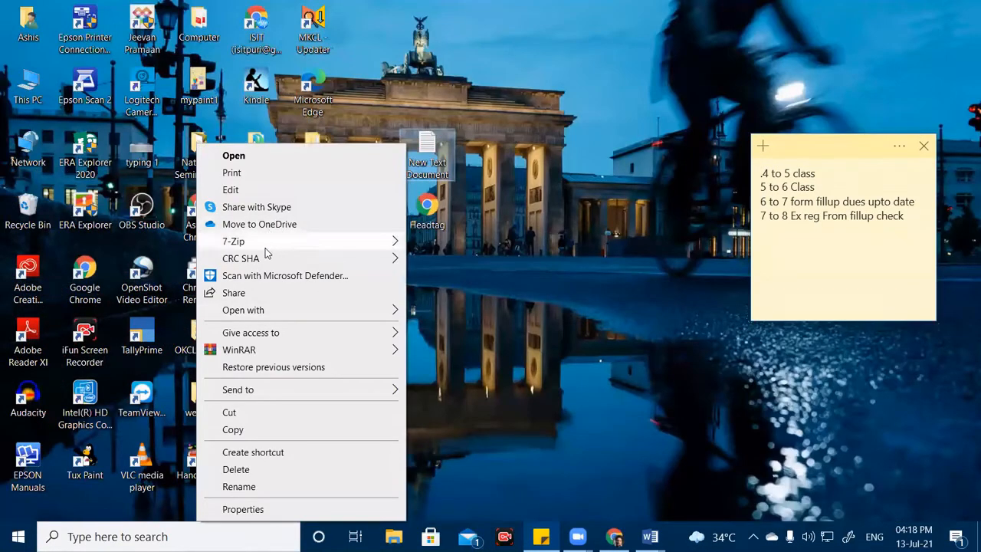
Refresh the desktop, open the webpg folder and refresh its contents.
{"action": "left_click", "coordinate": [572, 136]}
{"action": "right_click", "coordinate": [572, 136]}
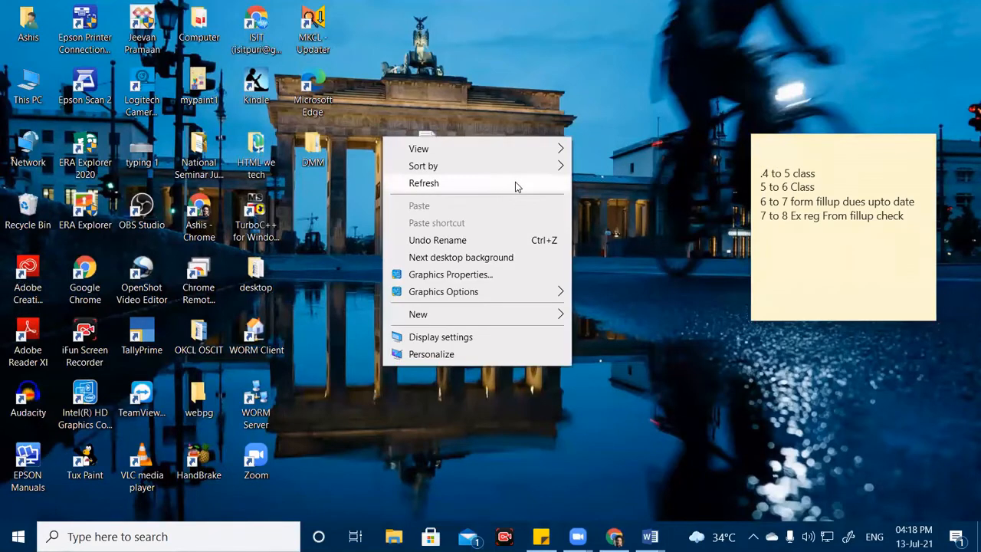
{"action": "left_click", "coordinate": [519, 185]}
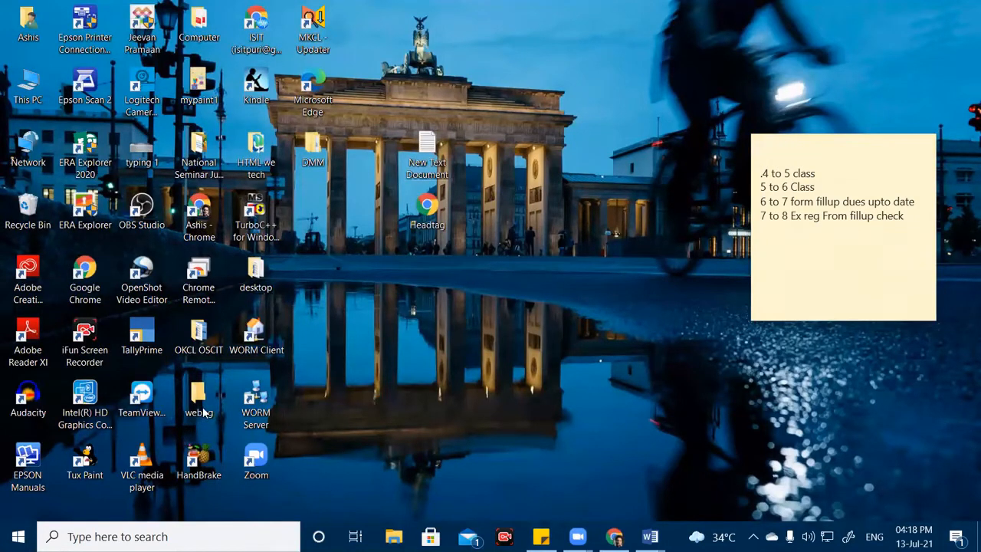
{"action": "double_click", "coordinate": [199, 402]}
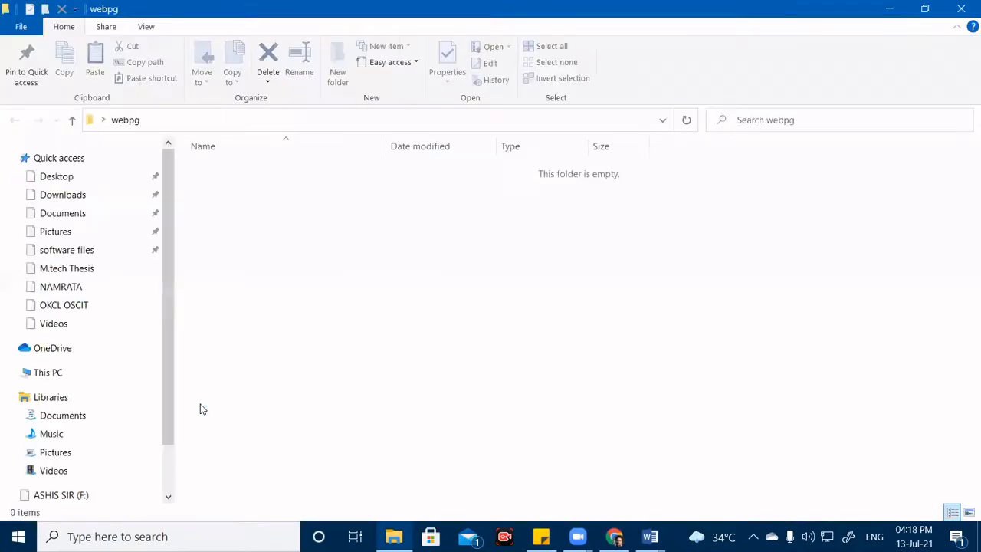
{"action": "right_click", "coordinate": [289, 267]}
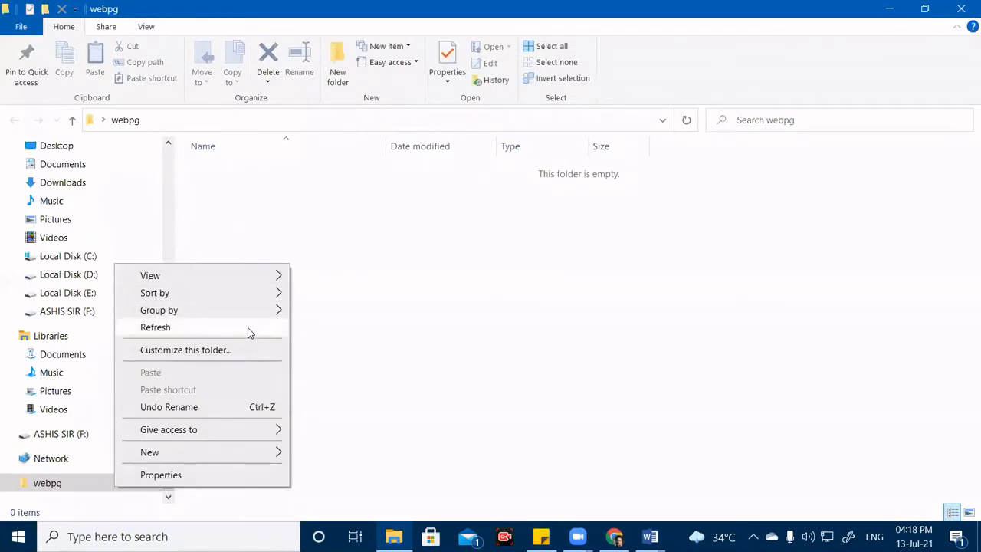
{"action": "left_click", "coordinate": [248, 328]}
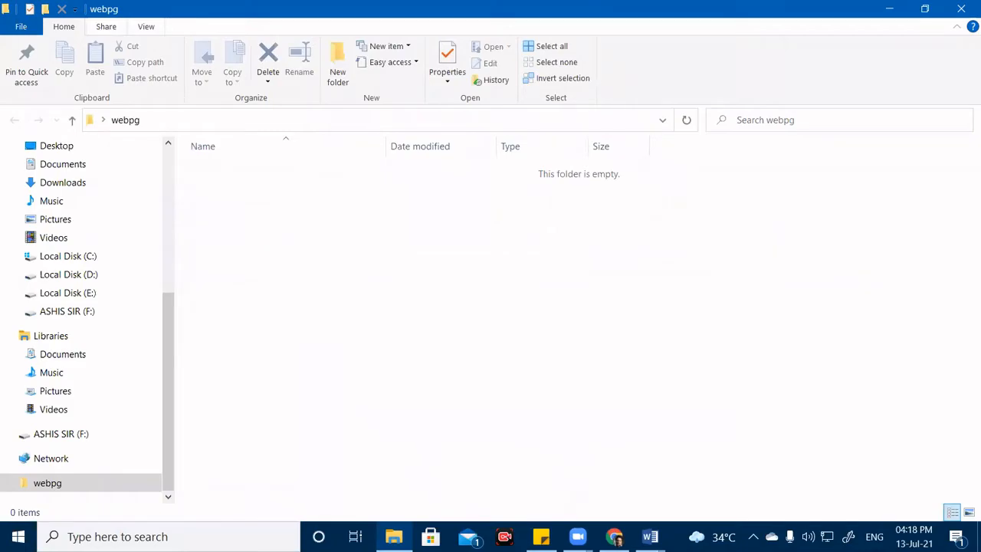
Close the webpg folder and return to the isiteducation.in Word document.
{"action": "left_click", "coordinate": [961, 8]}
{"action": "left_click", "coordinate": [650, 536]}
{"action": "left_click", "coordinate": [778, 482]}
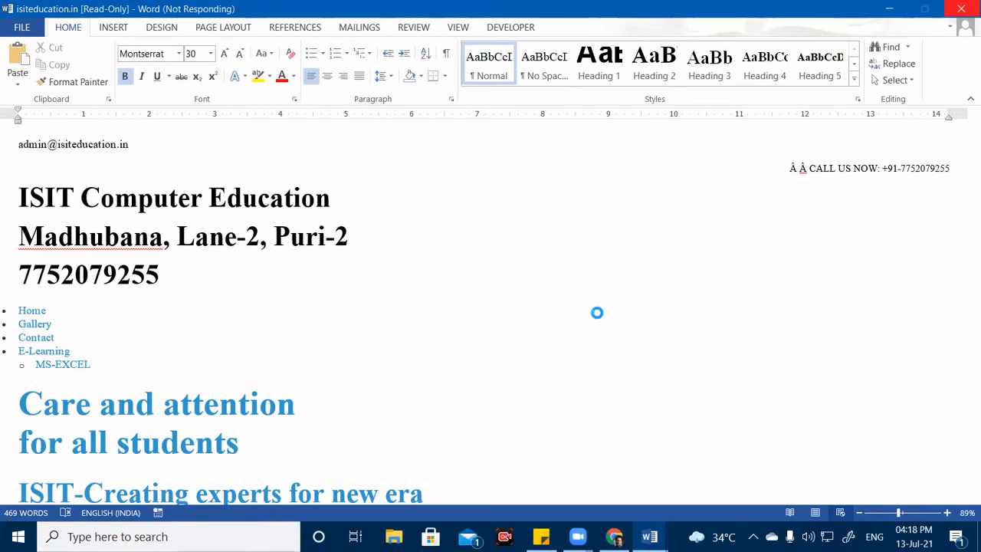
Bring the Document1 window with the three conversion topics to the front and open its File menu.
{"action": "left_click", "coordinate": [650, 537]}
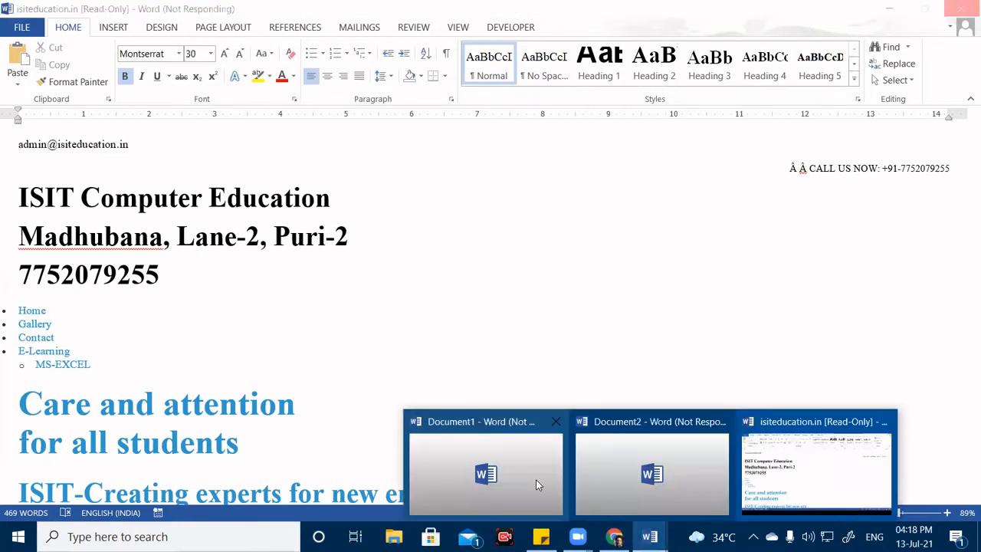
{"action": "left_click", "coordinate": [536, 479]}
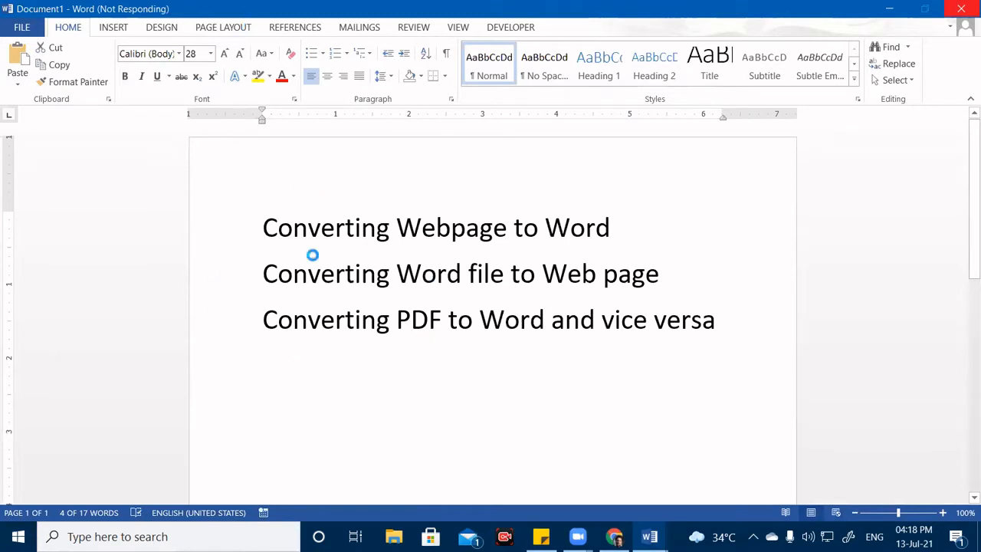
{"action": "left_click", "coordinate": [21, 27]}
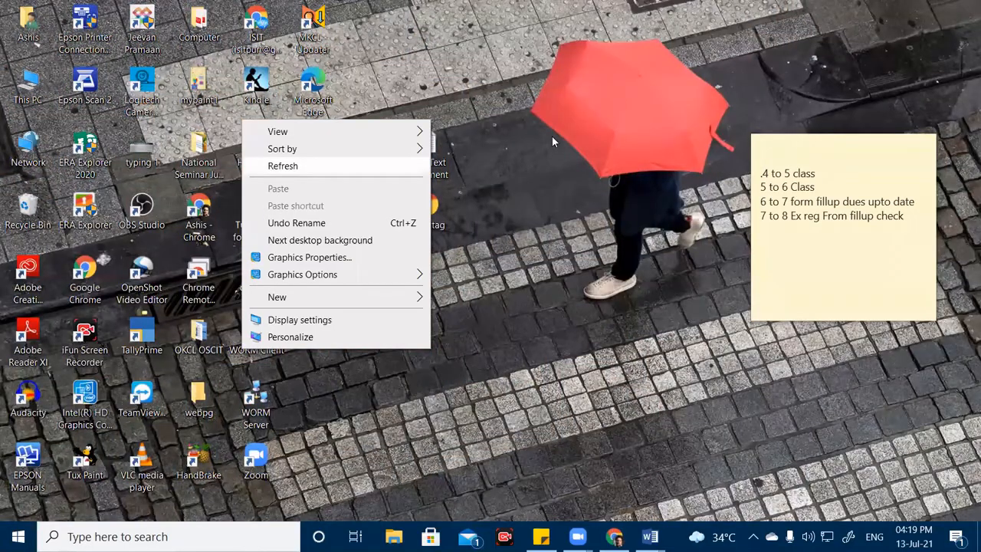
Refresh the Windows desktop from its right-click menu.
{"action": "left_click", "coordinate": [552, 138]}
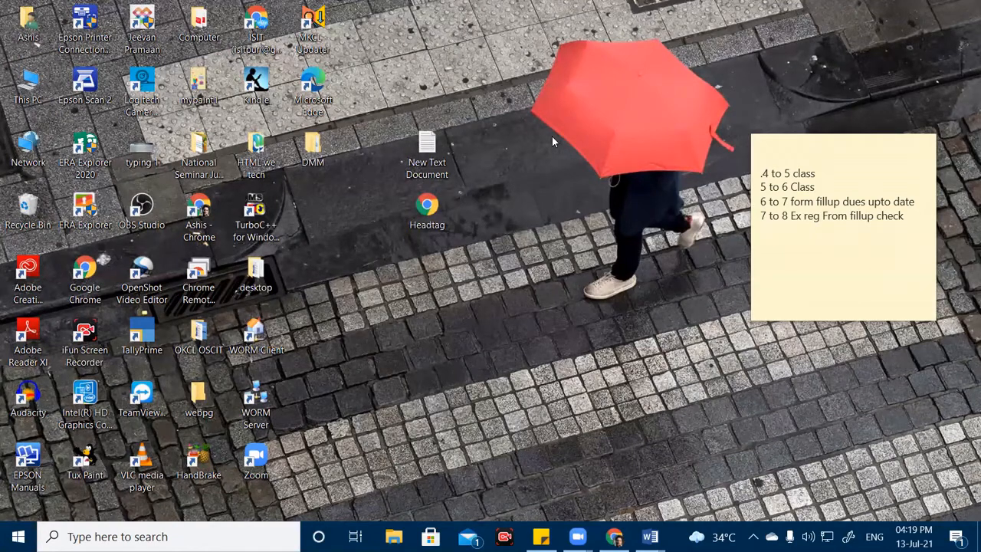
{"action": "right_click", "coordinate": [563, 138]}
{"action": "left_click", "coordinate": [497, 186]}
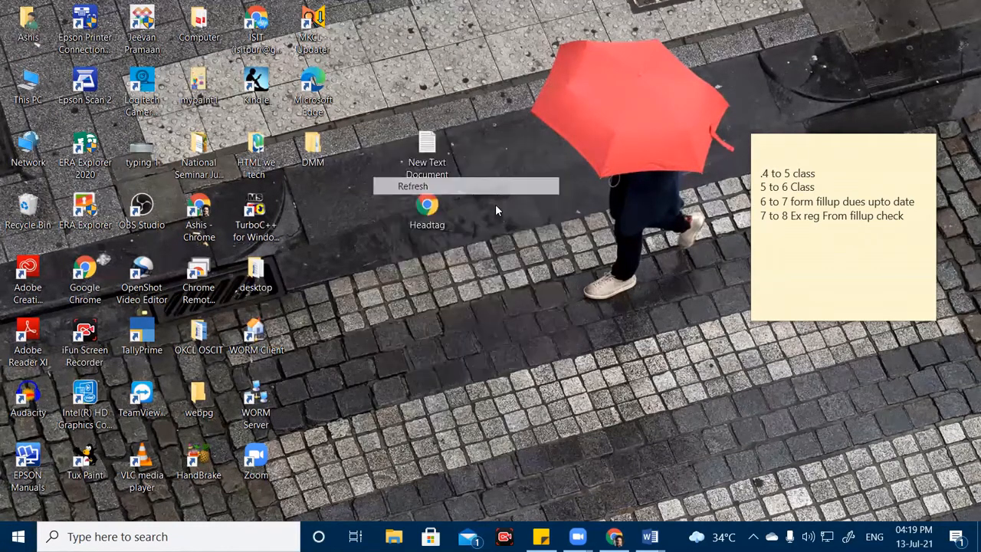
Bring the isiteducation.in Word document forward, then minimize the unresponsive Word window.
{"action": "left_click", "coordinate": [614, 537]}
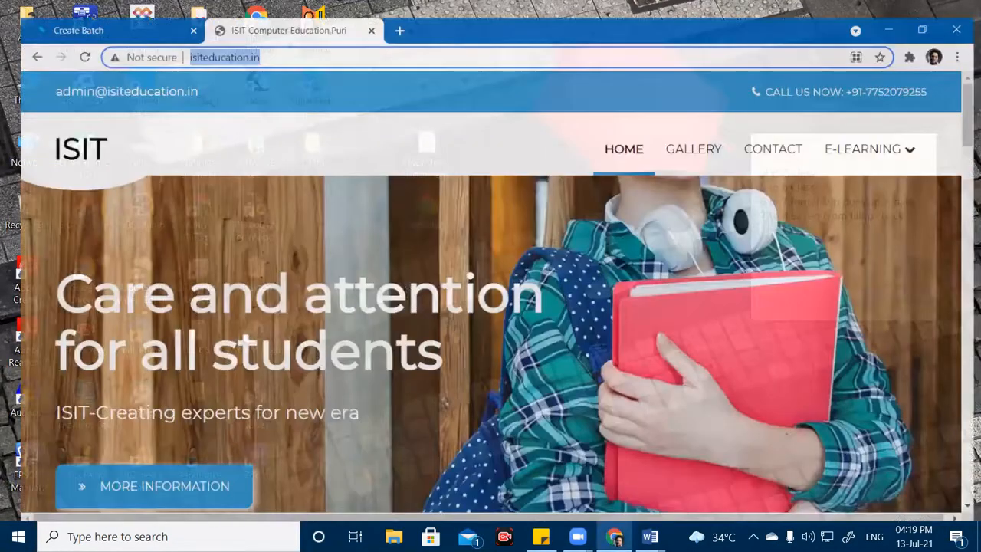
{"action": "left_click", "coordinate": [614, 536]}
{"action": "mouse_move", "coordinate": [650, 536]}
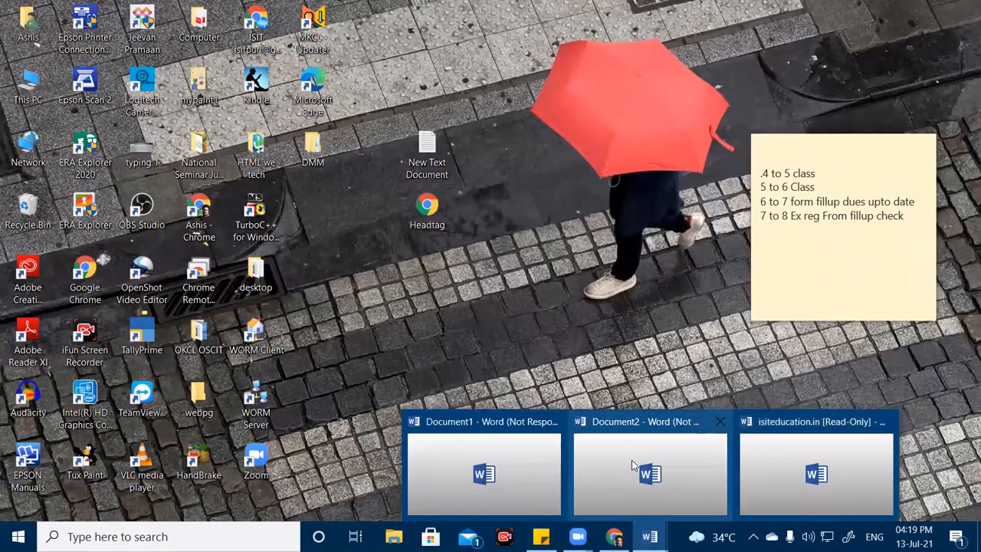
{"action": "left_click", "coordinate": [814, 464]}
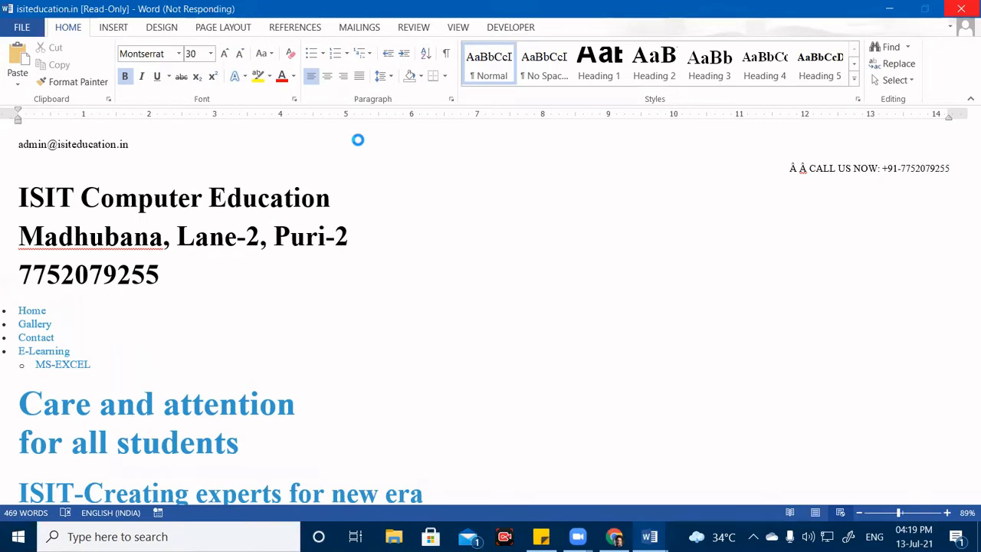
{"action": "left_click", "coordinate": [889, 8]}
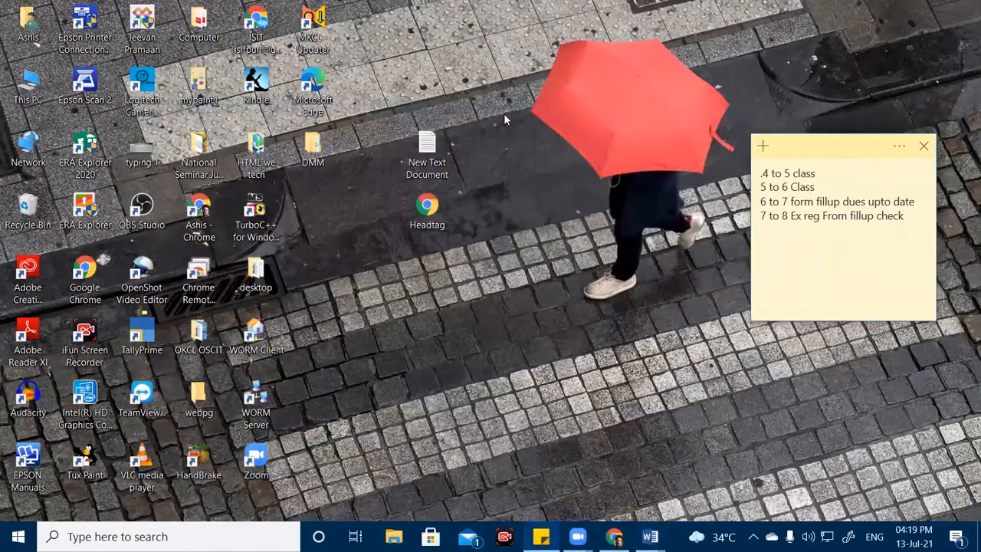
Refresh the desktop several more times, then bring the blank Document2 window to the front.
{"action": "right_click", "coordinate": [418, 138]}
{"action": "left_click", "coordinate": [552, 91]}
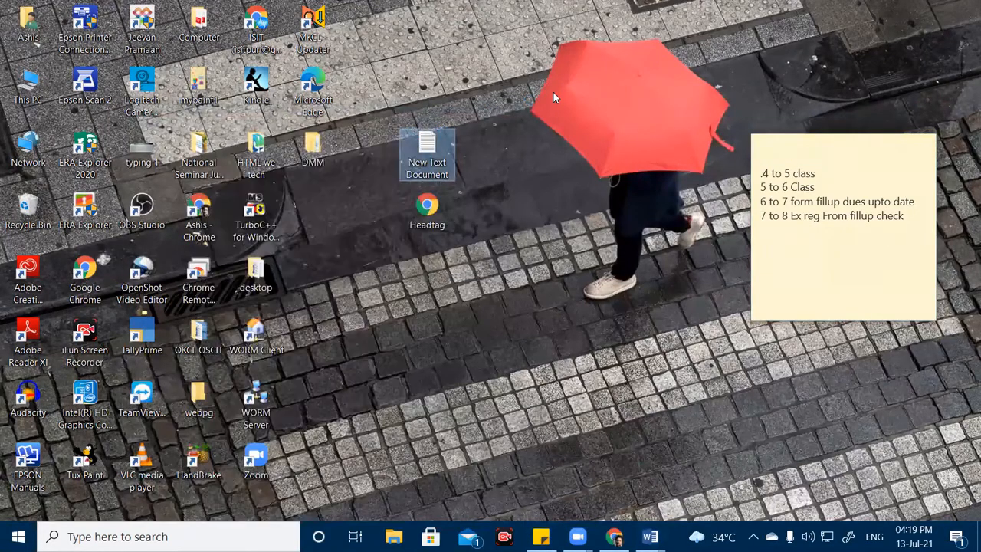
{"action": "right_click", "coordinate": [442, 26]}
{"action": "left_click", "coordinate": [386, 72]}
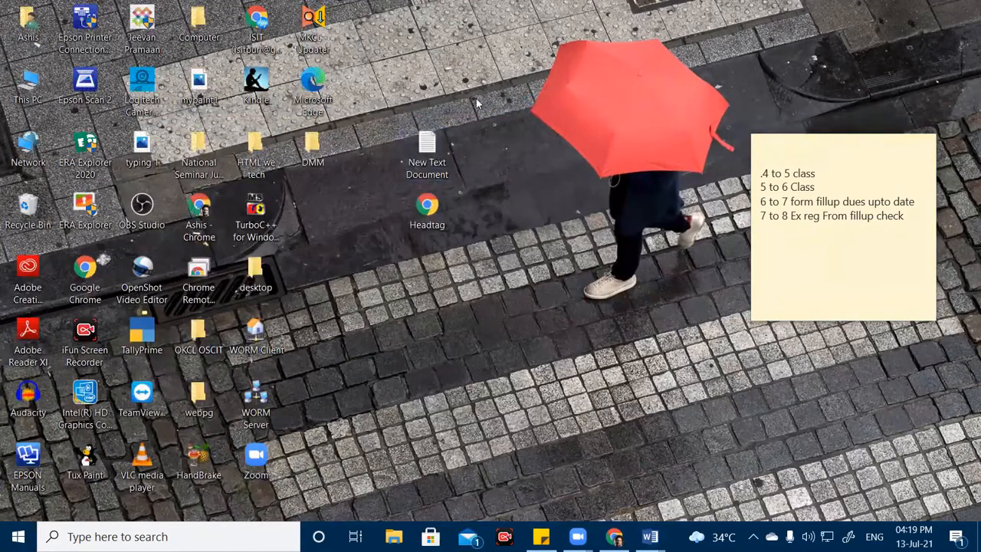
{"action": "right_click", "coordinate": [478, 59]}
{"action": "left_click", "coordinate": [450, 104]}
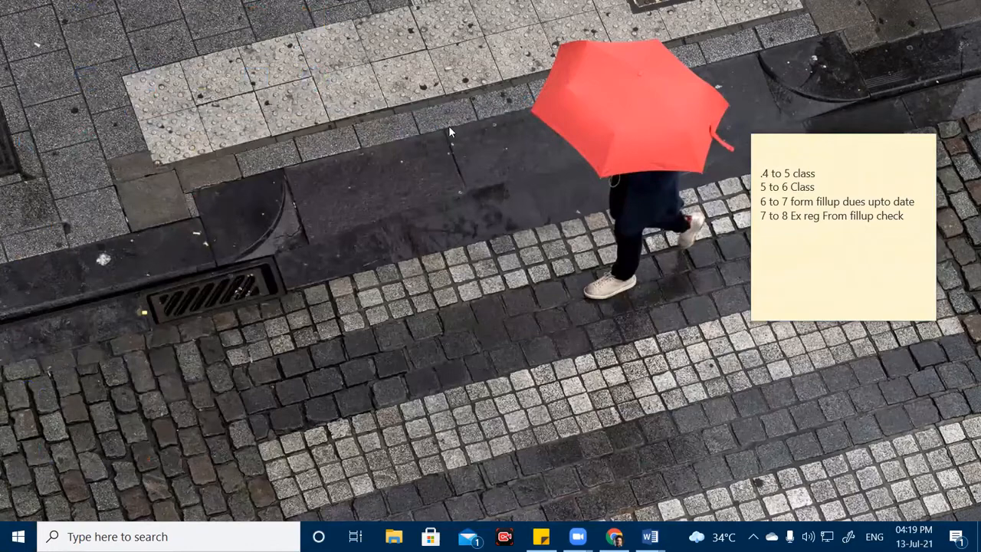
{"action": "right_click", "coordinate": [336, 139]}
{"action": "left_click", "coordinate": [472, 186]}
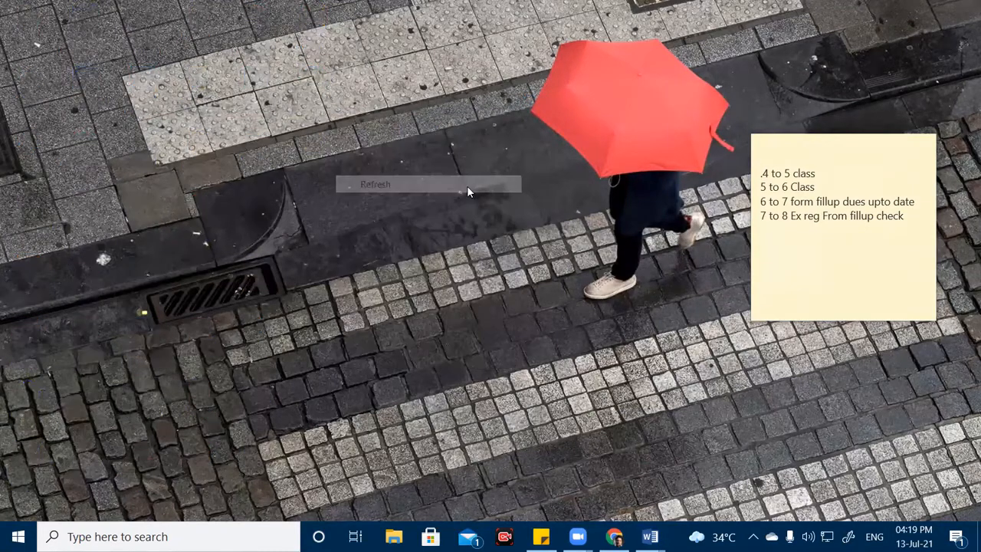
{"action": "mouse_move", "coordinate": [650, 537]}
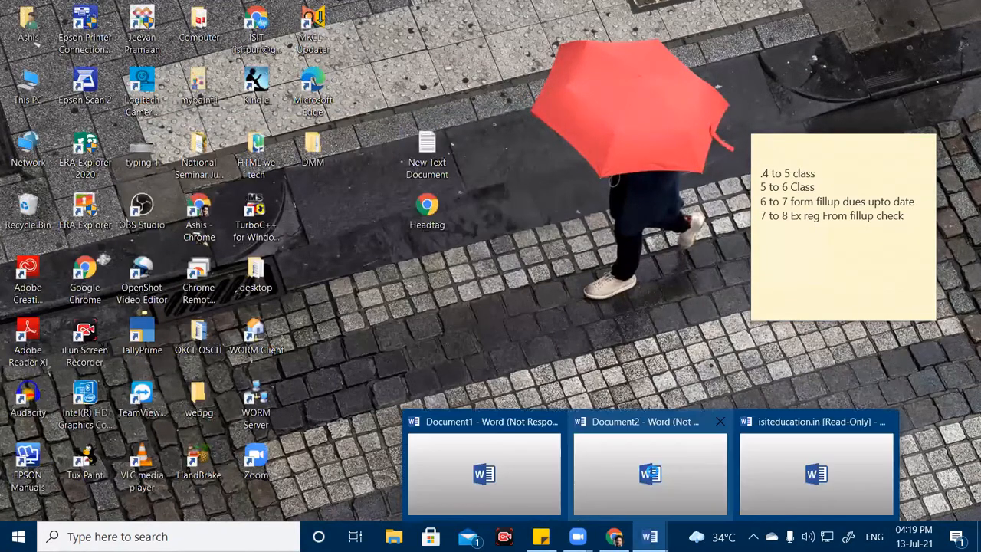
{"action": "left_click", "coordinate": [652, 470]}
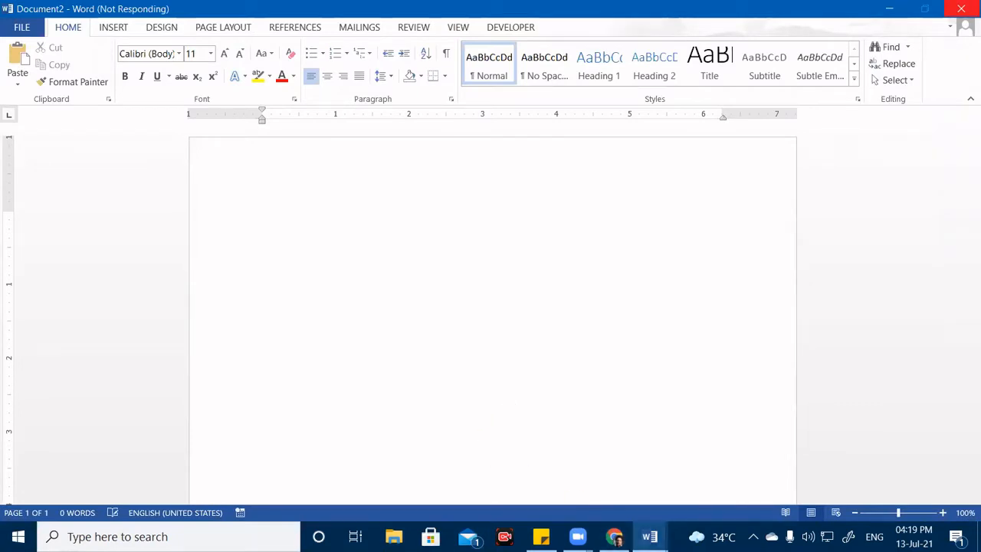
Return to the frozen Word window and close the program at the 'not responding' prompt.
{"action": "mouse_move", "coordinate": [650, 536]}
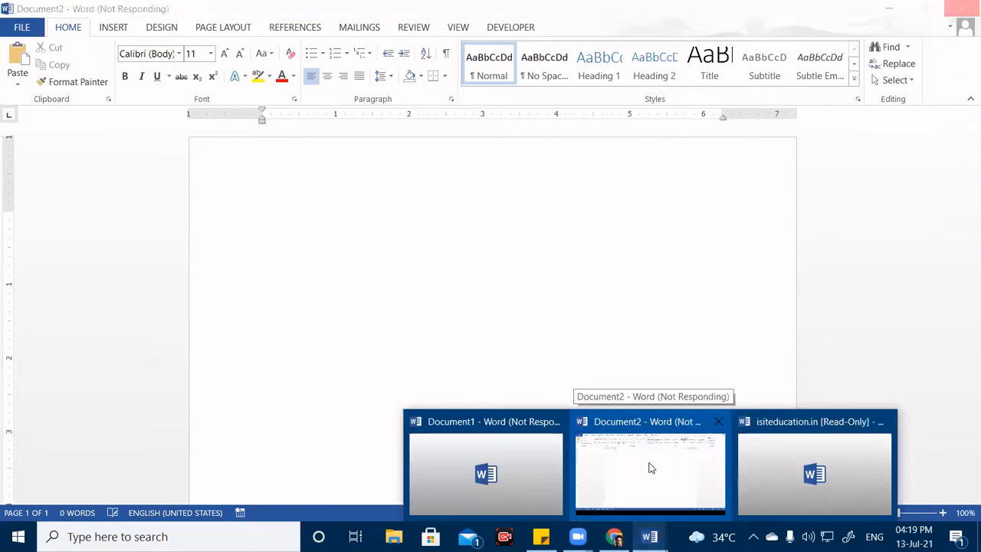
{"action": "left_click", "coordinate": [580, 457]}
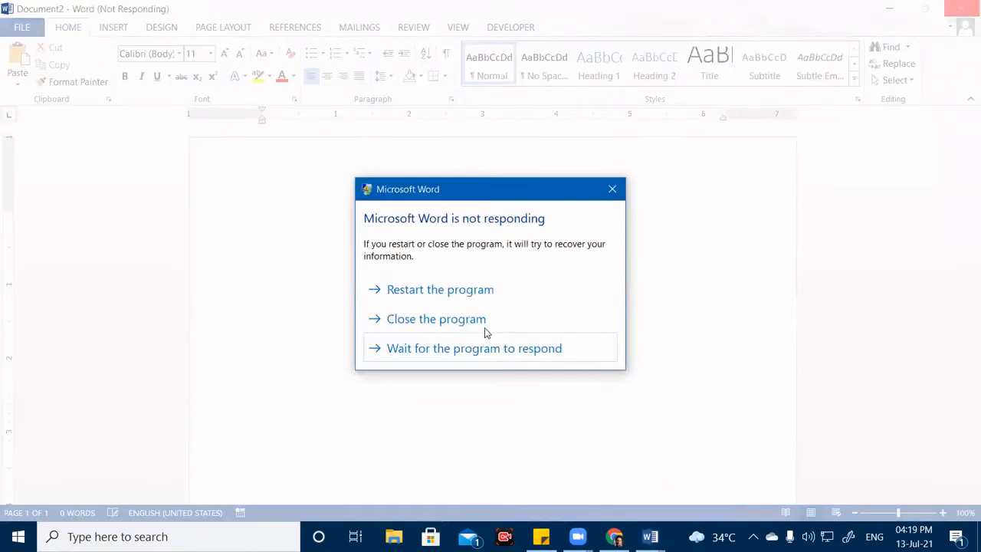
{"action": "left_click", "coordinate": [443, 320]}
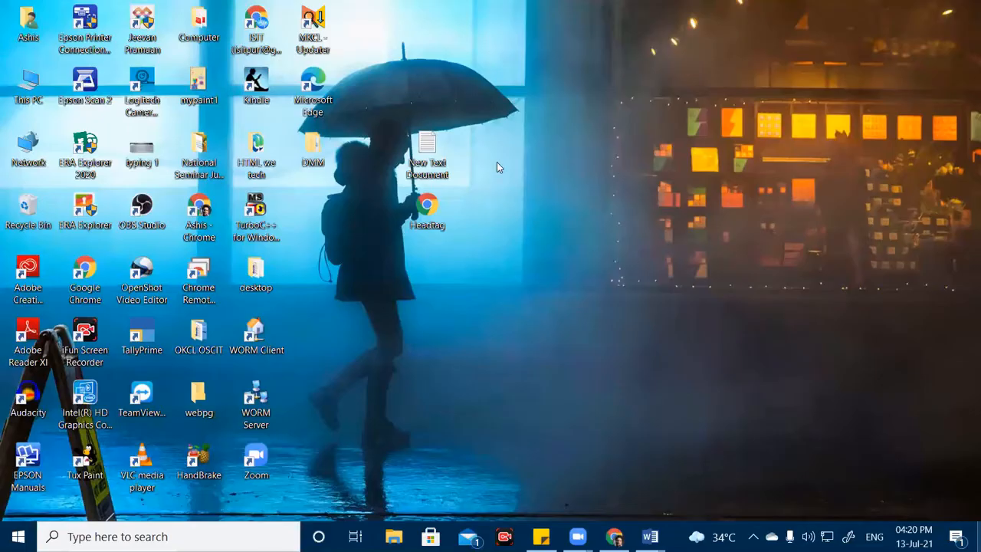
Refresh the desktop twice and relaunch Word 2013 by searching 'wor'.
{"action": "right_click", "coordinate": [583, 235]}
{"action": "left_click", "coordinate": [517, 276]}
{"action": "right_click", "coordinate": [582, 213]}
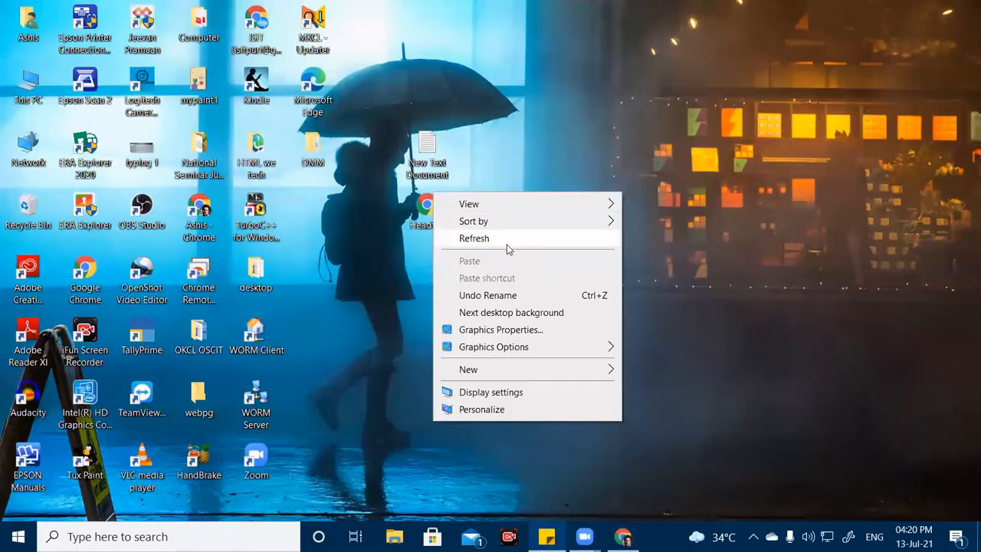
{"action": "left_click", "coordinate": [506, 243]}
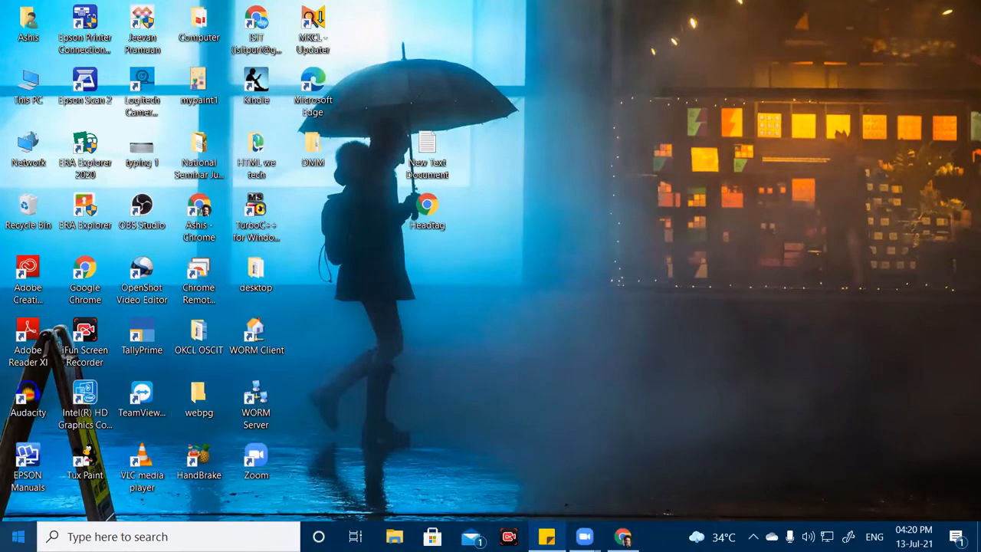
{"action": "left_click", "coordinate": [115, 536]}
{"action": "type", "text": "w"}
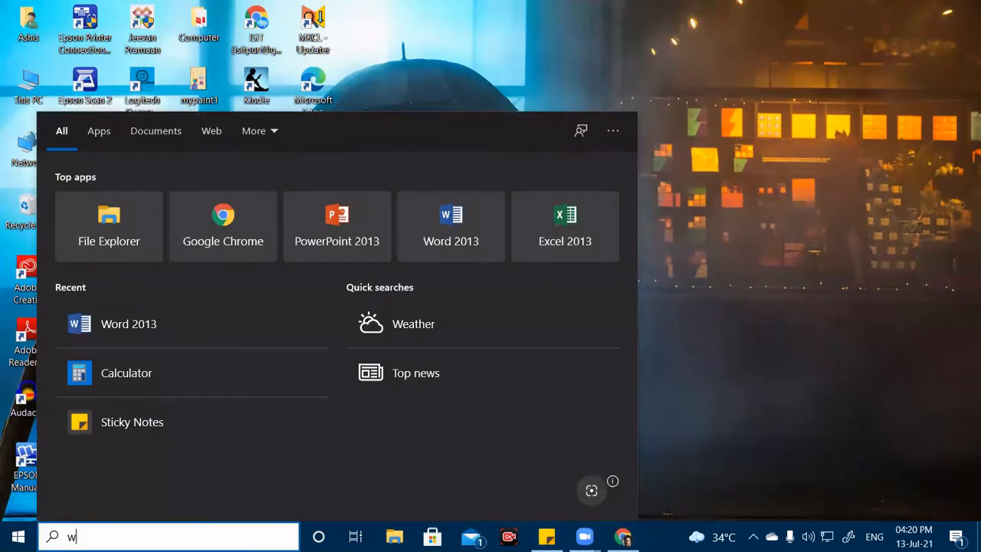
{"action": "type", "text": "or"}
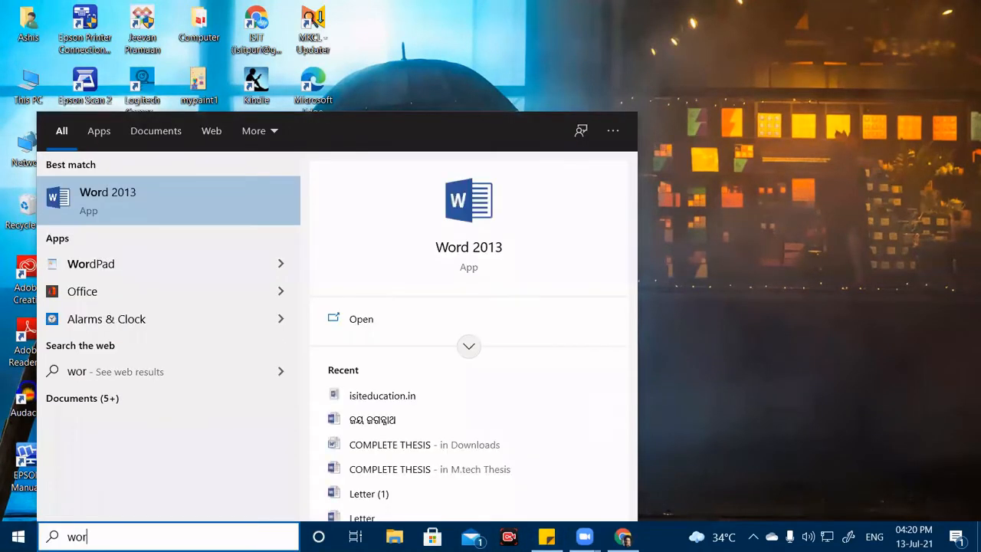
{"action": "left_click", "coordinate": [123, 216]}
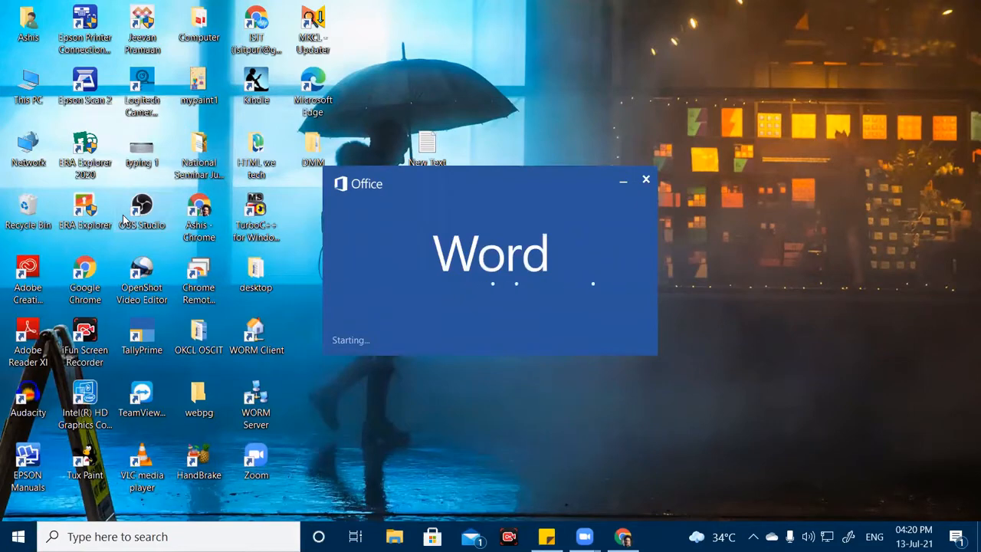
Copy the isiteducation.in address from Chrome's address bar and minimize Chrome.
{"action": "left_click", "coordinate": [624, 537]}
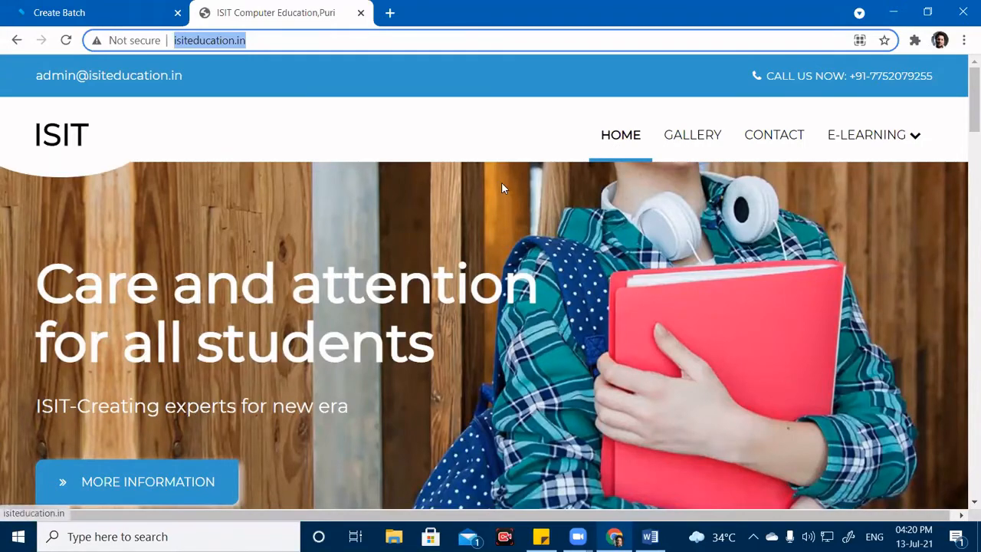
{"action": "scroll", "coordinate": [501, 182], "scroll_direction": "down", "scroll_amount": 4}
{"action": "scroll", "coordinate": [487, 182], "scroll_direction": "up", "scroll_amount": 4}
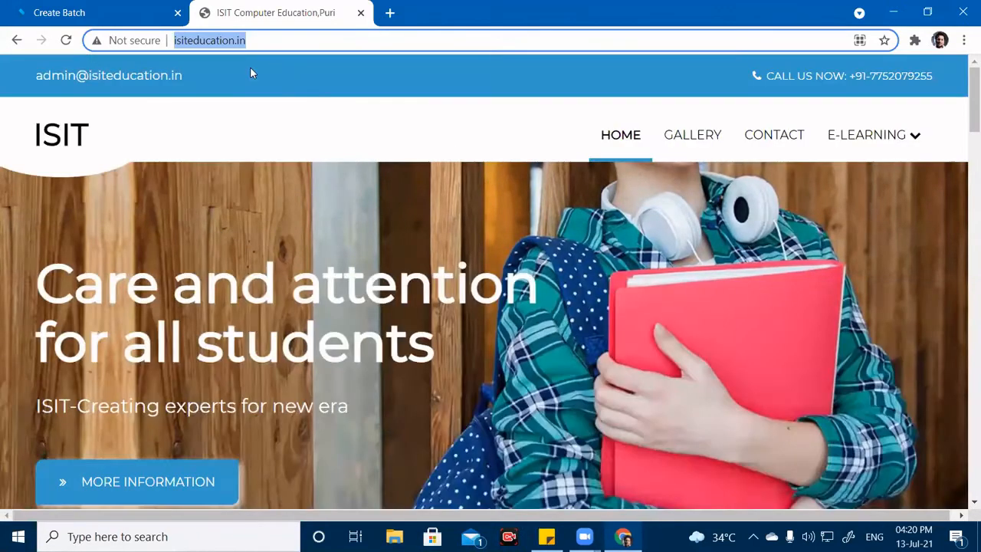
{"action": "right_click", "coordinate": [215, 45]}
{"action": "left_click", "coordinate": [255, 126]}
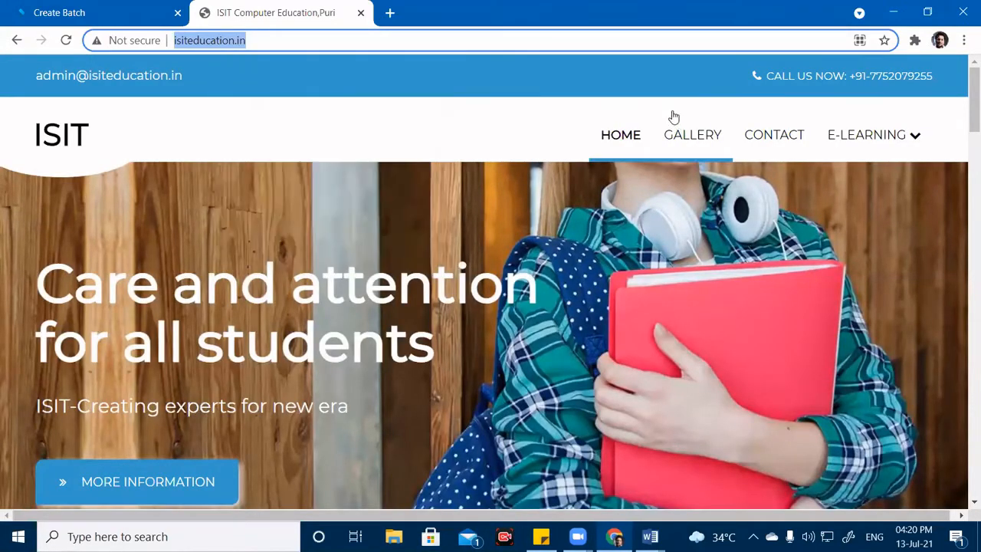
{"action": "left_click", "coordinate": [893, 13]}
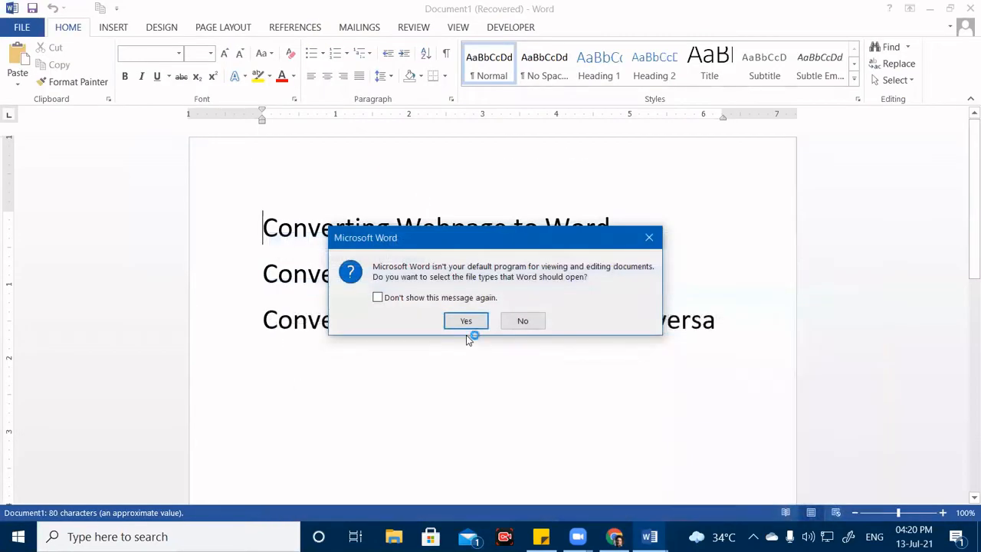
Decline the default-program prompt and append 'Computer Education' to the ISIT heading in isiteducation.in.
{"action": "left_click", "coordinate": [522, 325]}
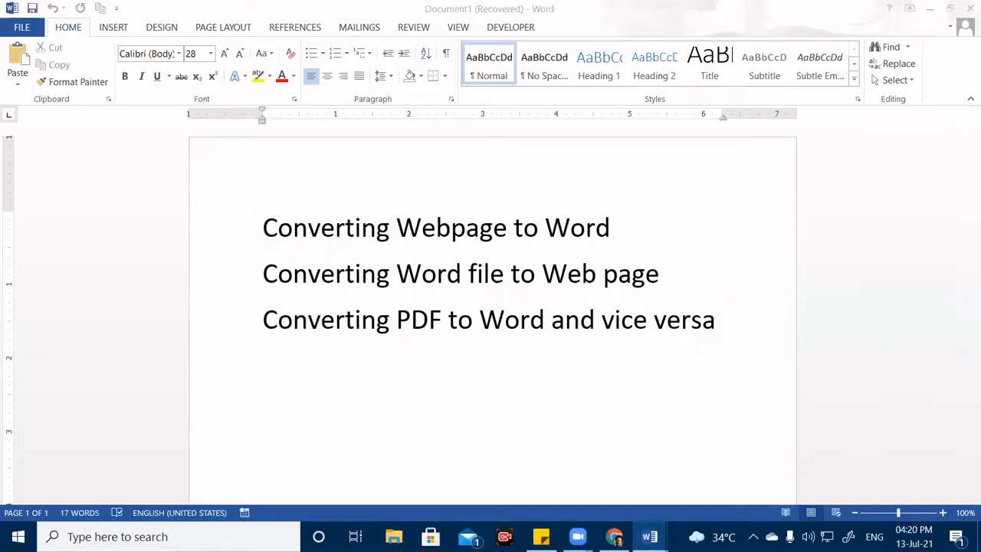
{"action": "mouse_move", "coordinate": [650, 537]}
{"action": "left_click", "coordinate": [568, 468]}
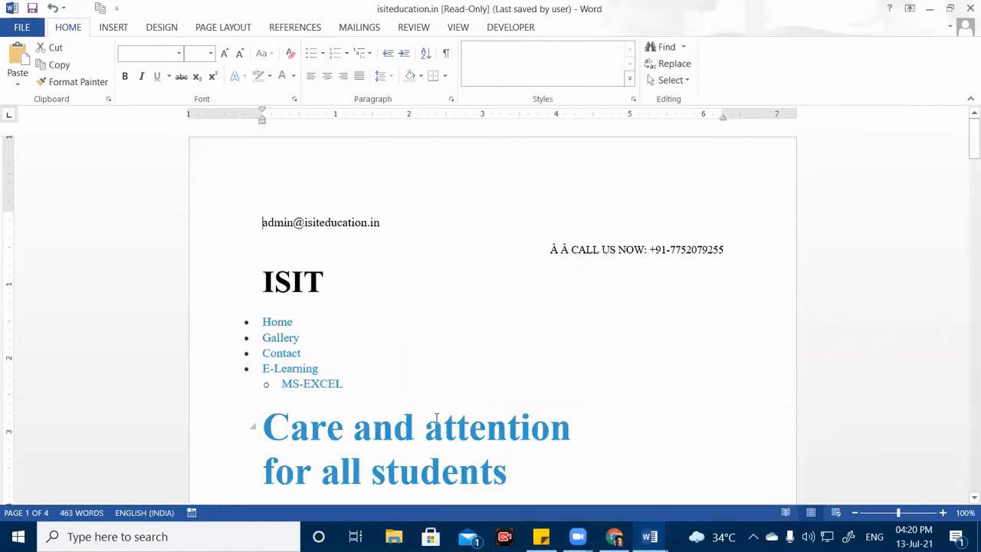
{"action": "left_click", "coordinate": [332, 287]}
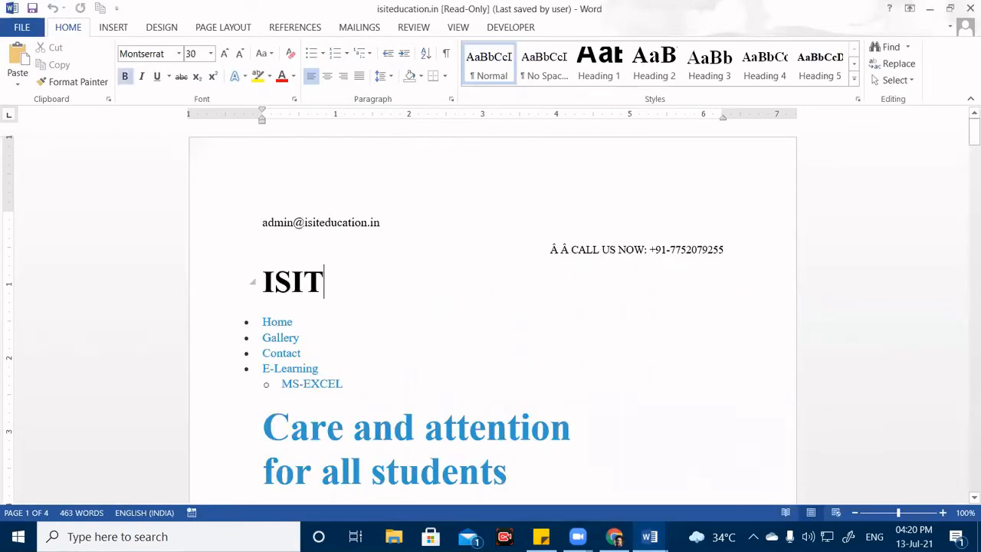
{"action": "type", "text": "Comp"}
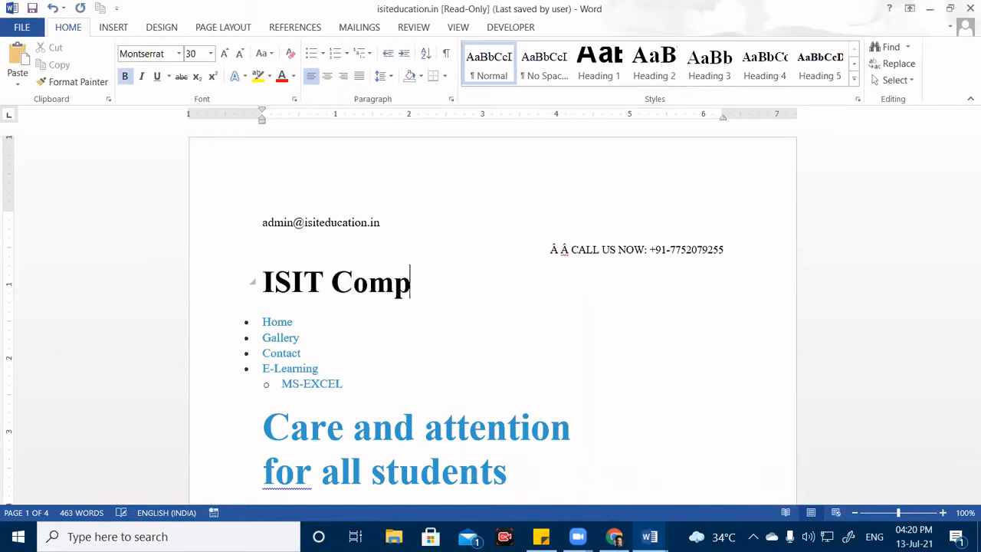
{"action": "type", "text": "uter Ed"}
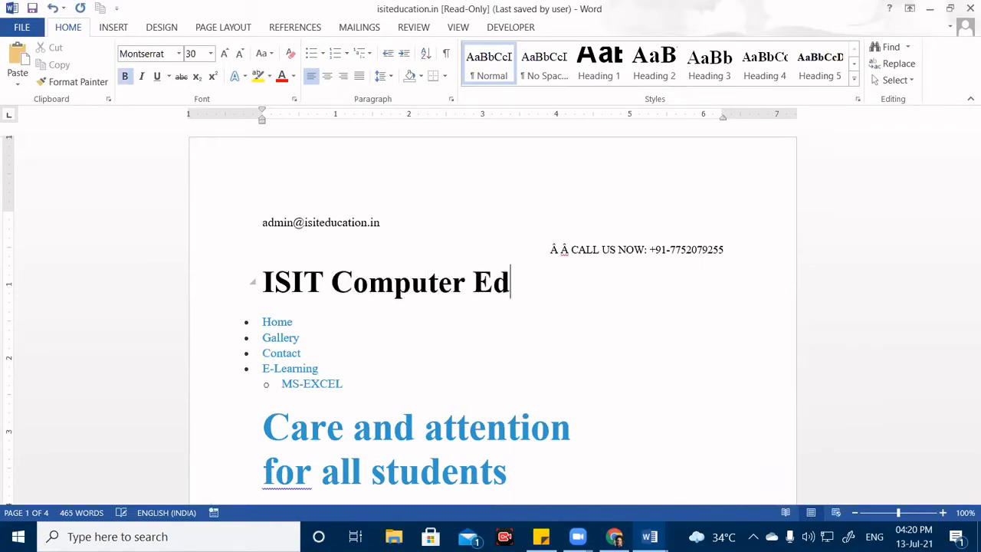
{"action": "type", "text": "ucation"}
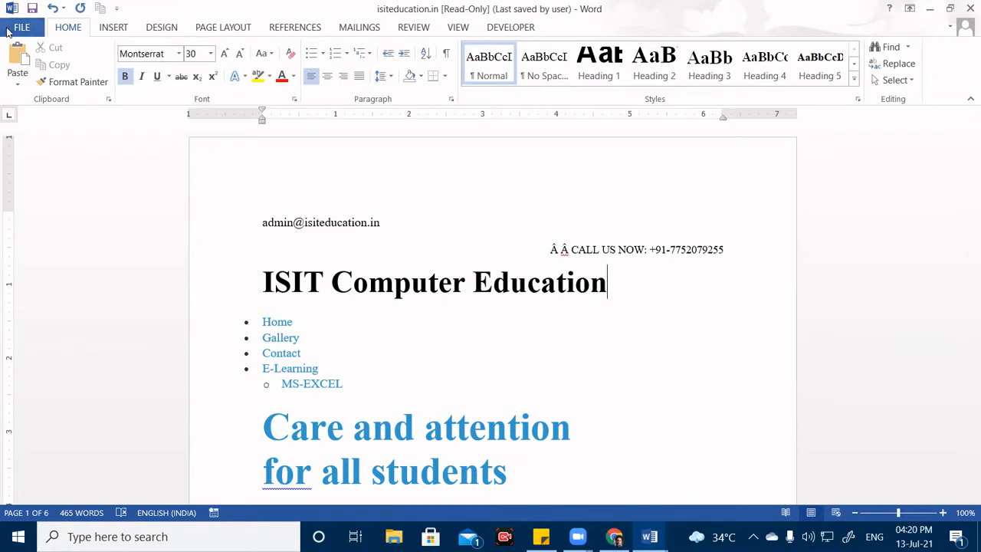
{"action": "left_click", "coordinate": [22, 26]}
Save isiteducation.in as a web page in the Desktop's webpg folder, then minimize both Word windows.
{"action": "left_click", "coordinate": [32, 163]}
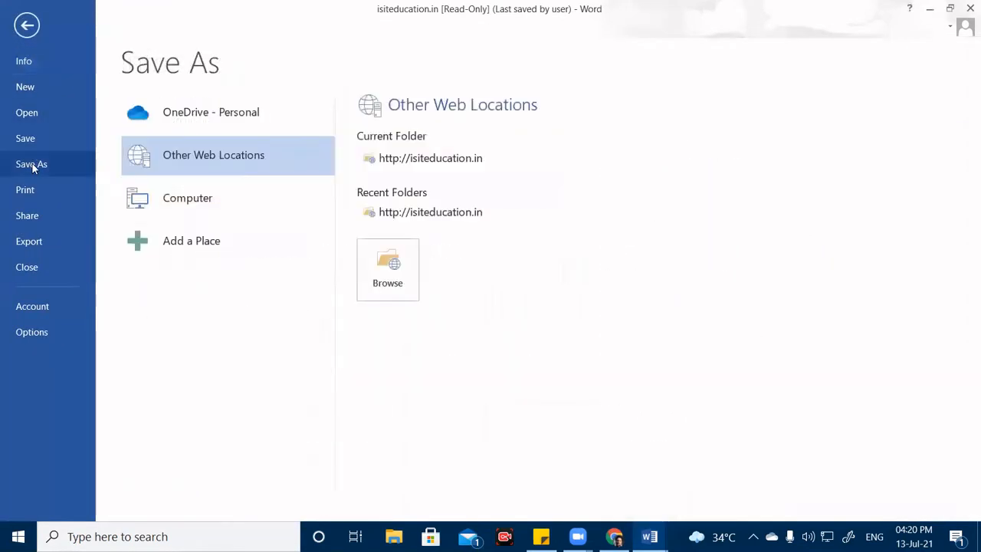
{"action": "left_click", "coordinate": [203, 201]}
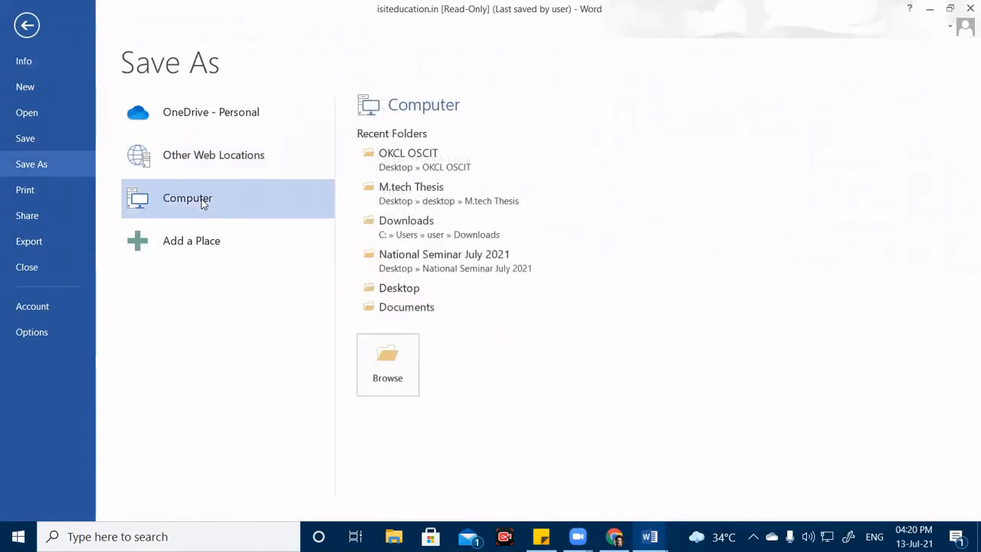
{"action": "left_click", "coordinate": [399, 287]}
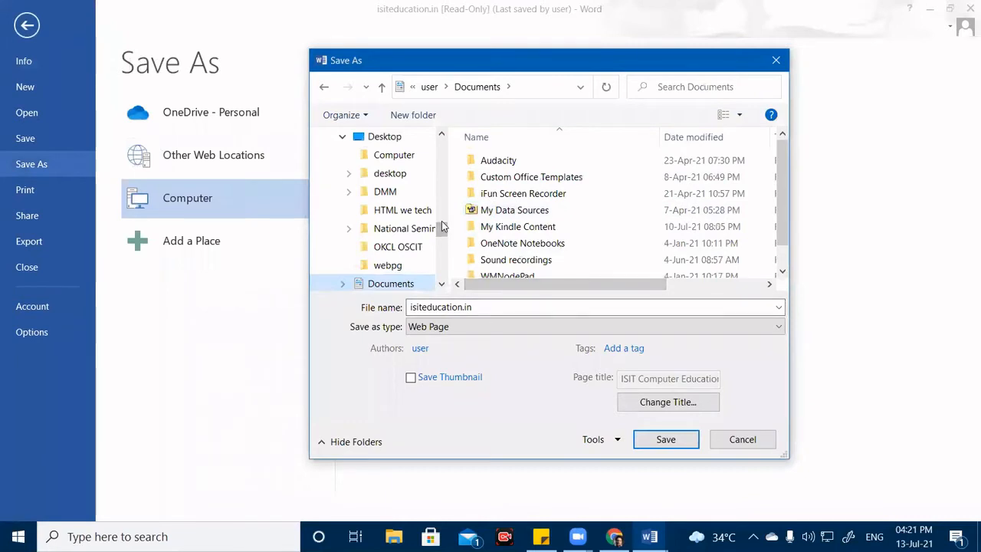
{"action": "scroll", "coordinate": [442, 221], "scroll_direction": "up", "scroll_amount": 3}
{"action": "left_click", "coordinate": [384, 284]}
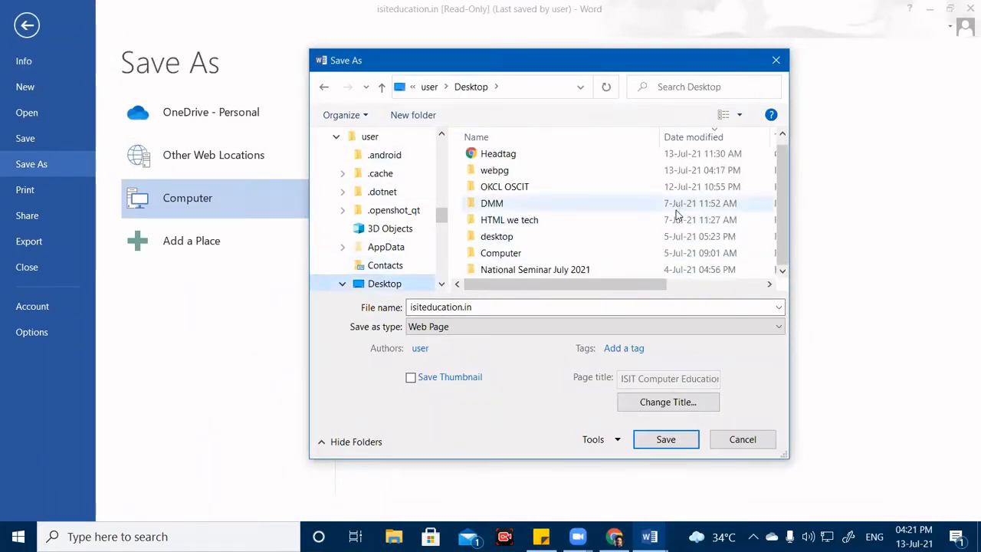
{"action": "scroll", "coordinate": [510, 186], "scroll_direction": "down", "scroll_amount": 1}
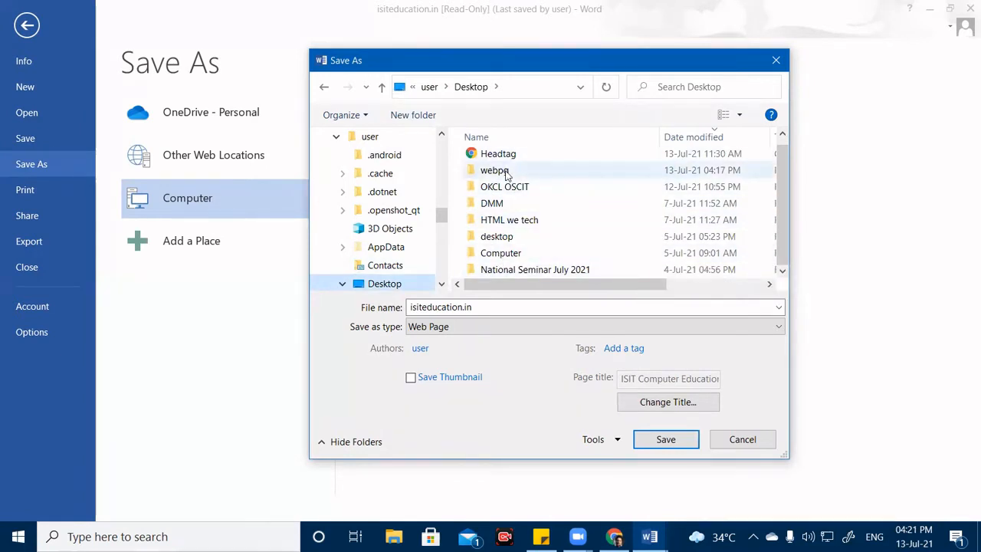
{"action": "double_click", "coordinate": [506, 170]}
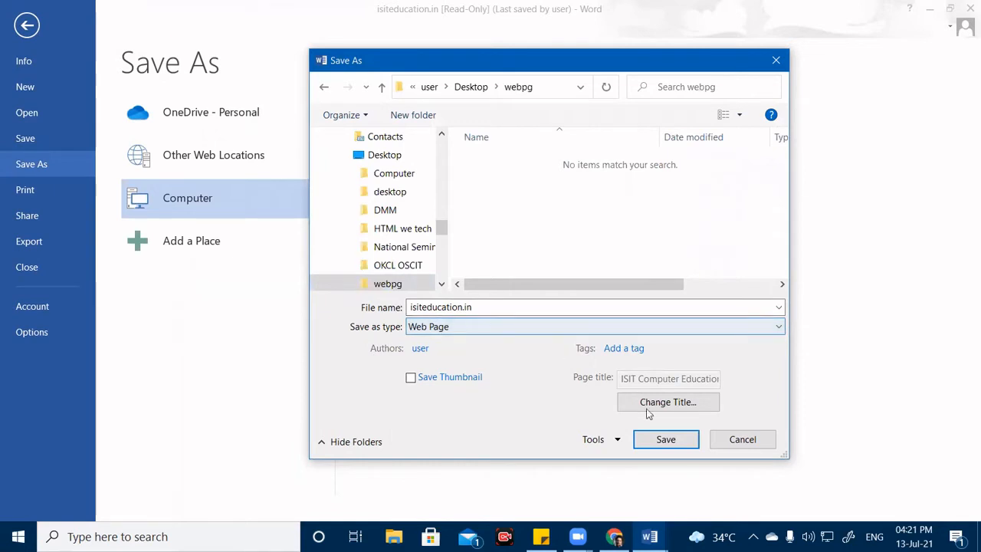
{"action": "left_click", "coordinate": [666, 439]}
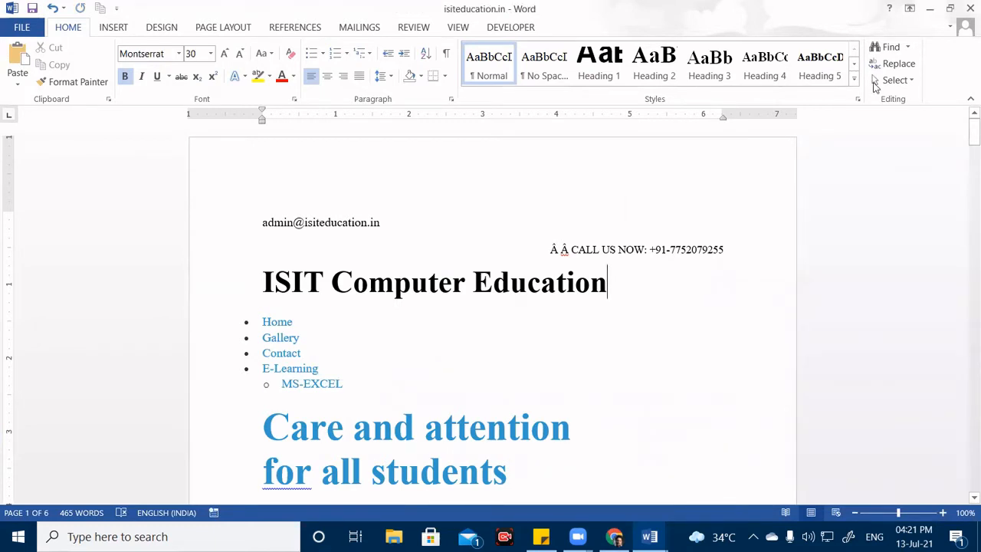
{"action": "left_click", "coordinate": [936, 7]}
{"action": "left_click", "coordinate": [935, 9]}
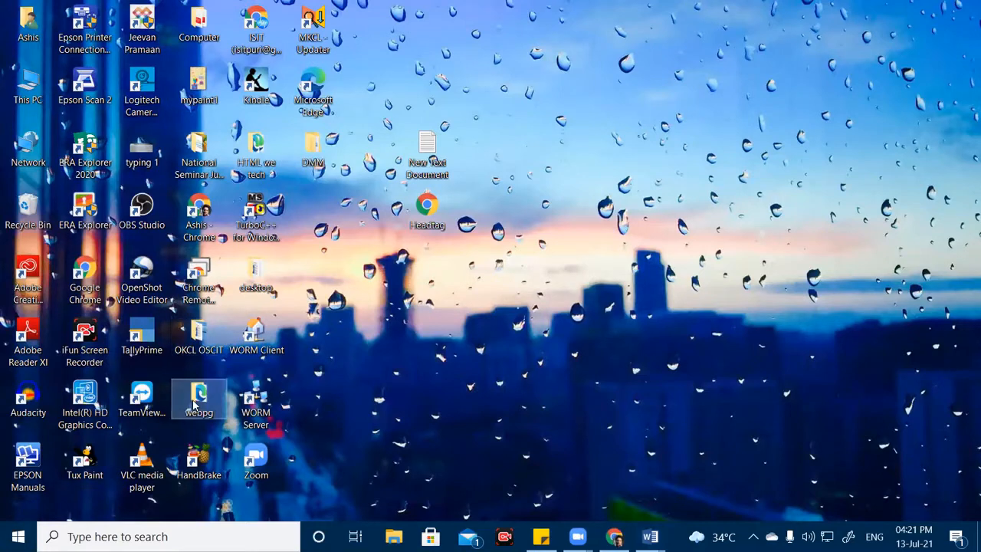
Open the webpg folder on the desktop and open the saved isiteducation.in web page.
{"action": "left_click_drag", "start_coordinate": [201, 399], "coordinate": [429, 339]}
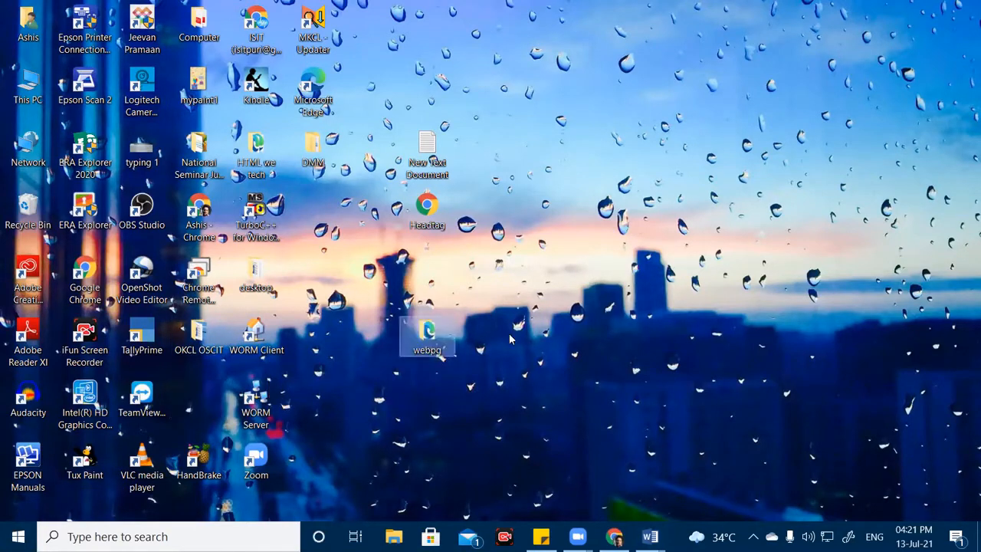
{"action": "double_click", "coordinate": [447, 344]}
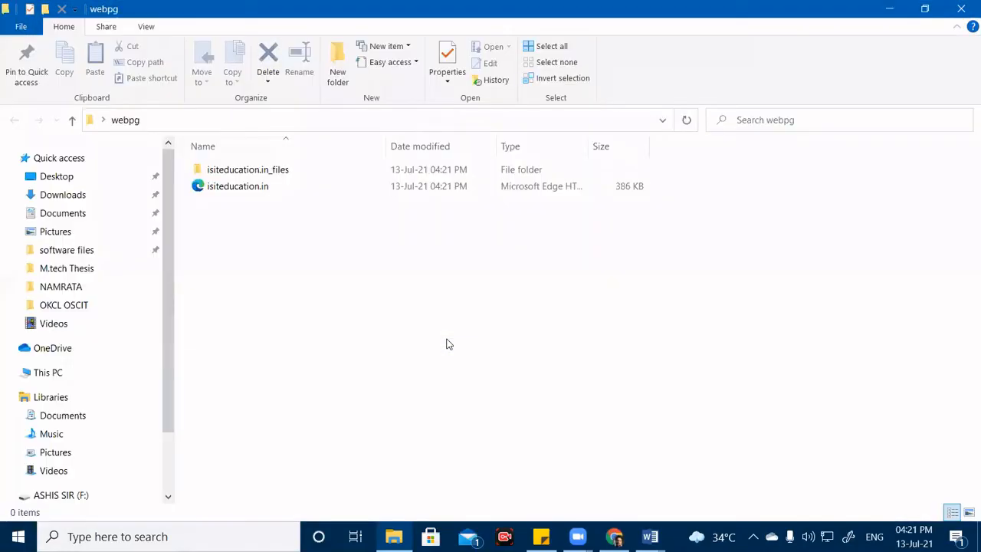
{"action": "left_click", "coordinate": [224, 190]}
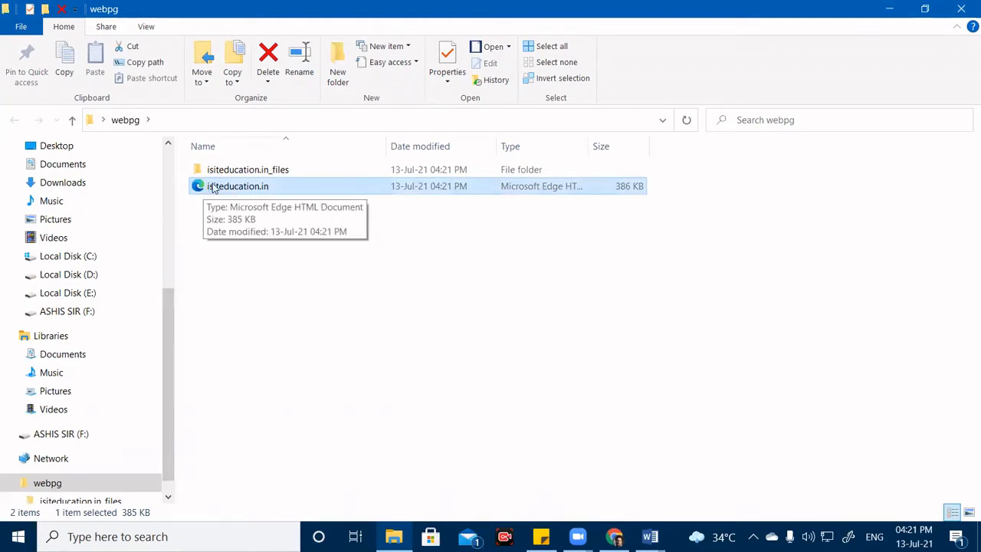
{"action": "right_click", "coordinate": [224, 189]}
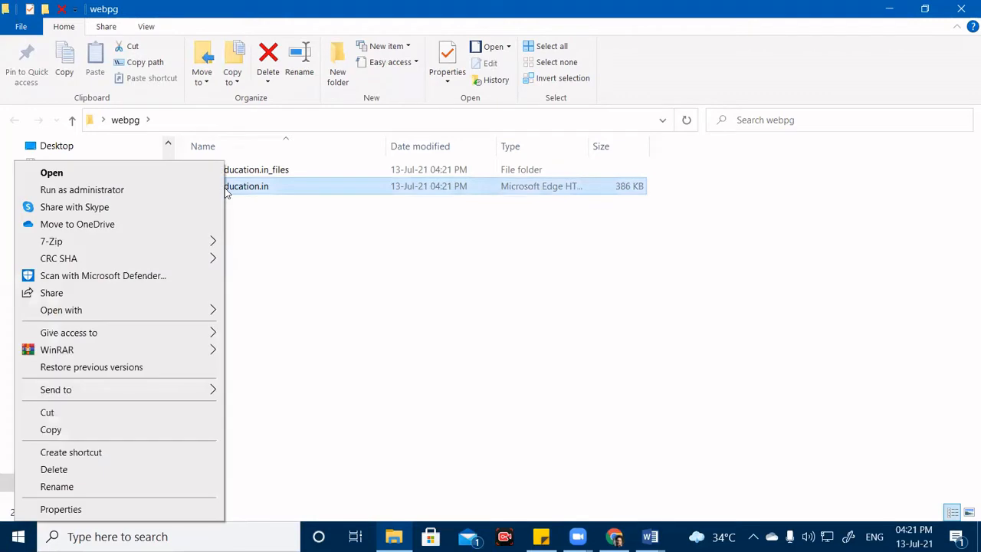
{"action": "left_click", "coordinate": [157, 173]}
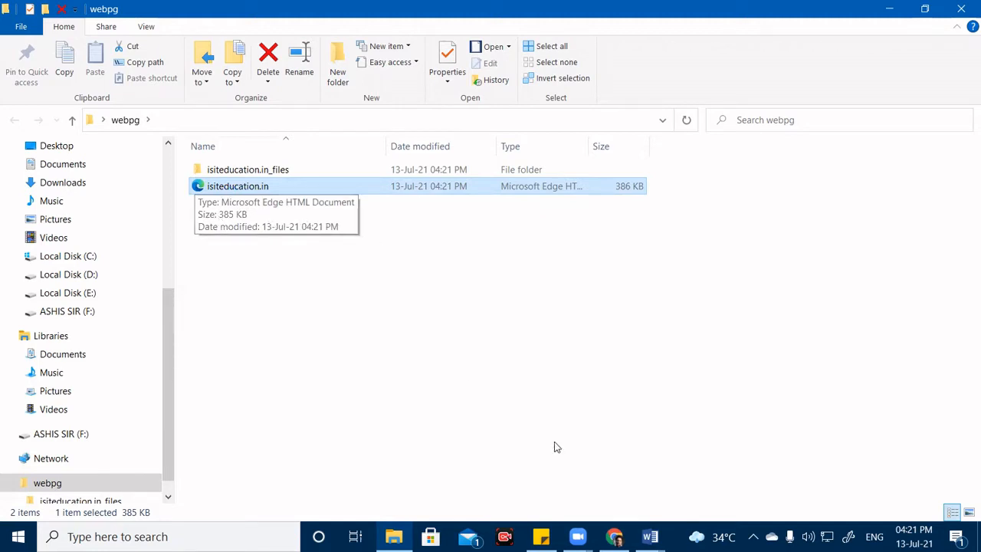
Glance at the live site in the browser, then refresh the webpg folder listing.
{"action": "left_click", "coordinate": [614, 536]}
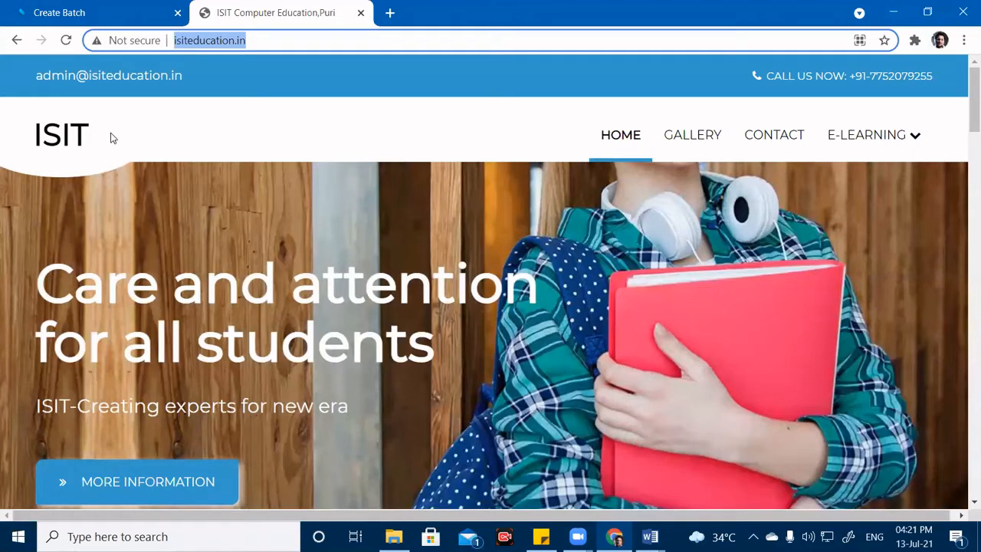
{"action": "left_click", "coordinate": [889, 10]}
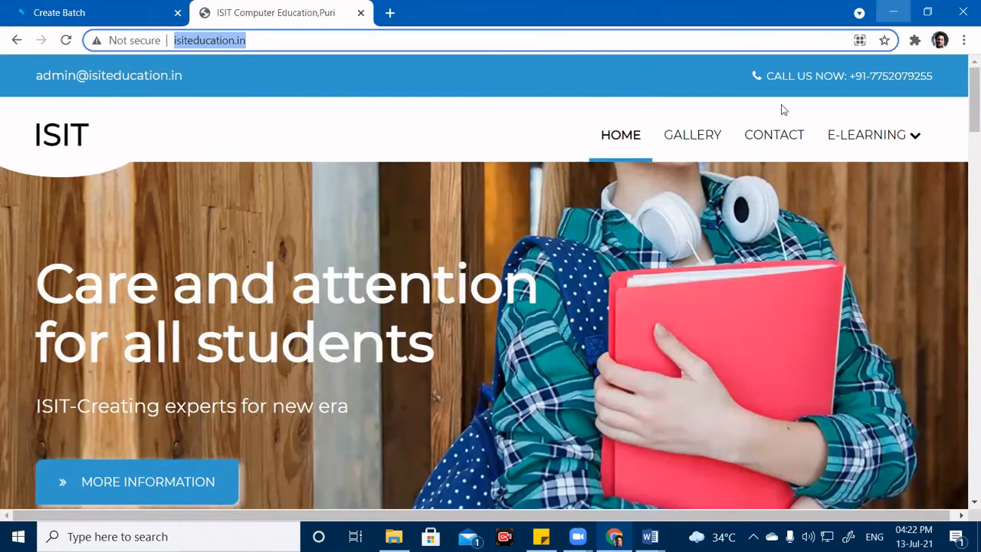
{"action": "right_click", "coordinate": [310, 313]}
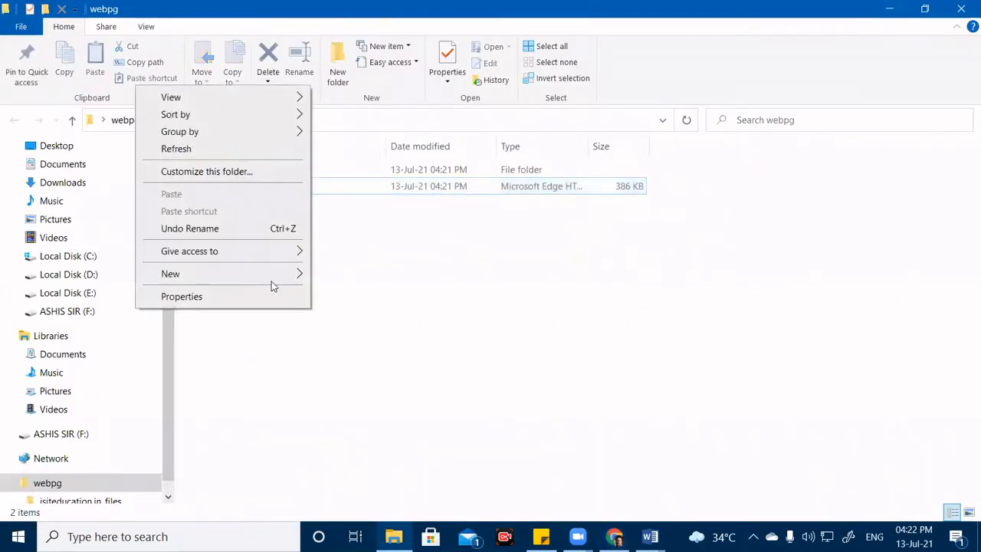
{"action": "left_click", "coordinate": [253, 149]}
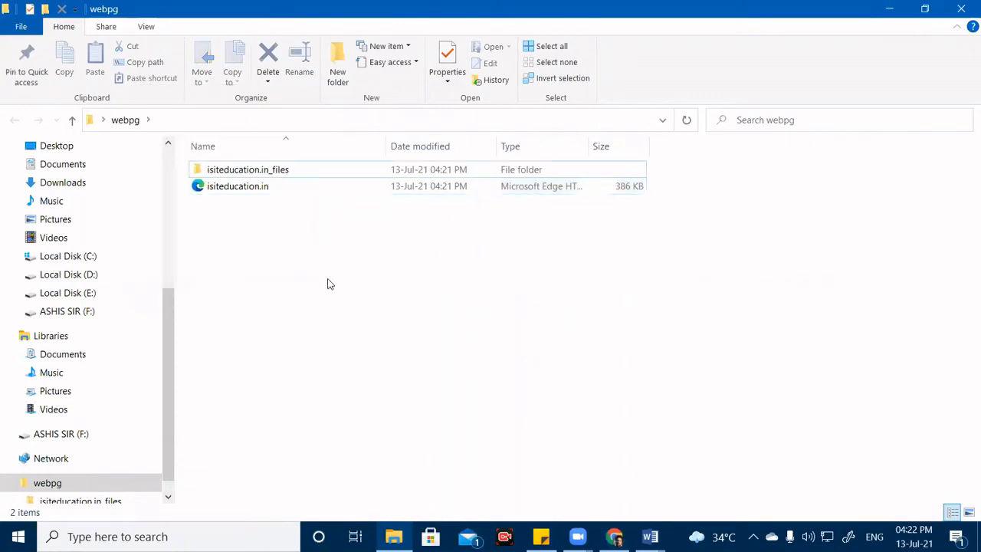
Open isiteducation.in.htm in Edge, compare it with the live ISIT tab, then minimize Edge and the folder.
{"action": "double_click", "coordinate": [271, 188]}
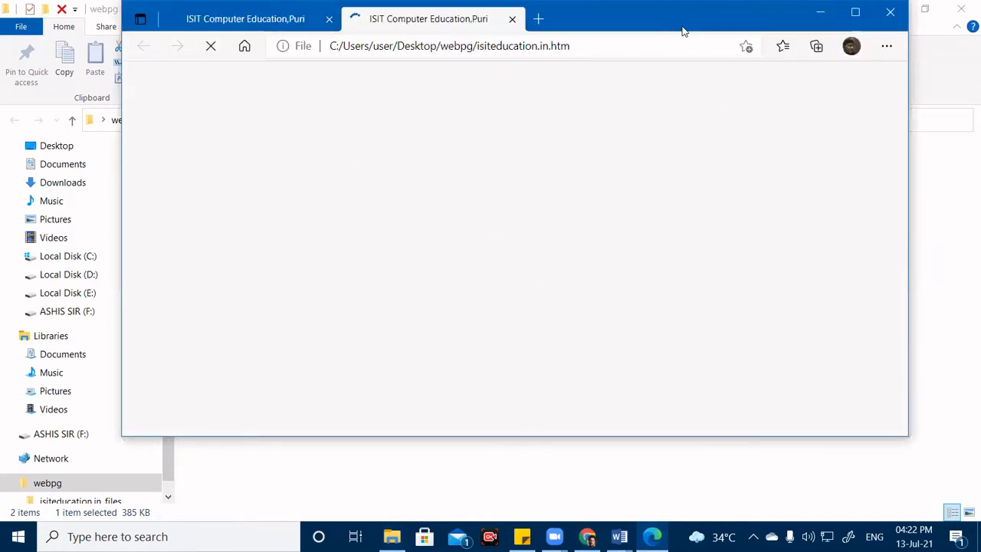
{"action": "left_click_drag", "start_coordinate": [677, 37], "coordinate": [607, 96]}
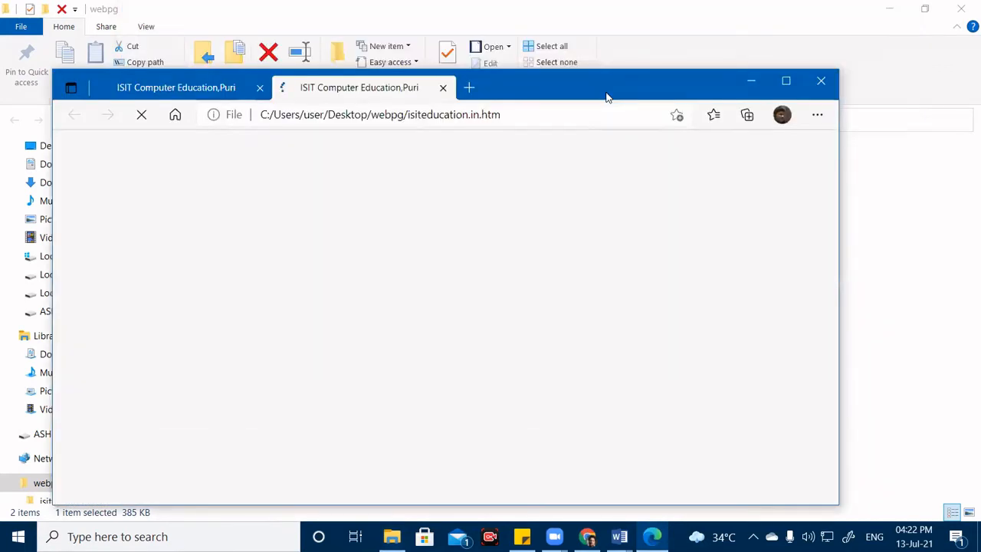
{"action": "left_click", "coordinate": [149, 96]}
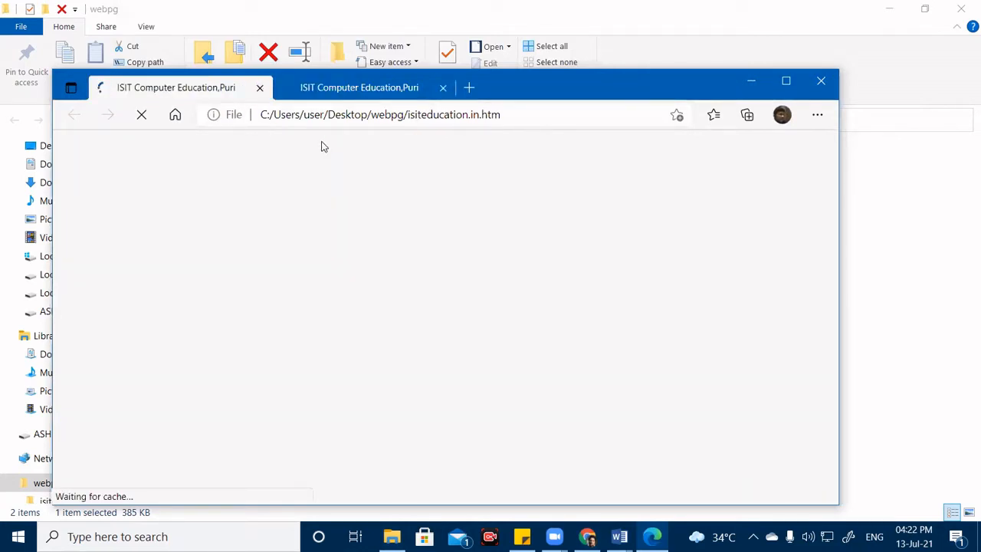
{"action": "left_click", "coordinate": [358, 87]}
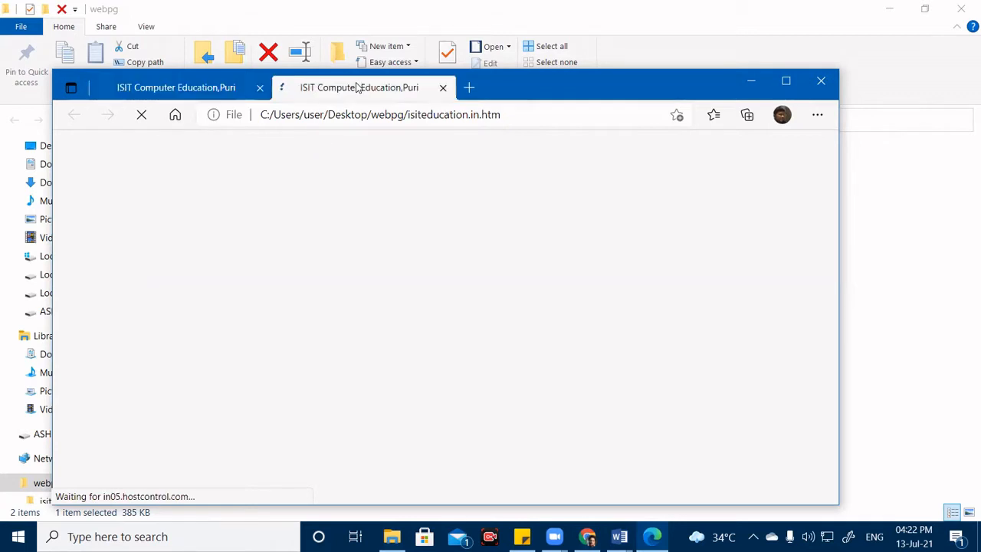
{"action": "left_click", "coordinate": [748, 81]}
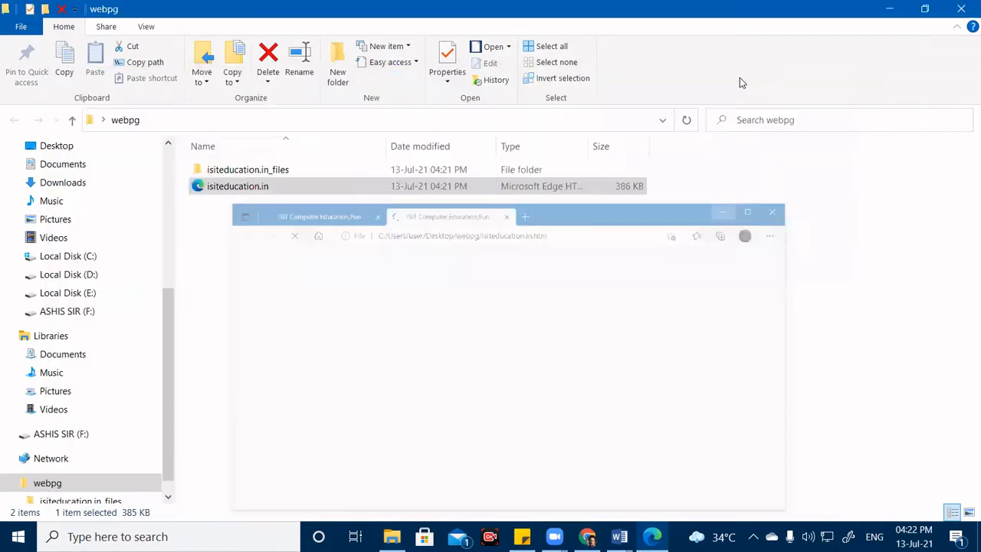
{"action": "left_click", "coordinate": [894, 6]}
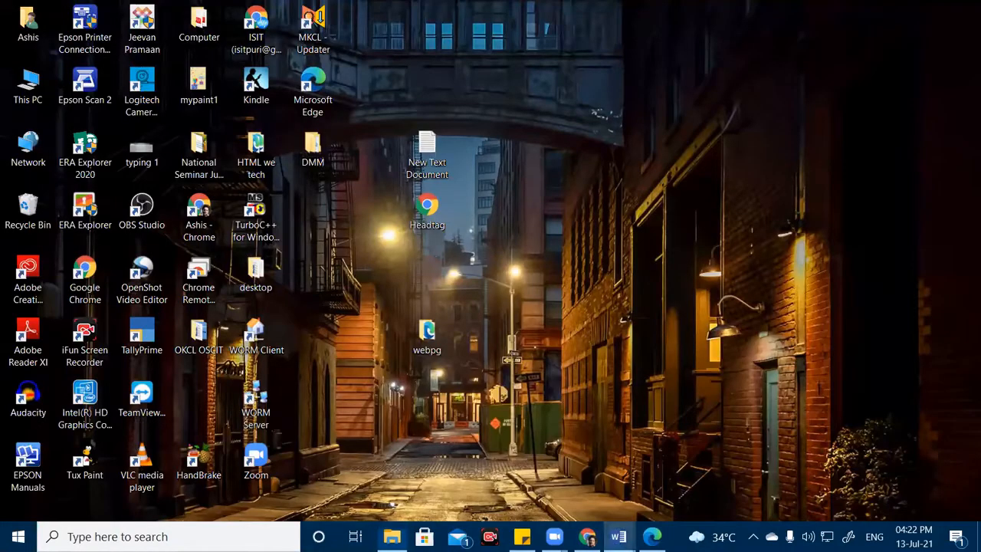
In Document1, select each topic: Converting Webpage to Word, Word file to Web page, PDF to Word.
{"action": "mouse_move", "coordinate": [618, 536]}
{"action": "left_click", "coordinate": [574, 477]}
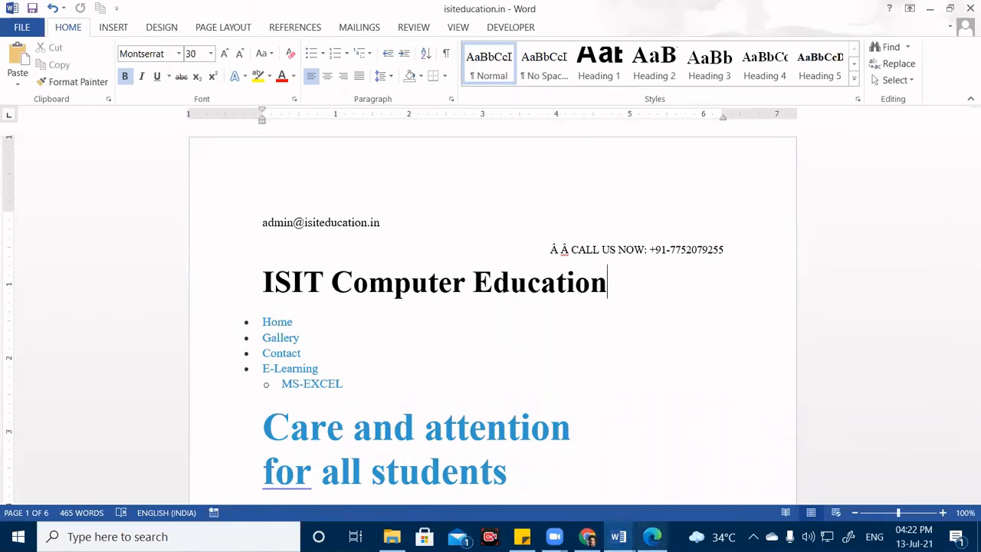
{"action": "left_click", "coordinate": [625, 534]}
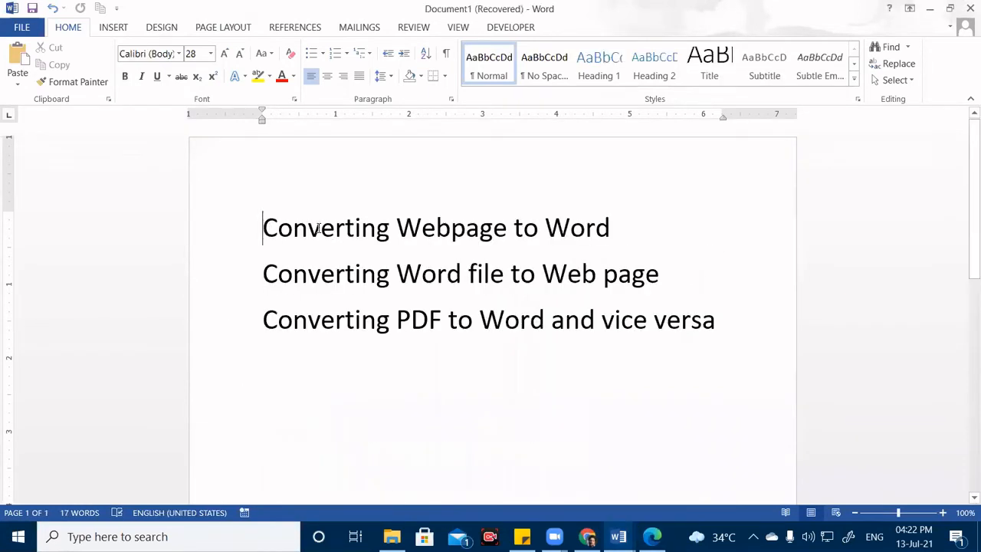
{"action": "triple_click", "coordinate": [458, 220]}
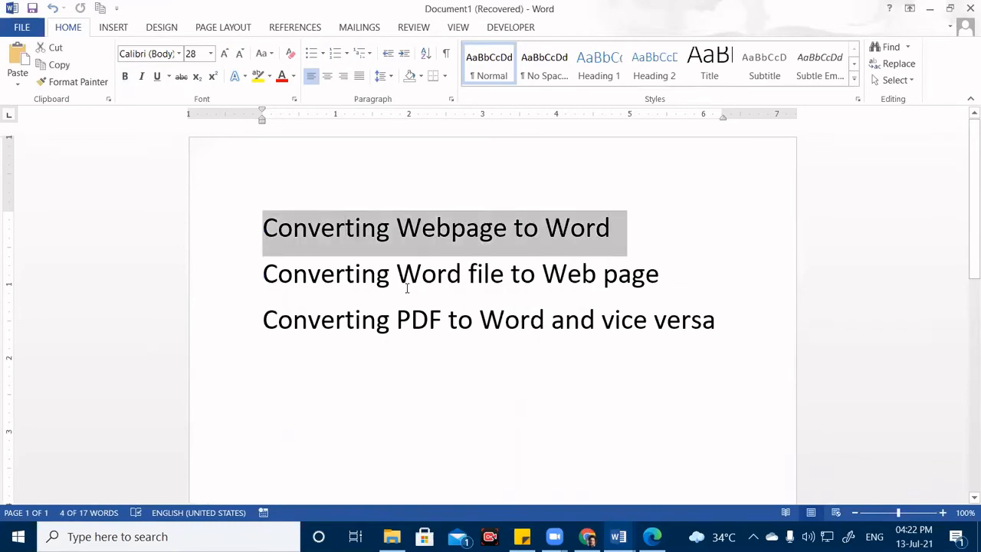
{"action": "left_click_drag", "start_coordinate": [398, 276], "coordinate": [720, 281]}
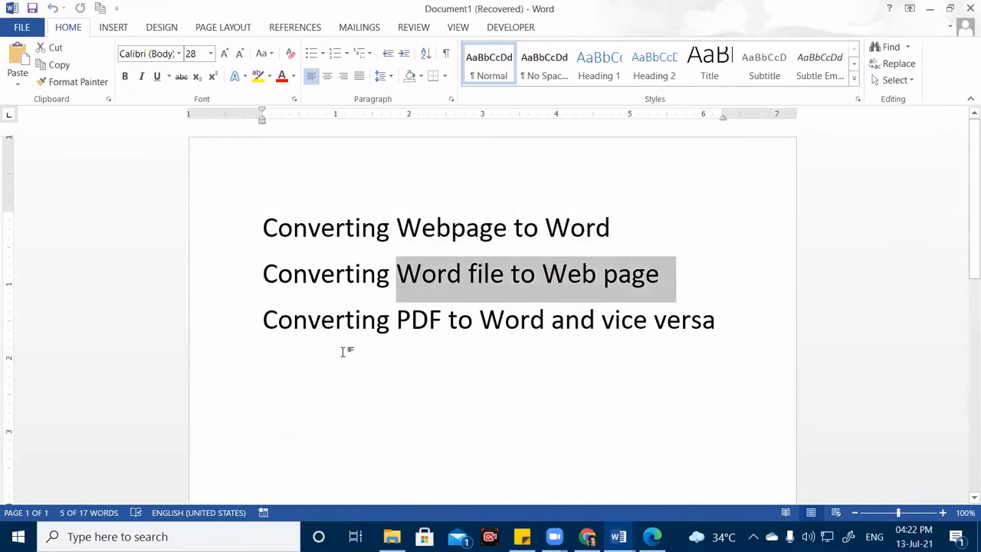
{"action": "left_click_drag", "start_coordinate": [366, 332], "coordinate": [398, 331]}
{"action": "left_click", "coordinate": [554, 322]}
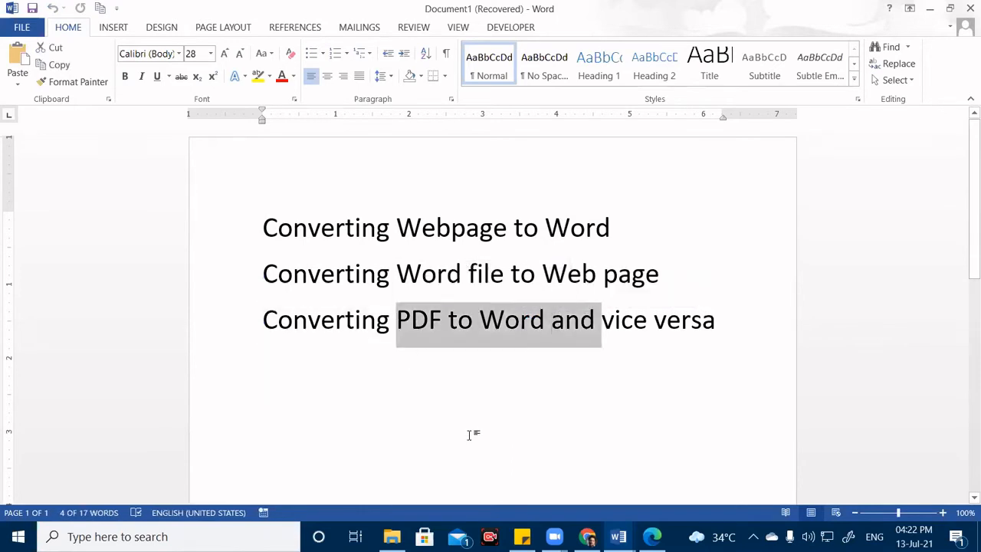
Return to the isiteducation.in document and scroll through its Welcome and Discover our Center sections.
{"action": "left_click", "coordinate": [618, 537]}
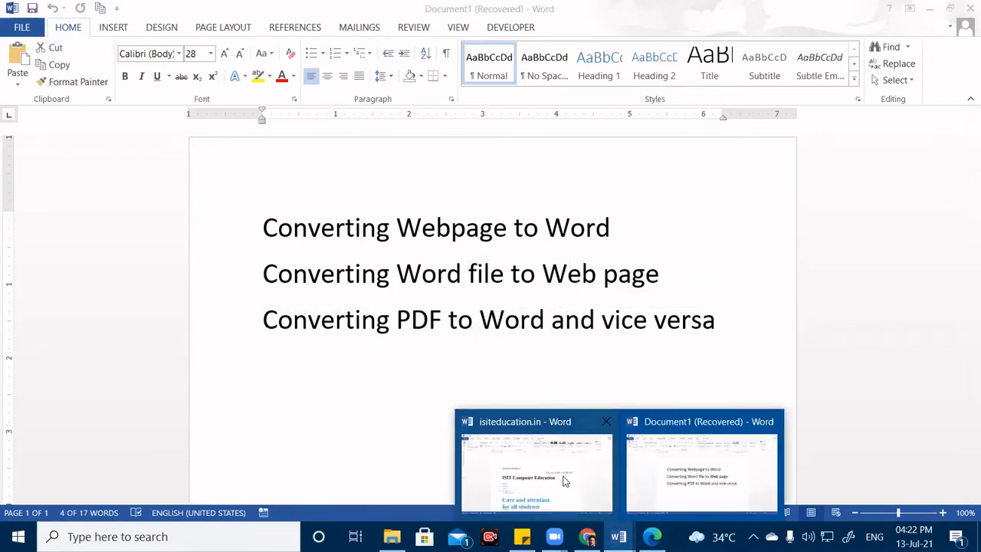
{"action": "left_click", "coordinate": [537, 490]}
{"action": "scroll", "coordinate": [516, 344], "scroll_direction": "down", "scroll_amount": 10}
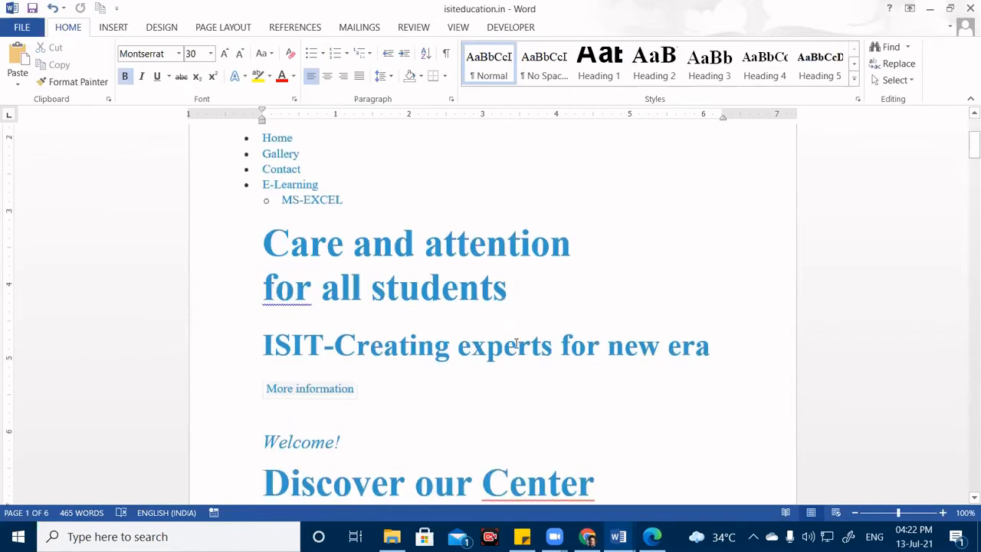
{"action": "scroll", "coordinate": [517, 344], "scroll_direction": "down", "scroll_amount": 2}
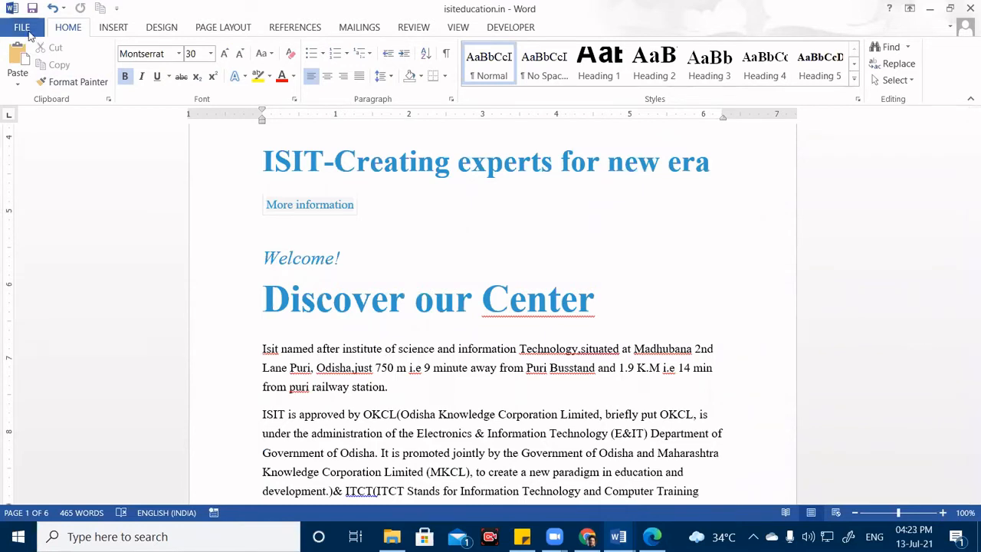
Start a Save As copy of the document with PDF as the file type.
{"action": "left_click", "coordinate": [27, 32]}
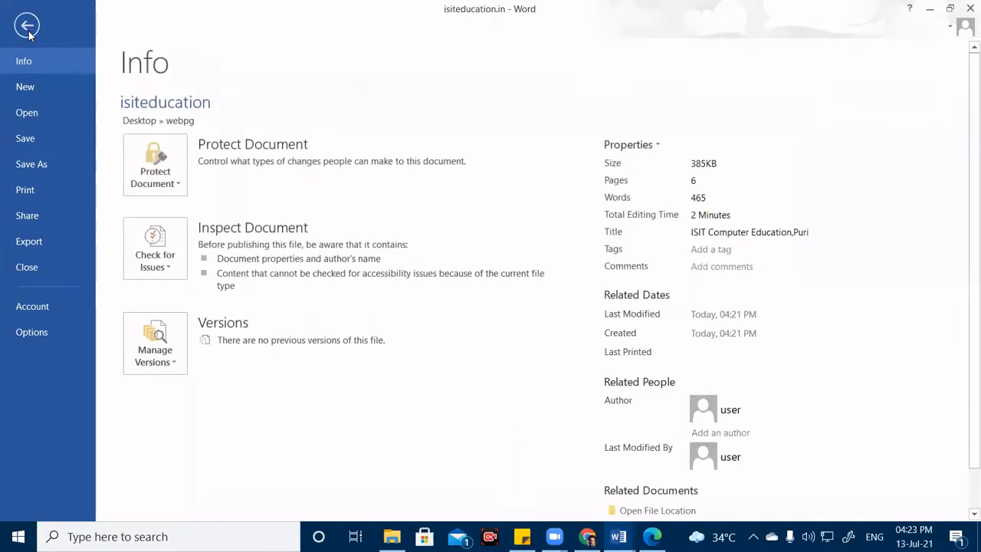
{"action": "left_click", "coordinate": [31, 166]}
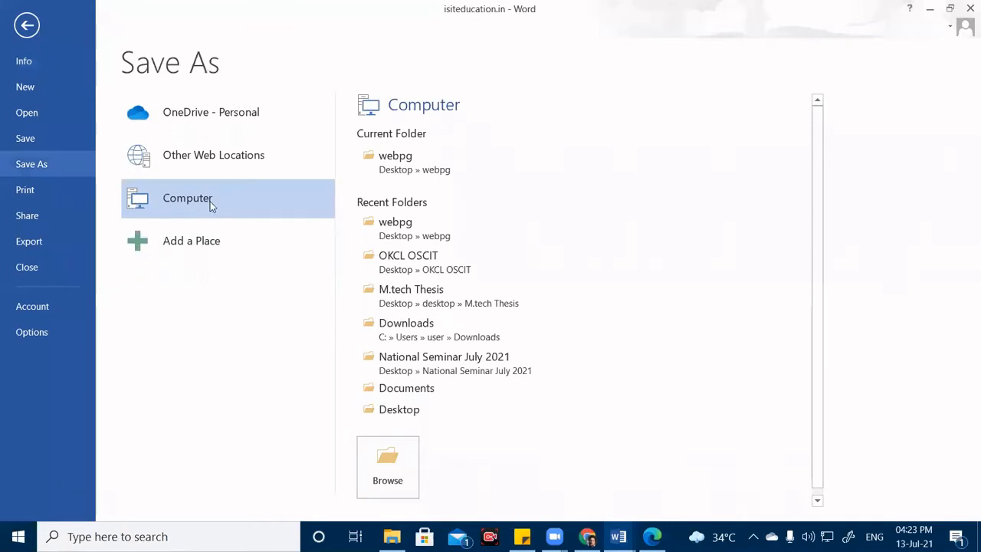
{"action": "left_click", "coordinate": [394, 467]}
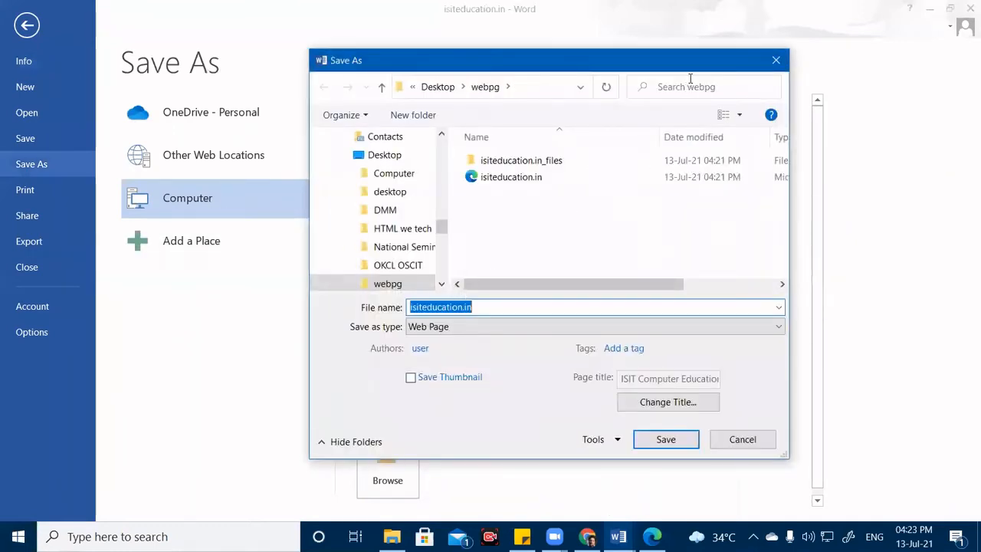
{"action": "left_click", "coordinate": [458, 332]}
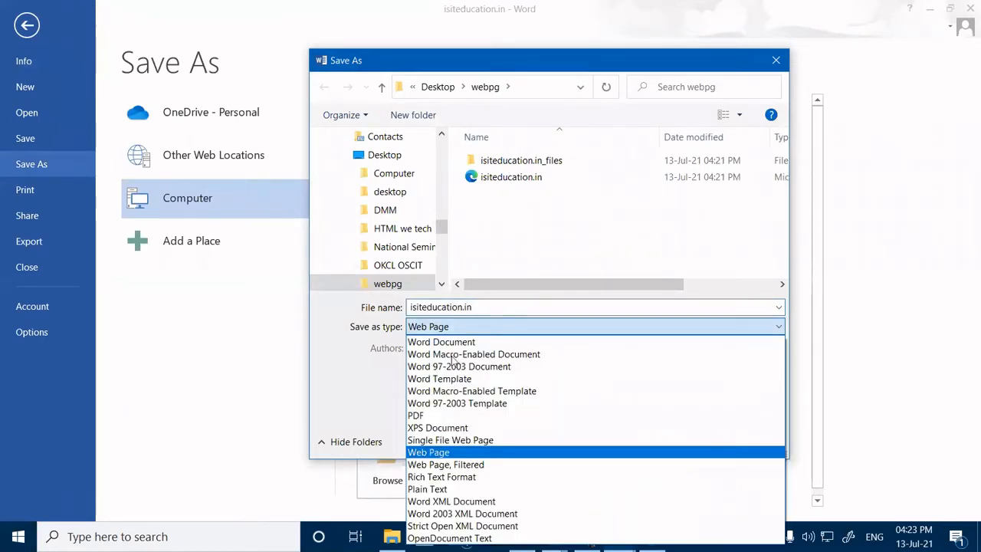
{"action": "left_click", "coordinate": [453, 416]}
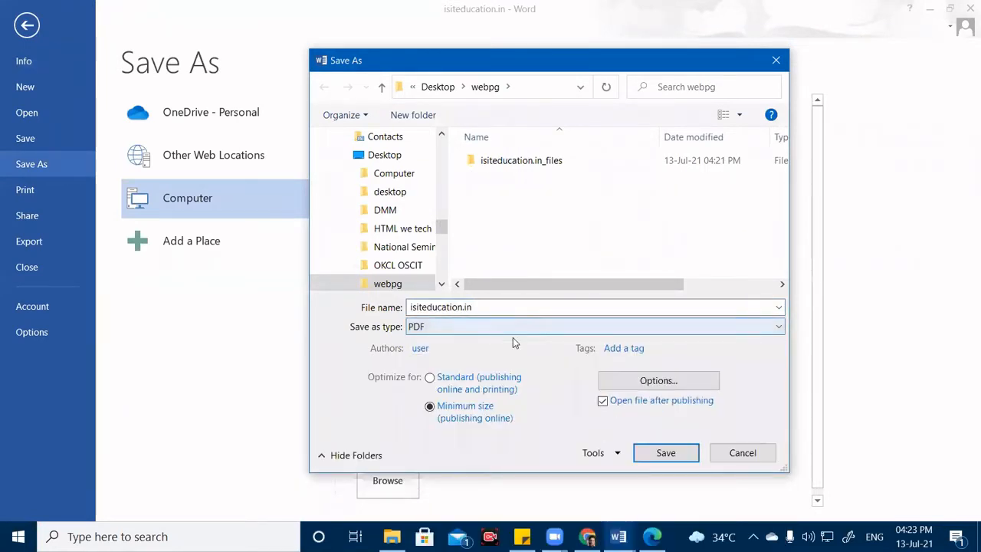
Name the file isitpdf and publish it as a PDF in the webpg folder.
{"action": "double_click", "coordinate": [475, 307]}
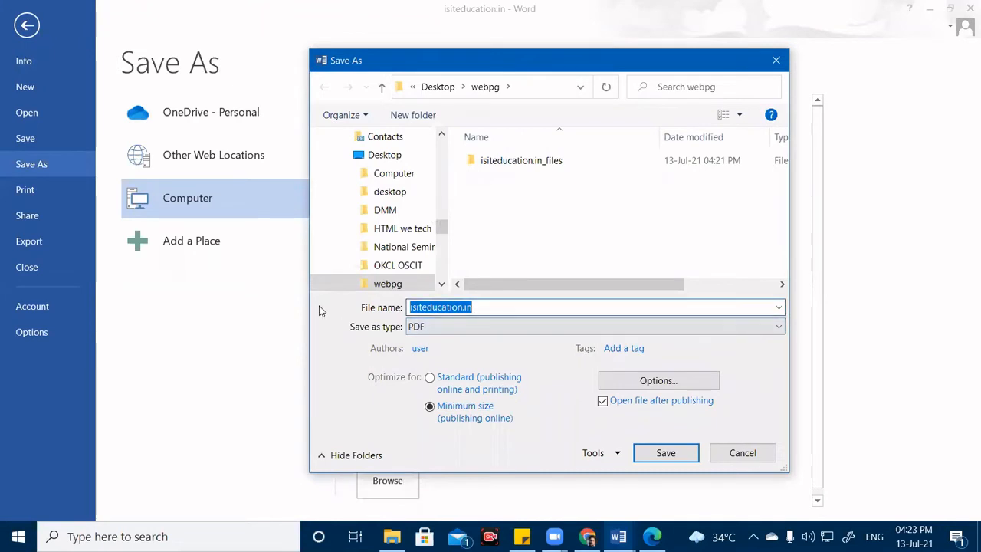
{"action": "type", "text": "ii"}
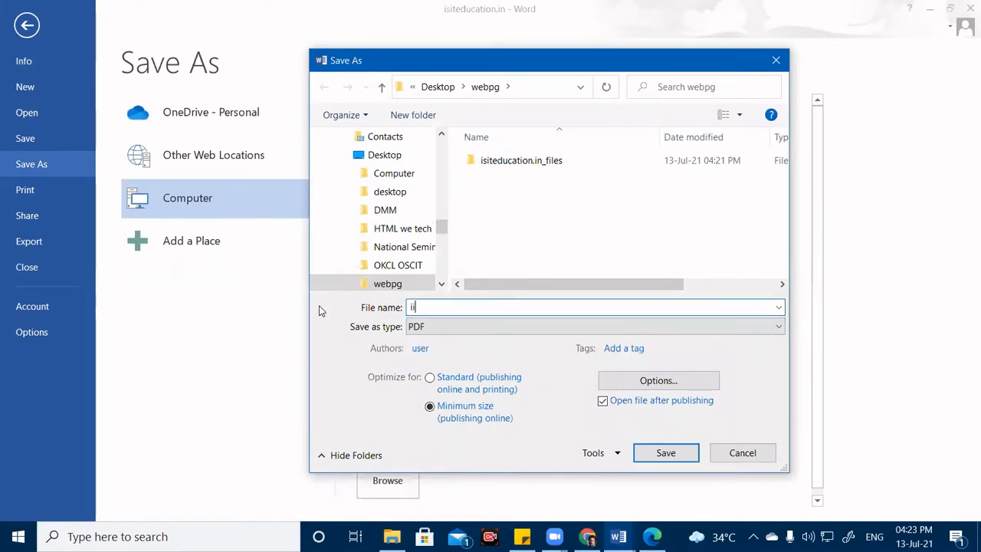
{"action": "key", "text": "BackSpace"}
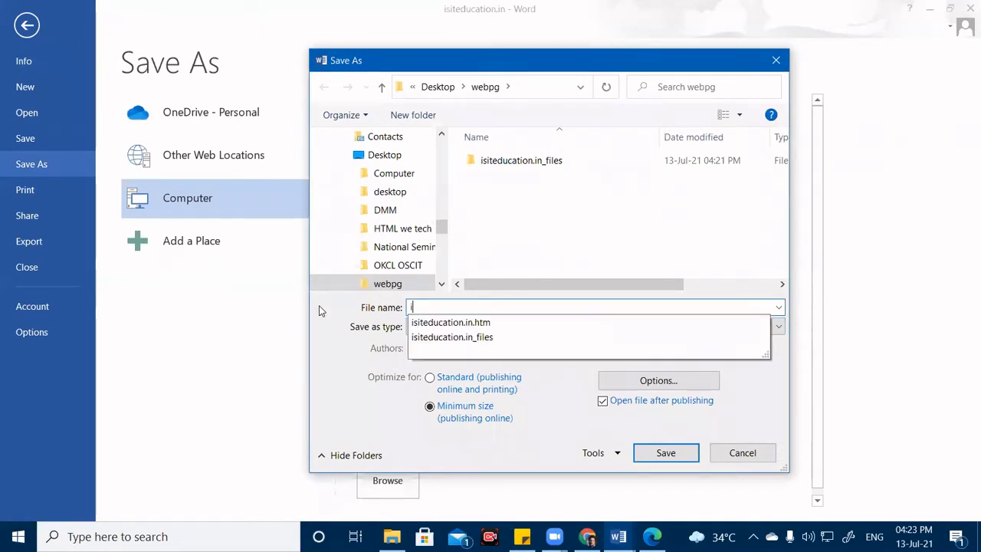
{"action": "type", "text": "ds"}
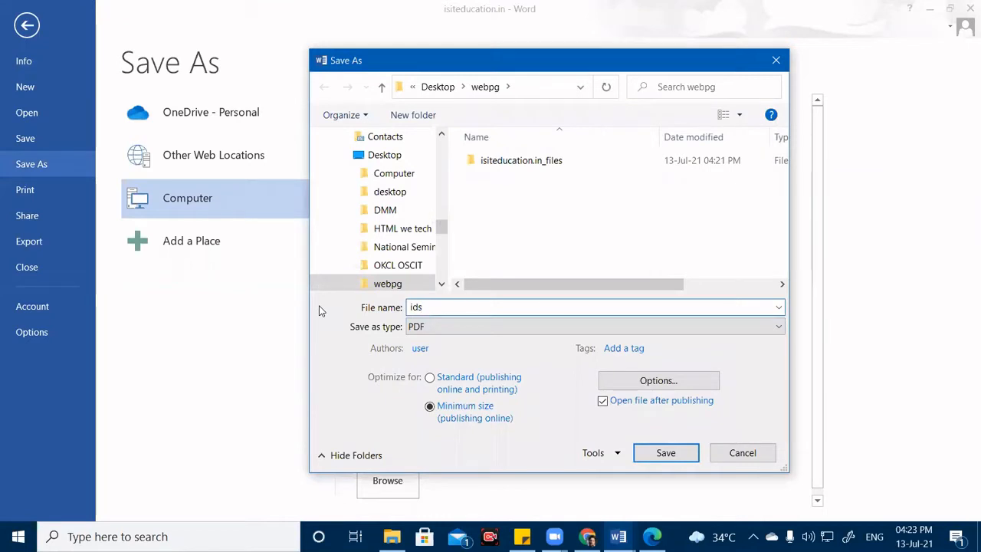
{"action": "key", "text": "BackSpace"}
{"action": "key", "text": "BackSpace"}
{"action": "key", "text": "BackSpace"}
{"action": "type", "text": "i"}
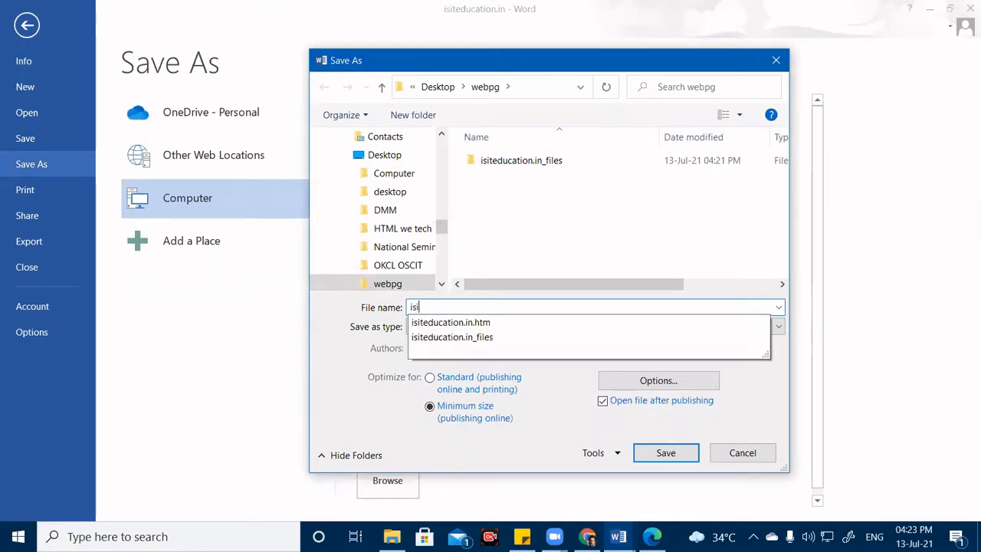
{"action": "type", "text": "sitpdf"}
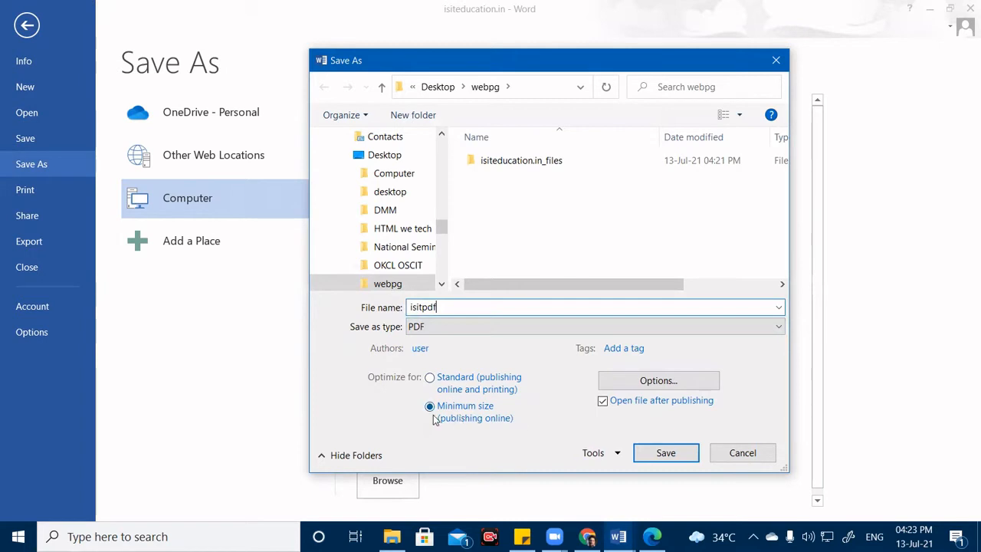
{"action": "left_click", "coordinate": [681, 453]}
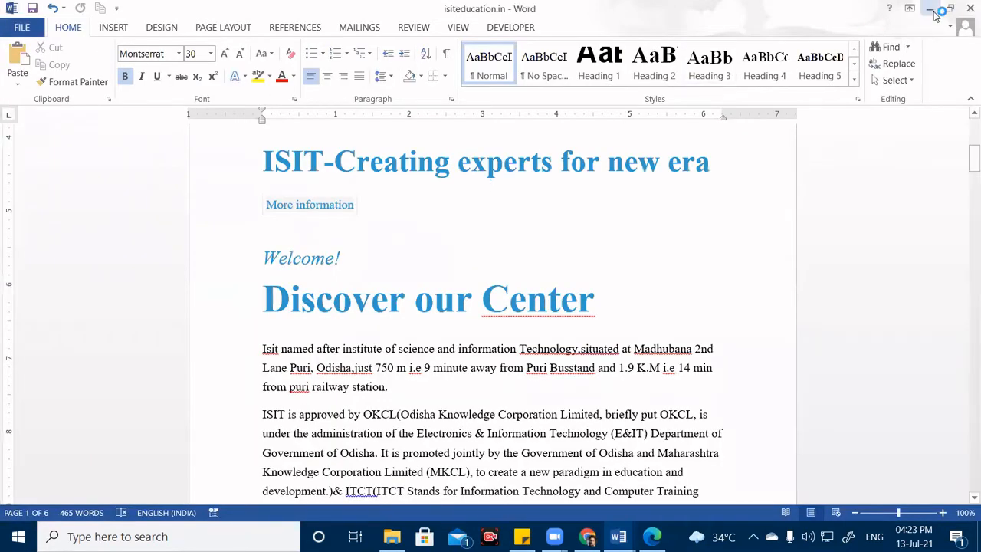
Minimize both Word windows, scroll through the six-page isitpdf.pdf in Adobe Reader, then close it.
{"action": "left_click", "coordinate": [930, 9]}
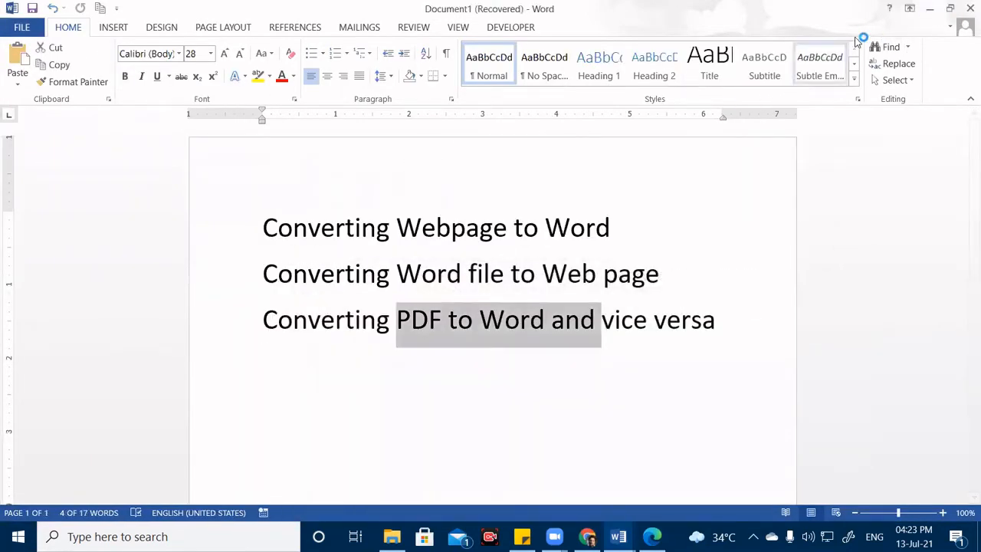
{"action": "left_click", "coordinate": [931, 8]}
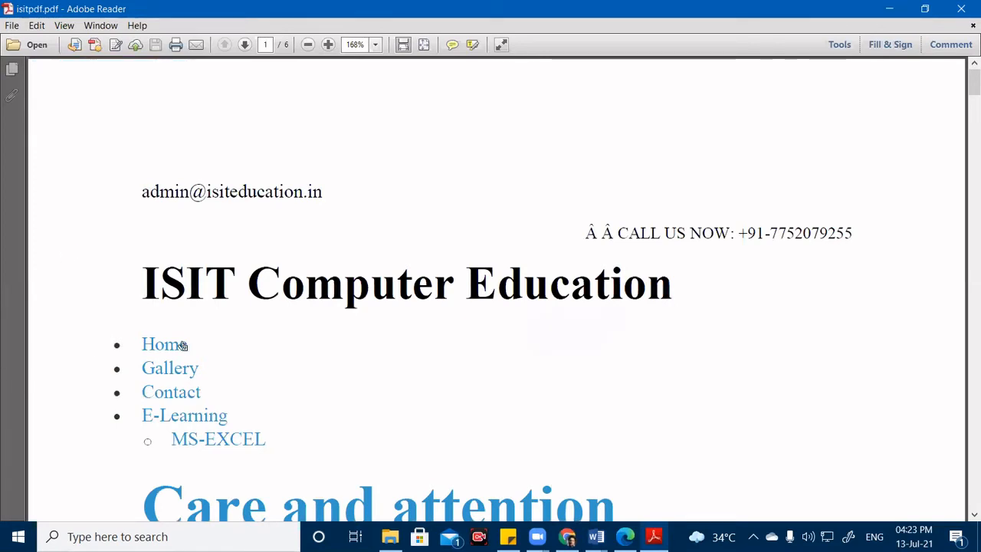
{"action": "left_click_drag", "start_coordinate": [372, 281], "coordinate": [296, 276]}
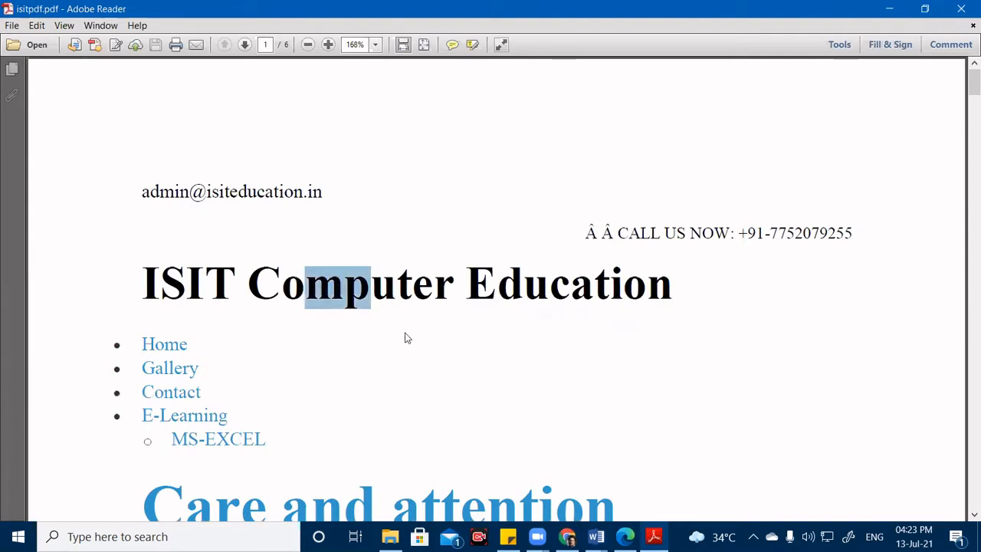
{"action": "scroll", "coordinate": [431, 364], "scroll_direction": "down", "scroll_amount": 3}
{"action": "scroll", "coordinate": [291, 281], "scroll_direction": "down", "scroll_amount": 6}
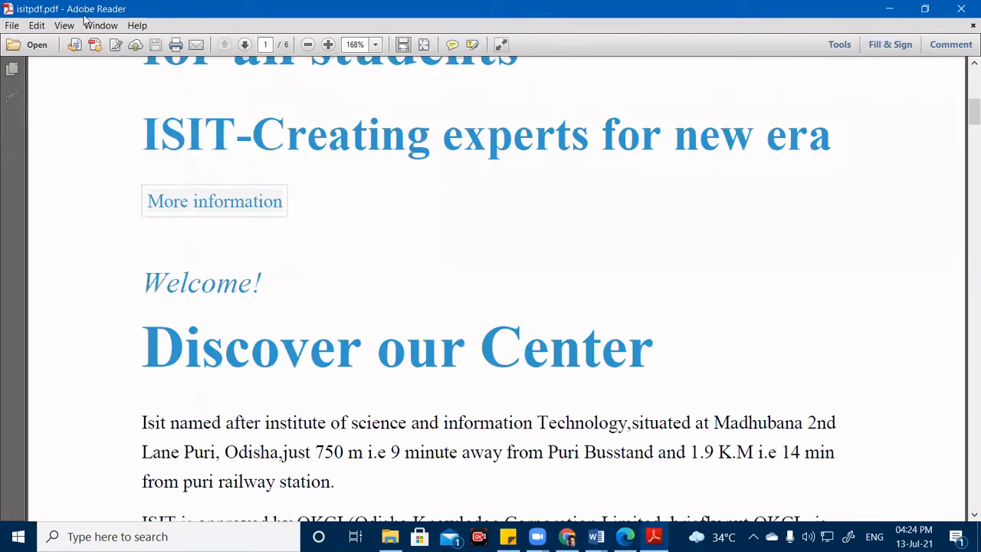
{"action": "left_click", "coordinate": [963, 7]}
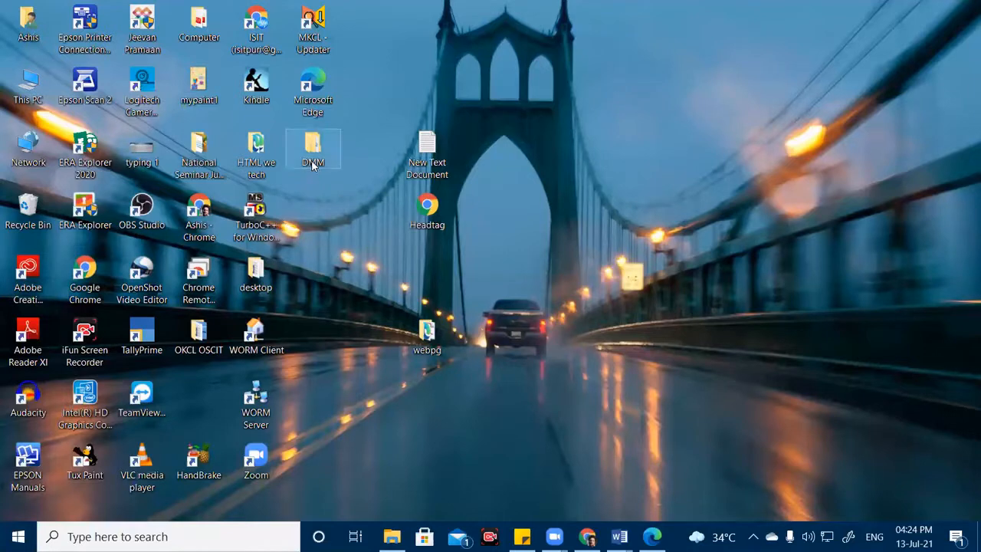
Open the webpg folder from the desktop and maximize its window.
{"action": "right_click", "coordinate": [323, 334]}
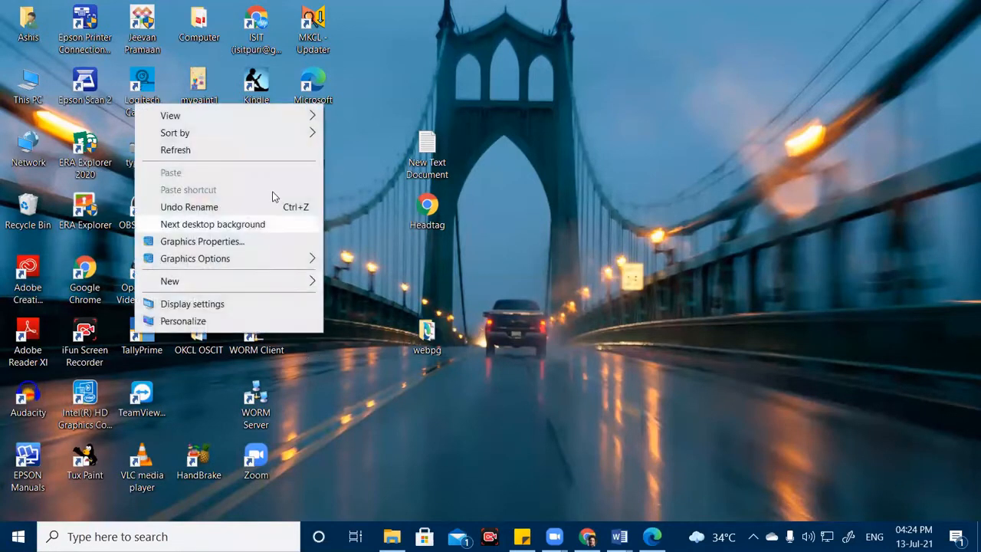
{"action": "left_click", "coordinate": [424, 330]}
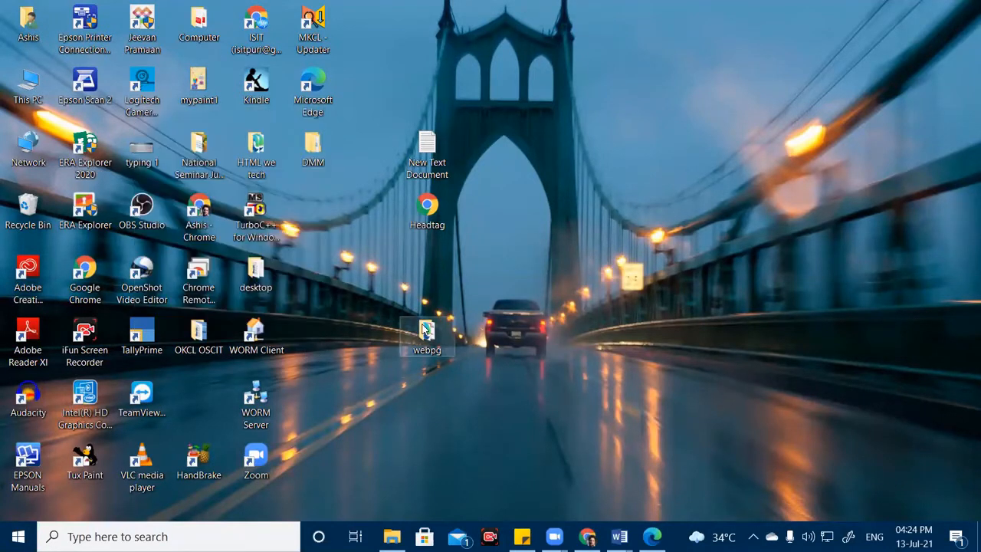
{"action": "double_click", "coordinate": [424, 330]}
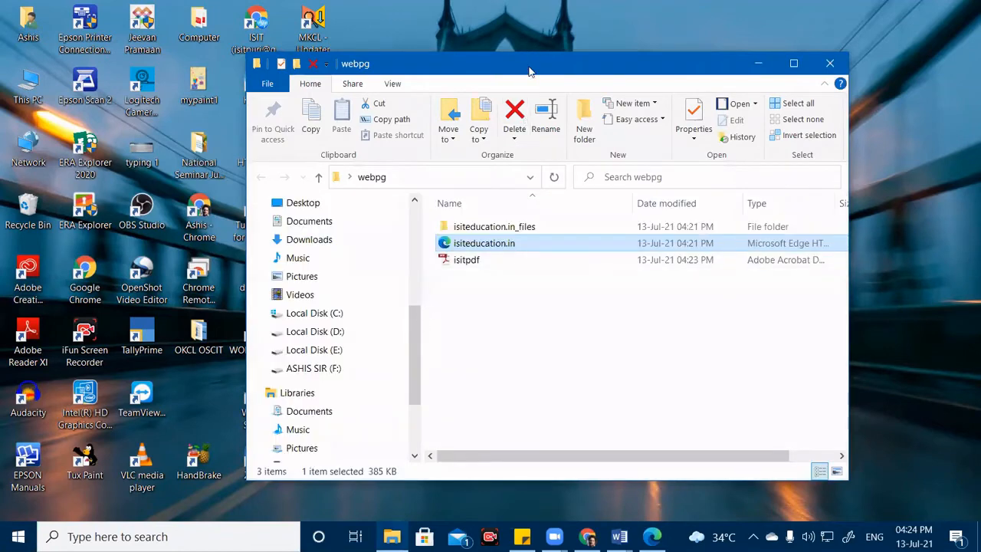
{"action": "double_click", "coordinate": [529, 71]}
Show the webpg files as Large icons, open isitpdf, and bring up the browser.
{"action": "left_click", "coordinate": [217, 205]}
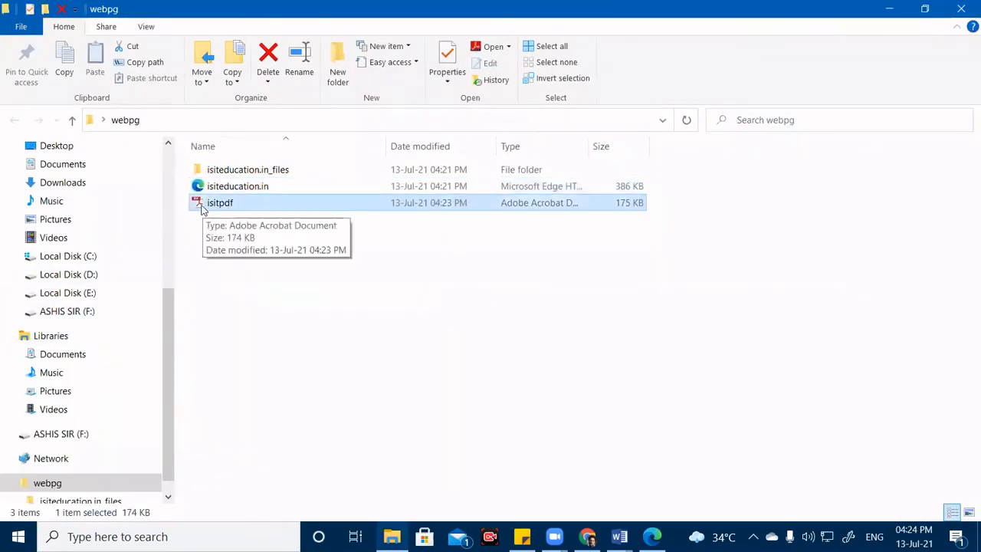
{"action": "left_click", "coordinate": [146, 26]}
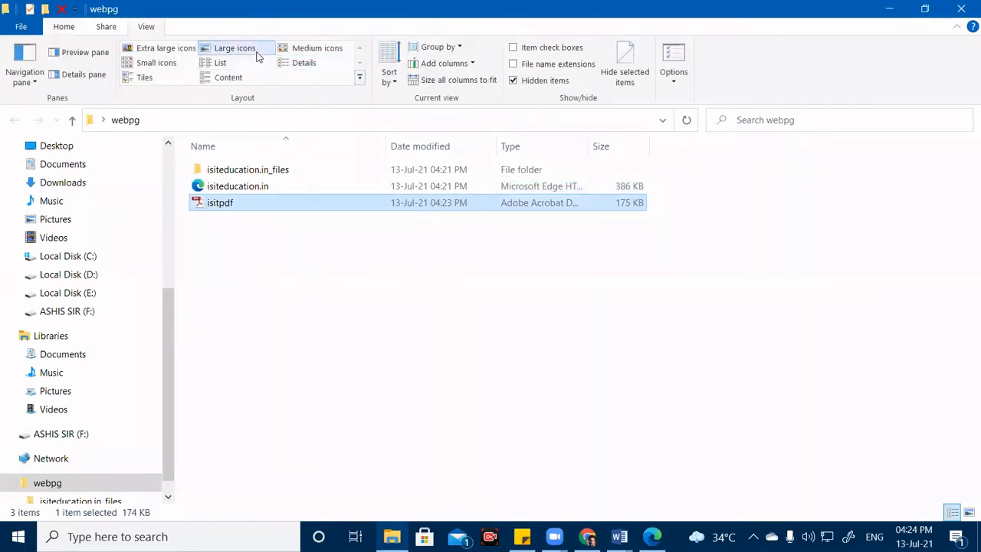
{"action": "left_click", "coordinate": [253, 51]}
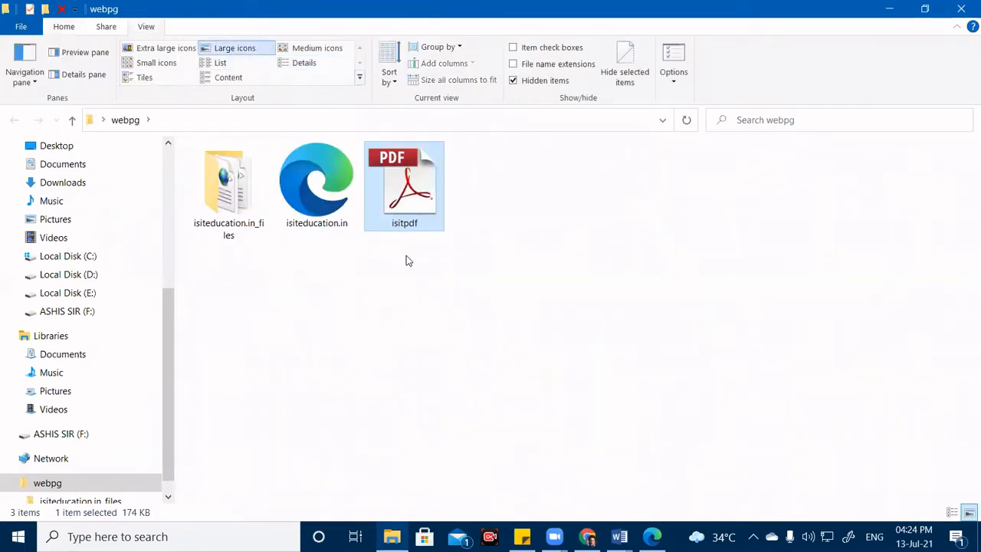
{"action": "double_click", "coordinate": [409, 170]}
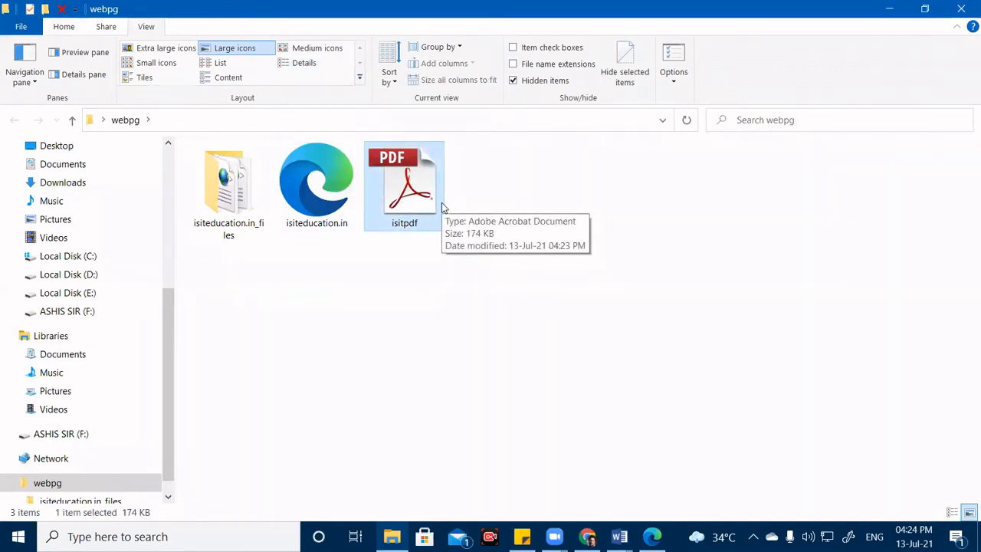
{"action": "left_click", "coordinate": [652, 537]}
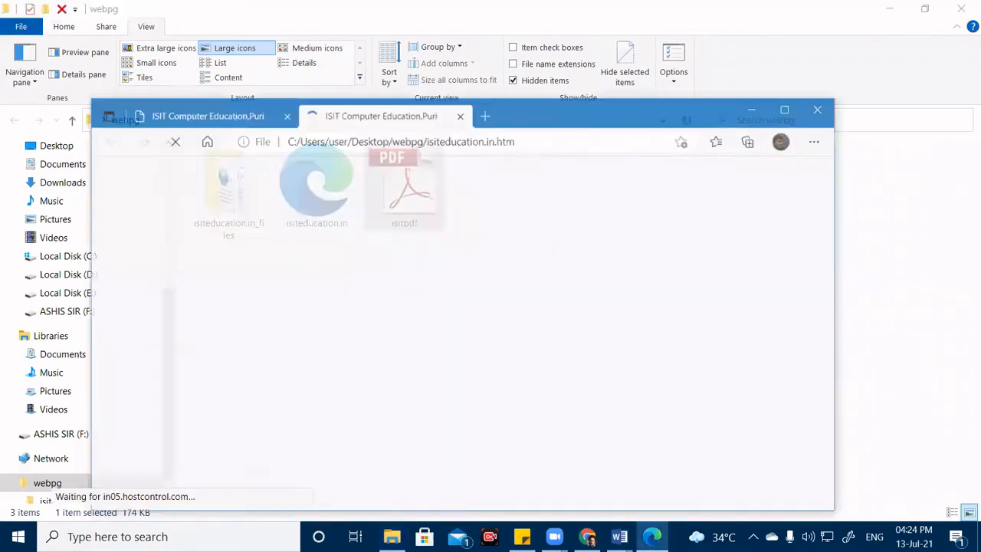
Review isiteducation.in.htm in Edge, selecting the ISIT Computer Education heading, then close Edge.
{"action": "left_click", "coordinate": [158, 90]}
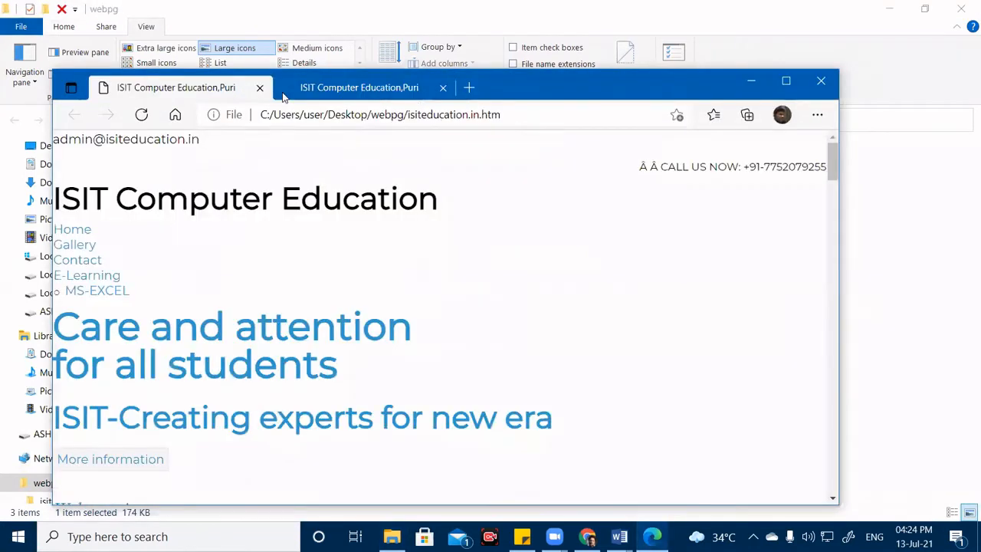
{"action": "left_click", "coordinate": [378, 94]}
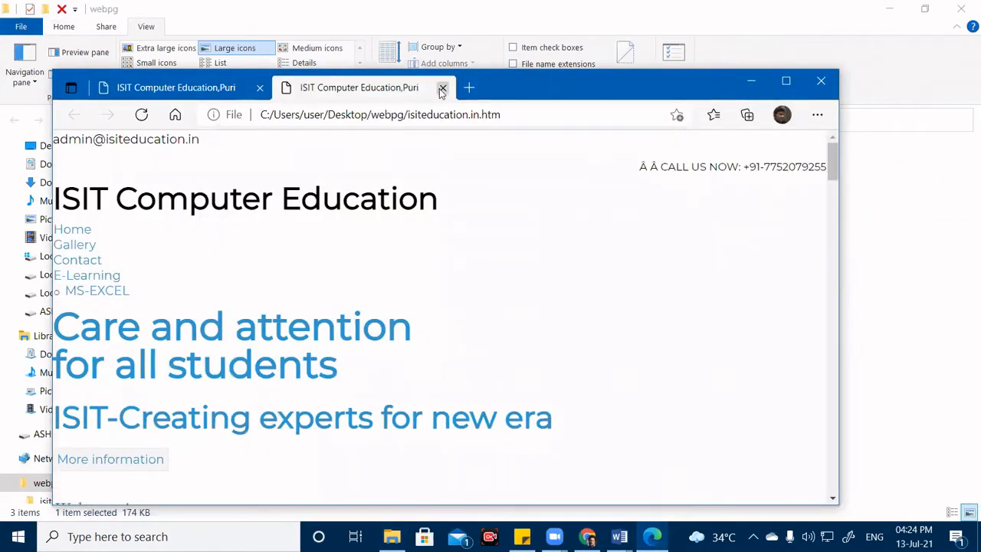
{"action": "left_click", "coordinate": [147, 87]}
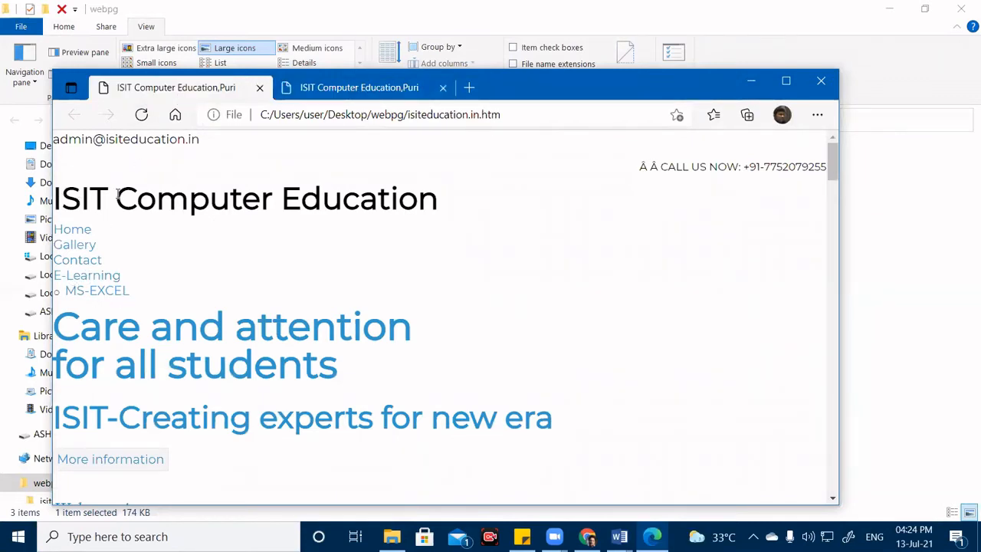
{"action": "left_click_drag", "start_coordinate": [118, 196], "coordinate": [438, 197]}
{"action": "scroll", "coordinate": [386, 324], "scroll_direction": "down", "scroll_amount": 5}
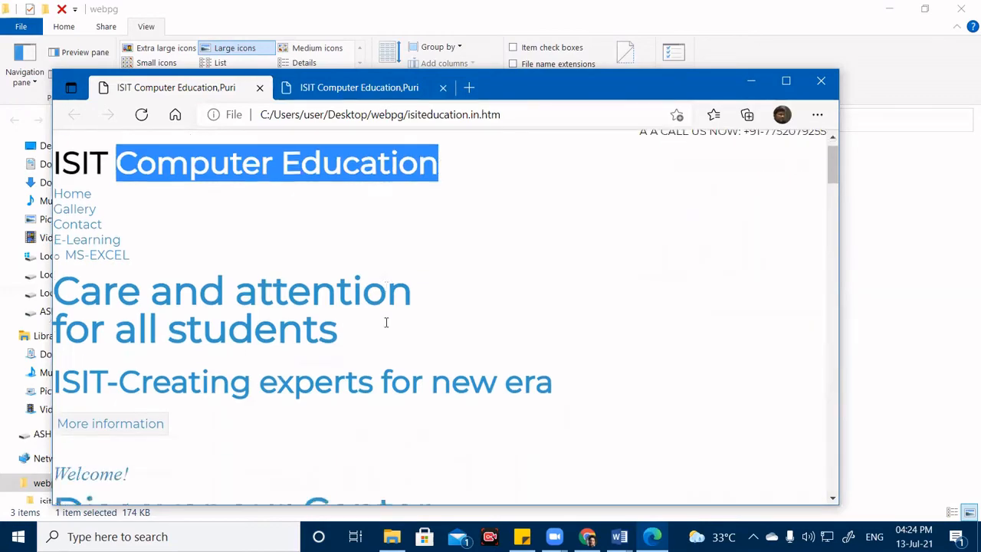
{"action": "scroll", "coordinate": [386, 325], "scroll_direction": "down", "scroll_amount": 10}
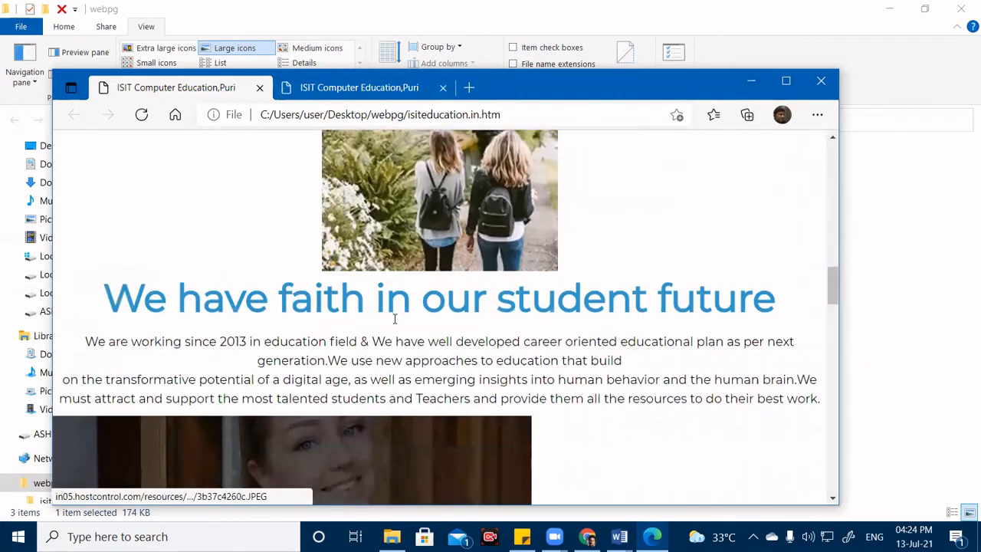
{"action": "scroll", "coordinate": [395, 317], "scroll_direction": "down", "scroll_amount": 3}
{"action": "scroll", "coordinate": [398, 314], "scroll_direction": "up", "scroll_amount": 10}
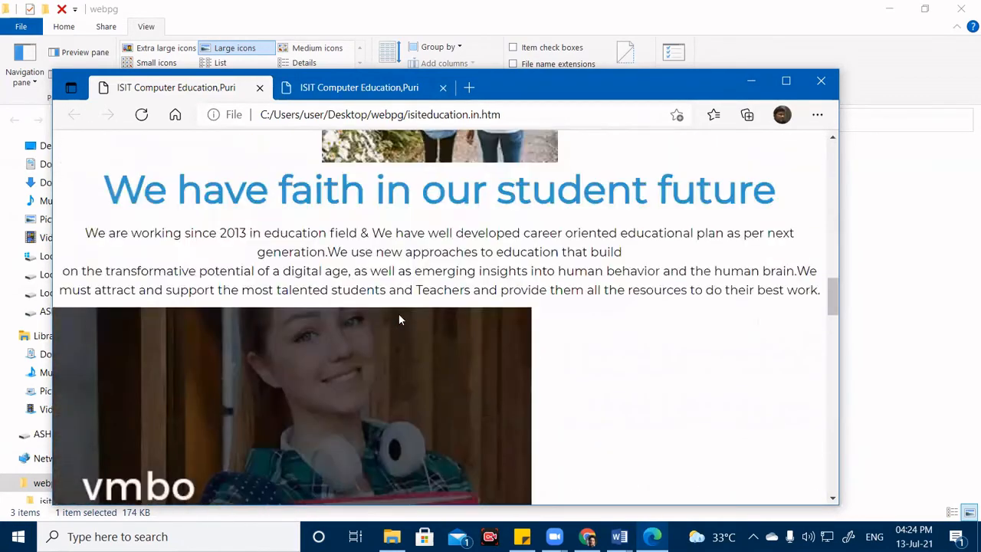
{"action": "scroll", "coordinate": [398, 314], "scroll_direction": "up", "scroll_amount": 10}
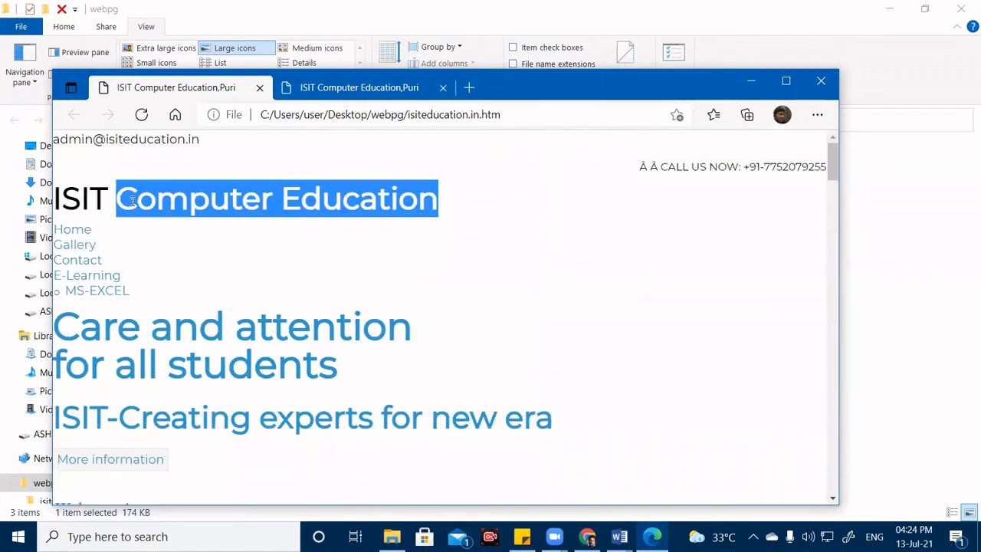
{"action": "left_click_drag", "start_coordinate": [115, 199], "coordinate": [47, 192]}
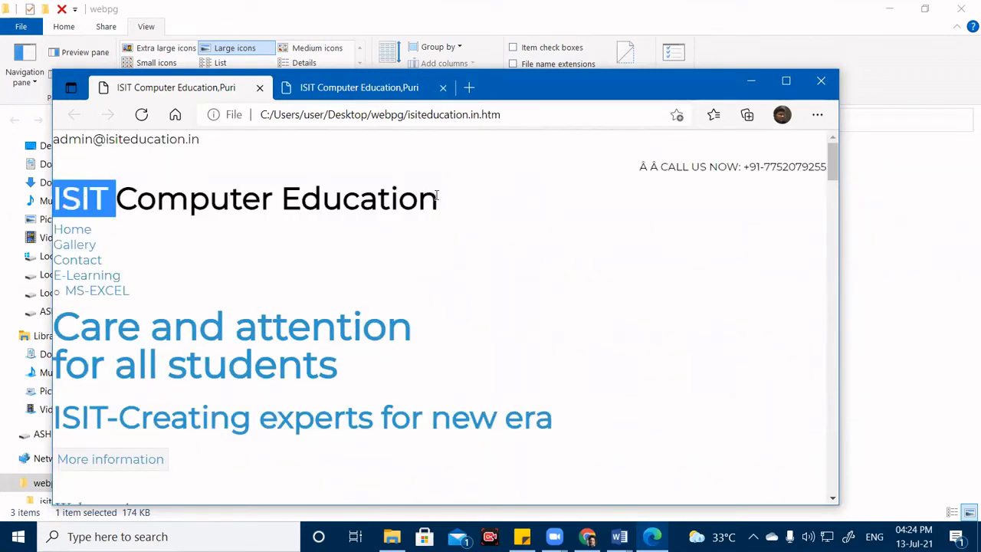
{"action": "left_click_drag", "start_coordinate": [437, 198], "coordinate": [7, 201]}
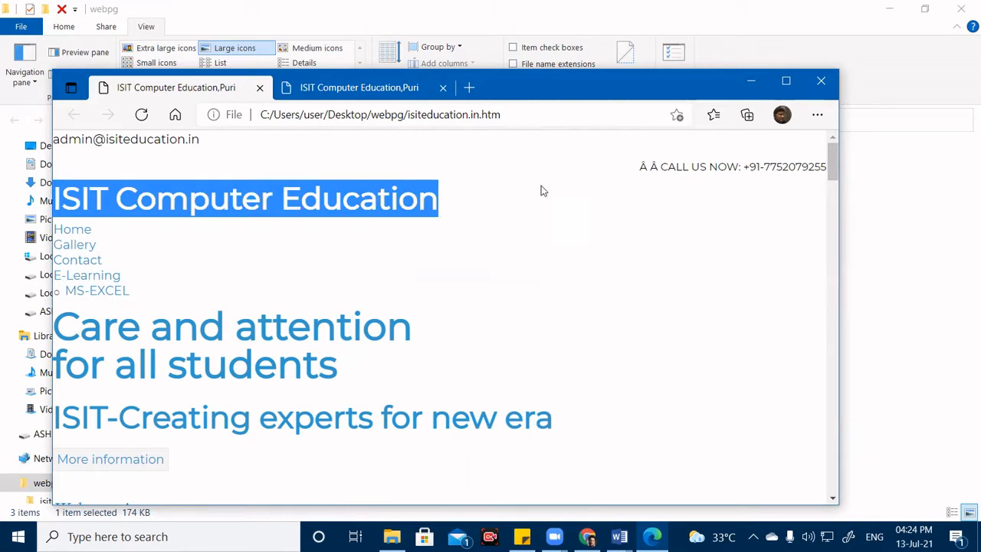
{"action": "left_click", "coordinate": [805, 83]}
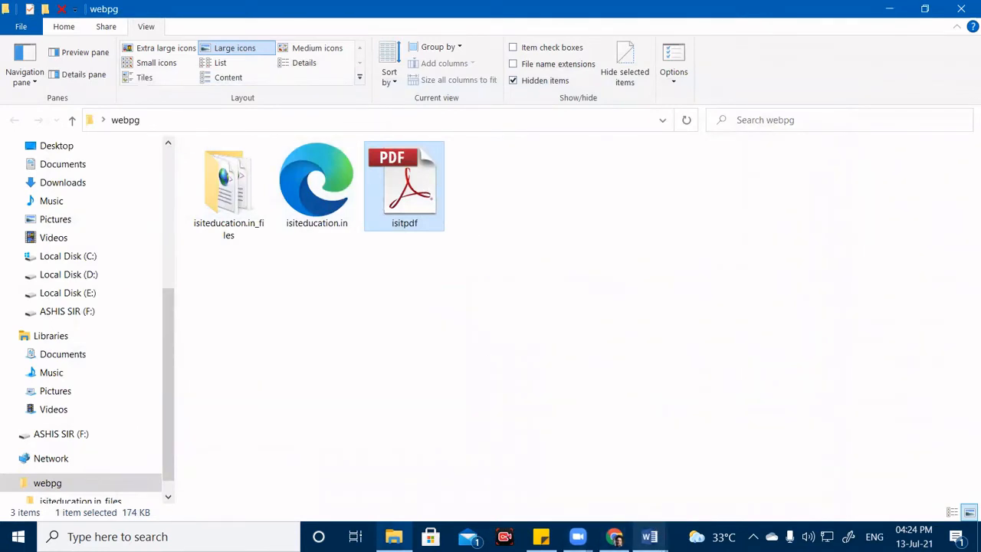
Close the isiteducation.in Word document.
{"action": "left_click", "coordinate": [650, 537]}
{"action": "left_click", "coordinate": [732, 480]}
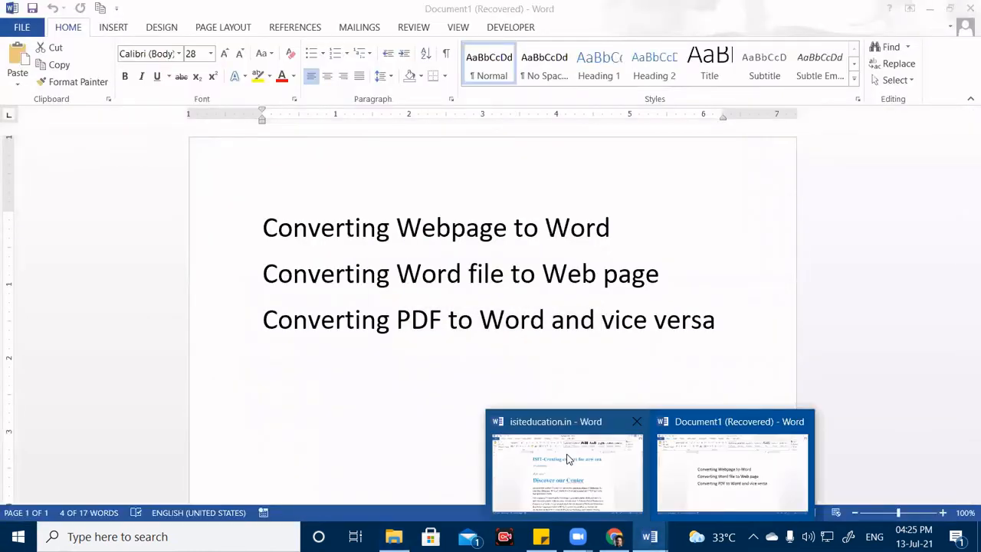
{"action": "left_click", "coordinate": [571, 460]}
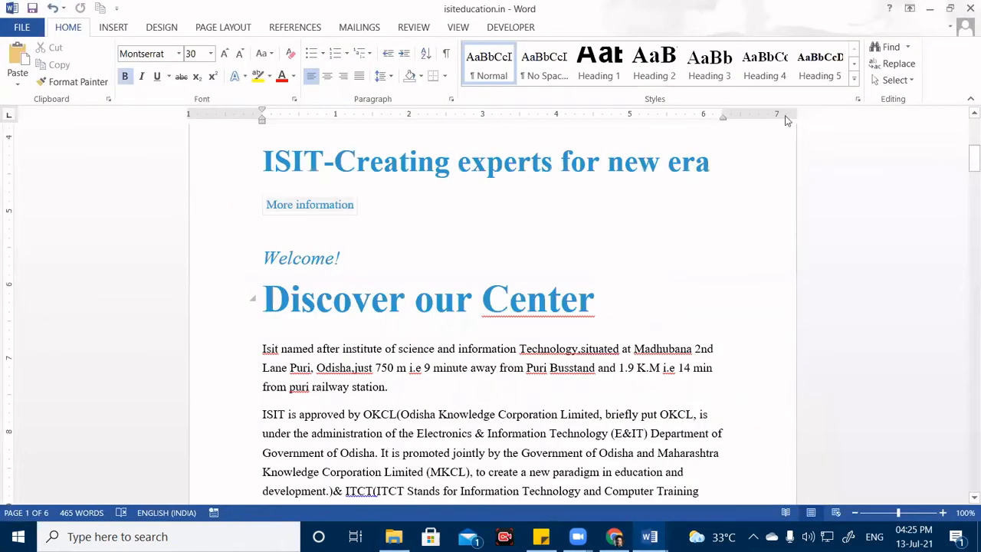
{"action": "left_click", "coordinate": [970, 9]}
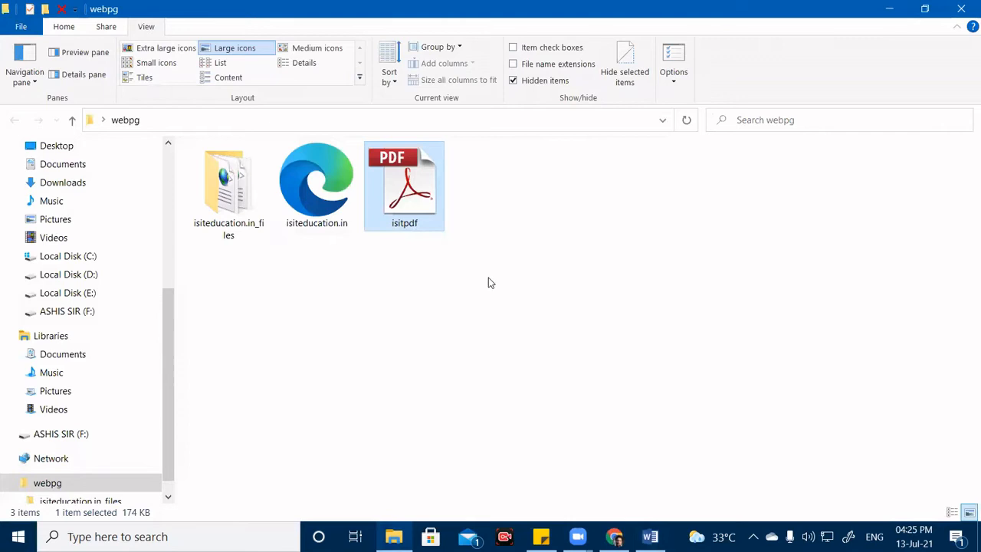
Open isitpdf from the webpg folder to view it in Adobe Reader.
{"action": "left_click", "coordinate": [478, 278]}
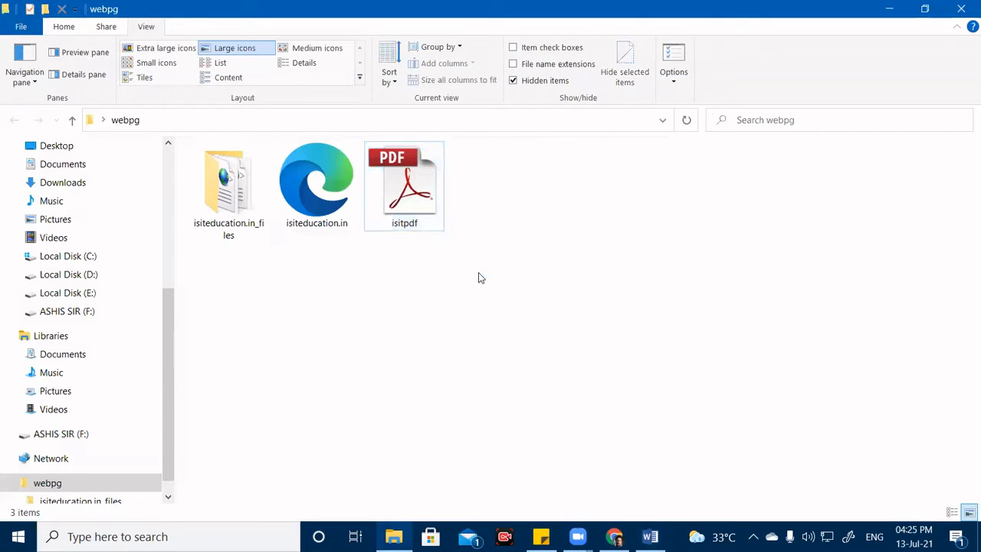
{"action": "left_click_drag", "start_coordinate": [478, 272], "coordinate": [387, 145]}
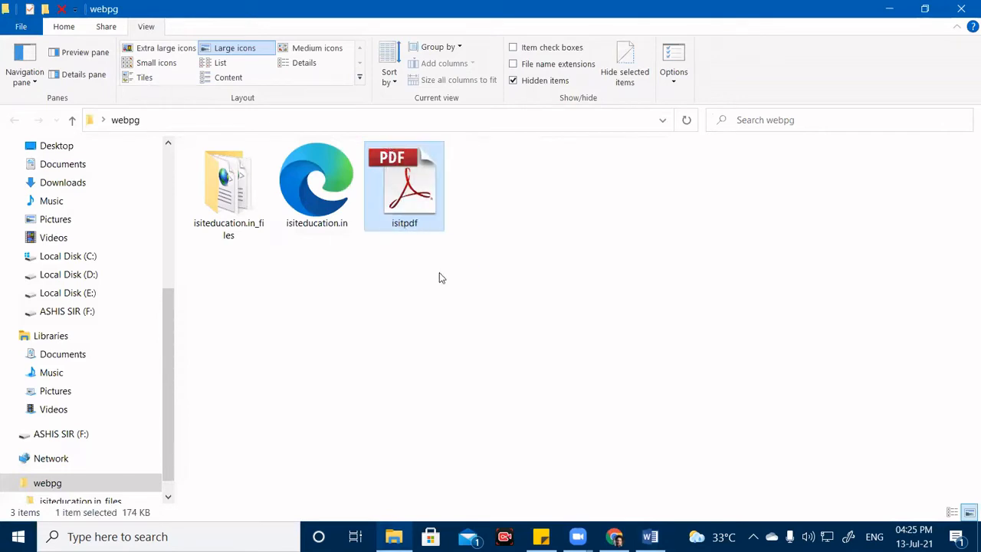
{"action": "double_click", "coordinate": [430, 197]}
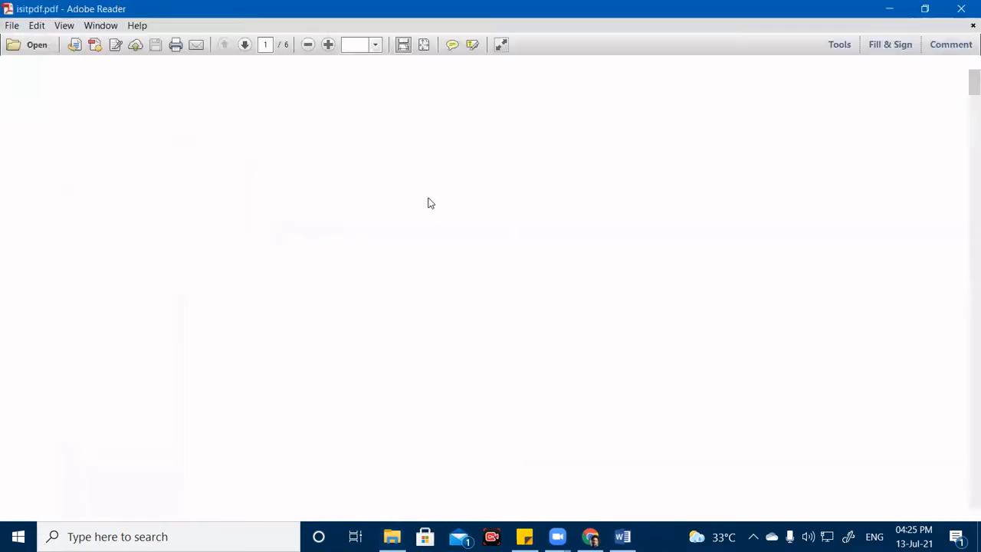
{"action": "left_click", "coordinate": [288, 280]}
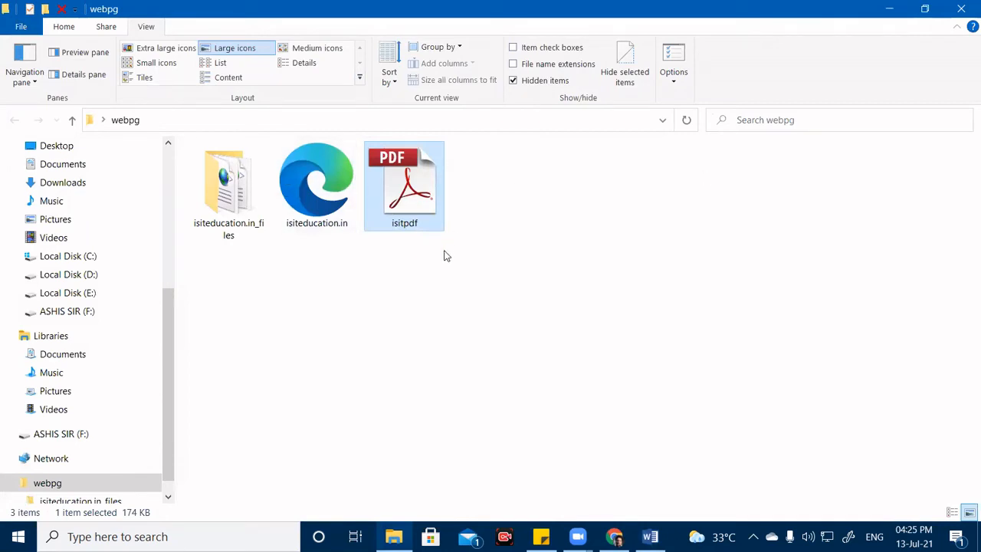
Refresh the webpg folder listing and bring the Document1 Word window back.
{"action": "right_click", "coordinate": [418, 266]}
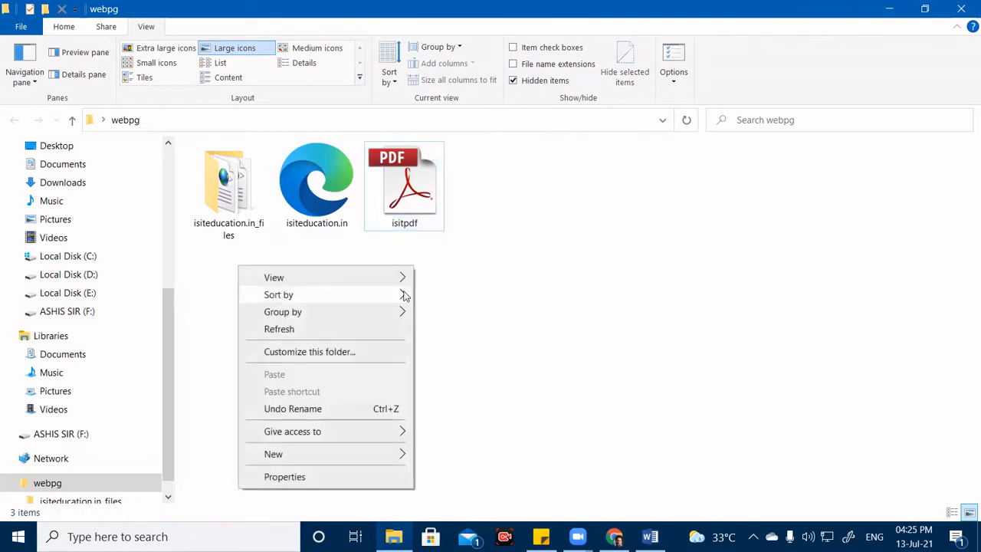
{"action": "left_click", "coordinate": [368, 328]}
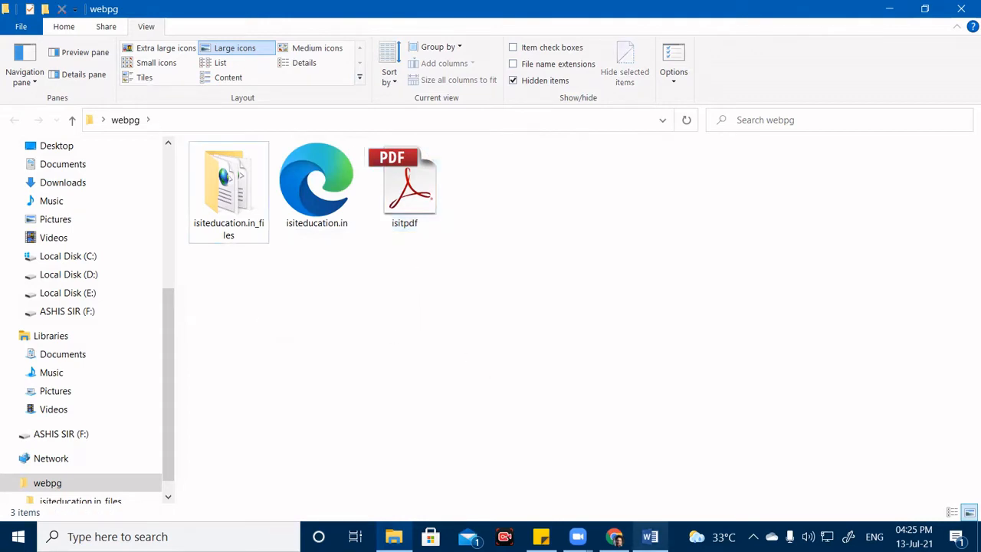
{"action": "left_click", "coordinate": [650, 537]}
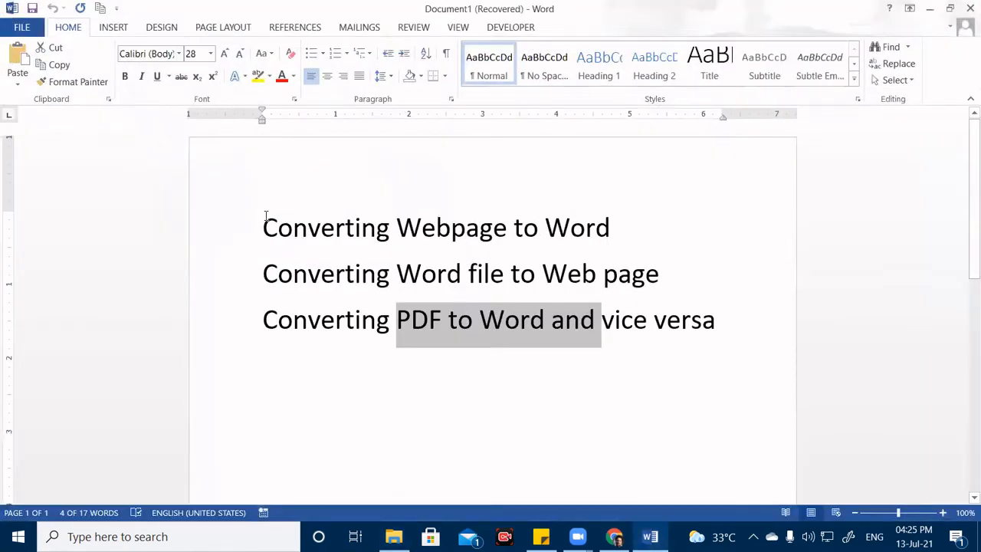
Browse to Desktop > webpg in Word's Open dialog and open isitpdf.
{"action": "left_click", "coordinate": [21, 27]}
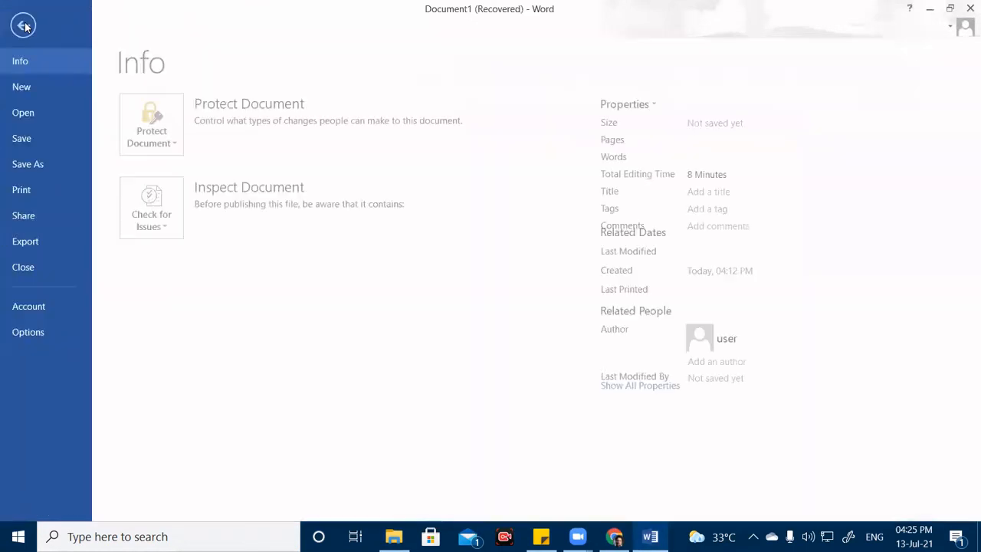
{"action": "left_click", "coordinate": [46, 110]}
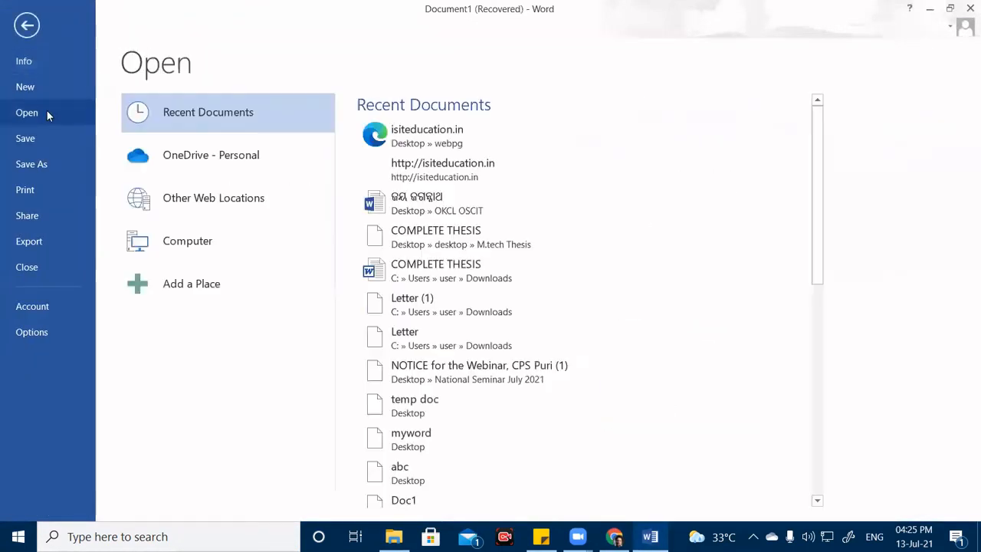
{"action": "left_click", "coordinate": [174, 247]}
{"action": "left_click", "coordinate": [389, 477]}
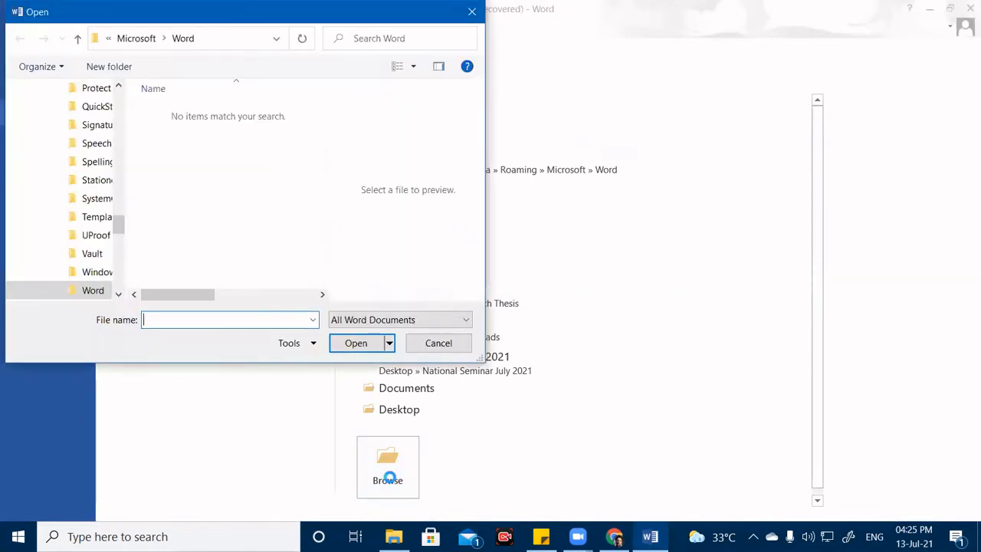
{"action": "left_click_drag", "start_coordinate": [120, 229], "coordinate": [116, 76]}
{"action": "left_click", "coordinate": [75, 122]}
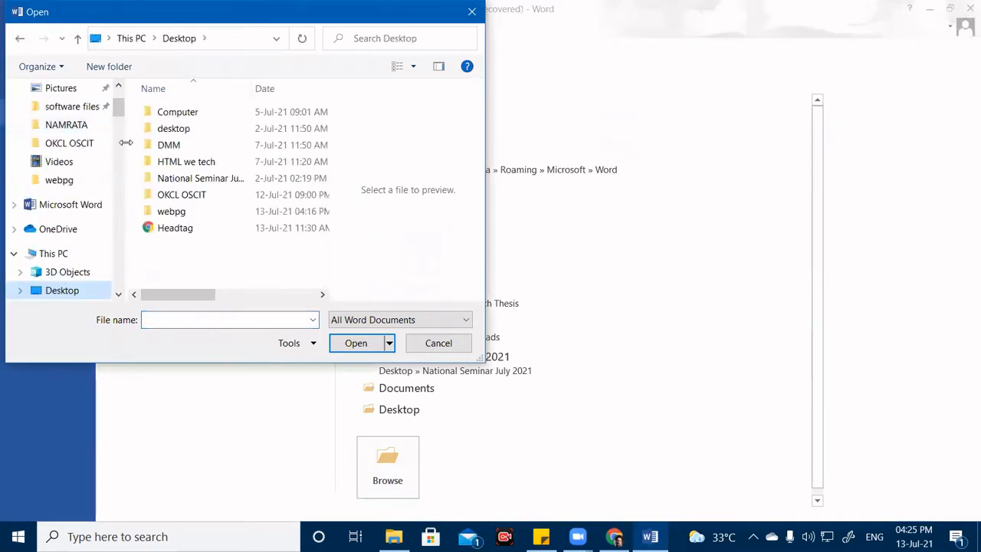
{"action": "left_click", "coordinate": [166, 217]}
{"action": "double_click", "coordinate": [165, 214]}
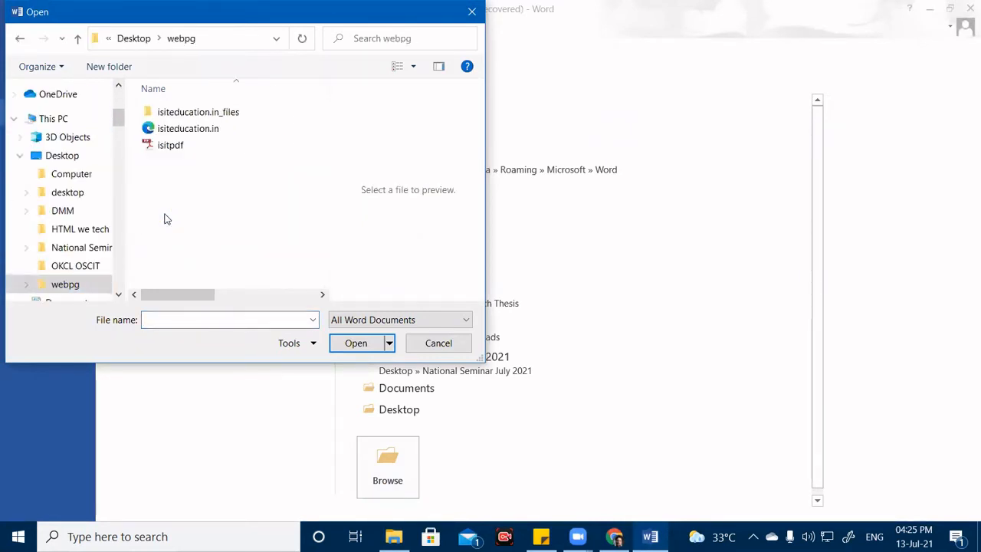
{"action": "left_click", "coordinate": [171, 145]}
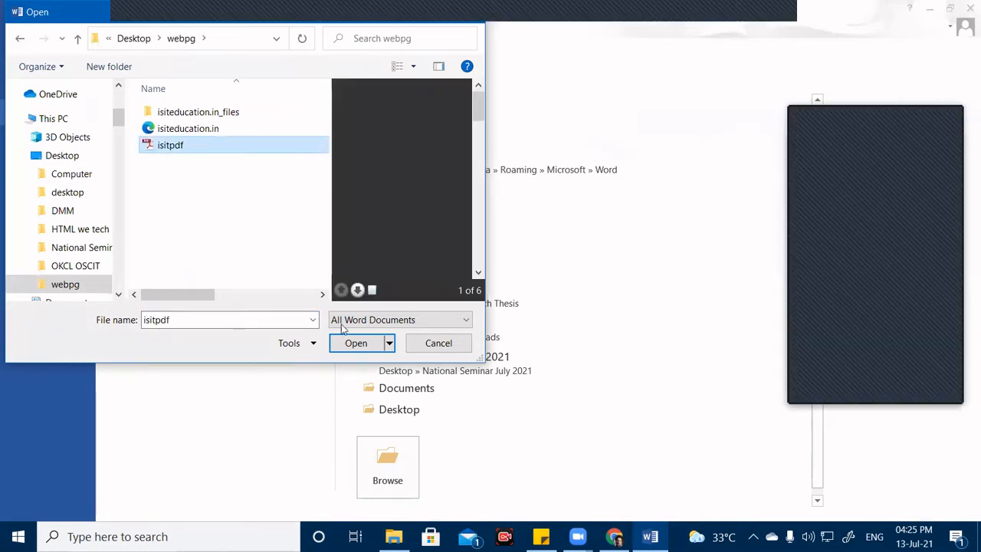
{"action": "left_click", "coordinate": [356, 343]}
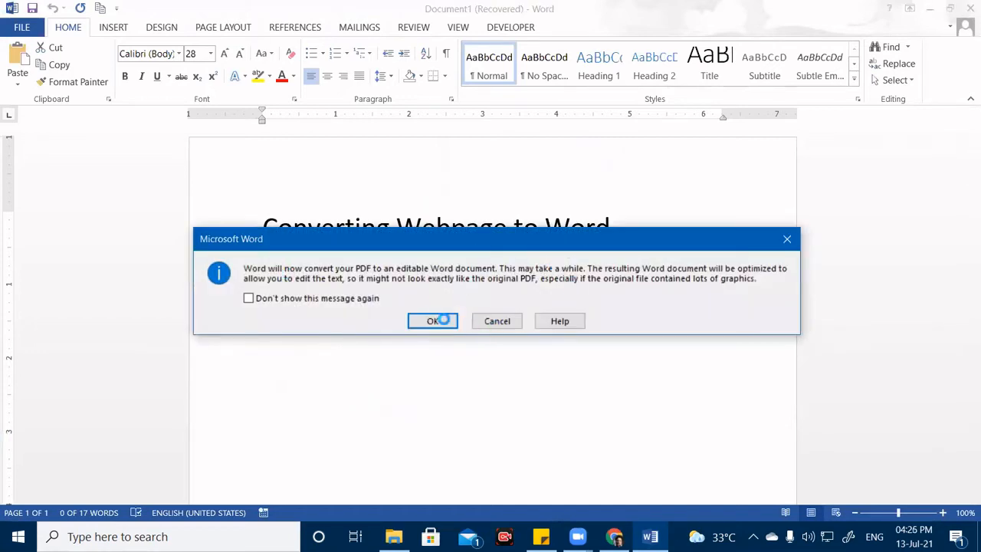
Accept converting isitpdf into an editable Word document.
{"action": "left_click", "coordinate": [443, 321]}
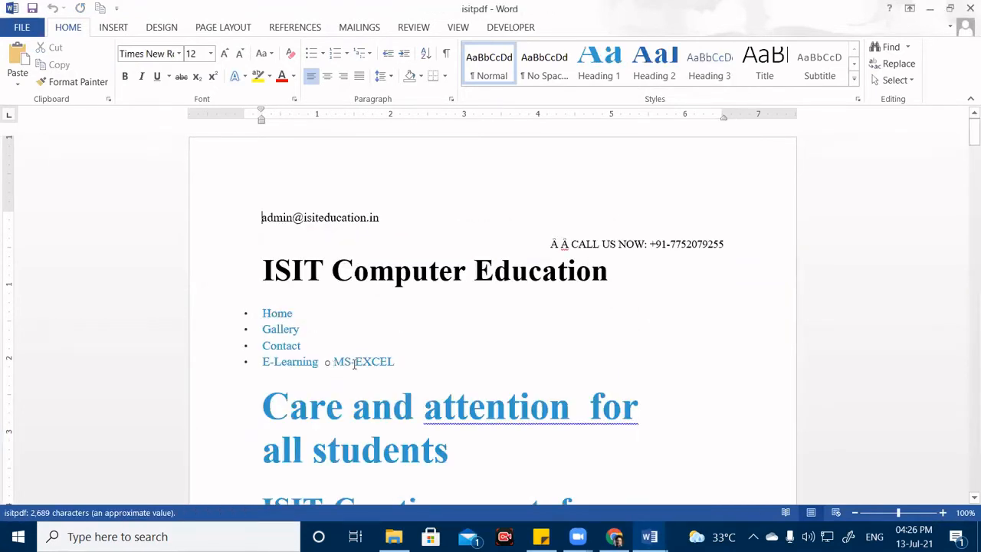
{"action": "left_click", "coordinate": [447, 272]}
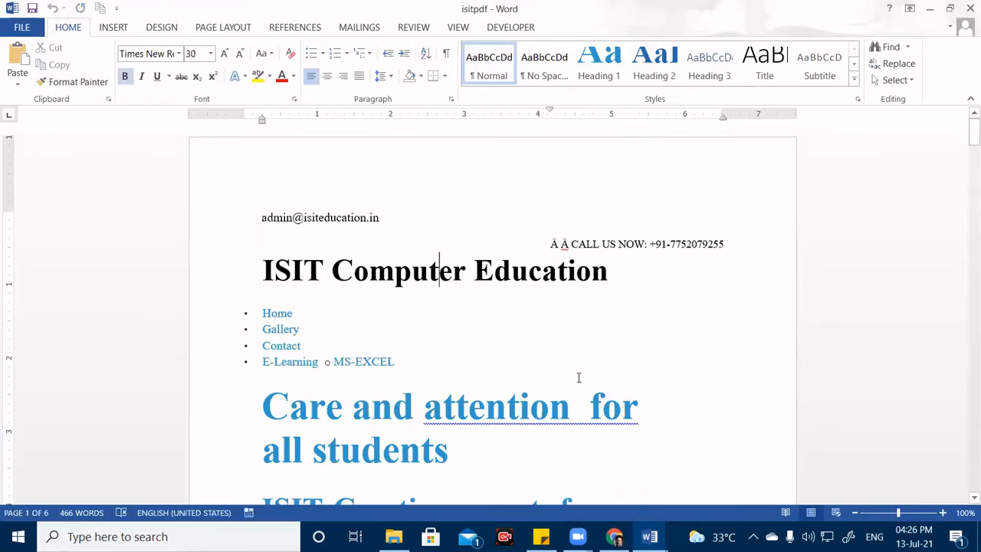
{"action": "scroll", "coordinate": [581, 377], "scroll_direction": "down", "scroll_amount": 3}
{"action": "scroll", "coordinate": [577, 377], "scroll_direction": "down", "scroll_amount": 5}
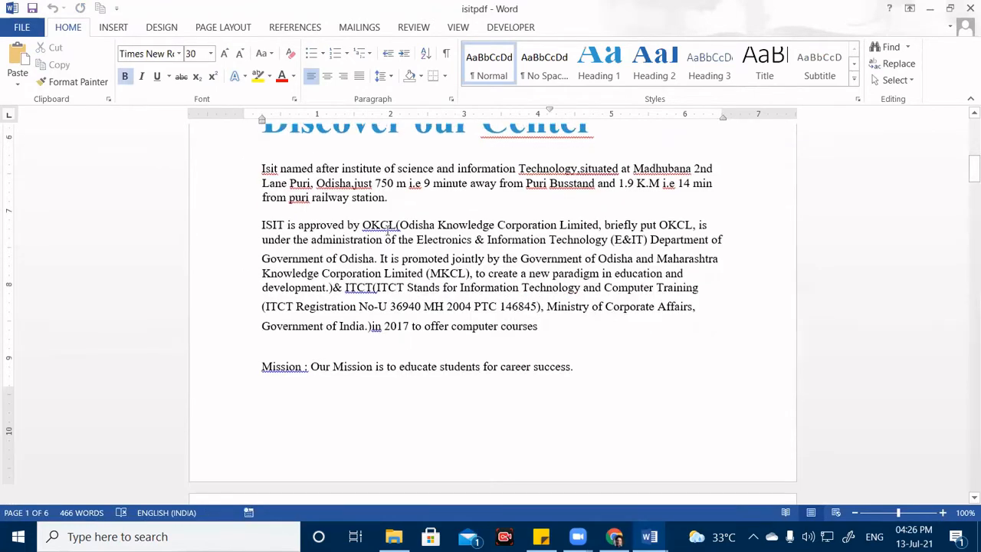
Replace 'station' with 'puri' so the first Discover paragraph ends 'railway puri'.
{"action": "left_click", "coordinate": [426, 230]}
{"action": "key", "text": "BackSpace"}
{"action": "key", "text": "BackSpace"}
{"action": "key", "text": "BackSpace"}
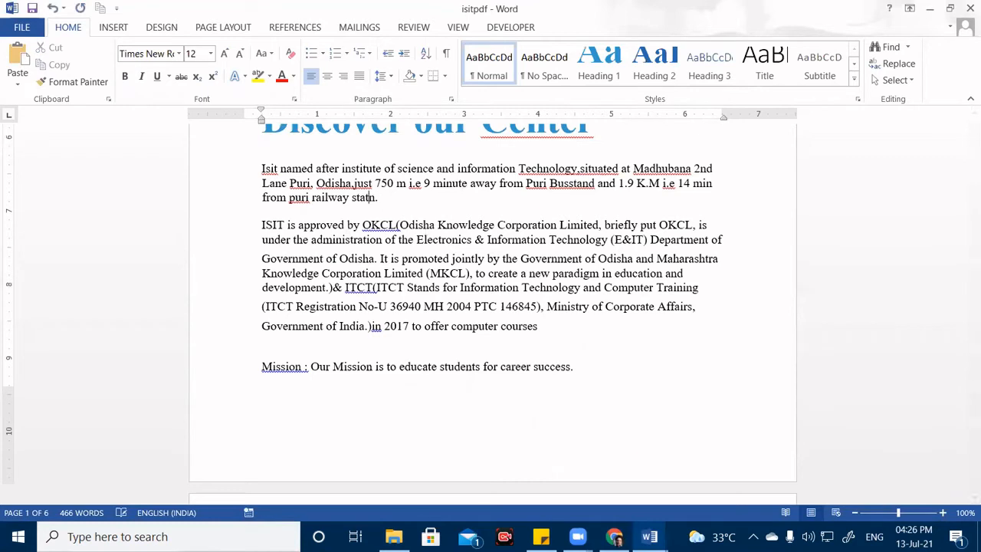
{"action": "key", "text": "BackSpace"}
{"action": "key", "text": "BackSpace"}
{"action": "key", "text": "BackSpace"}
{"action": "key", "text": "BackSpace"}
{"action": "type", "text": "puri"}
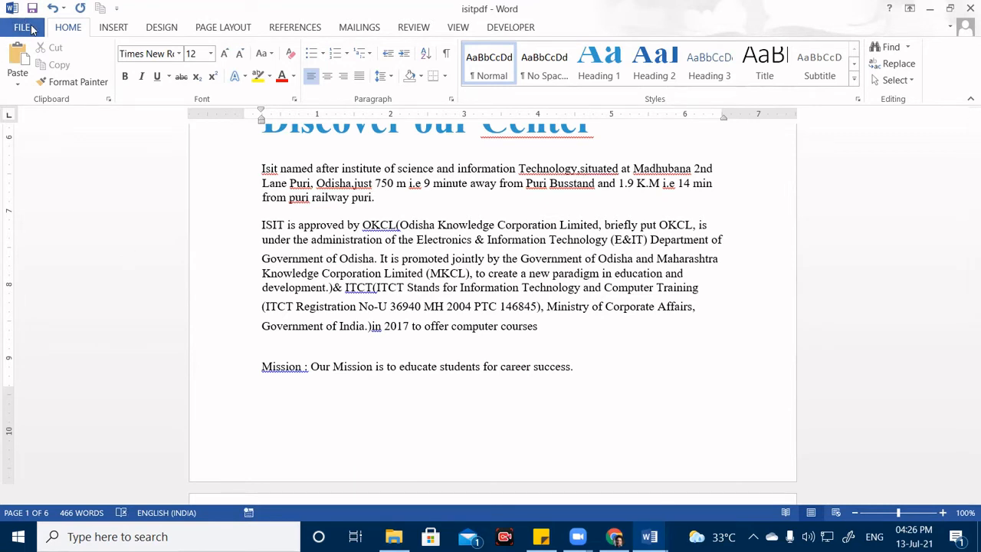
Set Save as type to PDF for isitpdf in the Save As dialog, then dismiss it with Escape.
{"action": "left_click", "coordinate": [23, 27]}
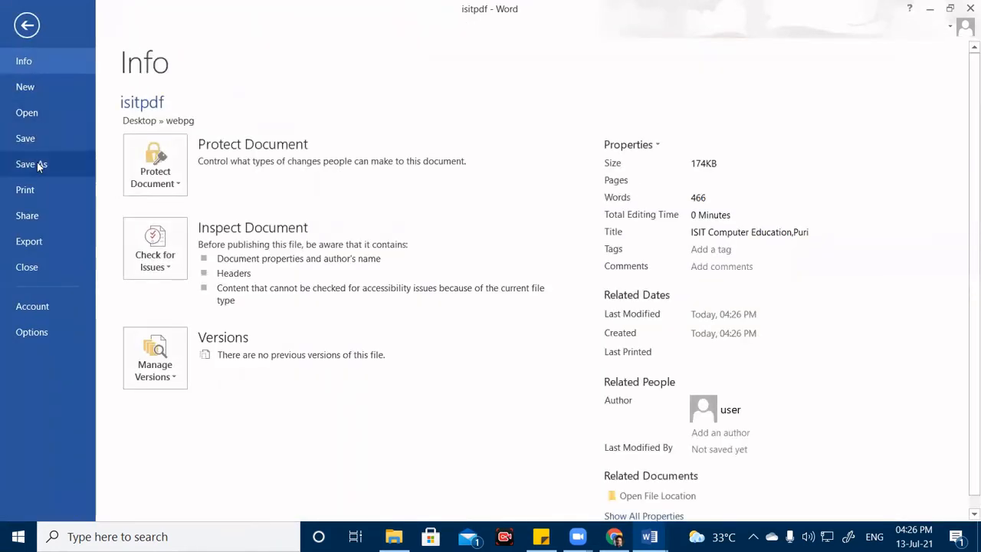
{"action": "left_click", "coordinate": [37, 164]}
{"action": "left_click", "coordinate": [414, 226]}
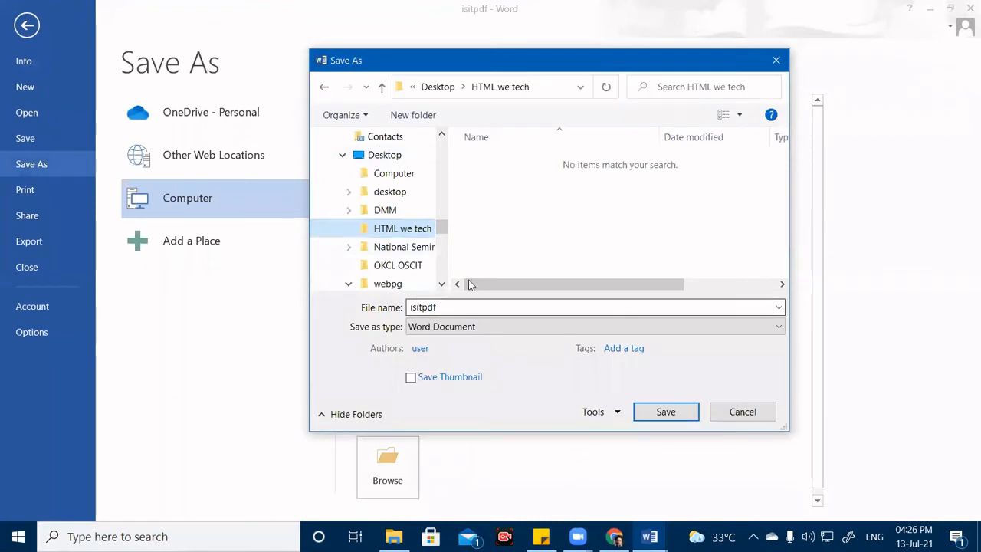
{"action": "left_click_drag", "start_coordinate": [463, 61], "coordinate": [655, 72]}
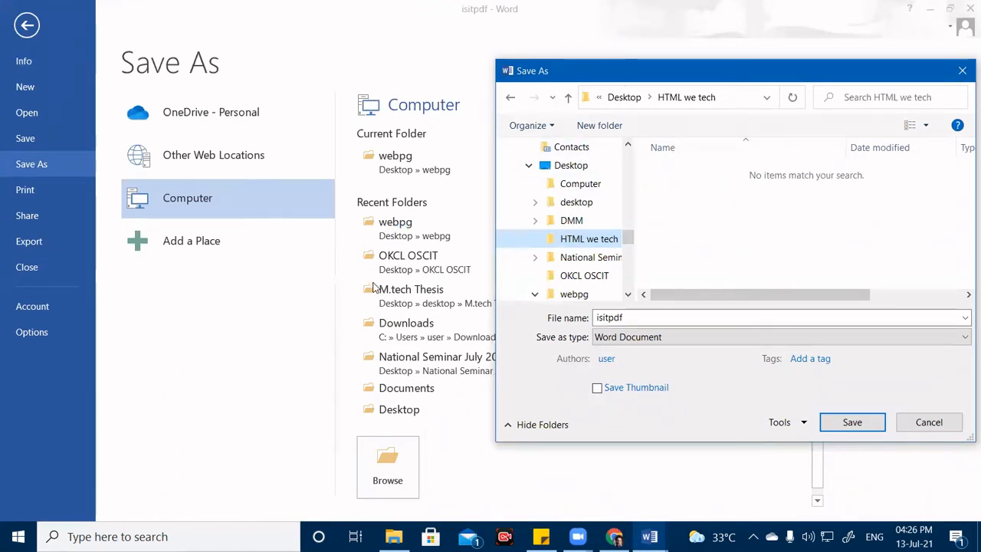
{"action": "left_click_drag", "start_coordinate": [621, 72], "coordinate": [358, 13]}
{"action": "left_click", "coordinate": [398, 278]}
{"action": "left_click", "coordinate": [396, 366]}
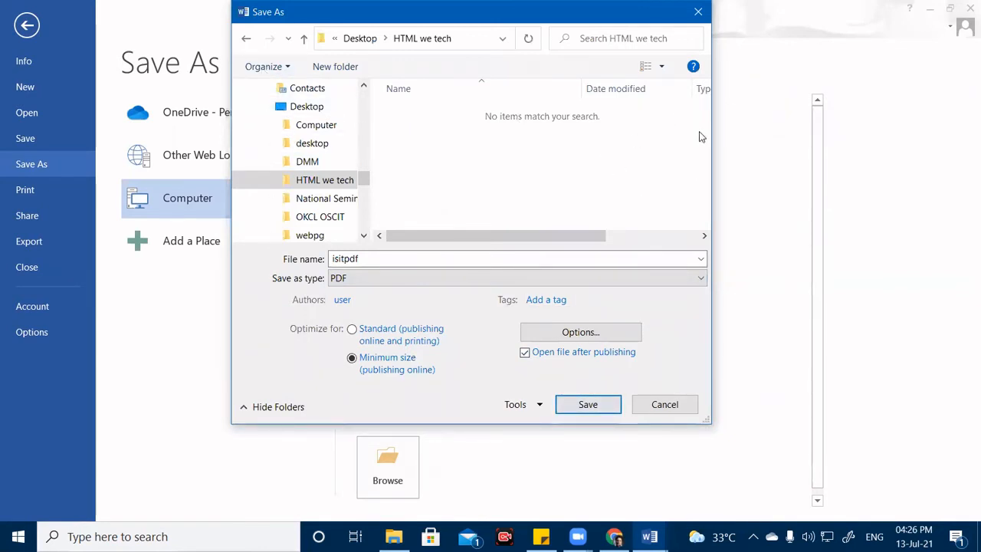
{"action": "key", "text": "Escape"}
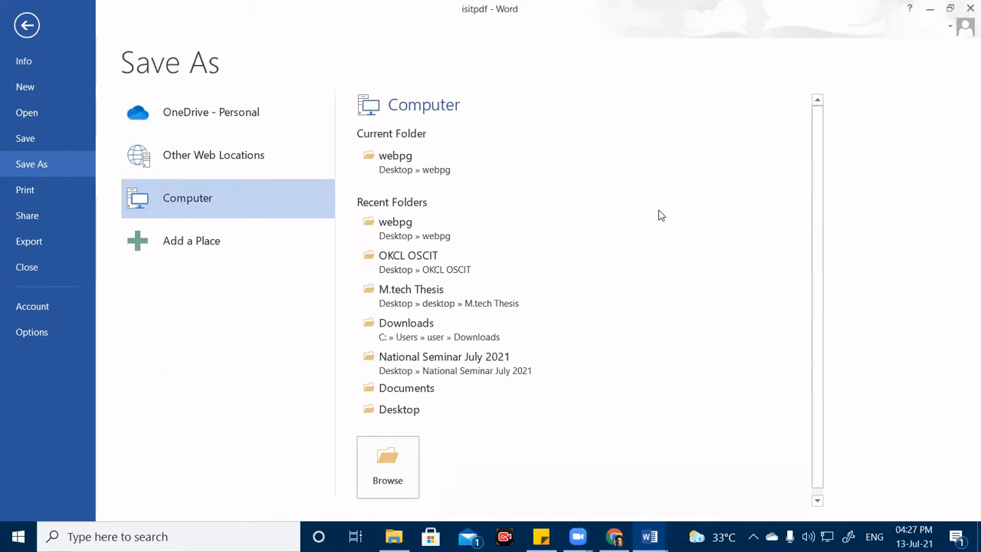
Return to the document and scroll up and down through the converted isitpdf pages.
{"action": "left_click", "coordinate": [28, 29]}
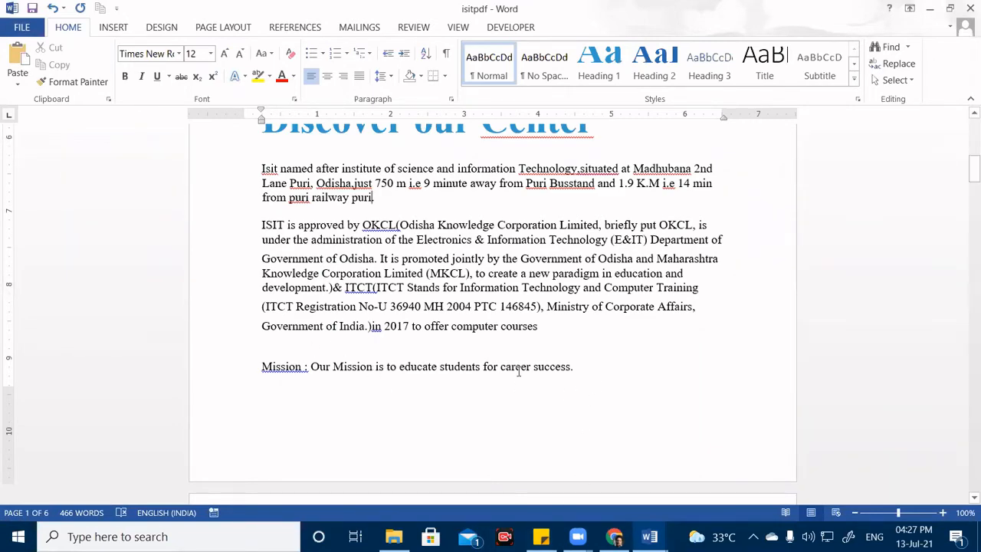
{"action": "scroll", "coordinate": [519, 372], "scroll_direction": "up", "scroll_amount": 5}
{"action": "scroll", "coordinate": [519, 373], "scroll_direction": "up", "scroll_amount": 5}
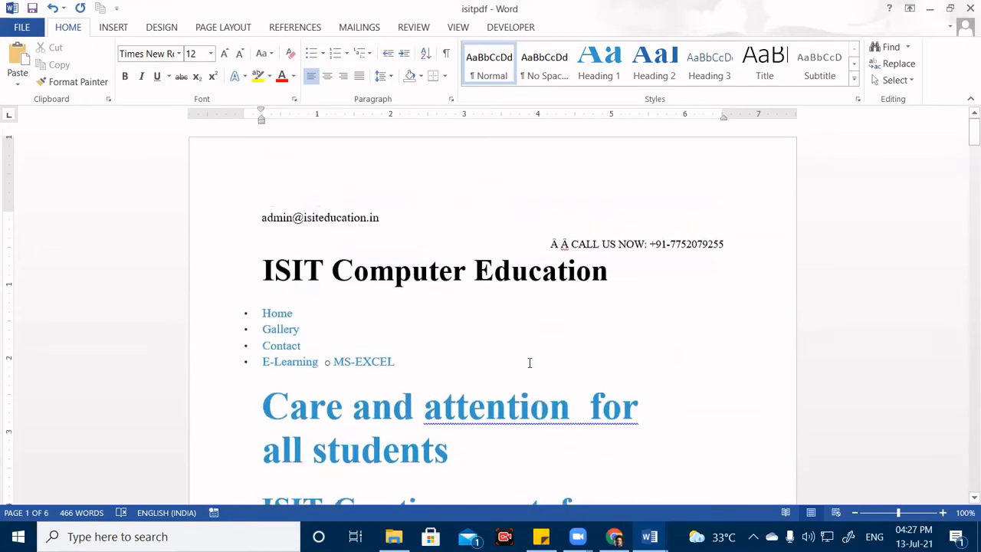
{"action": "scroll", "coordinate": [491, 349], "scroll_direction": "down", "scroll_amount": 15}
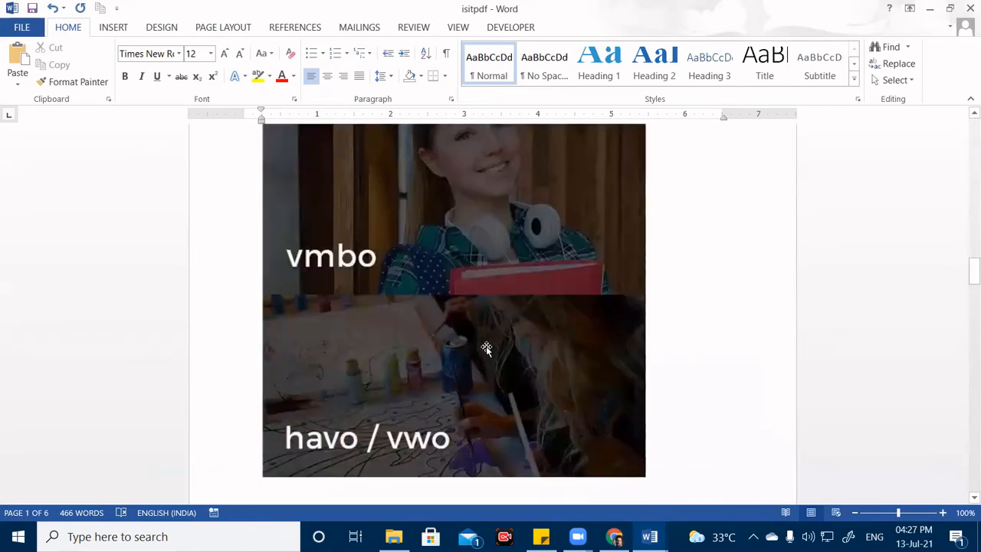
{"action": "scroll", "coordinate": [480, 383], "scroll_direction": "down", "scroll_amount": 4}
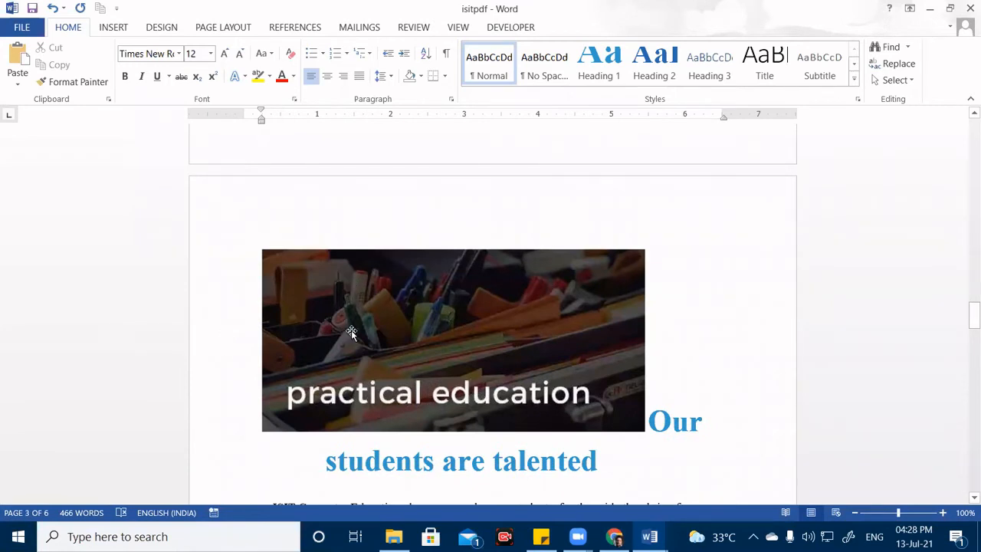
{"action": "scroll", "coordinate": [433, 368], "scroll_direction": "up", "scroll_amount": 5}
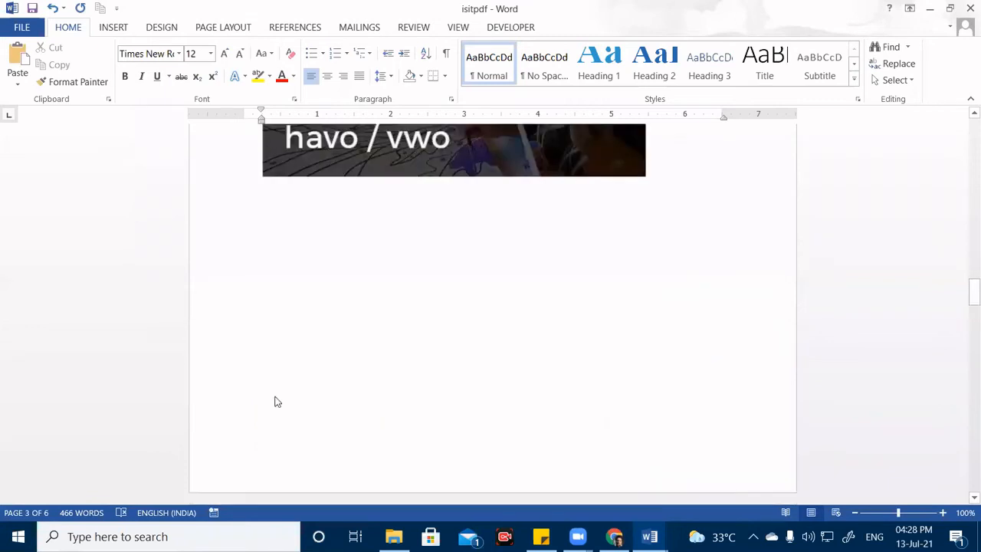
{"action": "scroll", "coordinate": [570, 248], "scroll_direction": "up", "scroll_amount": 7}
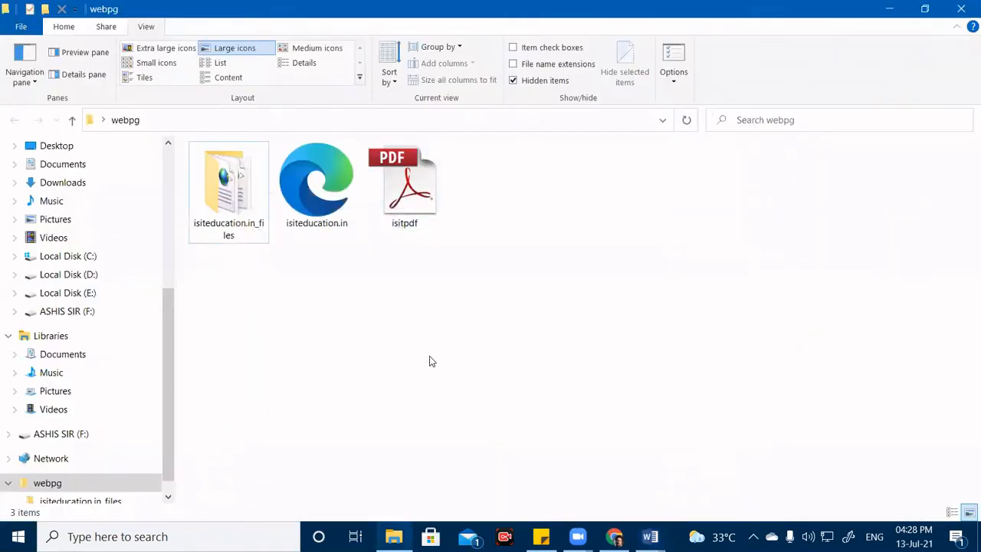
Open OS_CIT_Notes_FINAL (2) PDF from D: > Class > OS-CIT Video > OS-CIT Notes.
{"action": "left_click", "coordinate": [86, 276]}
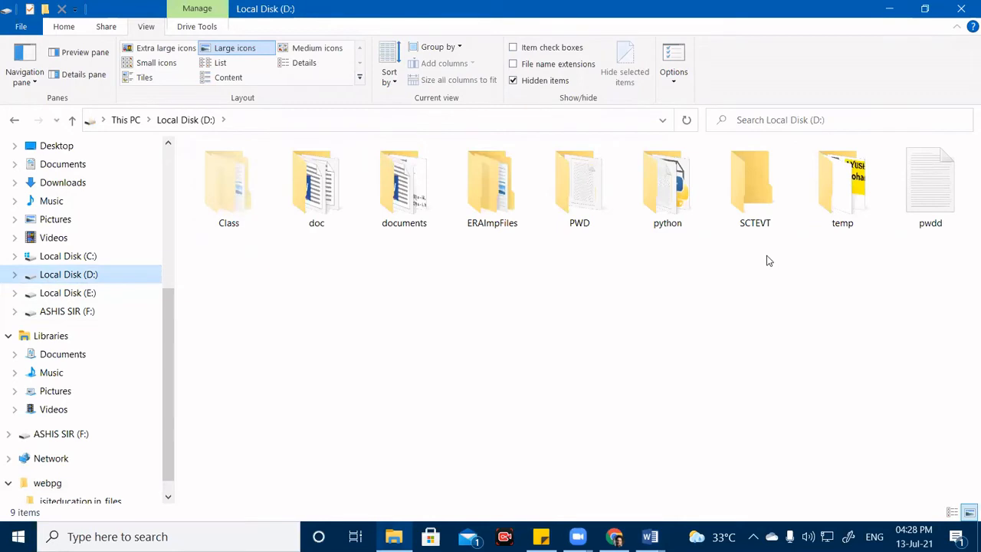
{"action": "double_click", "coordinate": [265, 205]}
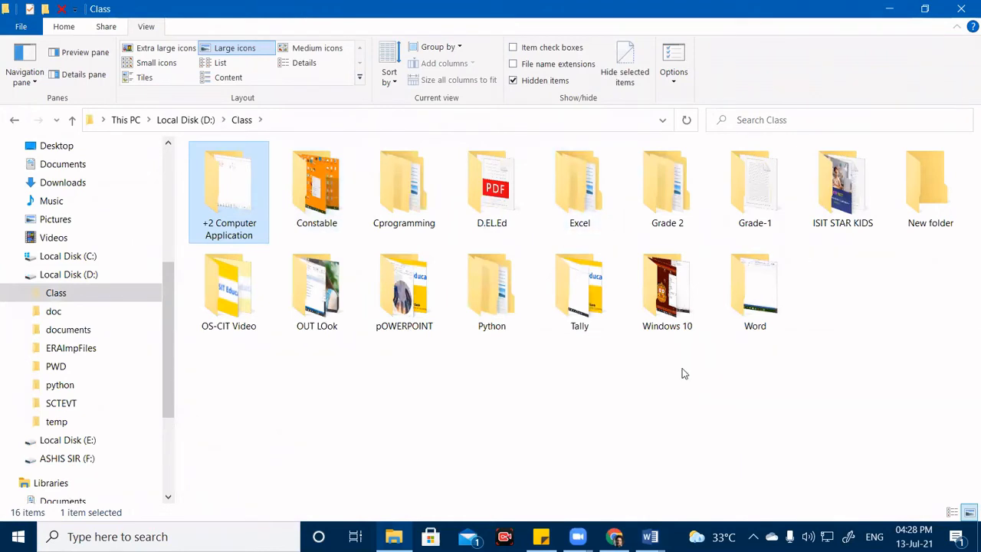
{"action": "left_click", "coordinate": [874, 303]}
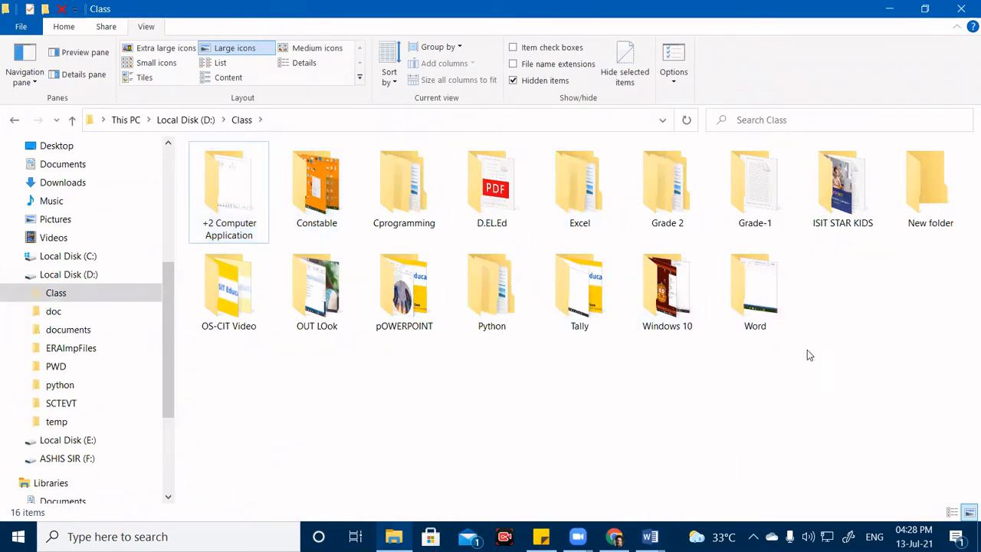
{"action": "right_click", "coordinate": [807, 360]}
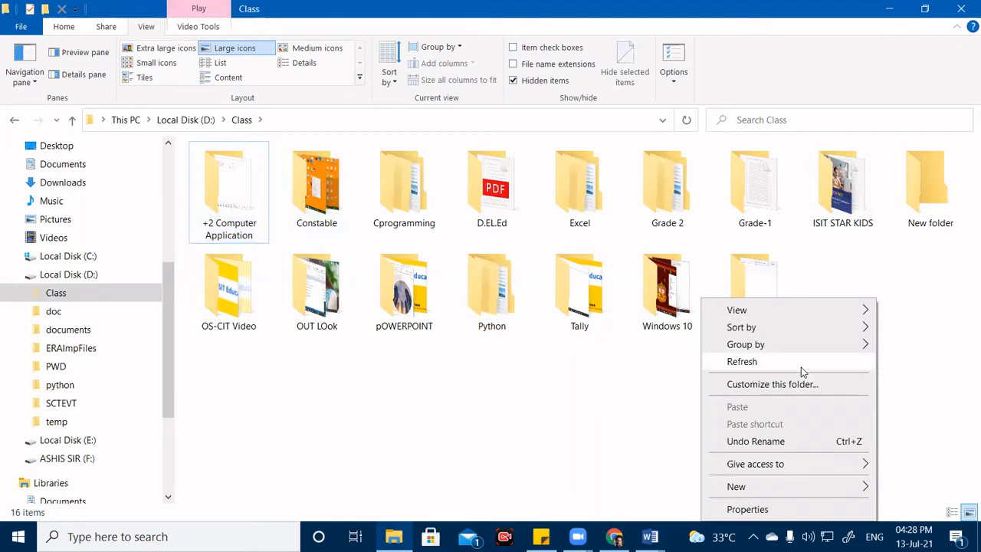
{"action": "left_click", "coordinate": [374, 374]}
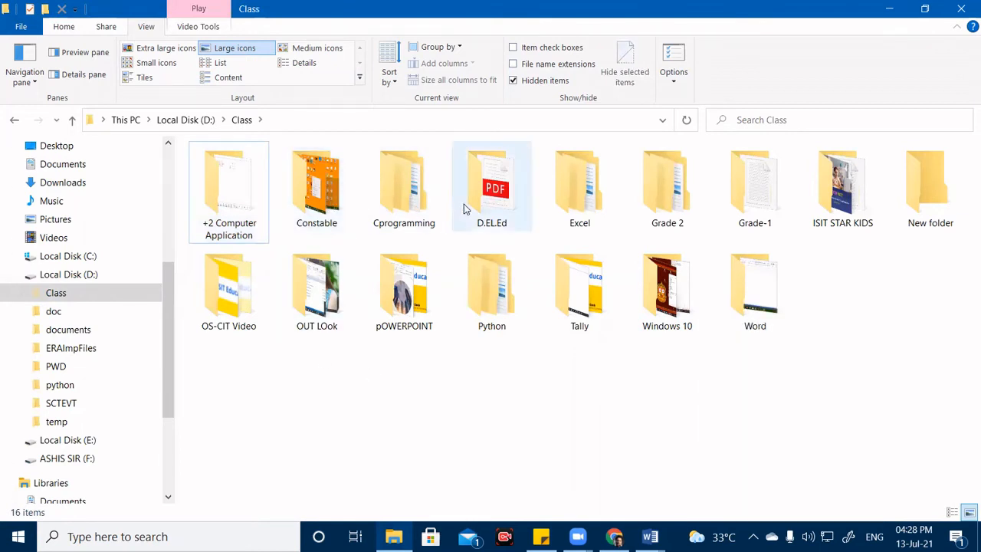
{"action": "double_click", "coordinate": [202, 328]}
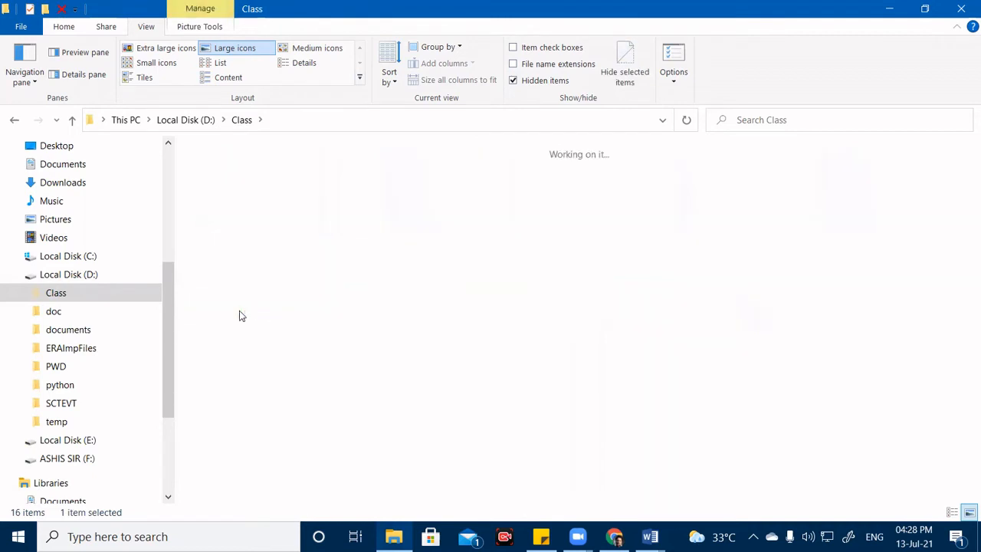
{"action": "double_click", "coordinate": [409, 203]}
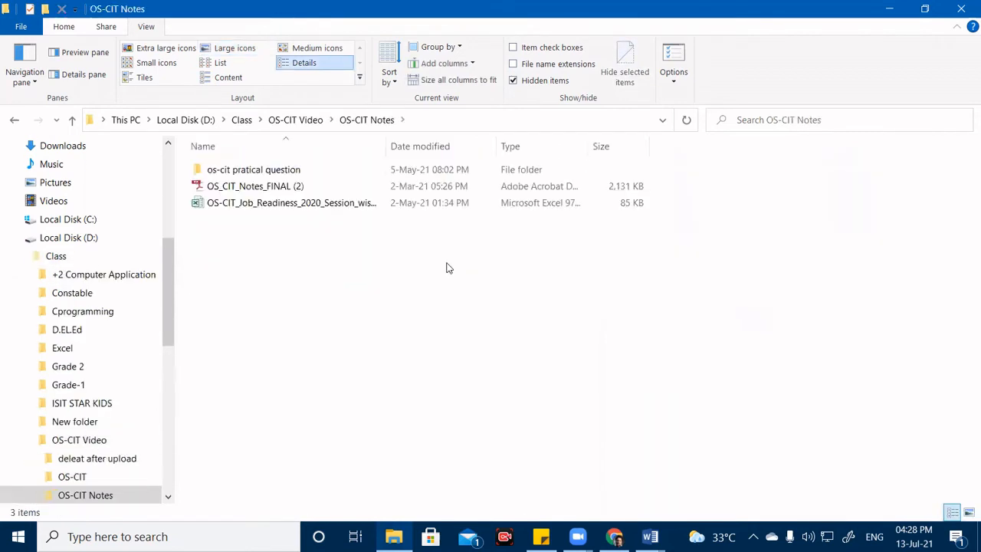
{"action": "double_click", "coordinate": [291, 186]}
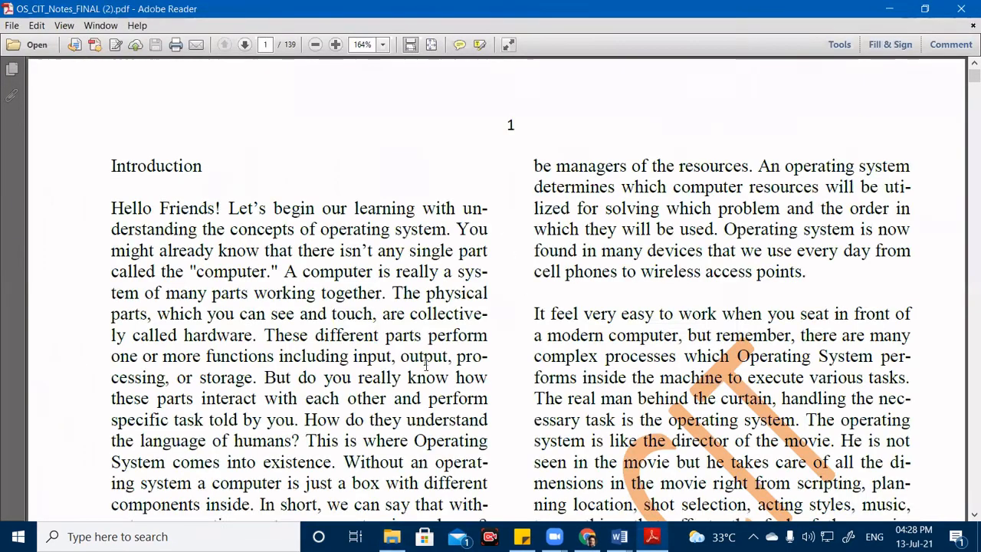
Scroll the OS_CIT_Notes_FINAL (2) PDF down to the Booting section on page 3, then minimize Adobe Reader.
{"action": "scroll", "coordinate": [567, 339], "scroll_direction": "down", "scroll_amount": 2}
{"action": "scroll", "coordinate": [567, 338], "scroll_direction": "down", "scroll_amount": 10}
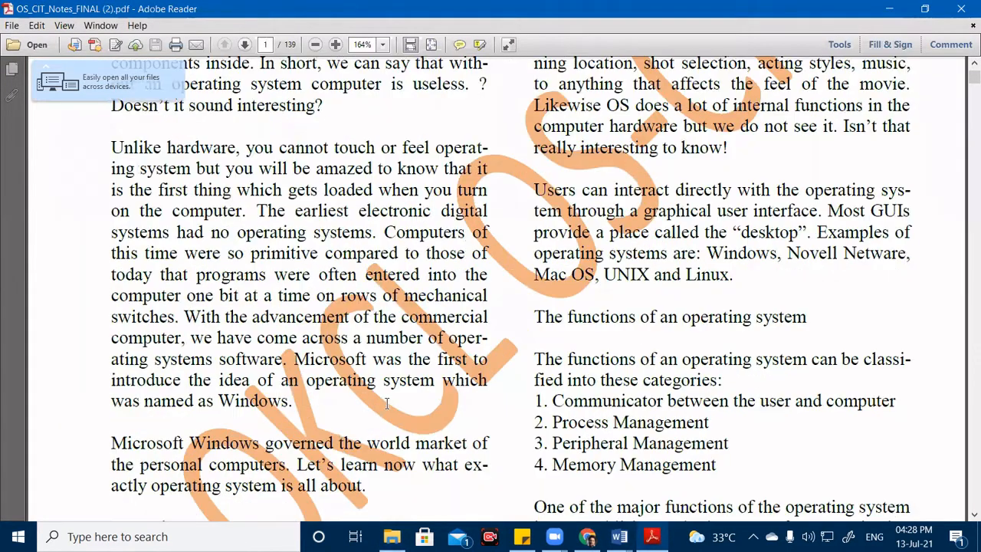
{"action": "scroll", "coordinate": [524, 249], "scroll_direction": "up", "scroll_amount": 1}
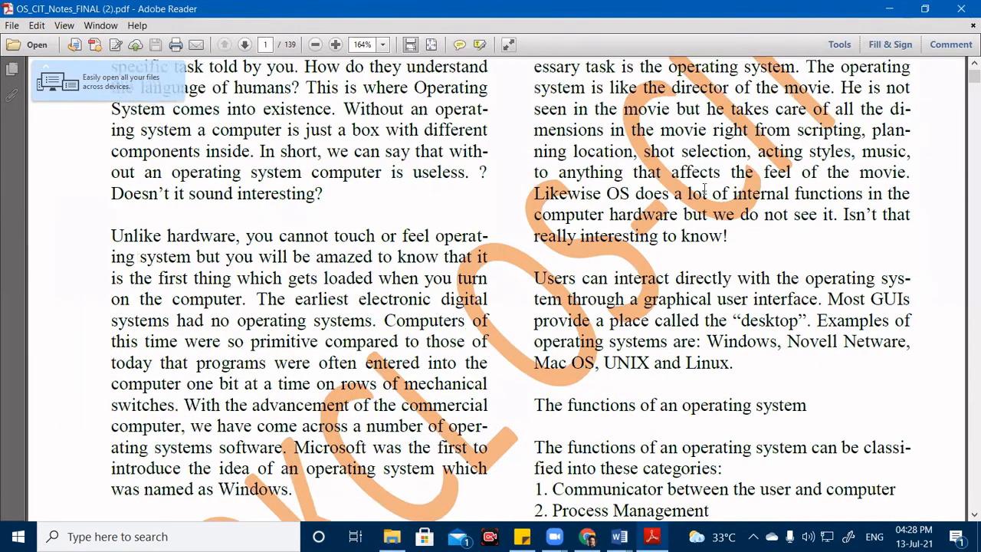
{"action": "scroll", "coordinate": [794, 175], "scroll_direction": "up", "scroll_amount": 2}
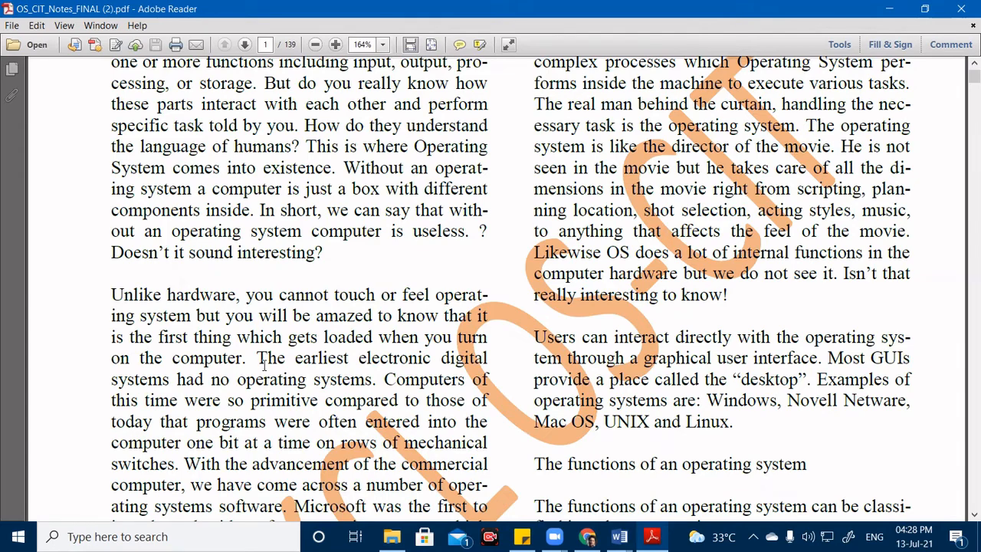
{"action": "scroll", "coordinate": [265, 366], "scroll_direction": "down", "scroll_amount": 2}
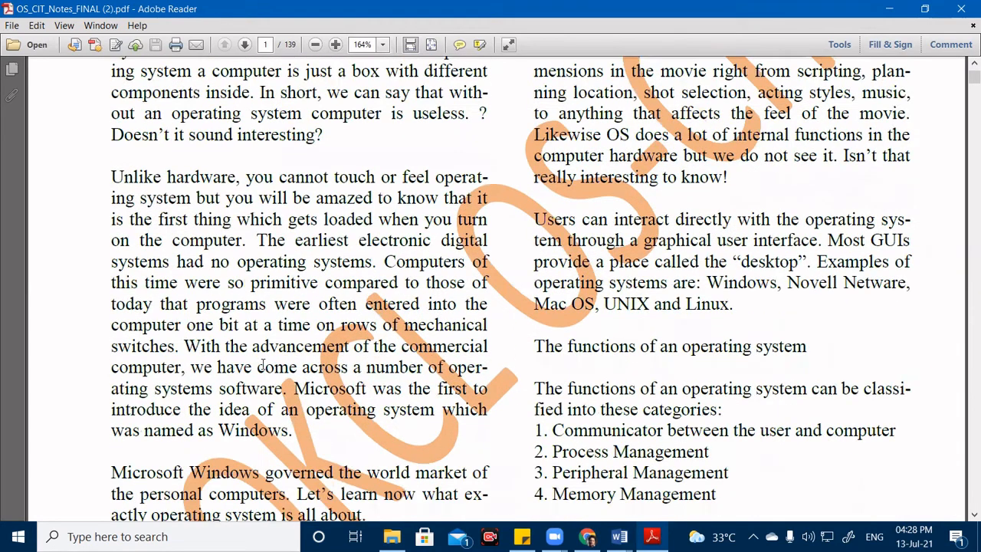
{"action": "scroll", "coordinate": [258, 360], "scroll_direction": "down", "scroll_amount": 2}
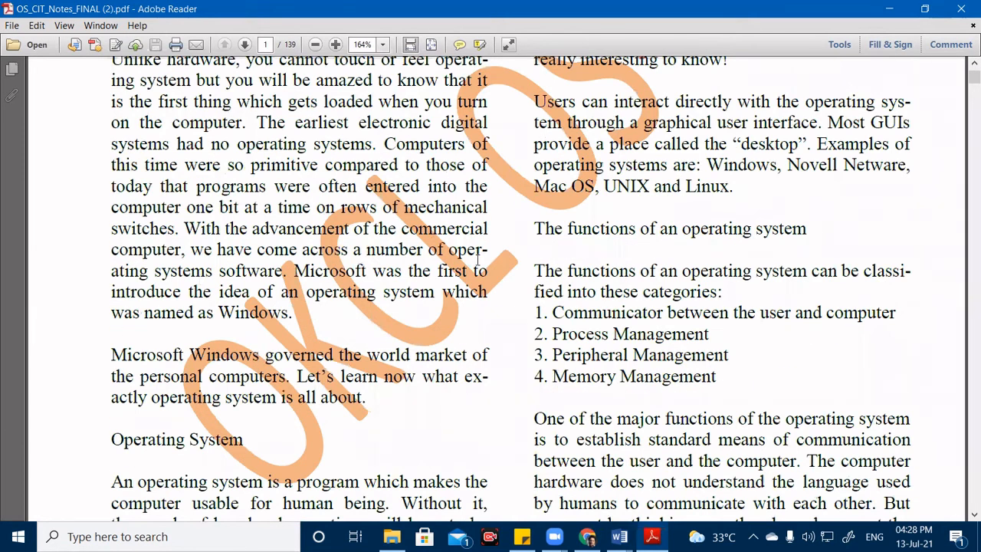
{"action": "scroll", "coordinate": [430, 270], "scroll_direction": "down", "scroll_amount": 3}
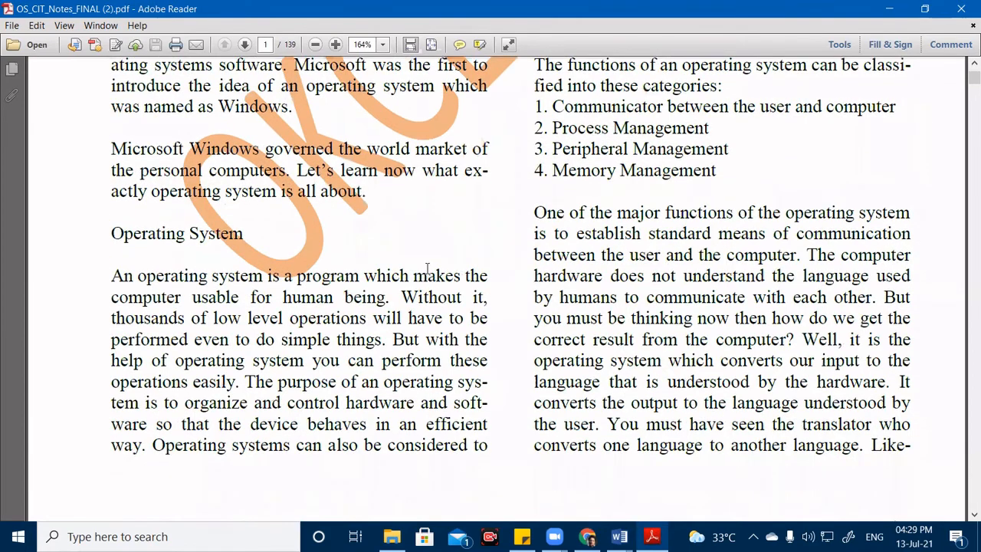
{"action": "scroll", "coordinate": [428, 270], "scroll_direction": "down", "scroll_amount": 5}
{"action": "scroll", "coordinate": [428, 269], "scroll_direction": "down", "scroll_amount": 10}
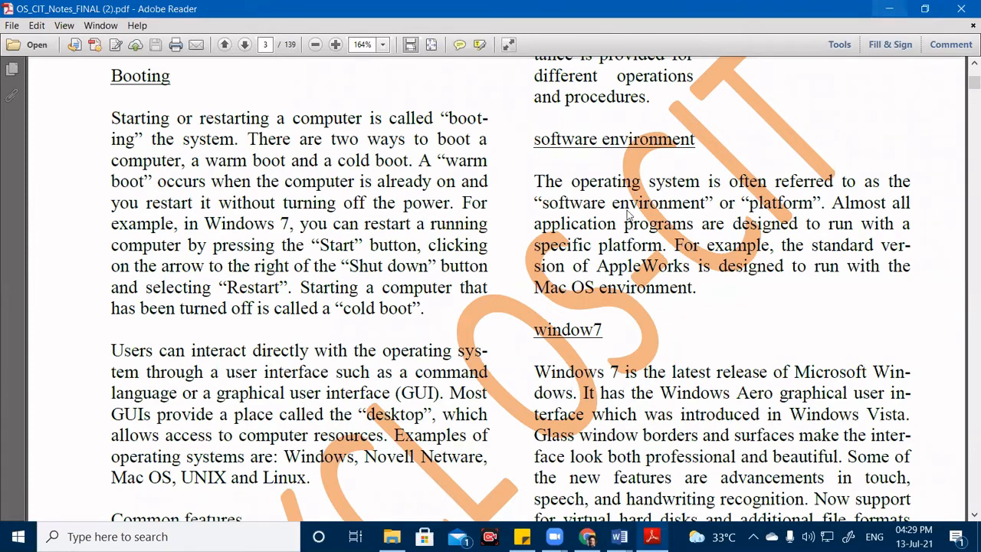
{"action": "left_click", "coordinate": [887, 7]}
{"action": "left_click", "coordinate": [887, 7]}
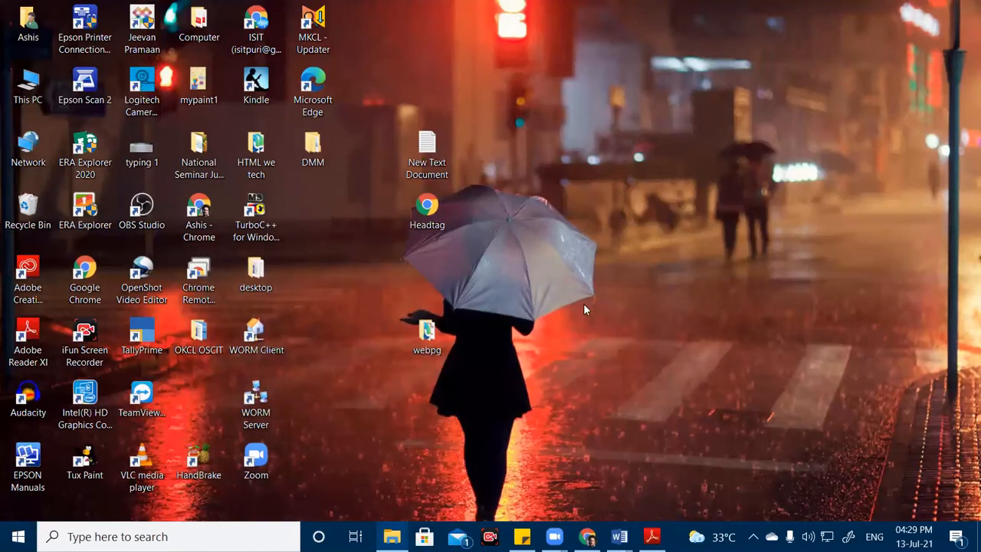
Refresh the desktop three times, then restore OS_CIT_Notes_FINAL (2).pdf in Adobe Reader at page 3.
{"action": "right_click", "coordinate": [583, 304]}
{"action": "left_click", "coordinate": [530, 315]}
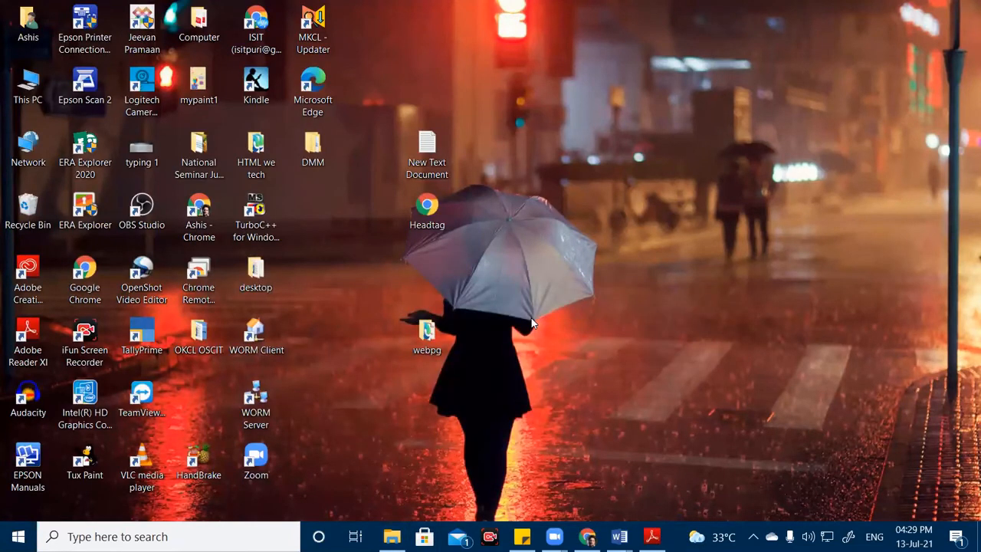
{"action": "right_click", "coordinate": [578, 218]}
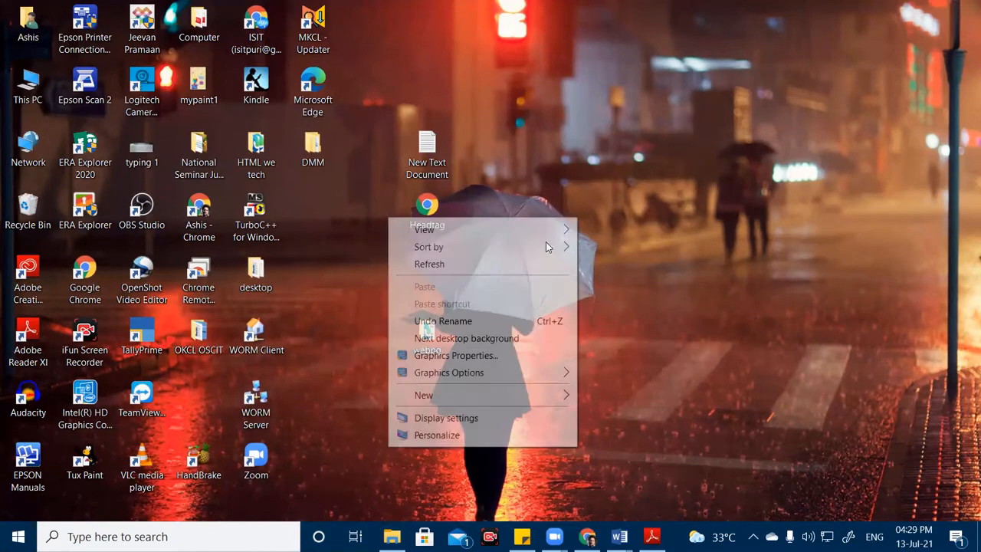
{"action": "left_click", "coordinate": [511, 262]}
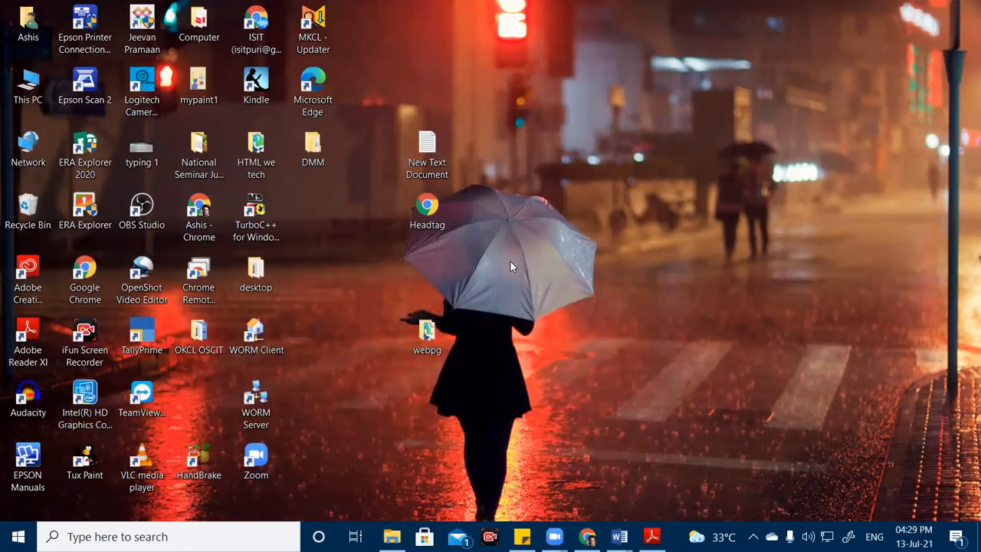
{"action": "right_click", "coordinate": [554, 256]}
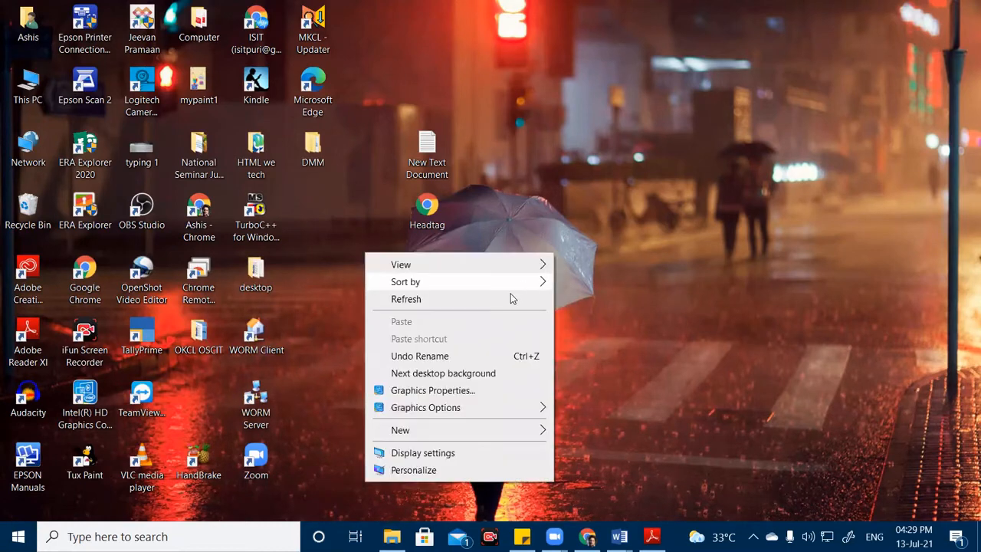
{"action": "left_click", "coordinate": [506, 299]}
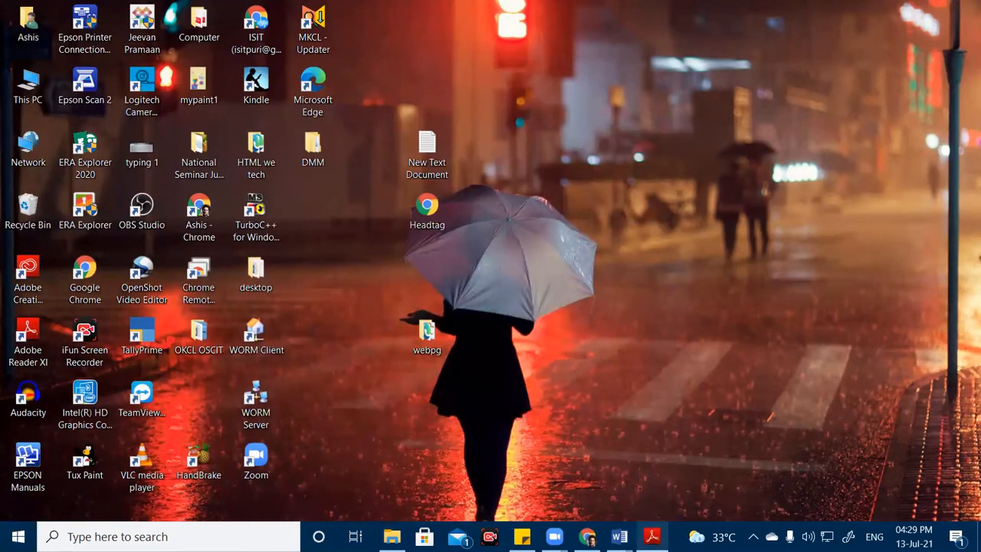
{"action": "left_click", "coordinate": [653, 537]}
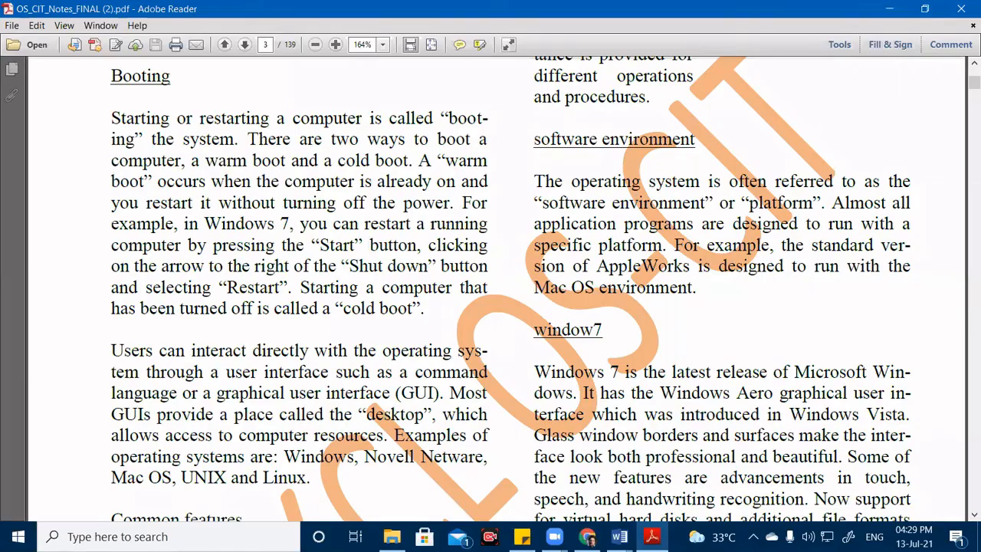
Switch back to the isitpdf document in Word and scroll to its top.
{"action": "mouse_move", "coordinate": [620, 537]}
{"action": "left_click", "coordinate": [572, 473]}
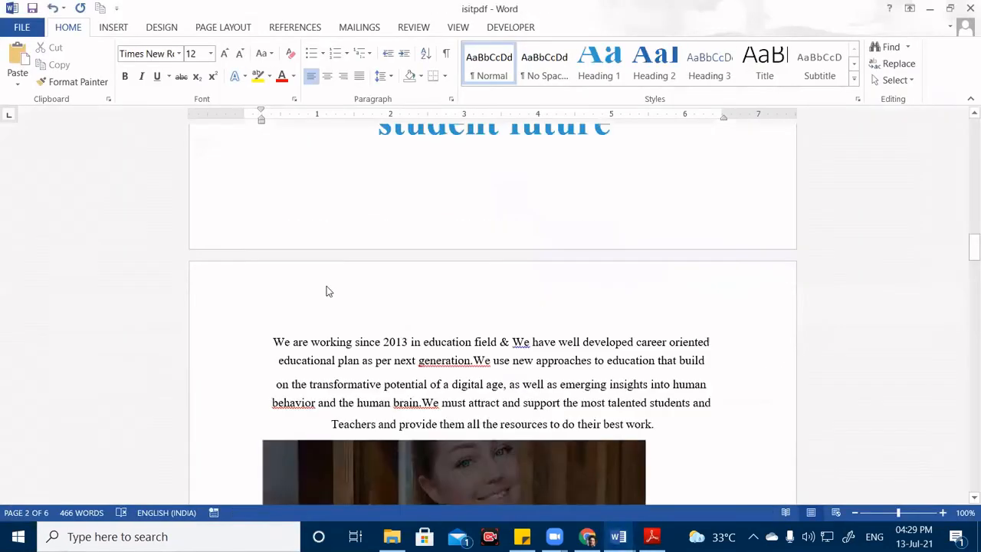
{"action": "scroll", "coordinate": [326, 286], "scroll_direction": "up", "scroll_amount": 15}
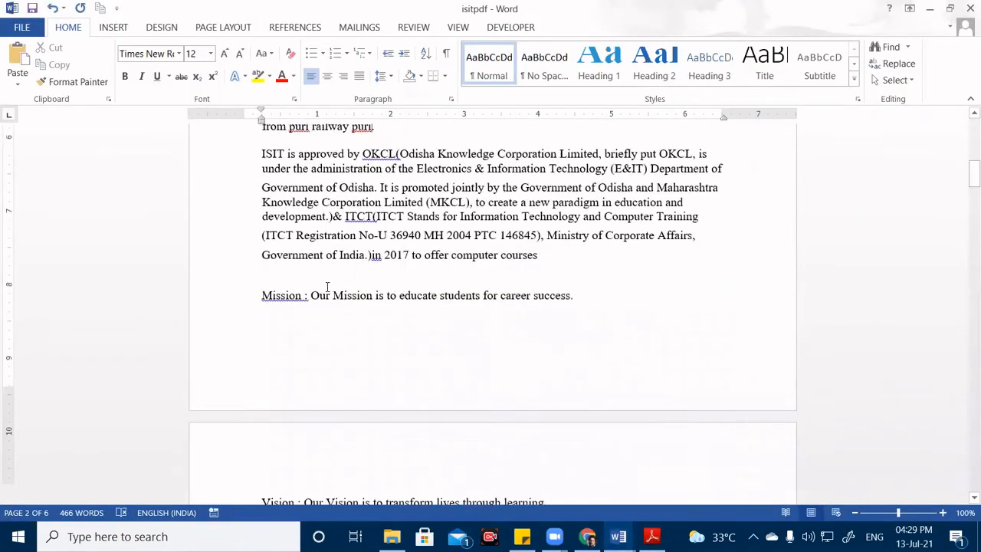
{"action": "scroll", "coordinate": [326, 286], "scroll_direction": "up", "scroll_amount": 10}
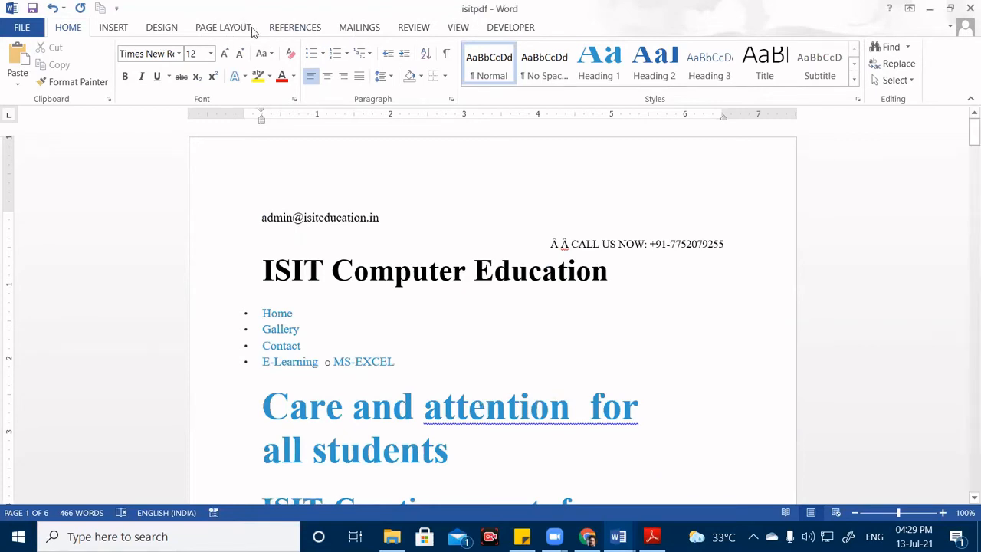
Show the Watermark gallery from the DESIGN tab's Page Background group.
{"action": "left_click", "coordinate": [284, 29]}
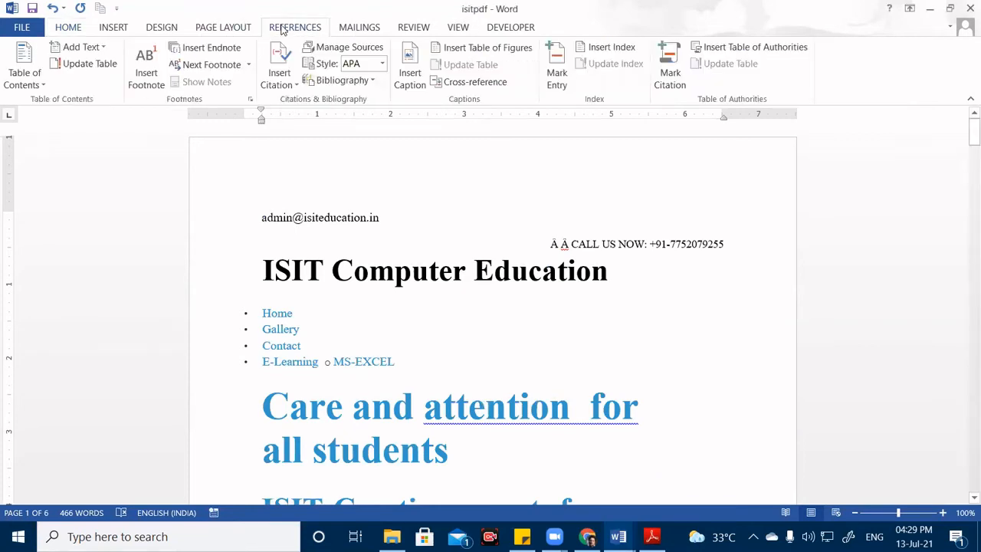
{"action": "left_click", "coordinate": [161, 29]}
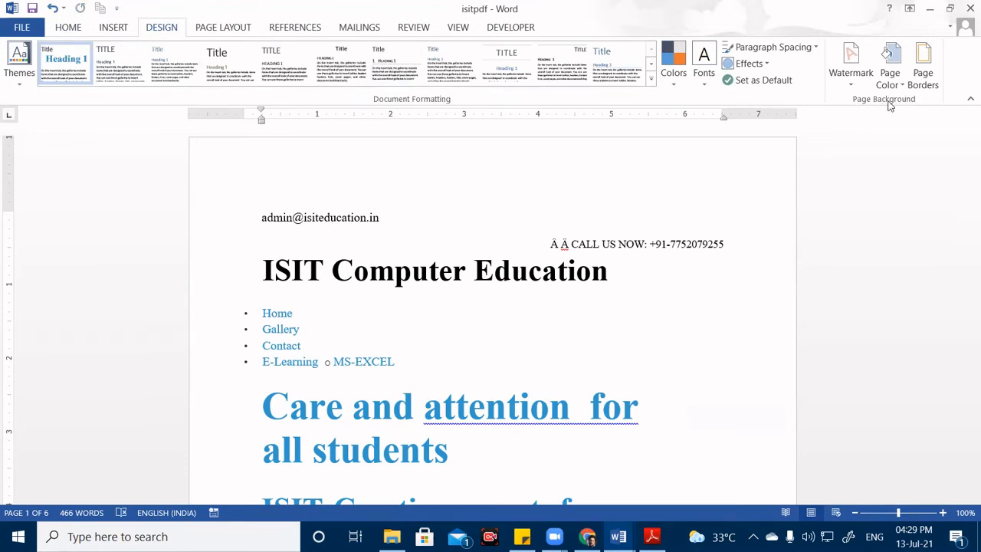
{"action": "left_click", "coordinate": [850, 79]}
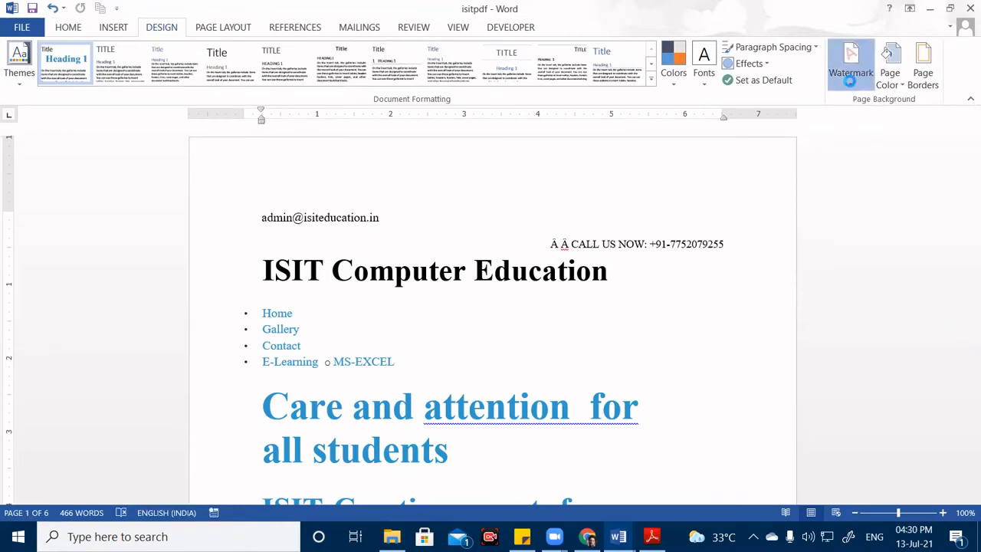
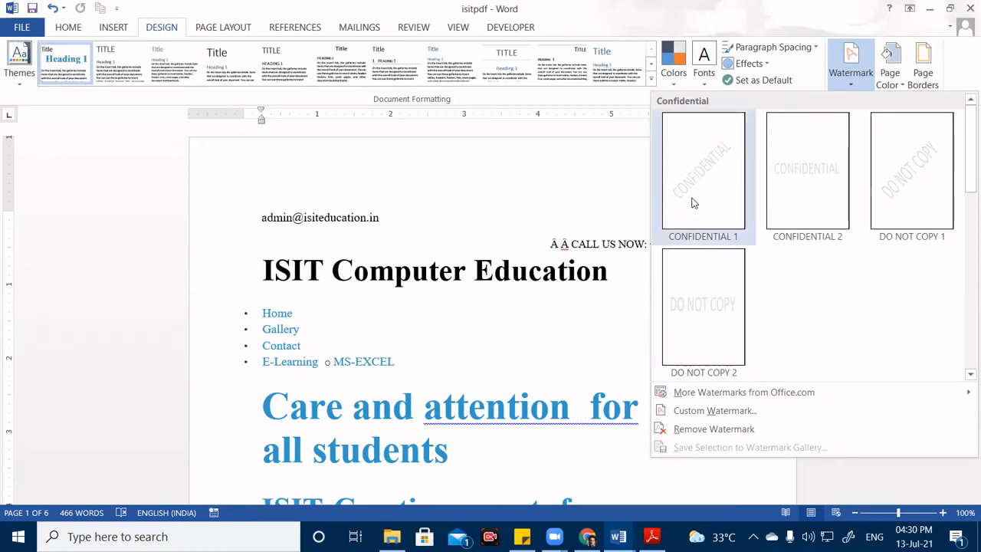
Apply the DO NOT COPY 2 watermark and scroll through the pages to check it.
{"action": "left_click", "coordinate": [697, 325]}
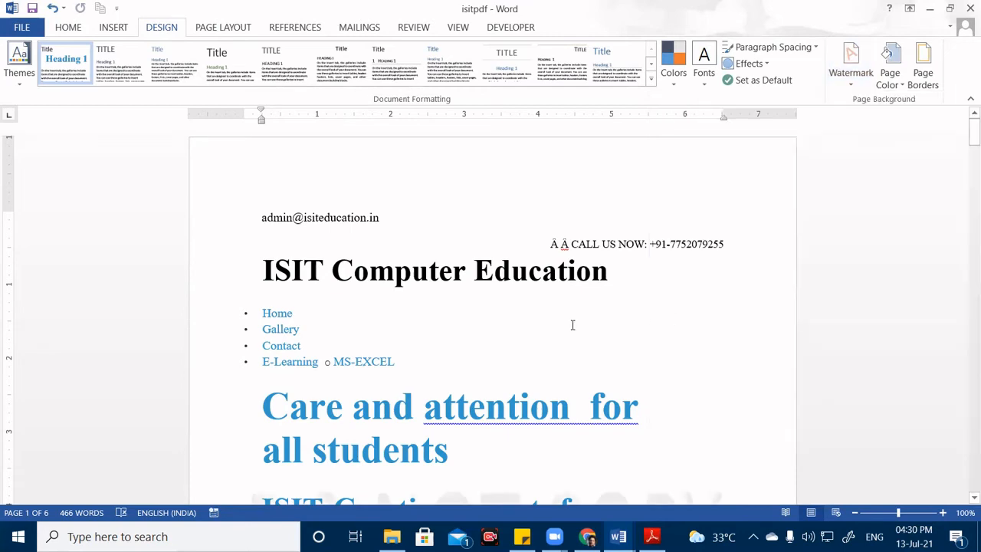
{"action": "scroll", "coordinate": [571, 325], "scroll_direction": "down", "scroll_amount": 8}
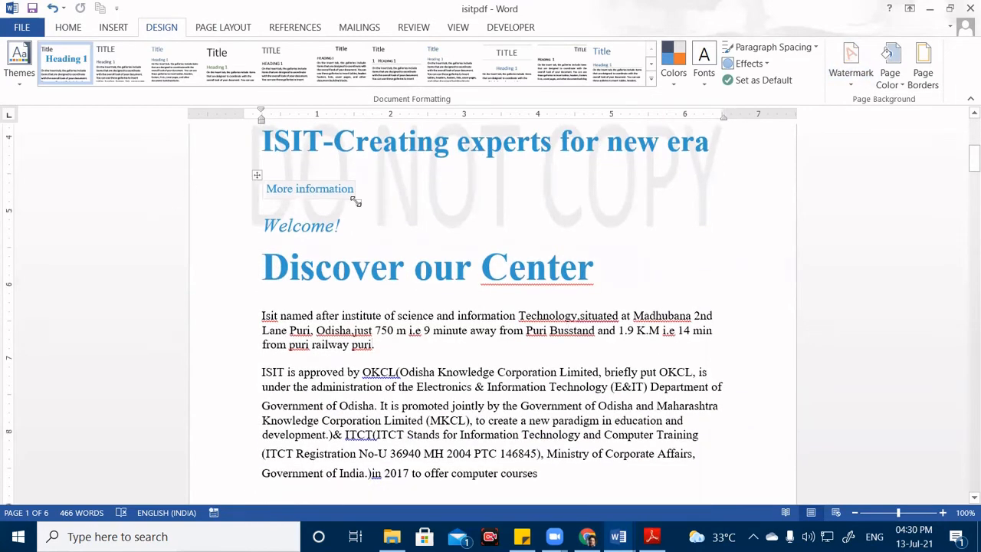
{"action": "scroll", "coordinate": [626, 233], "scroll_direction": "down", "scroll_amount": 10}
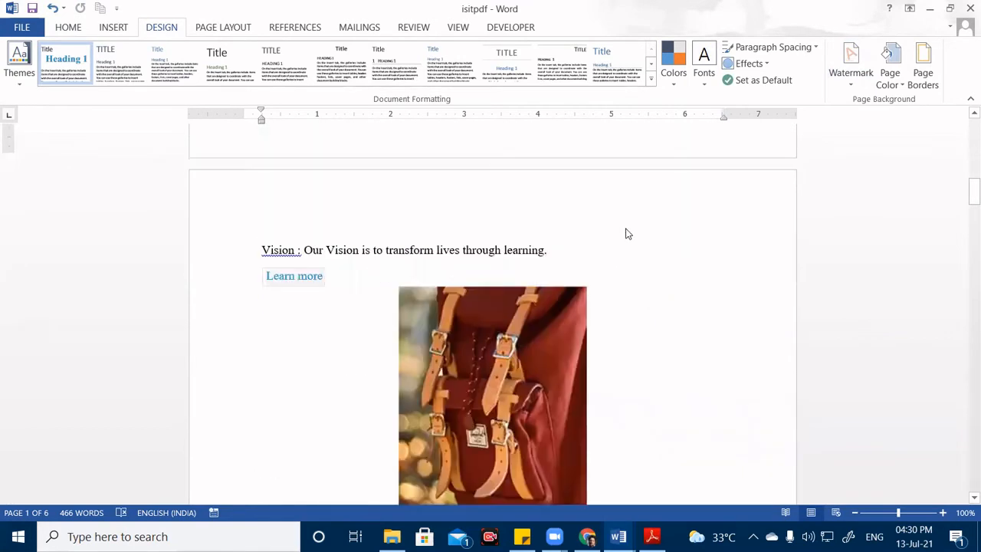
{"action": "scroll", "coordinate": [626, 234], "scroll_direction": "down", "scroll_amount": 7}
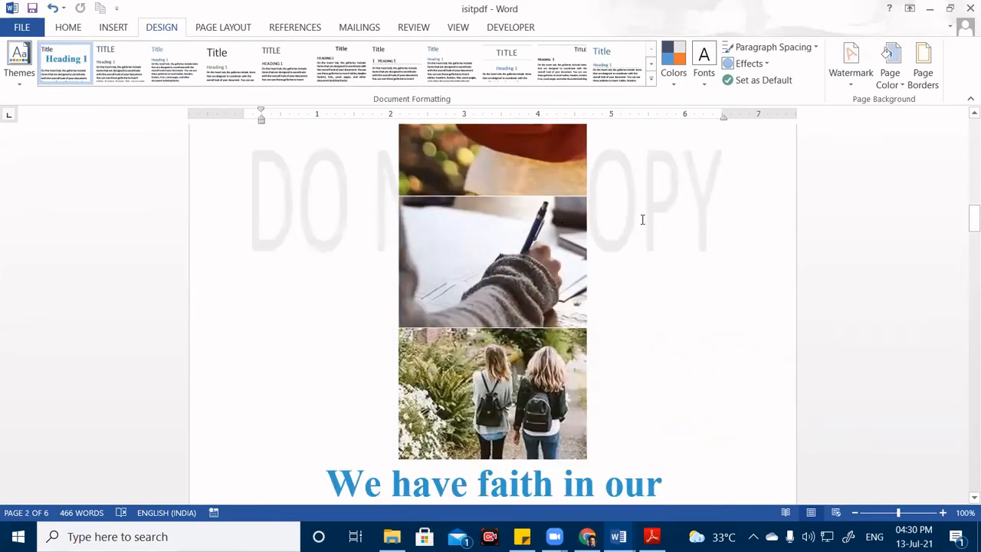
{"action": "scroll", "coordinate": [643, 223], "scroll_direction": "down", "scroll_amount": 18}
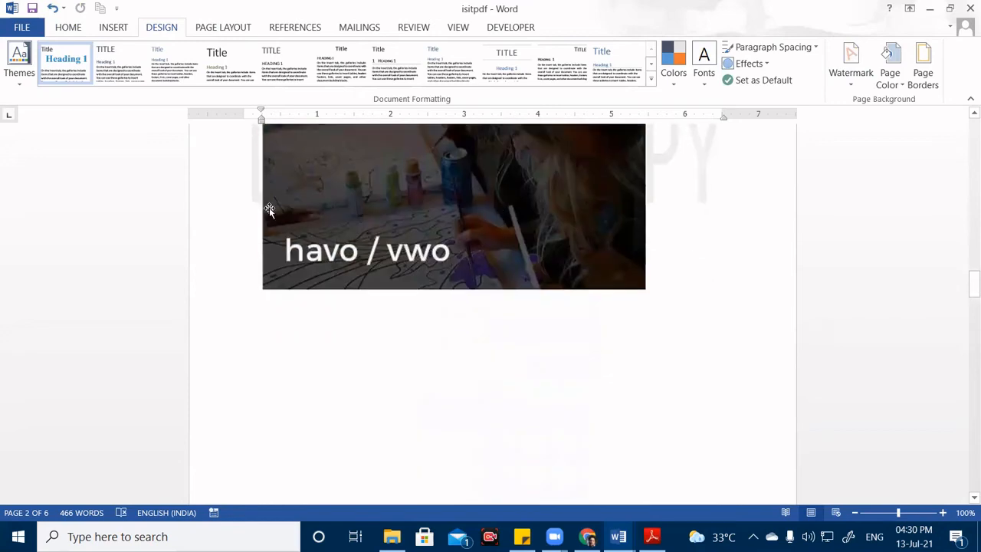
{"action": "scroll", "coordinate": [230, 233], "scroll_direction": "up", "scroll_amount": 3}
{"action": "scroll", "coordinate": [584, 266], "scroll_direction": "down", "scroll_amount": 10}
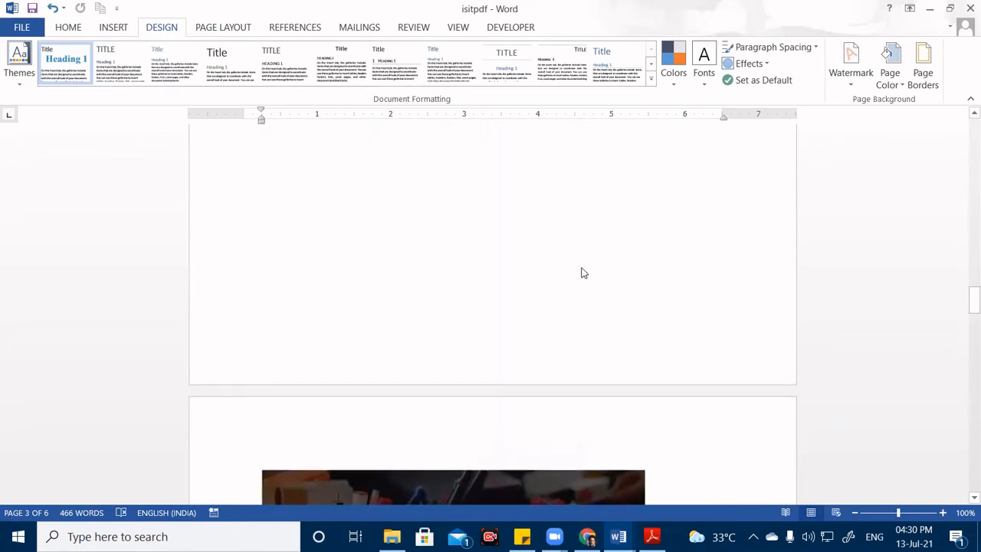
{"action": "scroll", "coordinate": [583, 273], "scroll_direction": "down", "scroll_amount": 11}
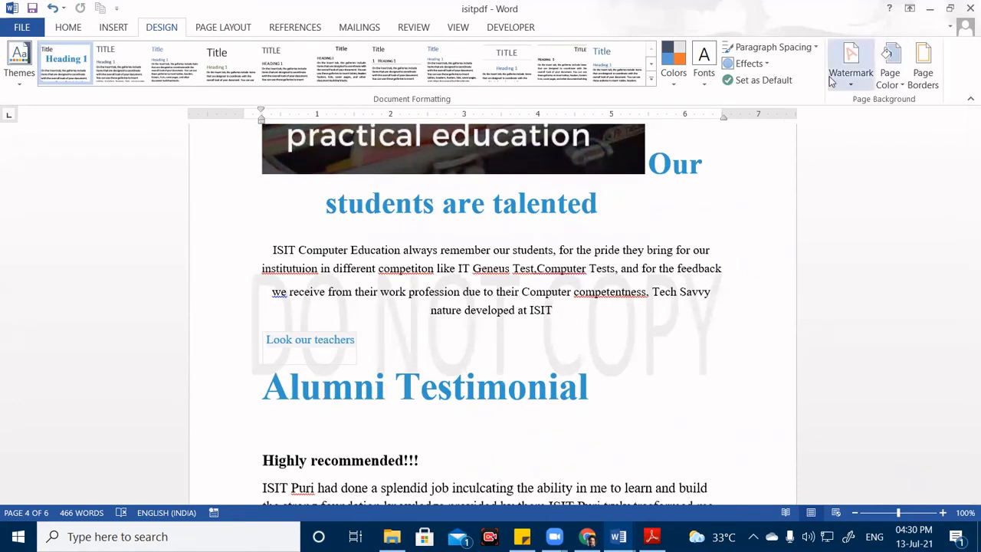
Replace it with the diagonal CONFIDENTIAL 1 watermark and review the pages.
{"action": "left_click", "coordinate": [850, 66]}
{"action": "left_click", "coordinate": [709, 172]}
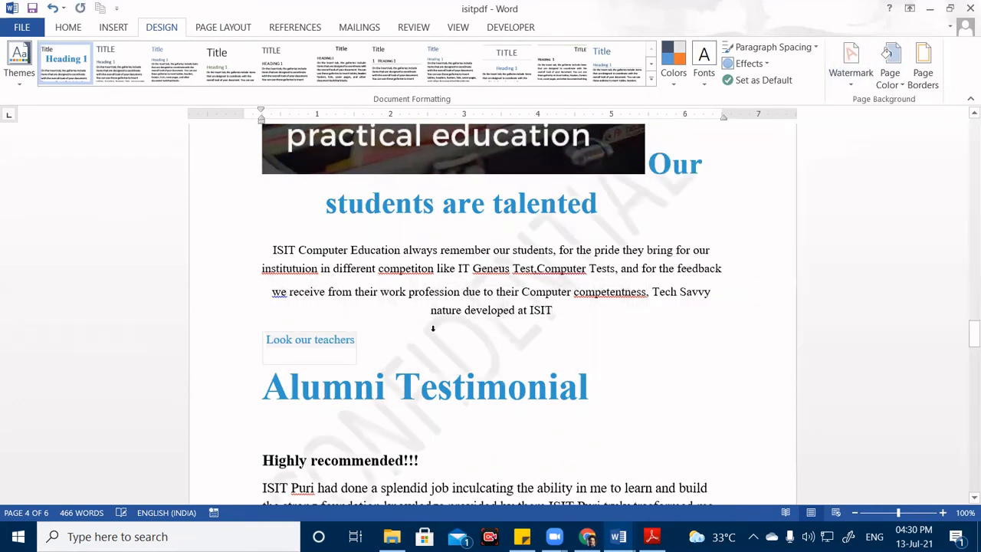
{"action": "scroll", "coordinate": [354, 381], "scroll_direction": "down", "scroll_amount": 4}
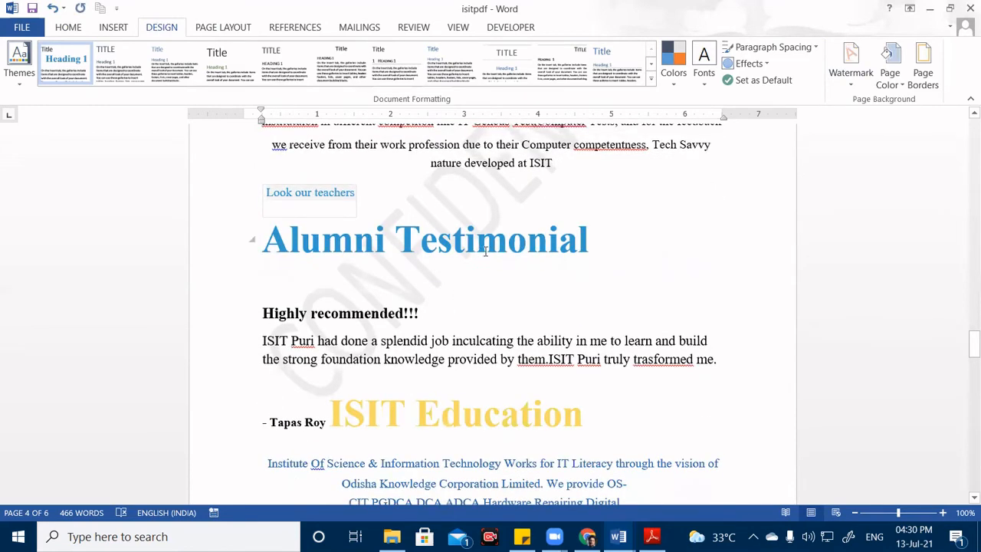
{"action": "scroll", "coordinate": [487, 252], "scroll_direction": "down", "scroll_amount": 20}
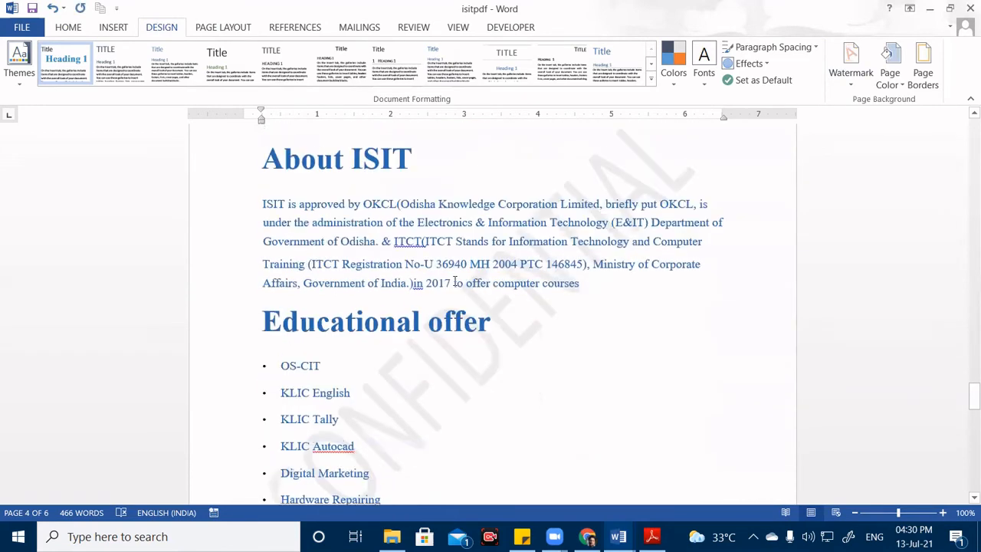
{"action": "scroll", "coordinate": [448, 286], "scroll_direction": "down", "scroll_amount": 2}
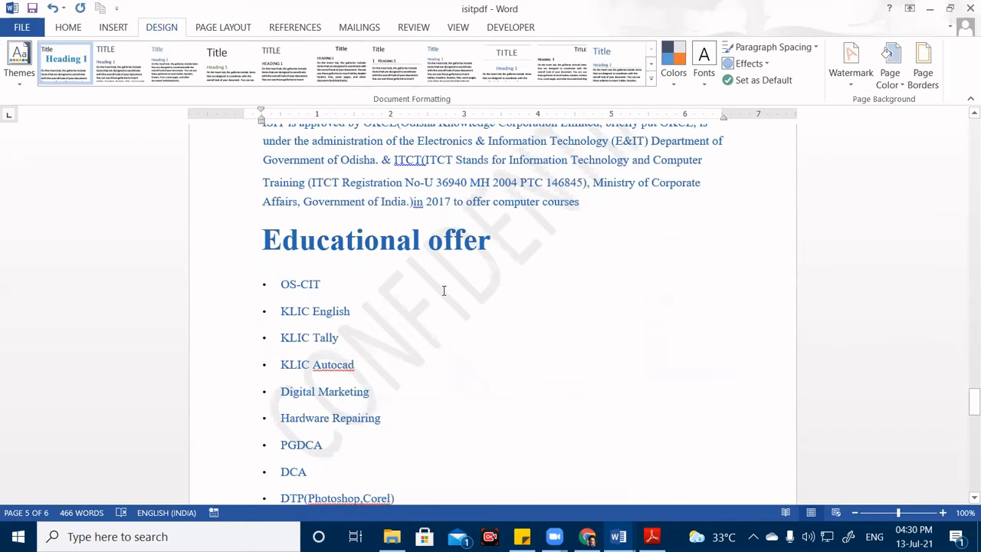
{"action": "scroll", "coordinate": [443, 291], "scroll_direction": "up", "scroll_amount": 10}
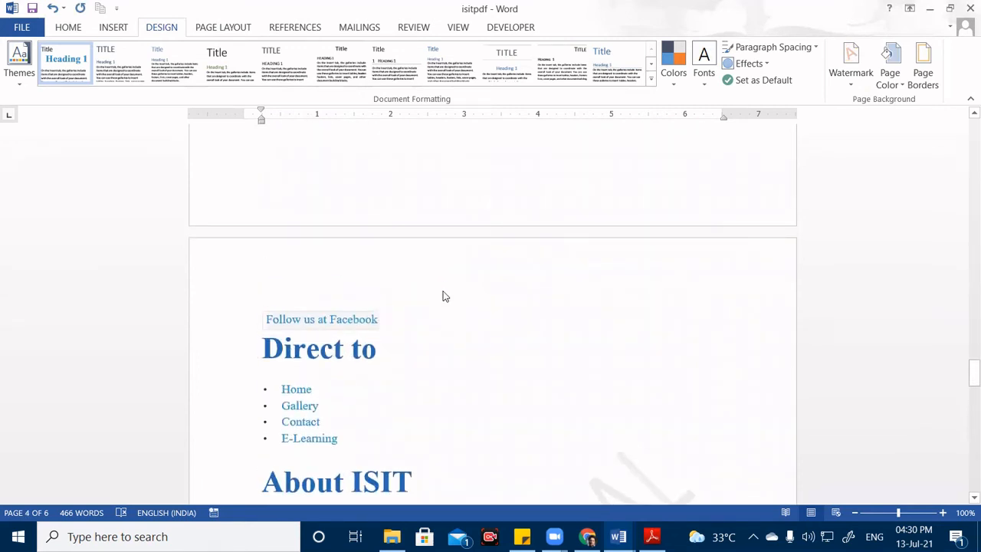
Use Remove Watermark to clear the watermark from every page.
{"action": "left_click", "coordinate": [851, 73]}
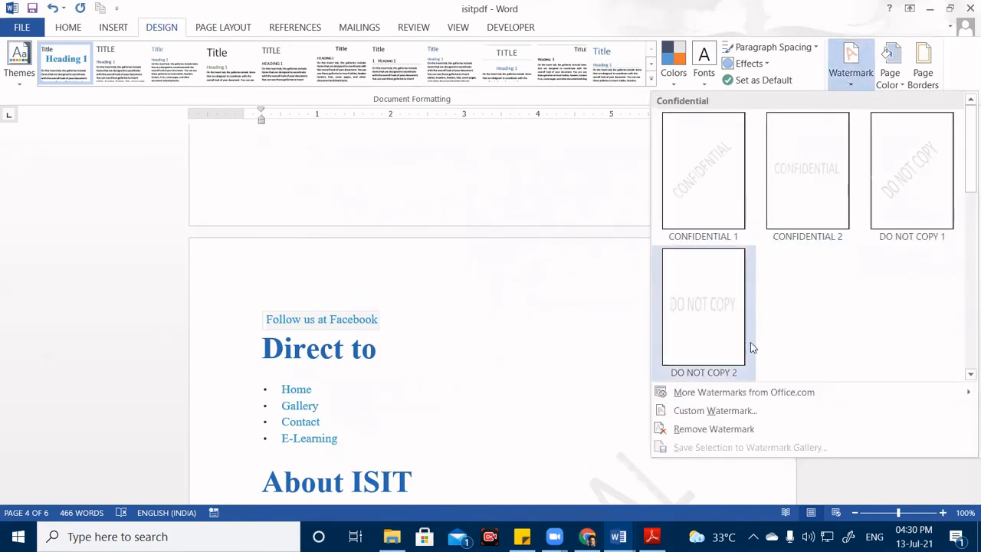
{"action": "mouse_move", "coordinate": [720, 397]}
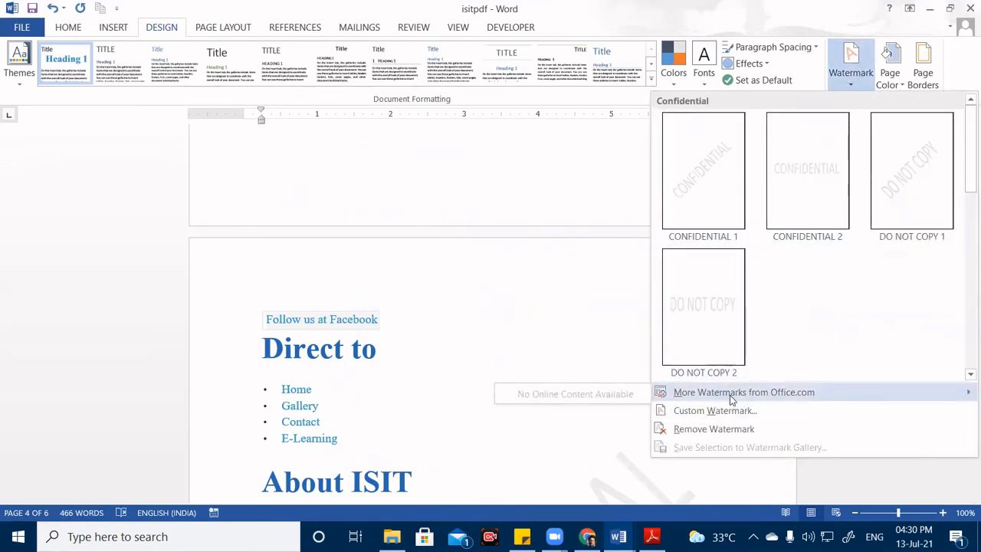
{"action": "left_click", "coordinate": [715, 431]}
{"action": "scroll", "coordinate": [568, 393], "scroll_direction": "down", "scroll_amount": 15}
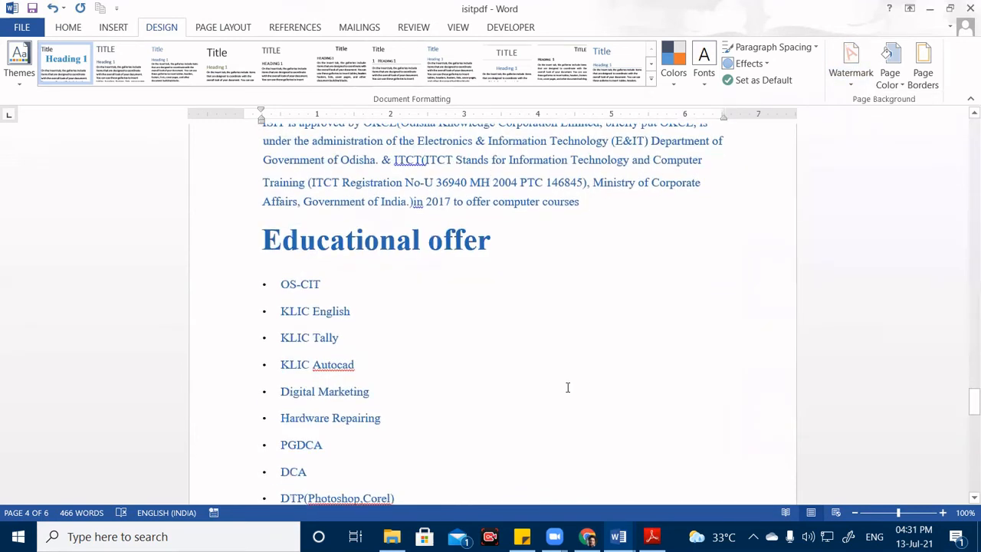
{"action": "scroll", "coordinate": [568, 389], "scroll_direction": "down", "scroll_amount": 2}
{"action": "scroll", "coordinate": [568, 388], "scroll_direction": "up", "scroll_amount": 7}
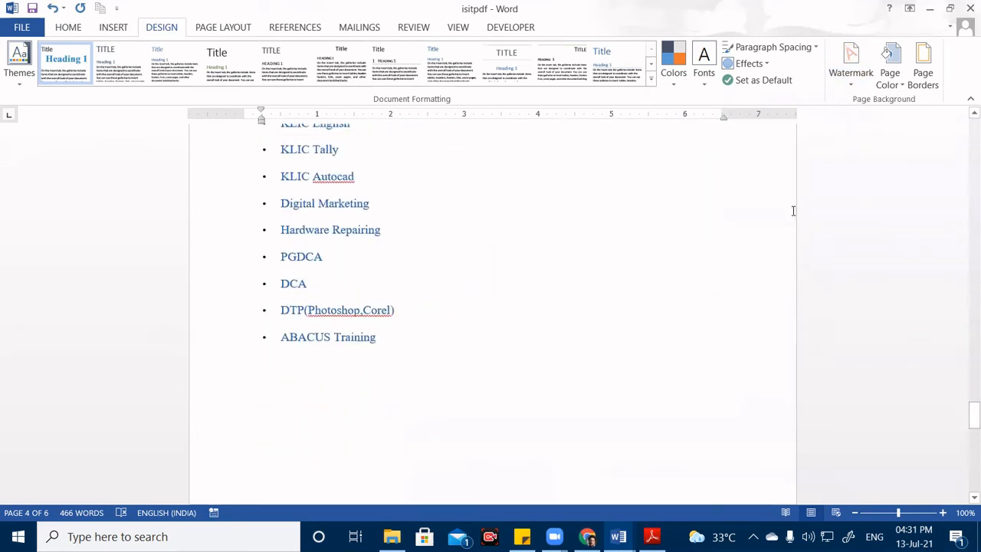
In Custom Watermark, switch to a text watermark and replace ASAP with ISIT Education.
{"action": "left_click", "coordinate": [853, 75]}
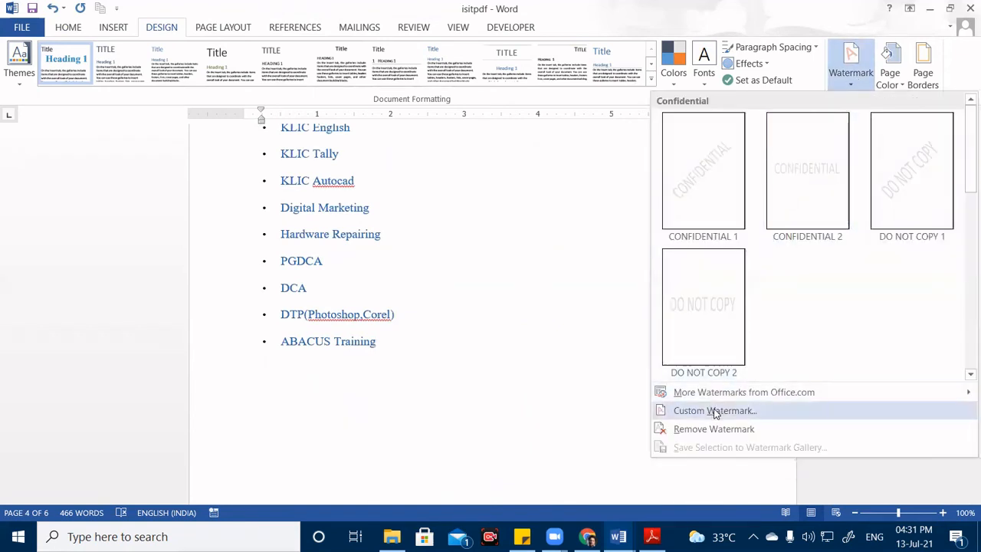
{"action": "left_click", "coordinate": [715, 411]}
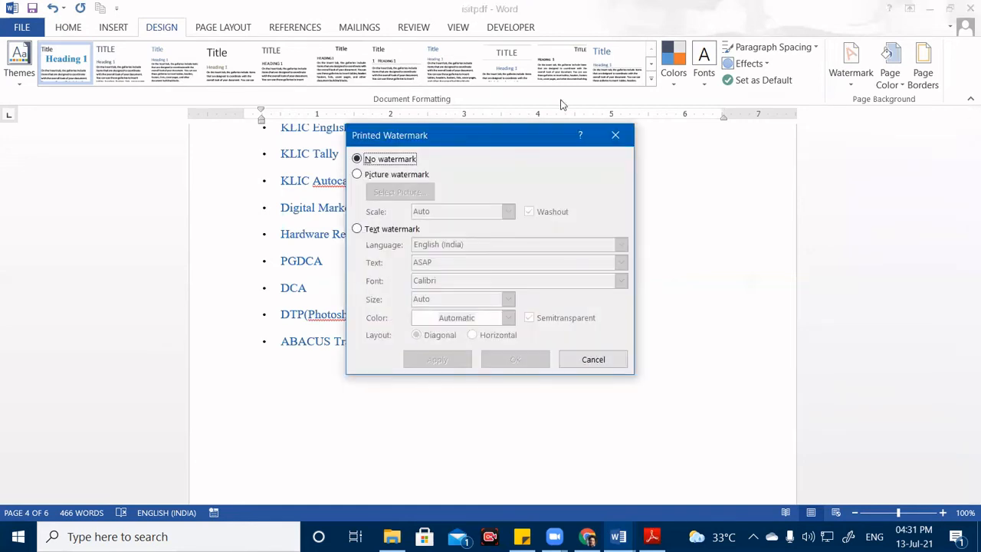
{"action": "left_click_drag", "start_coordinate": [473, 136], "coordinate": [536, 108]}
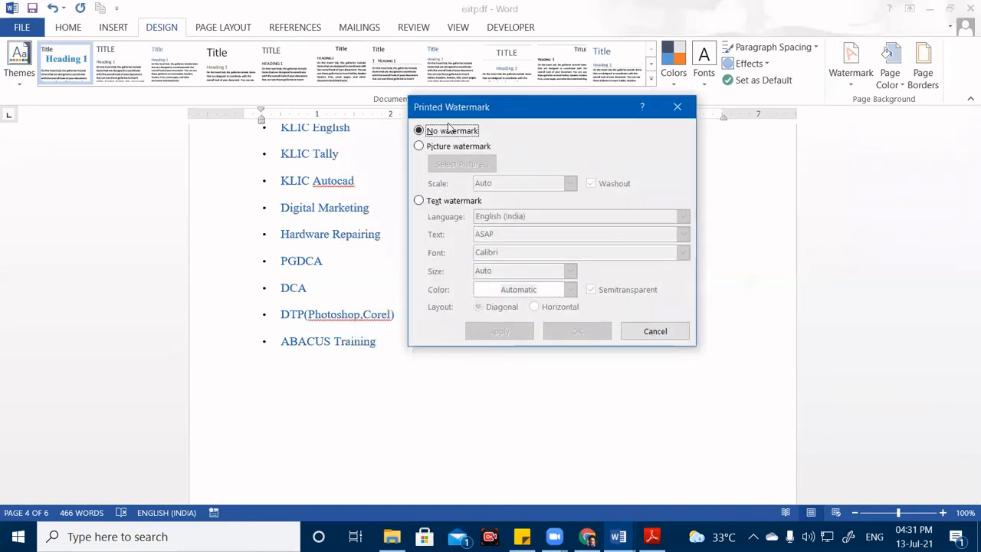
{"action": "left_click", "coordinate": [433, 132]}
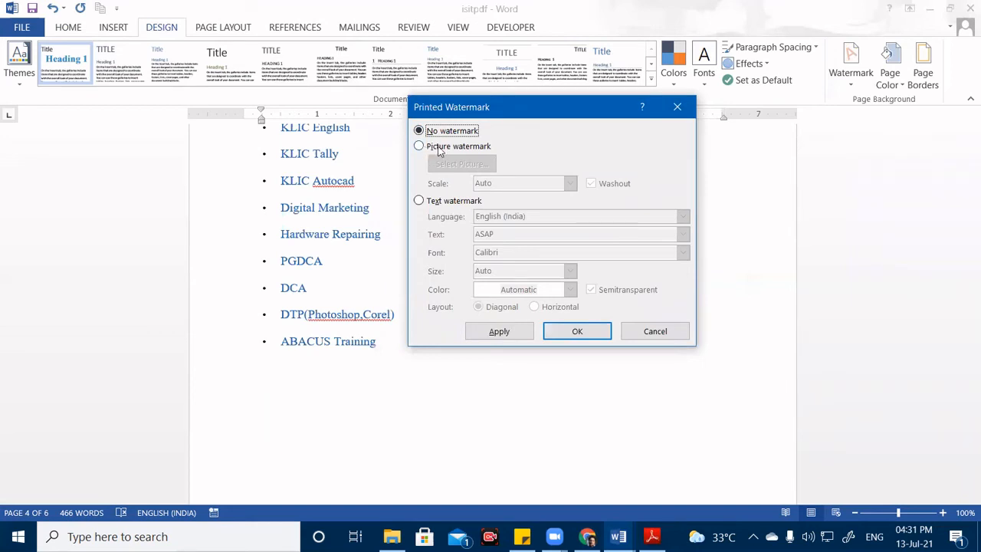
{"action": "left_click", "coordinate": [421, 203]}
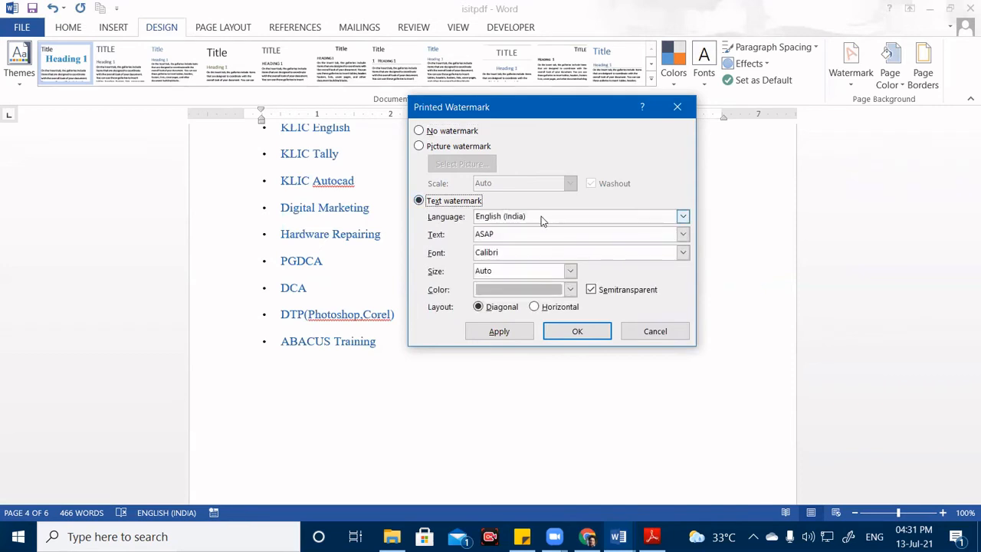
{"action": "double_click", "coordinate": [492, 236]}
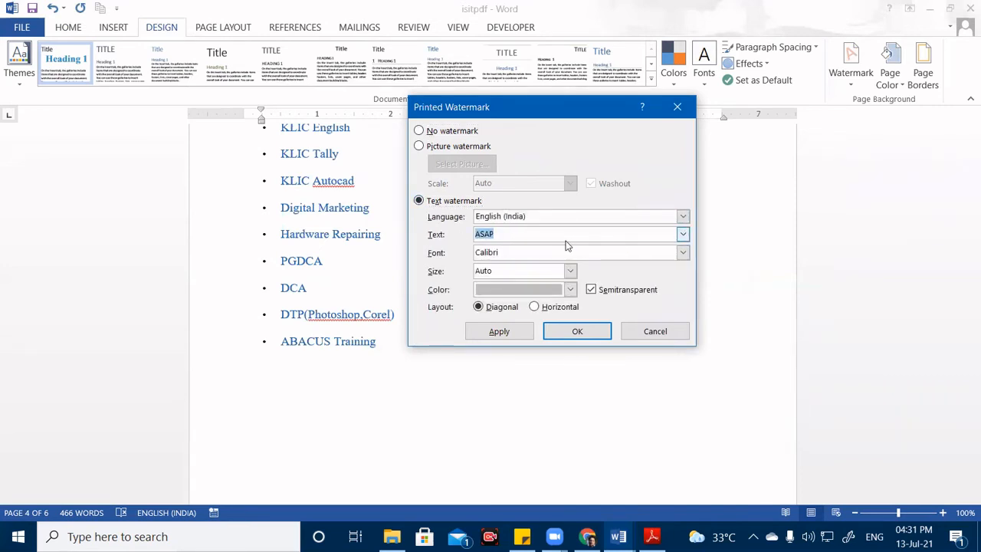
{"action": "key", "text": "BackSpace"}
{"action": "type", "text": "ISIT Education"}
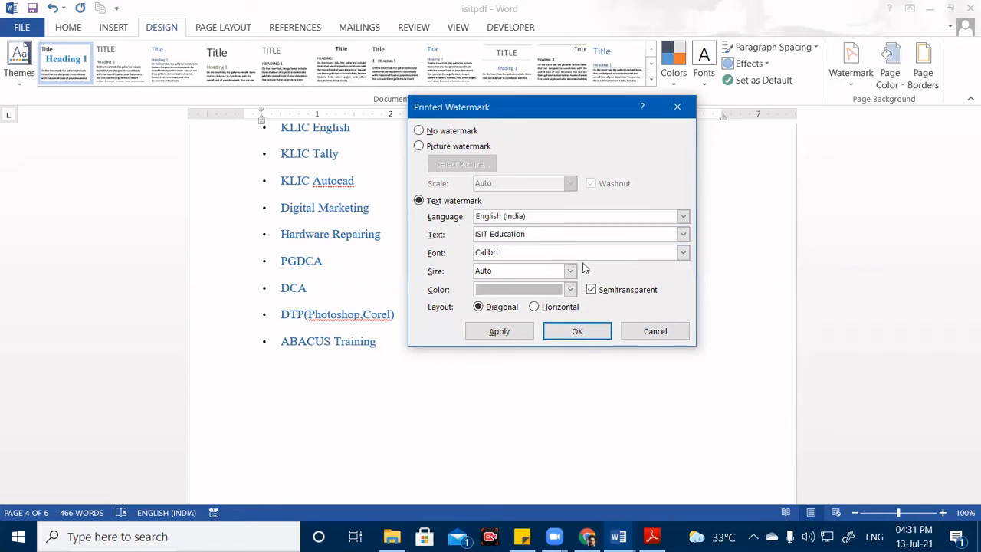
Set the watermark font to Arial Black and apply the diagonal text watermark.
{"action": "left_click", "coordinate": [685, 256]}
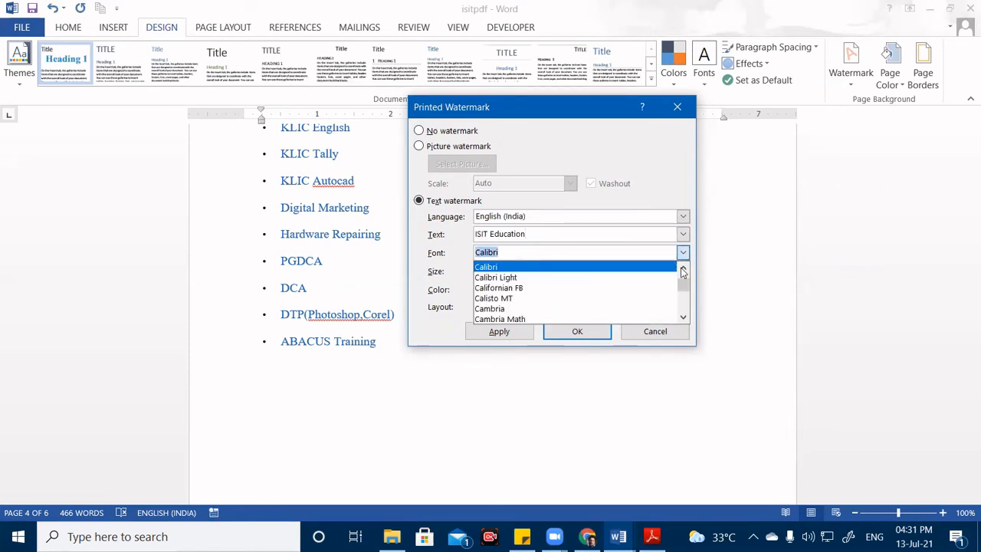
{"action": "mouse_move", "coordinate": [683, 284]}
{"action": "left_mouse_down"}
{"action": "mouse_move", "coordinate": [683, 310]}
{"action": "mouse_move", "coordinate": [684, 278]}
{"action": "left_mouse_up"}
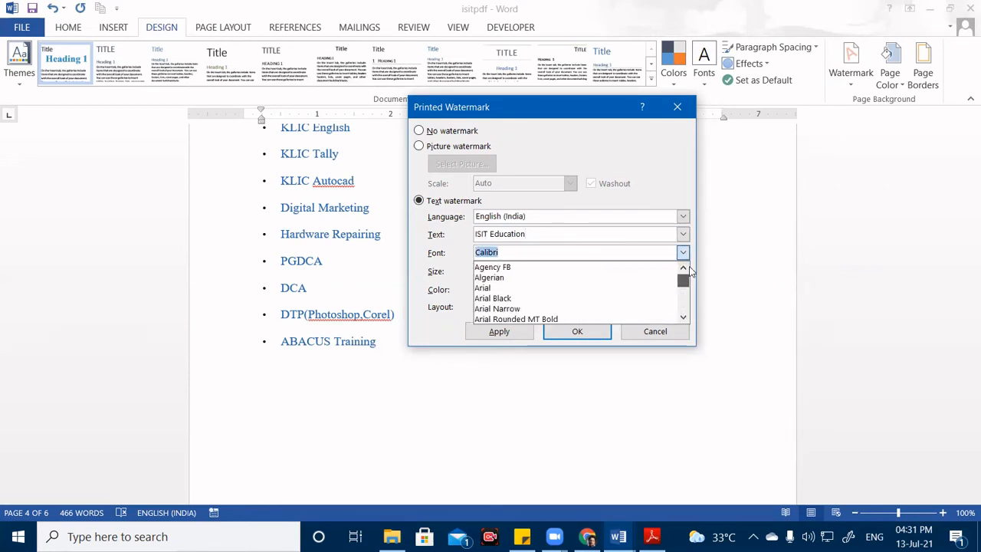
{"action": "left_click", "coordinate": [535, 299]}
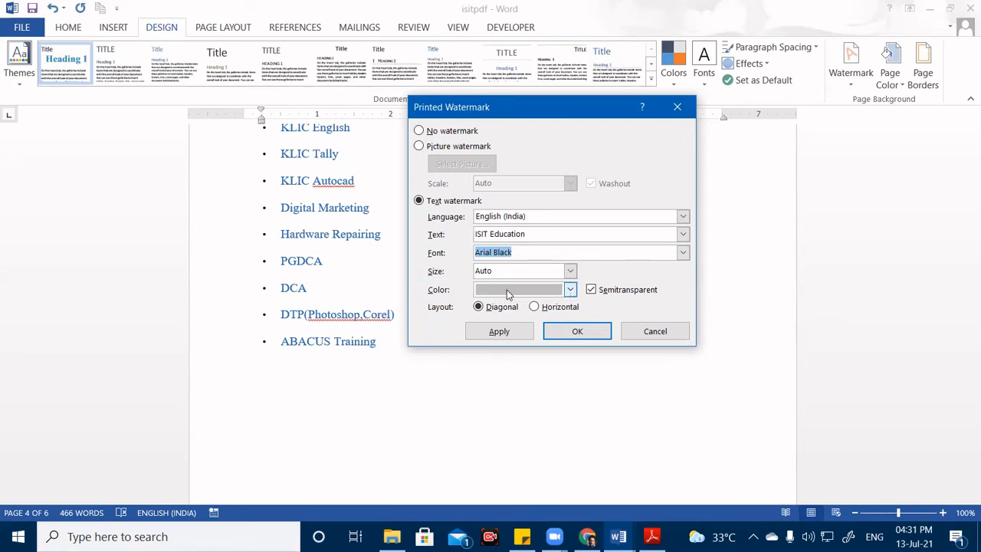
{"action": "left_click", "coordinate": [571, 337]}
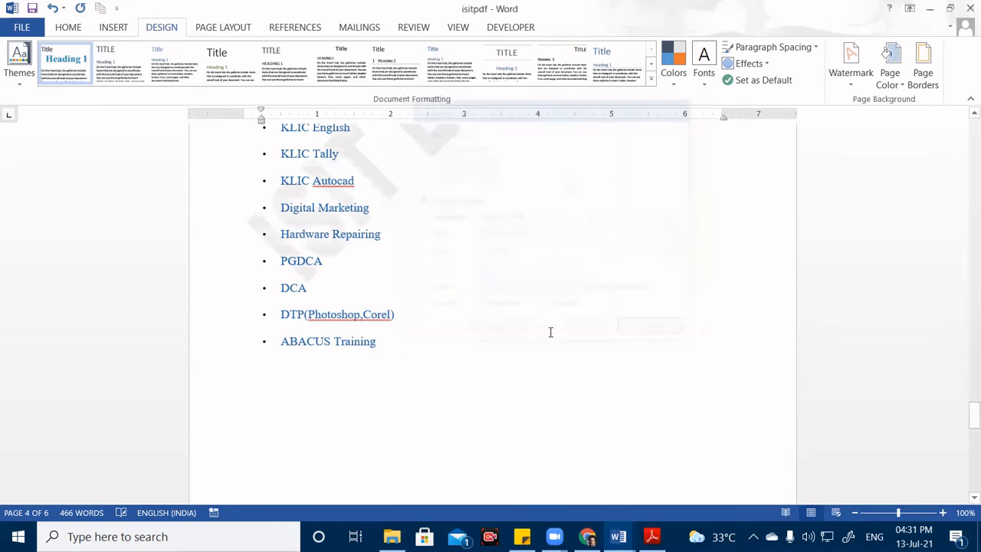
Change the ISIT Education watermark colour to orange in Custom Watermark.
{"action": "scroll", "coordinate": [351, 342], "scroll_direction": "up", "scroll_amount": 7}
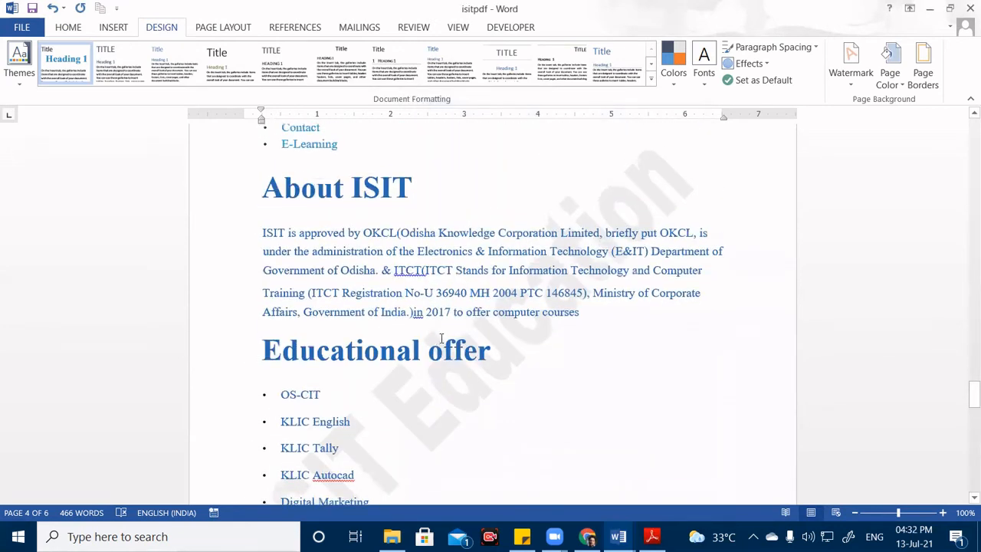
{"action": "scroll", "coordinate": [526, 338], "scroll_direction": "down", "scroll_amount": 20}
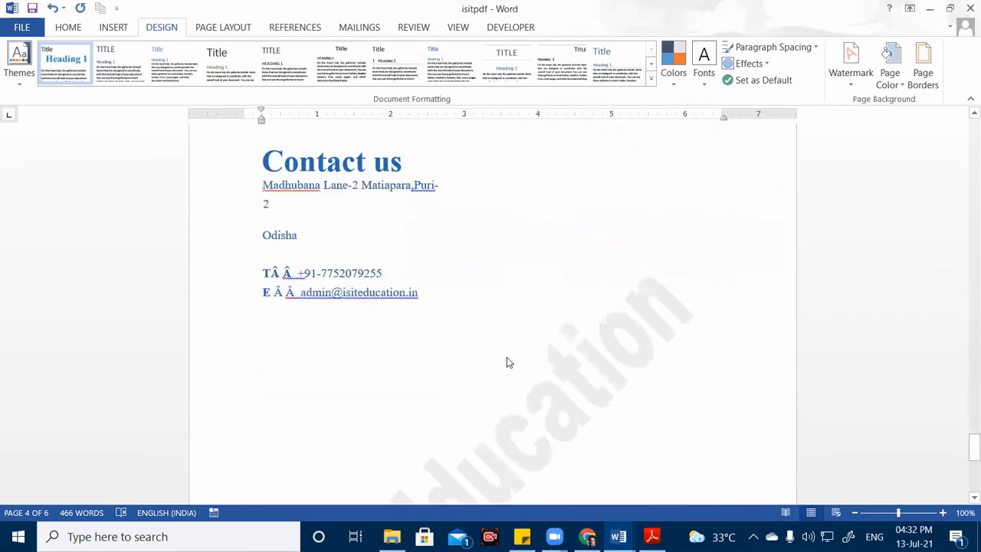
{"action": "scroll", "coordinate": [394, 377], "scroll_direction": "down", "scroll_amount": 1}
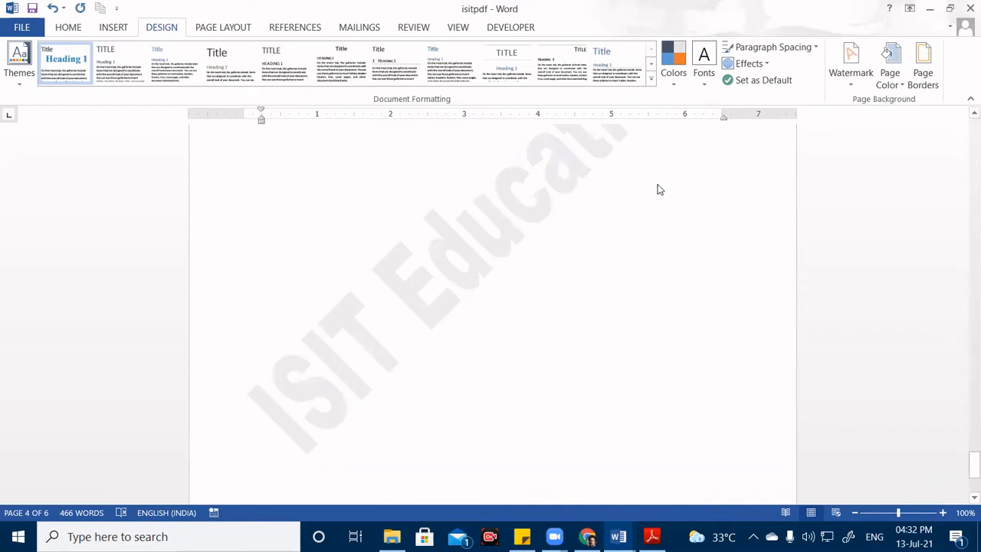
{"action": "left_click", "coordinate": [851, 82]}
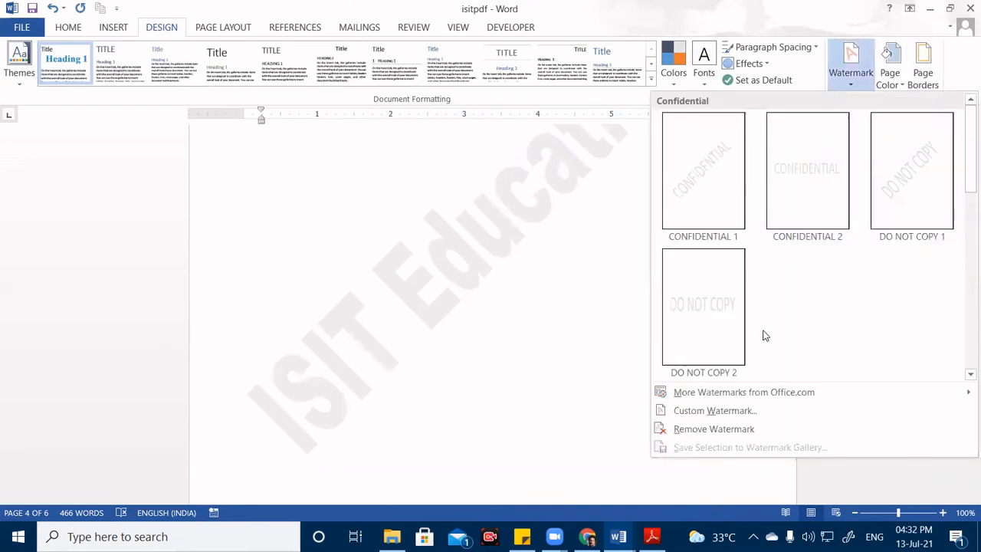
{"action": "left_click", "coordinate": [670, 410]}
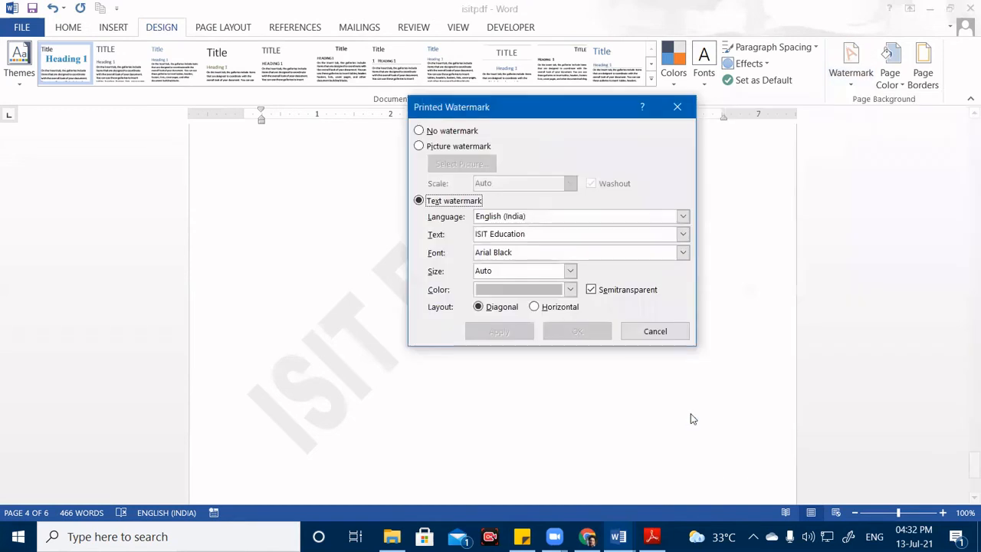
{"action": "left_click", "coordinate": [571, 290]}
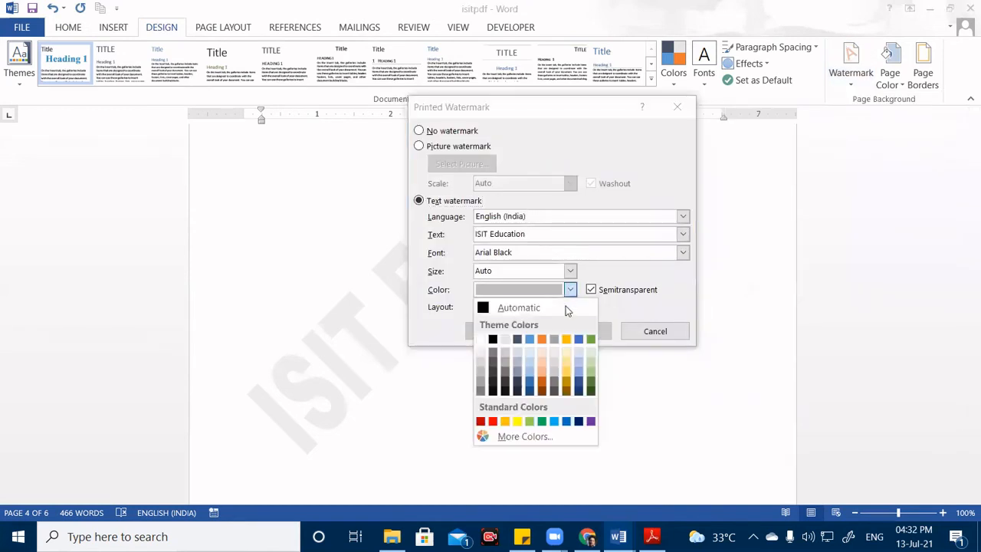
{"action": "left_click", "coordinate": [543, 338]}
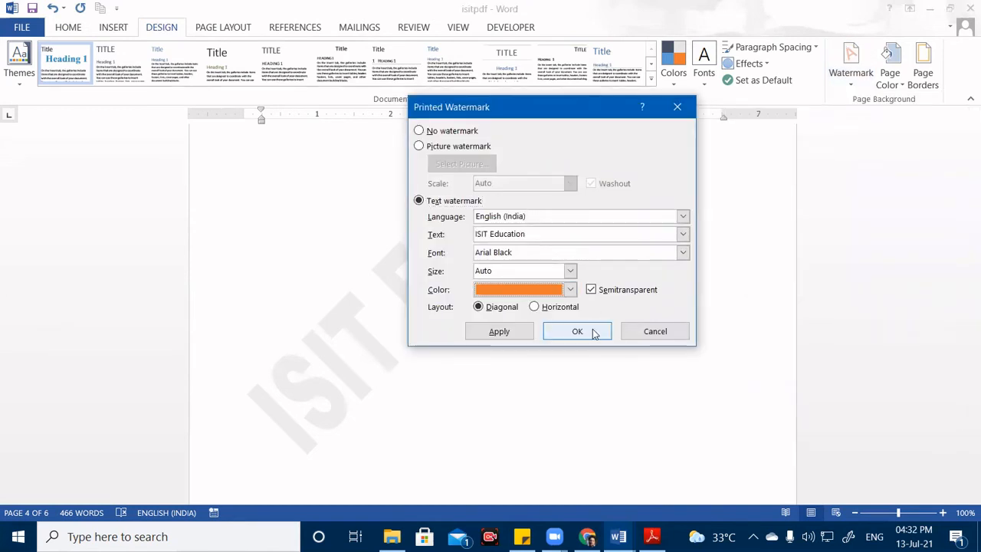
{"action": "left_click", "coordinate": [594, 332]}
Scroll through the pages to check the orange watermark, then show the Watermark gallery.
{"action": "scroll", "coordinate": [498, 338], "scroll_direction": "down", "scroll_amount": 15}
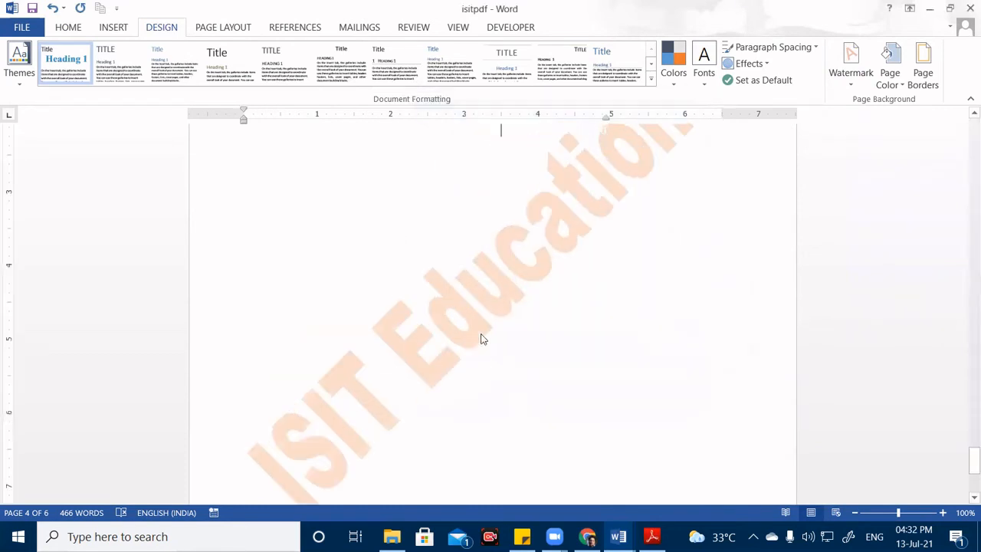
{"action": "scroll", "coordinate": [464, 341], "scroll_direction": "up", "scroll_amount": 10}
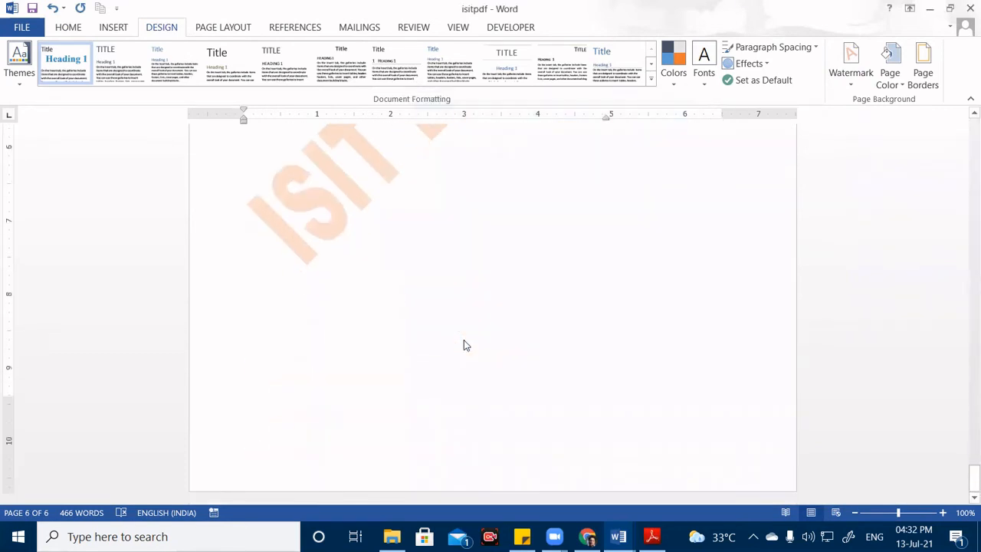
{"action": "scroll", "coordinate": [464, 340], "scroll_direction": "up", "scroll_amount": 20}
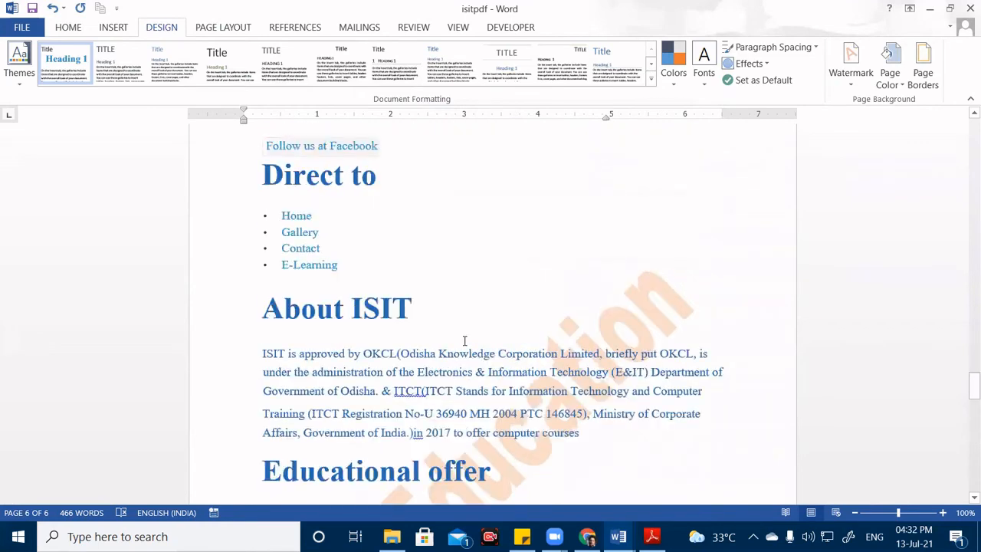
{"action": "scroll", "coordinate": [464, 341], "scroll_direction": "up", "scroll_amount": 2}
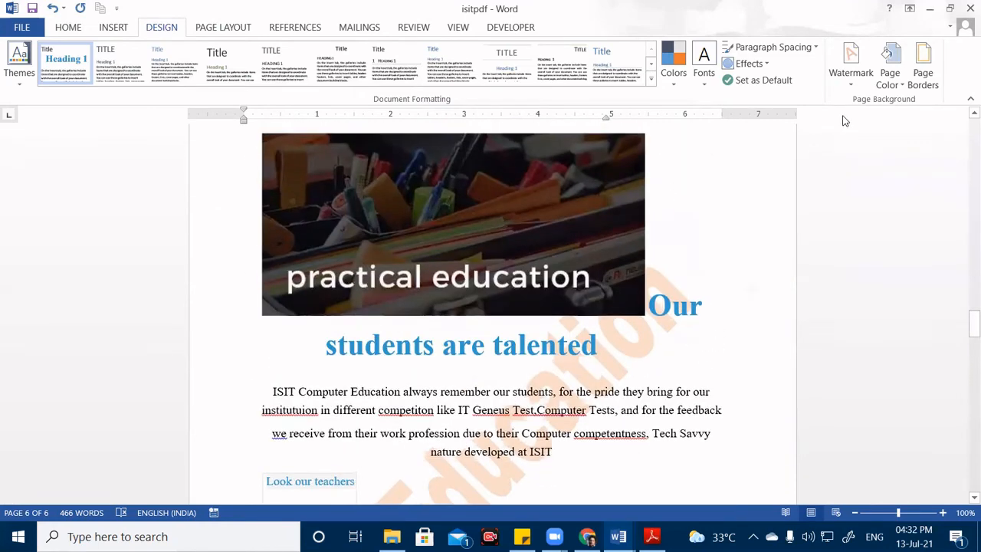
{"action": "left_click", "coordinate": [851, 68]}
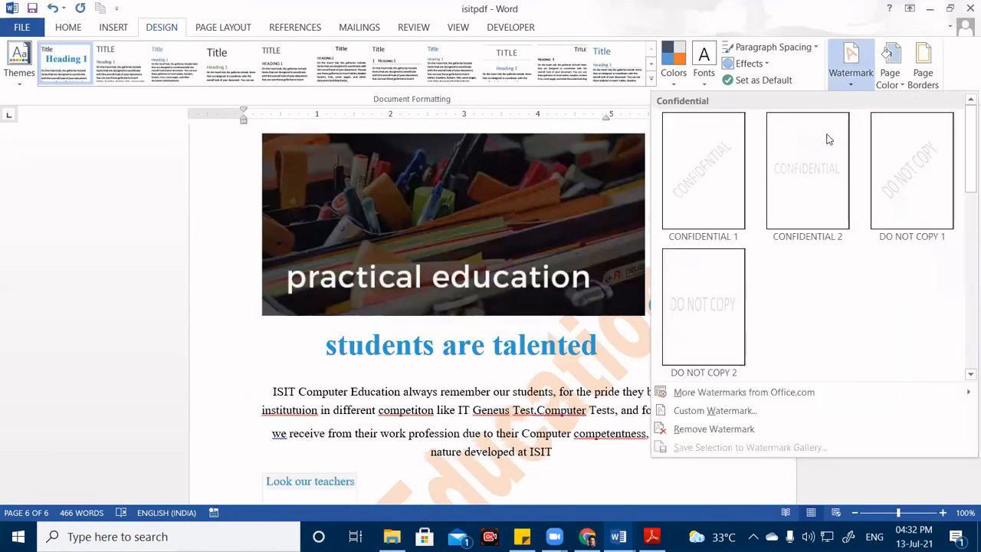
Open Custom Watermark and browse the Language list without changing it.
{"action": "left_click", "coordinate": [748, 418]}
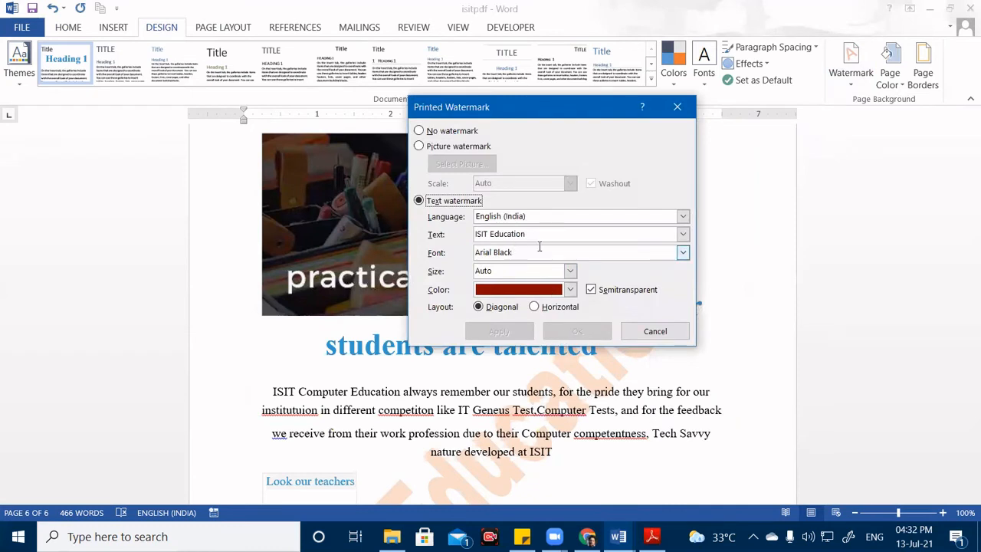
{"action": "left_click", "coordinate": [683, 218]}
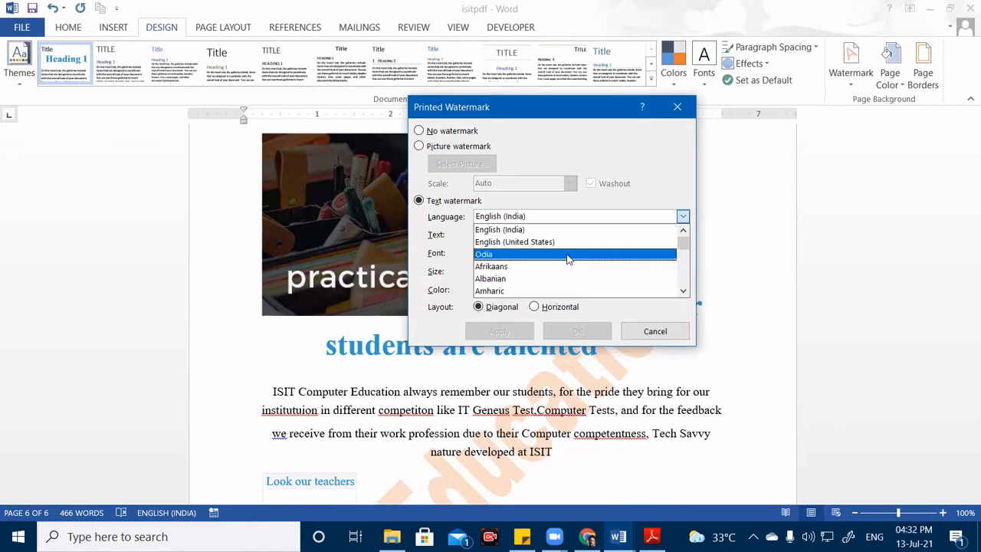
{"action": "scroll", "coordinate": [567, 259], "scroll_direction": "down", "scroll_amount": 8}
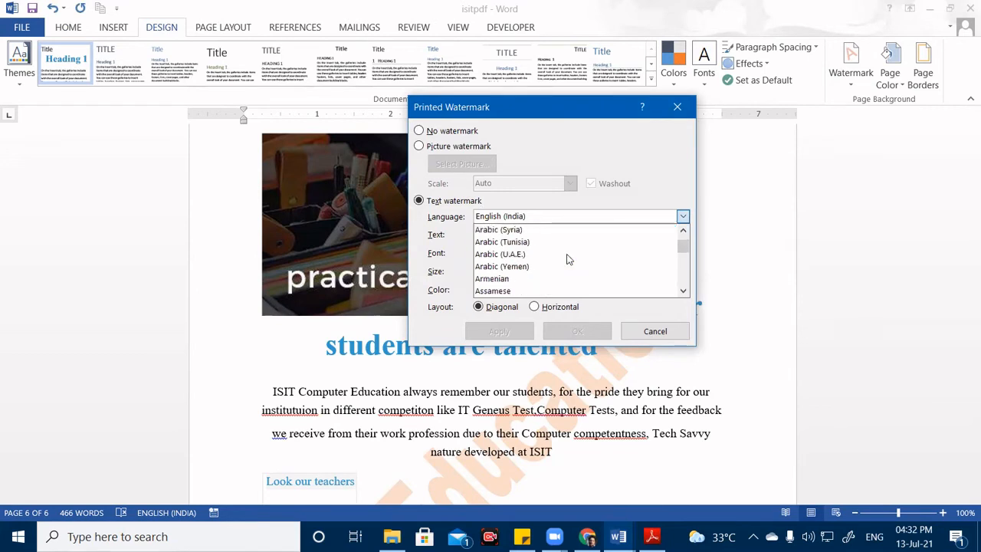
{"action": "scroll", "coordinate": [568, 259], "scroll_direction": "down", "scroll_amount": 10}
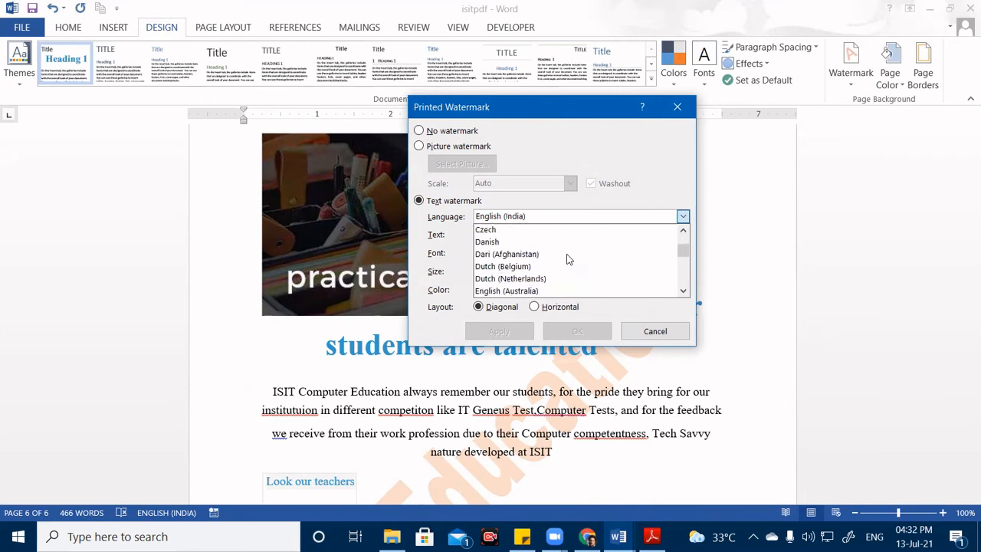
{"action": "scroll", "coordinate": [567, 259], "scroll_direction": "down", "scroll_amount": 10}
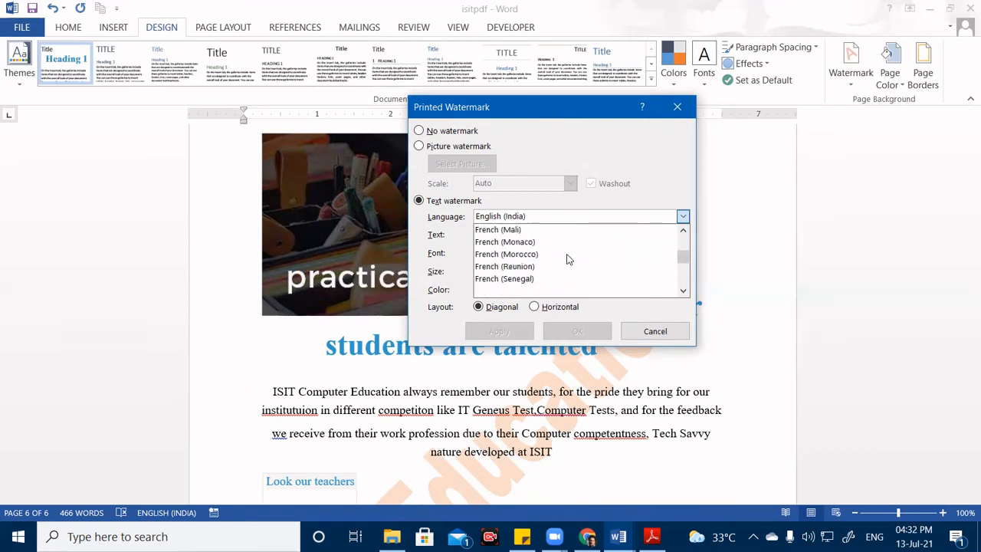
{"action": "scroll", "coordinate": [567, 259], "scroll_direction": "down", "scroll_amount": 2}
{"action": "left_click_drag", "start_coordinate": [680, 258], "coordinate": [682, 268]}
{"action": "scroll", "coordinate": [673, 280], "scroll_direction": "down", "scroll_amount": 5}
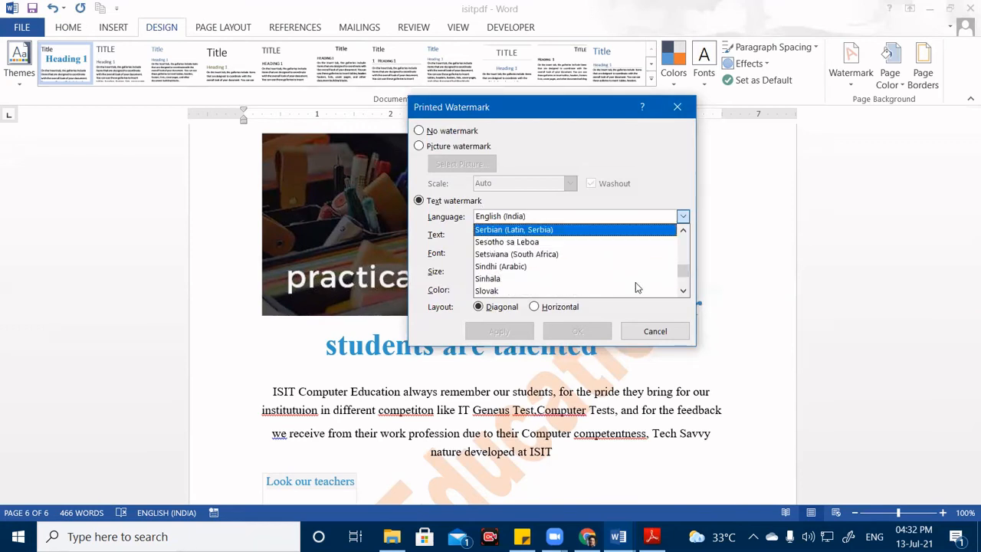
{"action": "scroll", "coordinate": [635, 283], "scroll_direction": "down", "scroll_amount": 12}
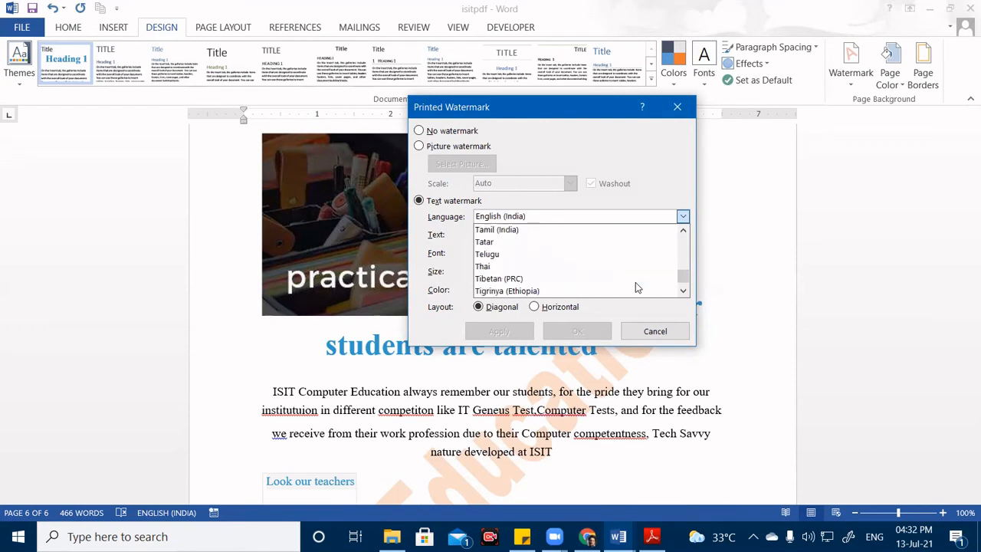
{"action": "scroll", "coordinate": [635, 287], "scroll_direction": "up", "scroll_amount": 15}
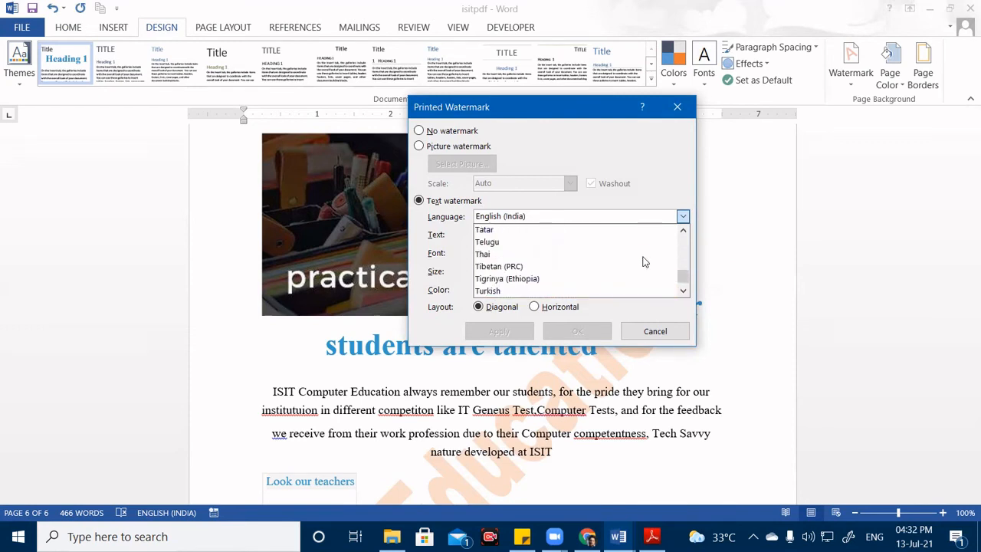
{"action": "left_click", "coordinate": [571, 219]}
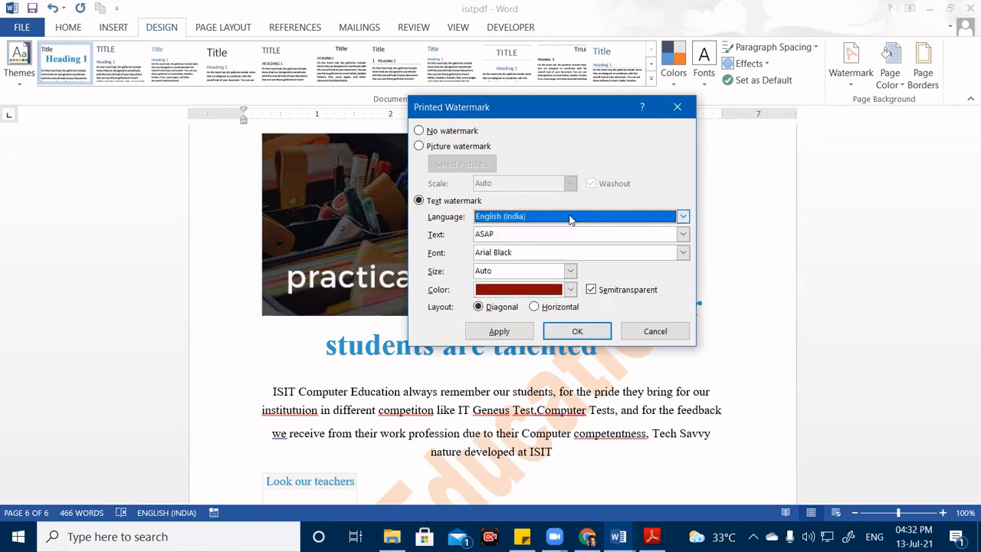
Select Odia as the watermark language, loading Odia sample text.
{"action": "left_click", "coordinate": [571, 216]}
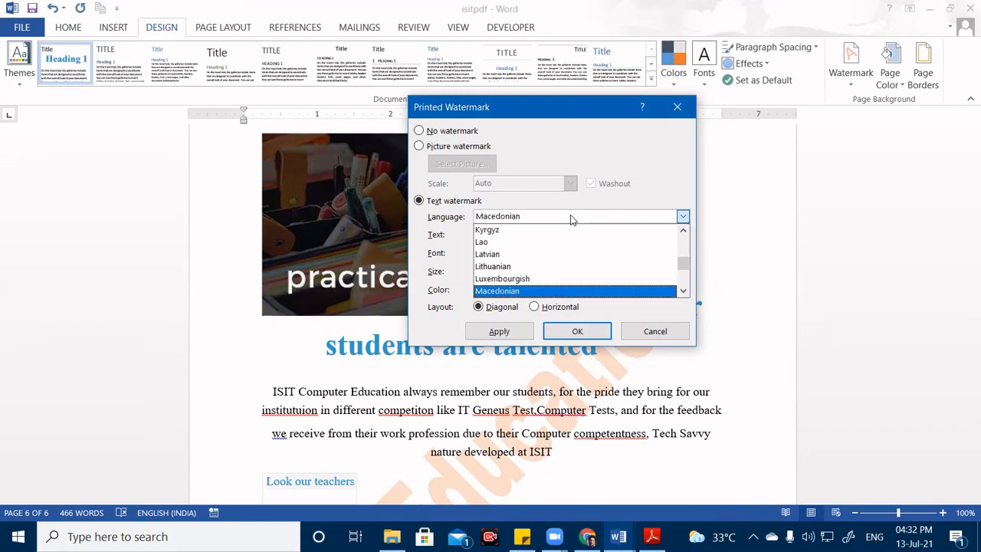
{"action": "key", "text": "Up"}
{"action": "key", "text": "Up"}
{"action": "key", "text": "Down"}
{"action": "key", "text": "m"}
{"action": "key", "text": "m"}
{"action": "key", "text": "m"}
{"action": "key", "text": "m"}
{"action": "key", "text": "m"}
{"action": "key", "text": "m"}
{"action": "key", "text": "m"}
{"action": "key", "text": "m"}
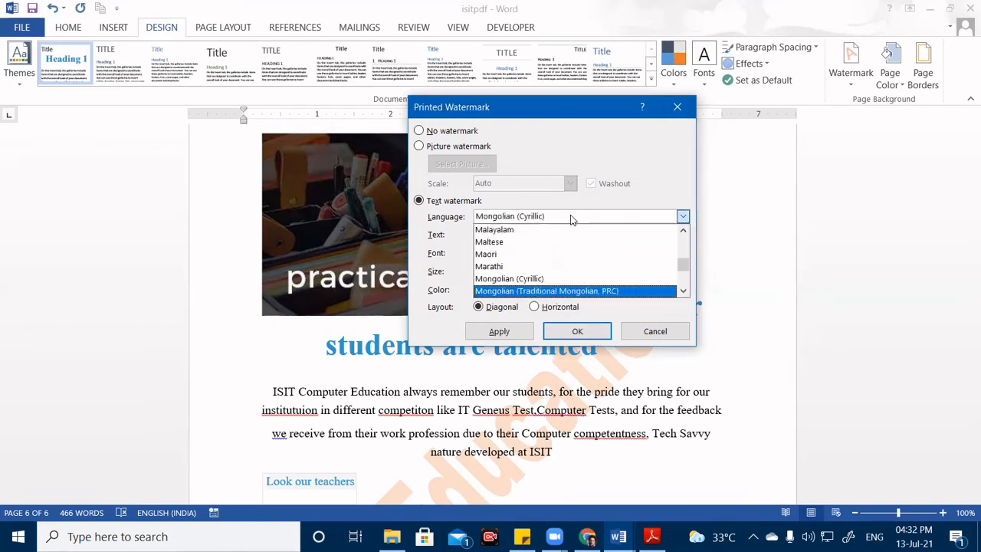
{"action": "key", "text": "o"}
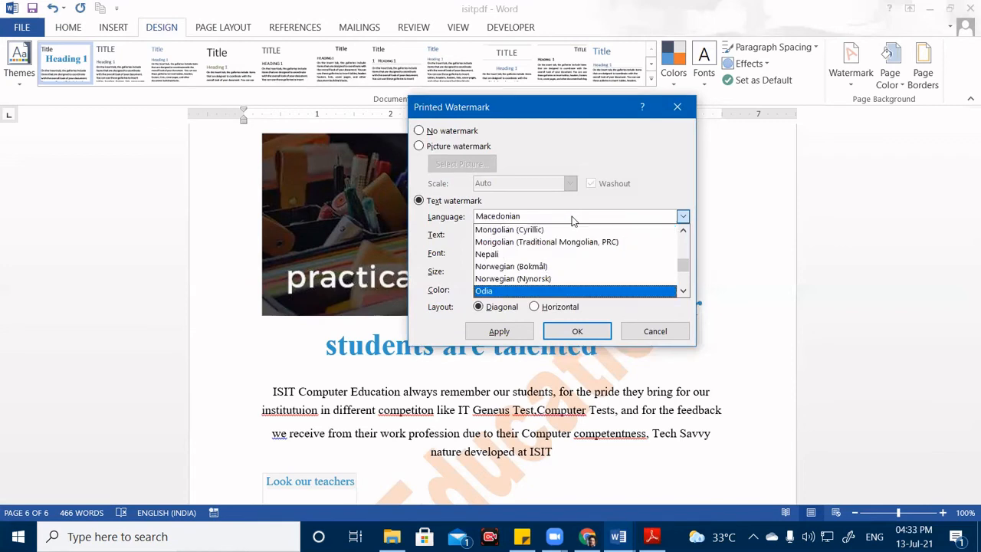
{"action": "key", "text": "Return"}
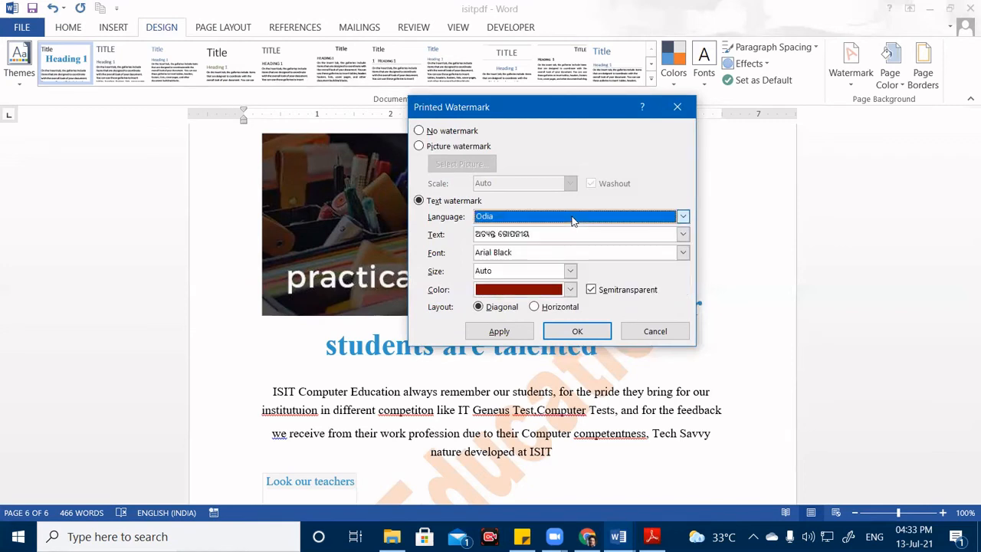
Delete the Odia sample wording, leaving the watermark Text box empty.
{"action": "left_click", "coordinate": [543, 234]}
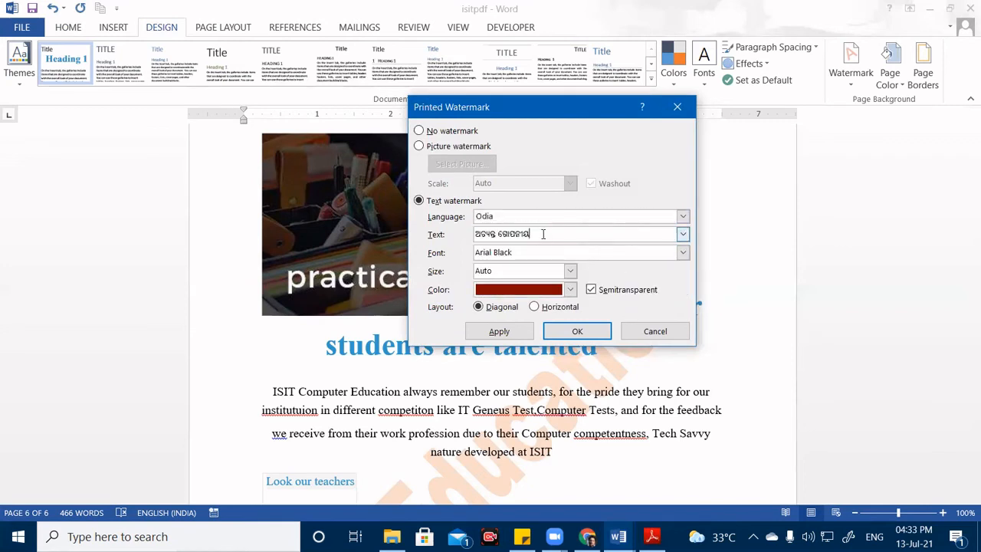
{"action": "left_click_drag", "start_coordinate": [542, 234], "coordinate": [422, 230]}
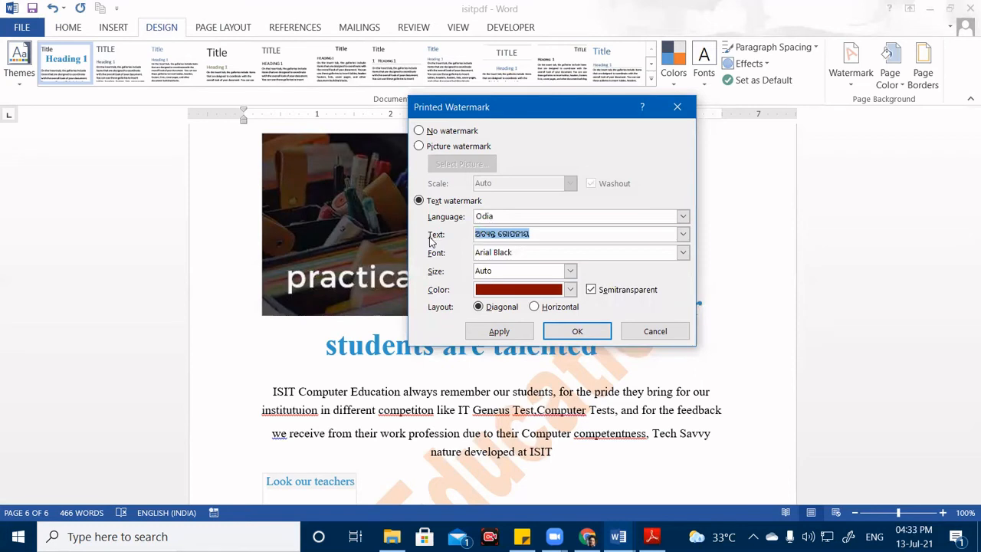
{"action": "key", "text": "BackSpace"}
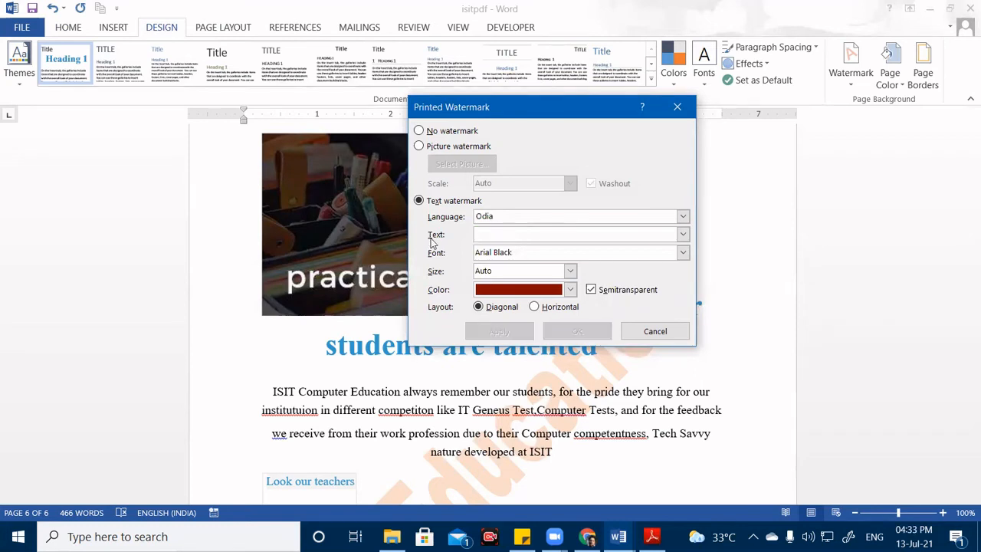
{"action": "type", "text": "k"}
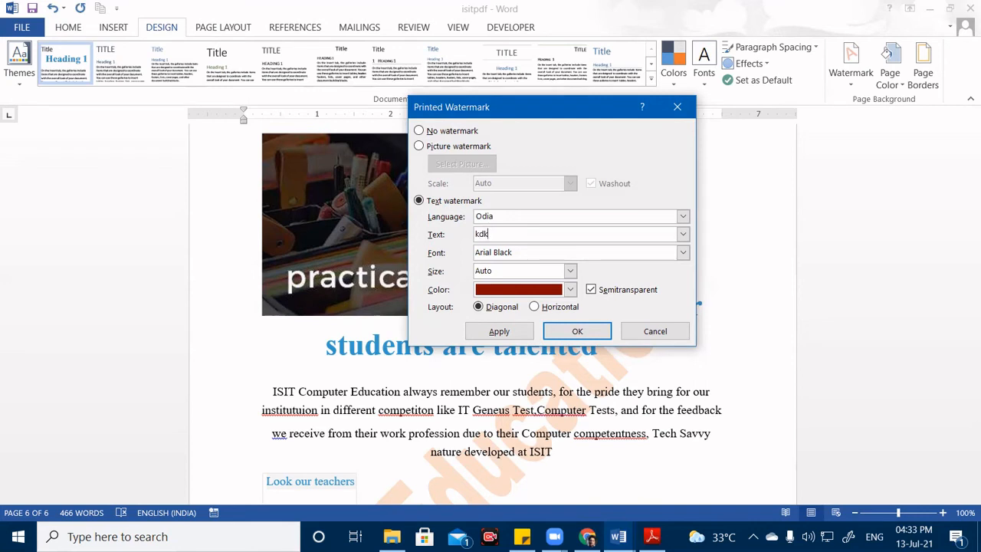
{"action": "type", "text": "dk"}
{"action": "key", "text": "BackSpace"}
{"action": "key", "text": "BackSpace"}
{"action": "key", "text": "BackSpace"}
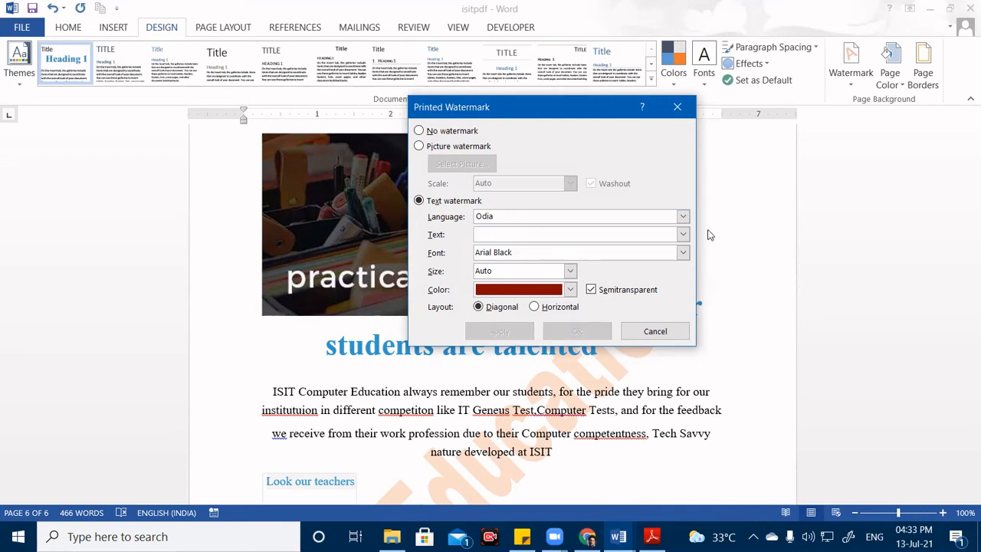
{"action": "left_click", "coordinate": [683, 234]}
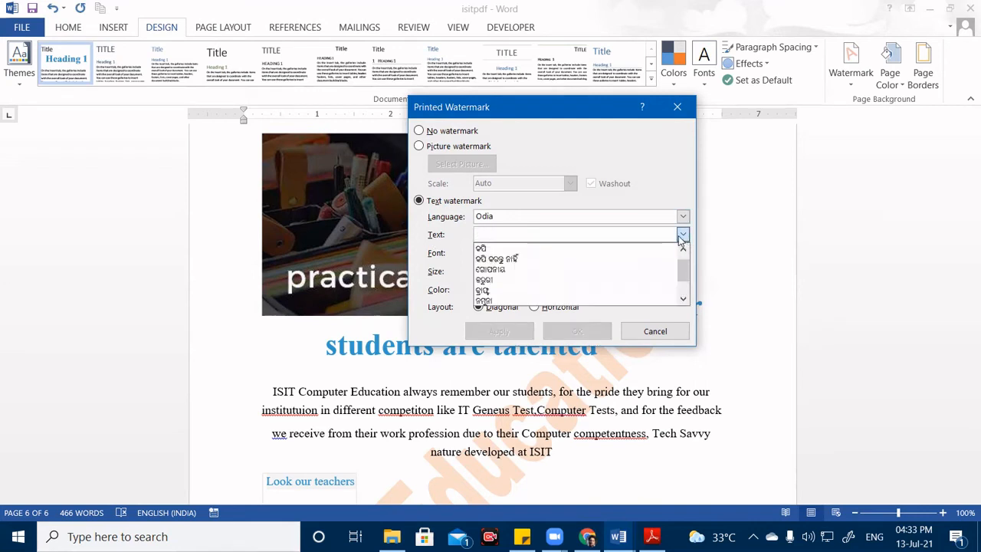
{"action": "left_click", "coordinate": [564, 231]}
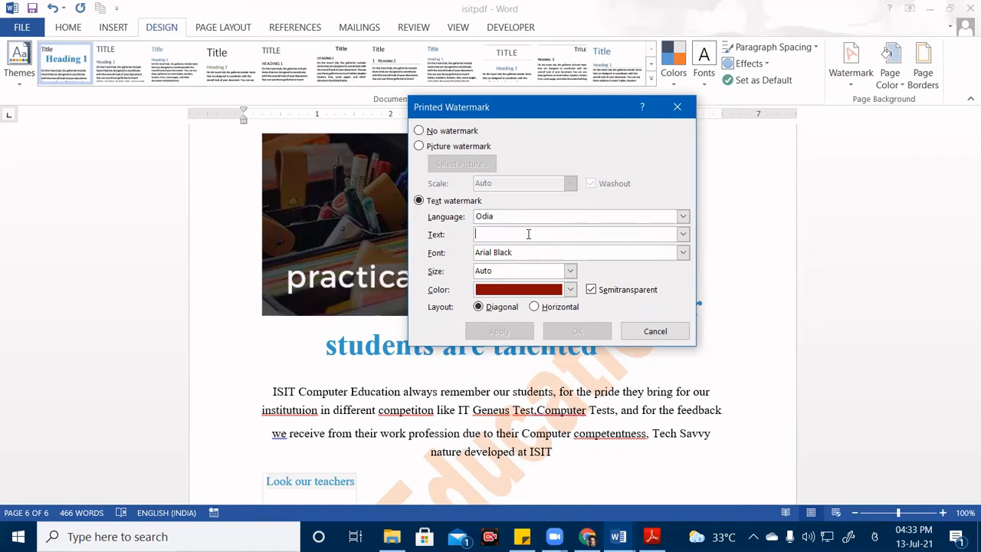
Enter ISIT Computer Education, accepting the Odia-script spelling for each word.
{"action": "type", "text": "I"}
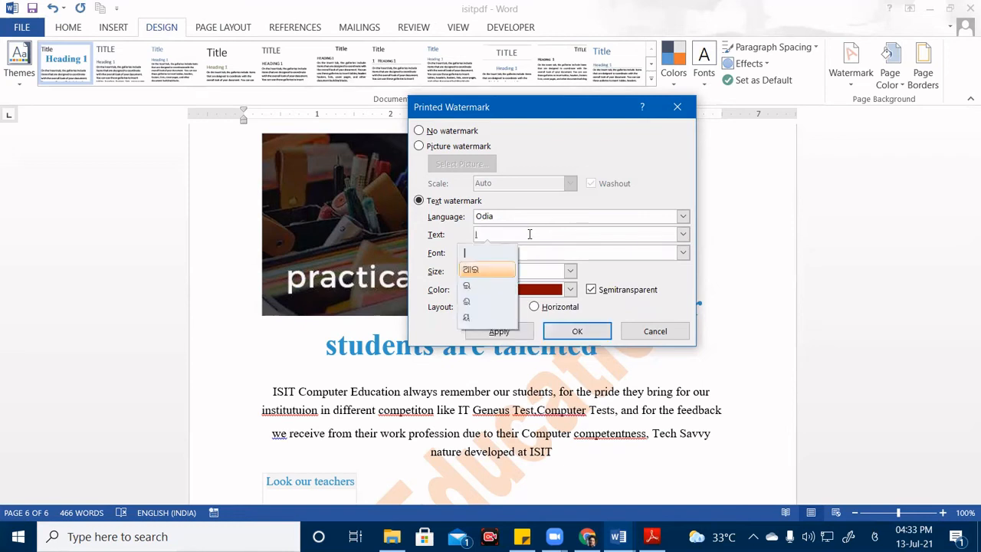
{"action": "type", "text": "SIT"}
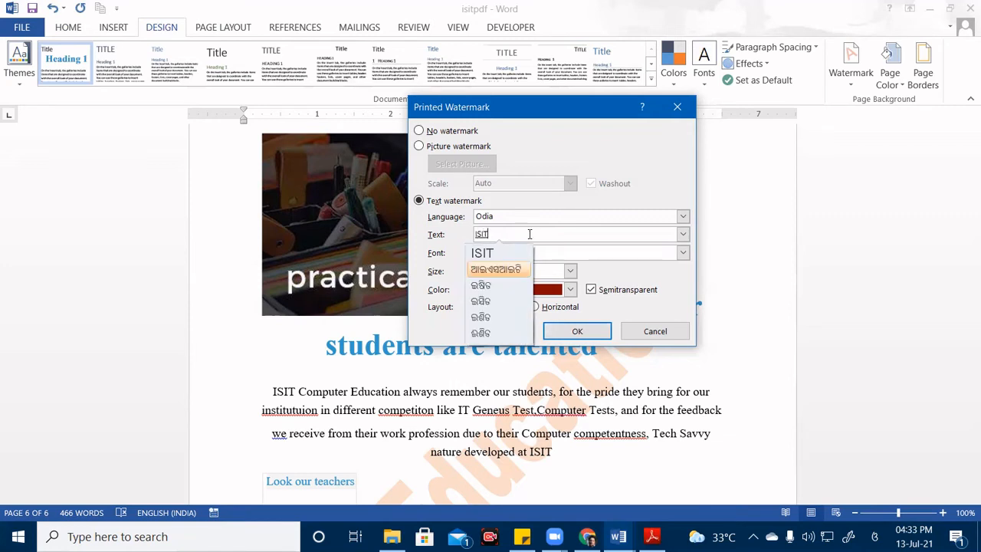
{"action": "key", "text": "space"}
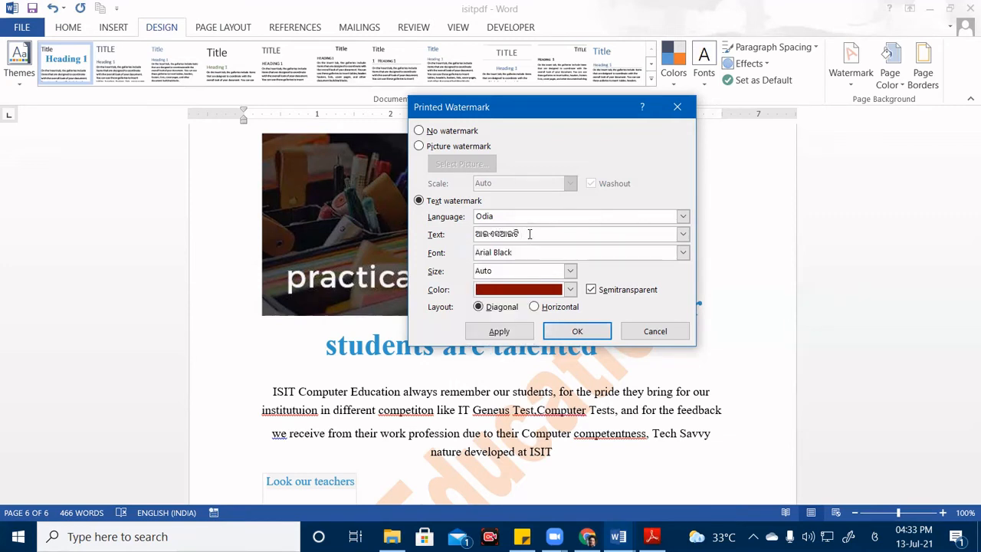
{"action": "type", "text": "Com"}
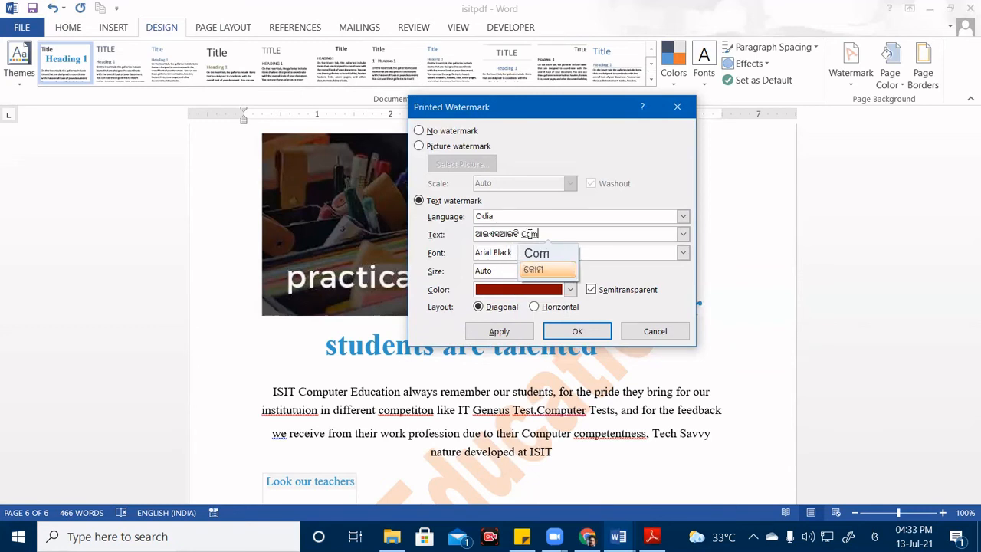
{"action": "type", "text": "puter"}
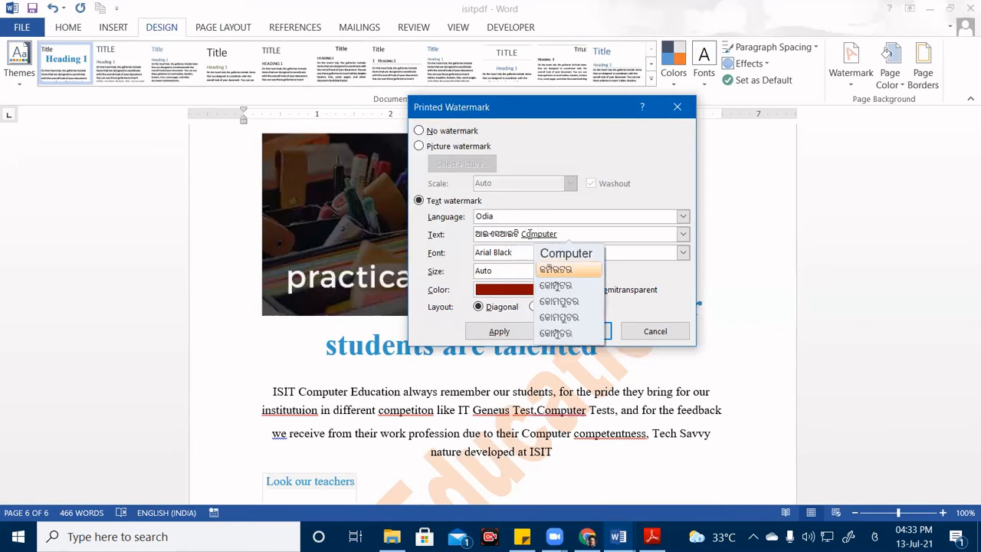
{"action": "key", "text": "Down"}
{"action": "key", "text": "Down"}
{"action": "key", "text": "Up"}
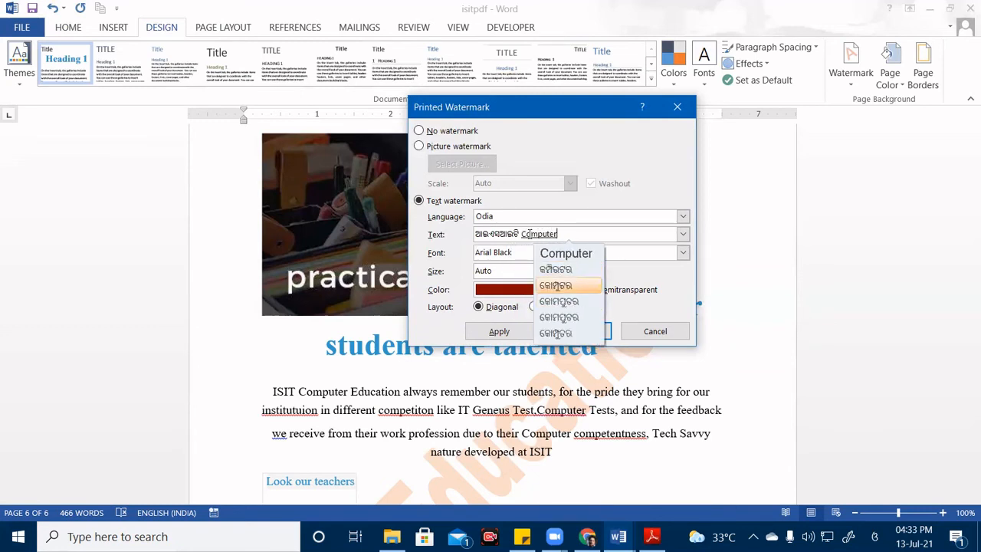
{"action": "key", "text": "Return"}
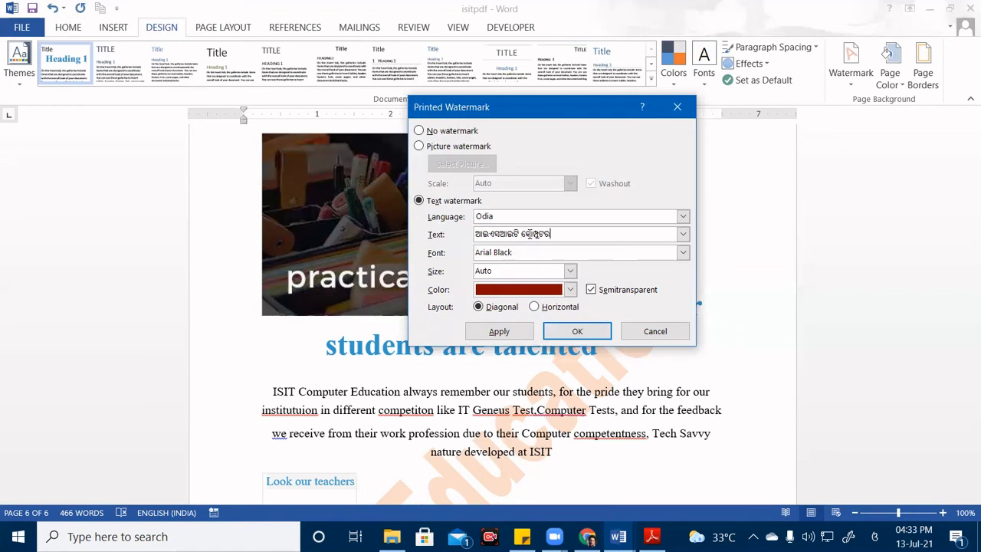
{"action": "type", "text": "E"}
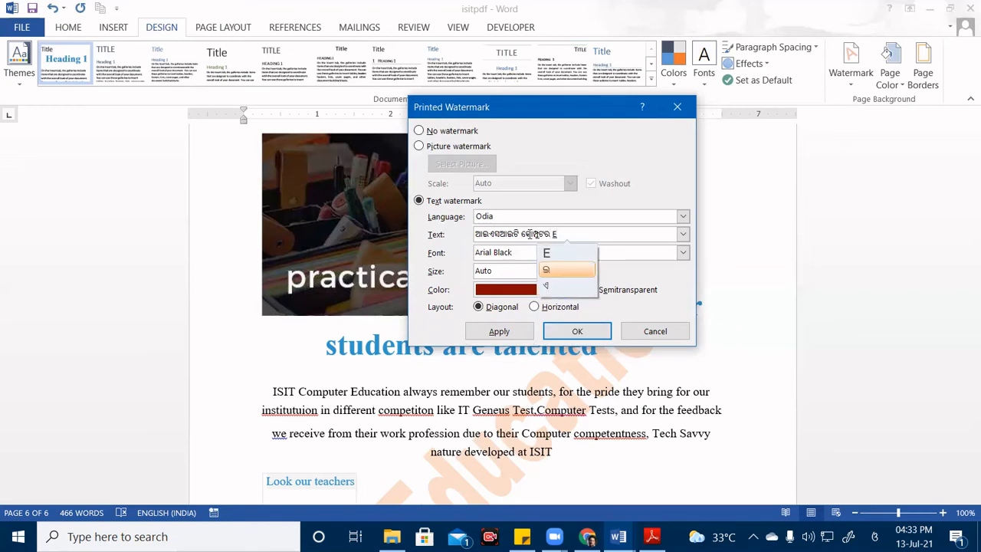
{"action": "type", "text": "ducation"}
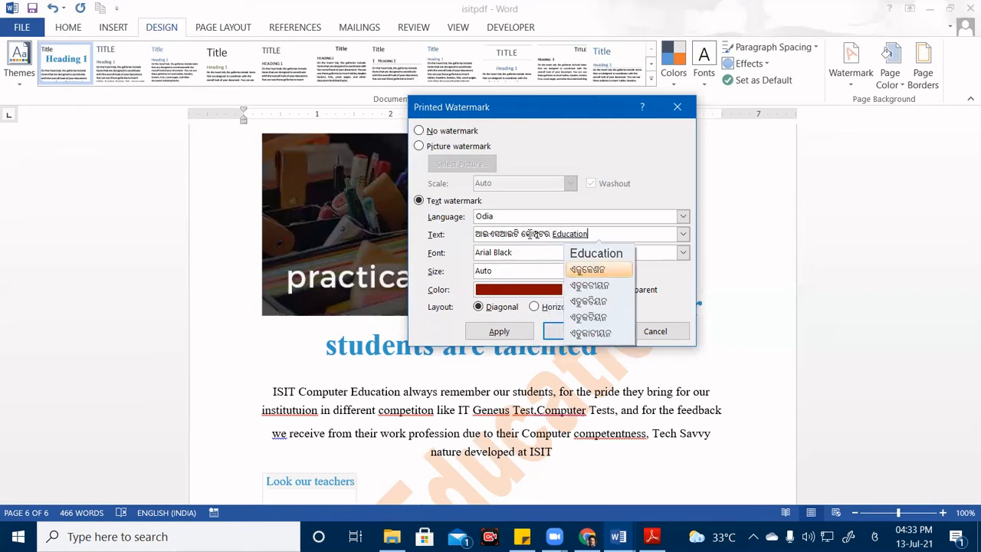
{"action": "key", "text": "Return"}
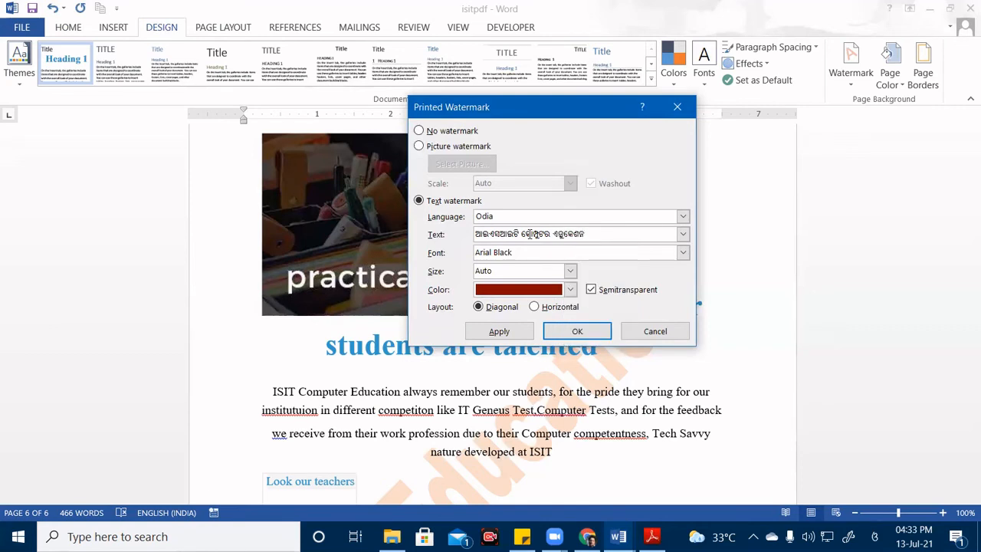
{"action": "left_click", "coordinate": [570, 289]}
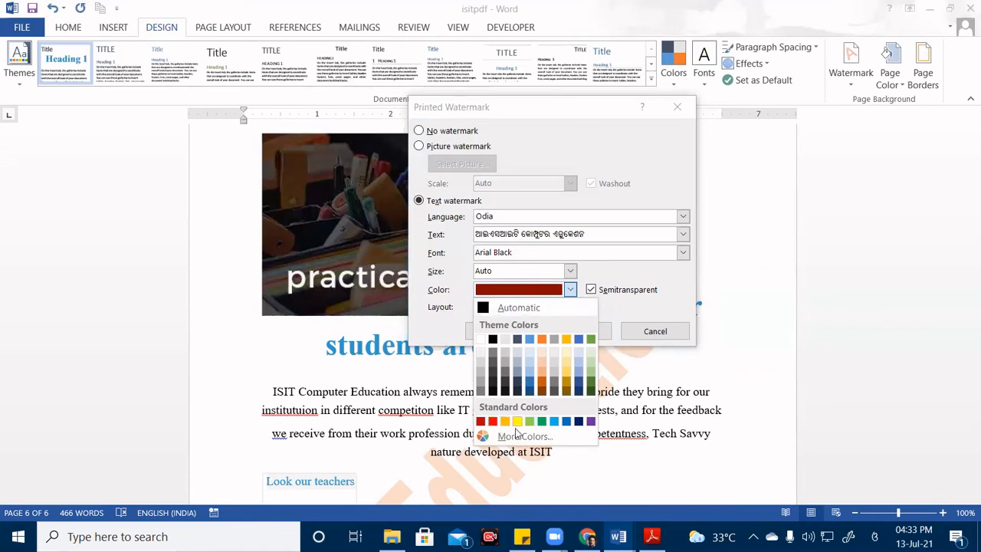
Make the Odia watermark green, Arial Black, size 40, and apply it.
{"action": "left_click", "coordinate": [591, 384]}
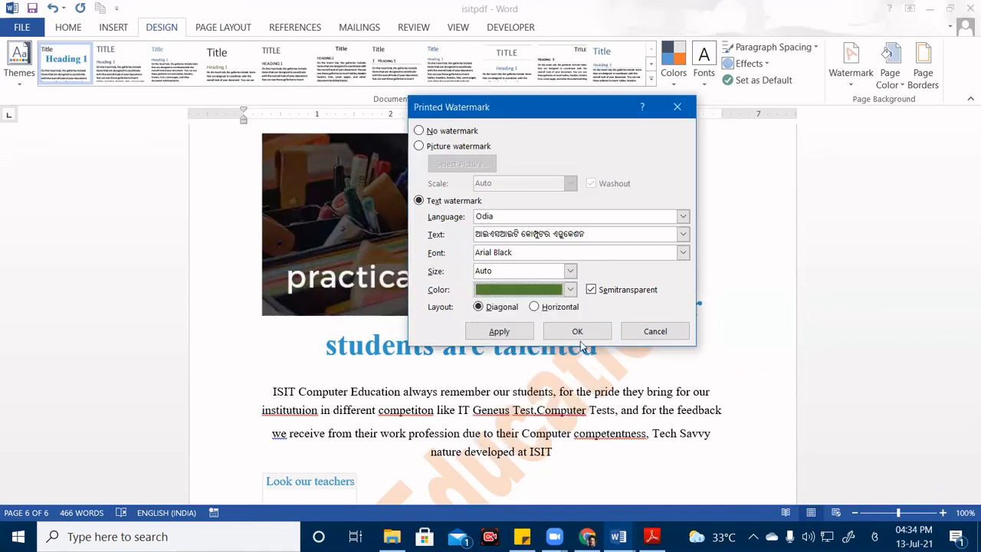
{"action": "left_click", "coordinate": [682, 252]}
{"action": "left_click", "coordinate": [687, 256]}
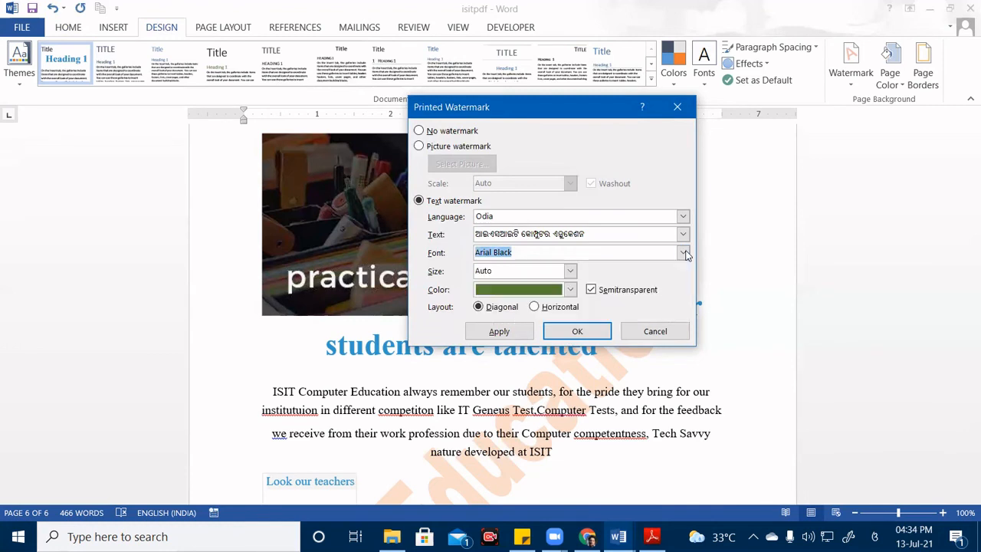
{"action": "left_click", "coordinate": [571, 272]}
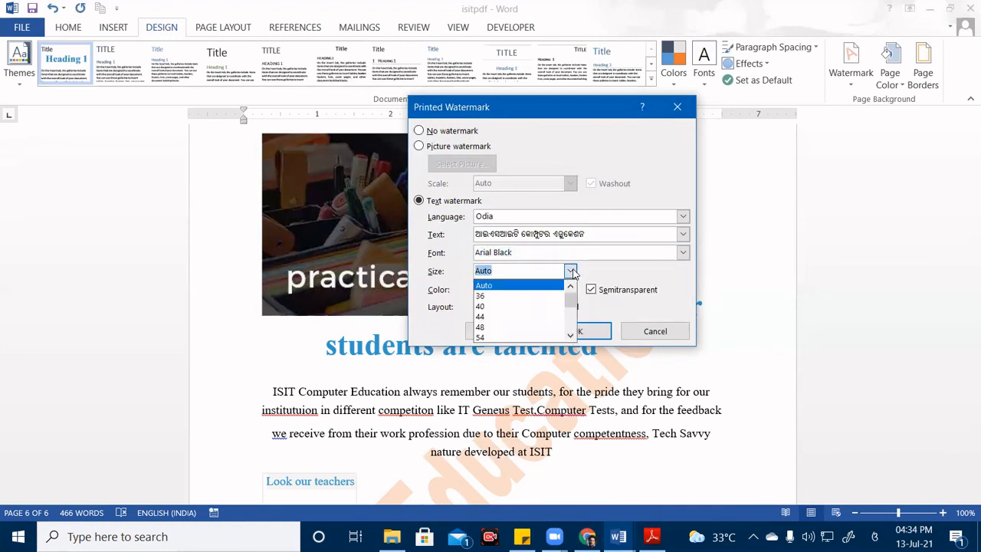
{"action": "left_click", "coordinate": [496, 307]}
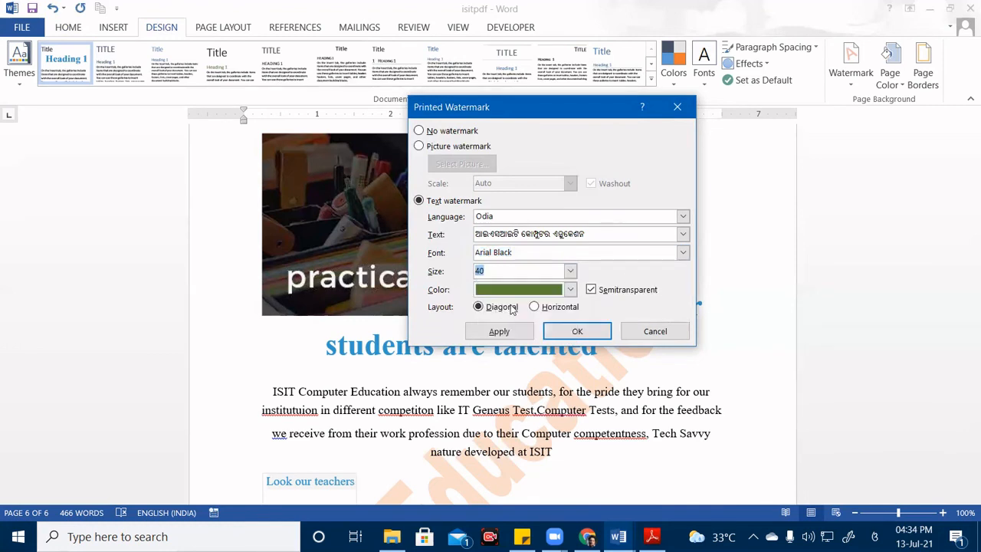
{"action": "left_click", "coordinate": [601, 337]}
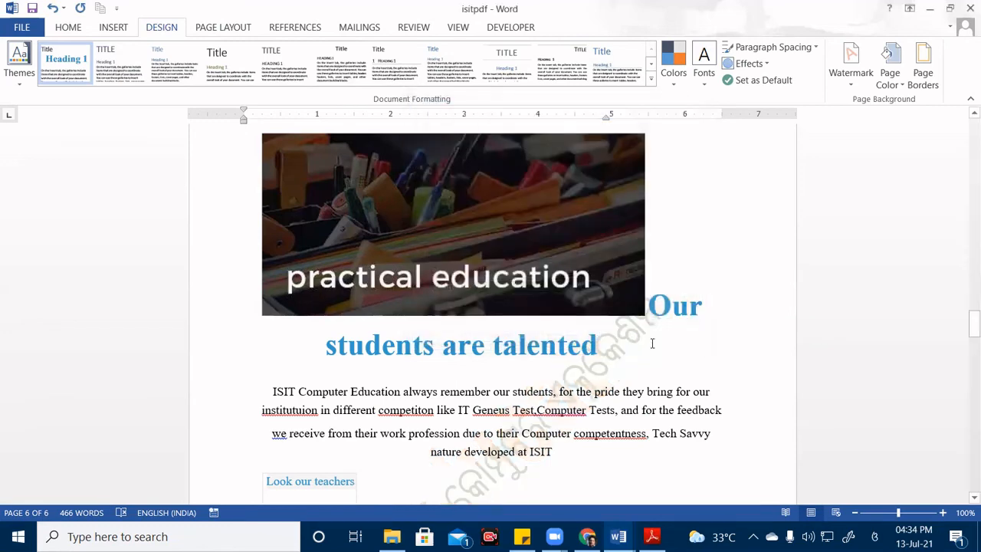
Scroll down to the Contact us page checking the Odia watermark, then show the Watermark gallery.
{"action": "scroll", "coordinate": [634, 366], "scroll_direction": "down", "scroll_amount": 5}
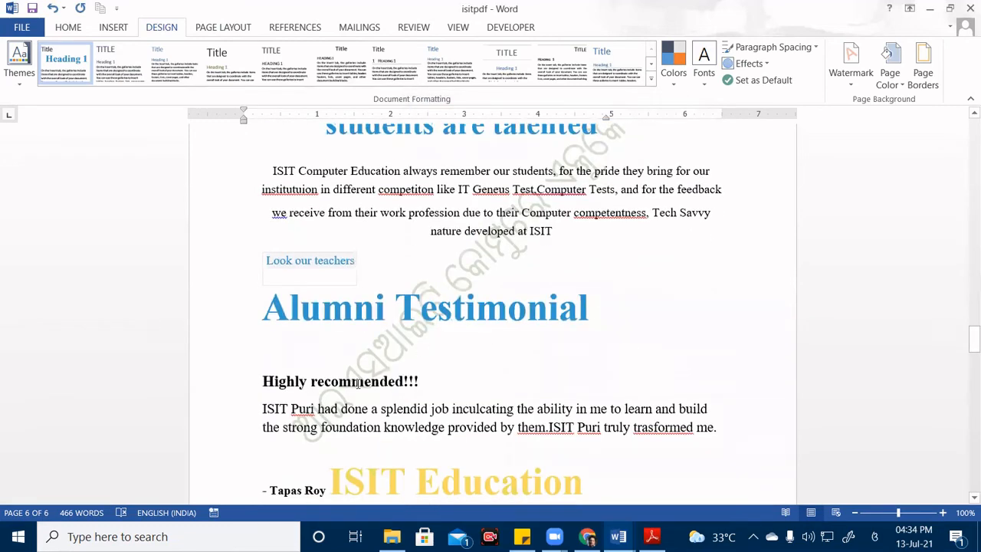
{"action": "scroll", "coordinate": [358, 383], "scroll_direction": "down", "scroll_amount": 2}
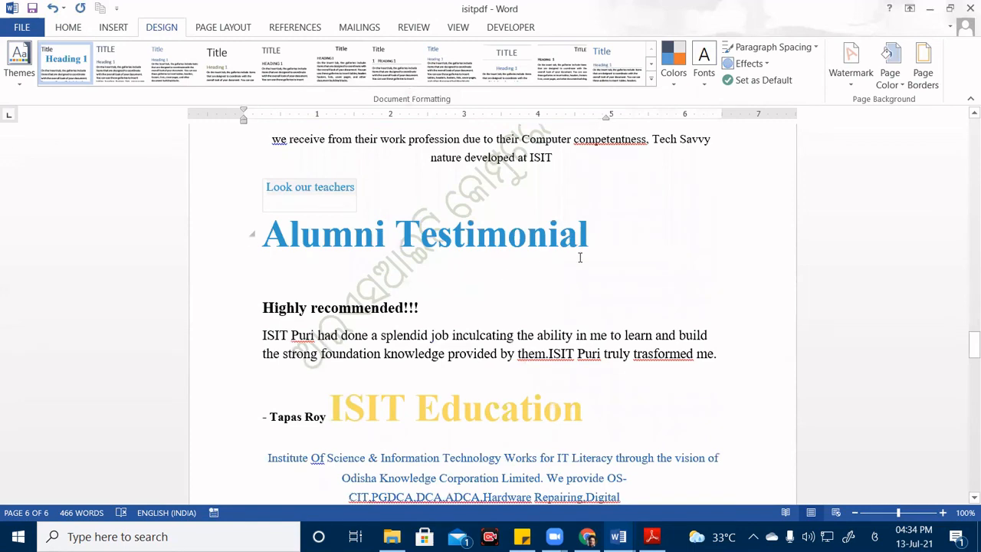
{"action": "scroll", "coordinate": [567, 279], "scroll_direction": "down", "scroll_amount": 20}
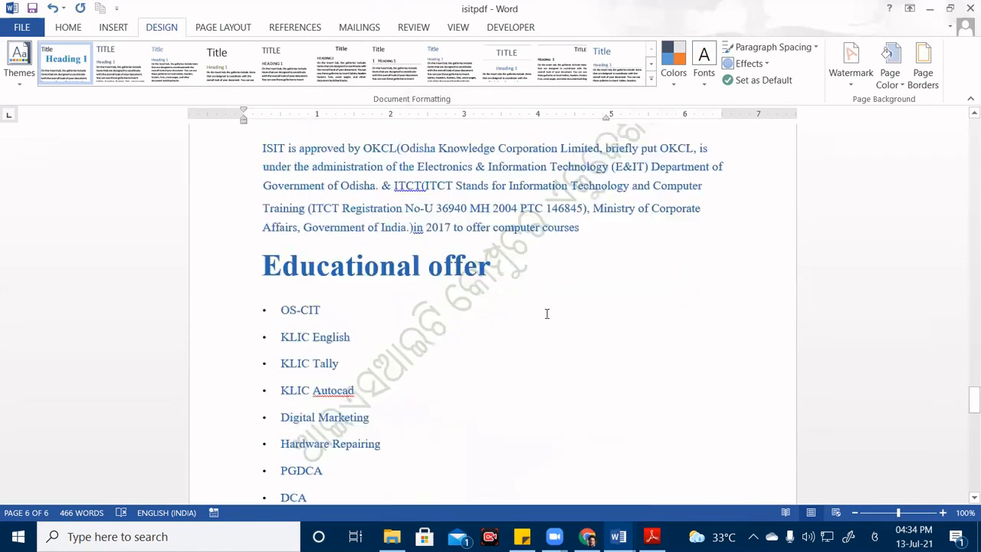
{"action": "scroll", "coordinate": [543, 317], "scroll_direction": "down", "scroll_amount": 7}
{"action": "scroll", "coordinate": [510, 322], "scroll_direction": "up", "scroll_amount": 2}
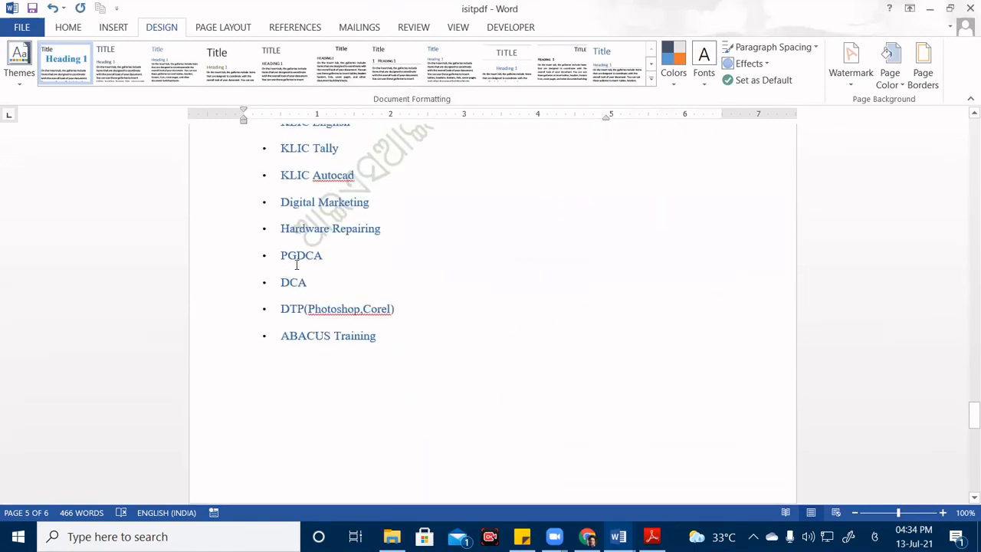
{"action": "scroll", "coordinate": [362, 276], "scroll_direction": "up", "scroll_amount": 3}
{"action": "scroll", "coordinate": [460, 234], "scroll_direction": "up", "scroll_amount": 5}
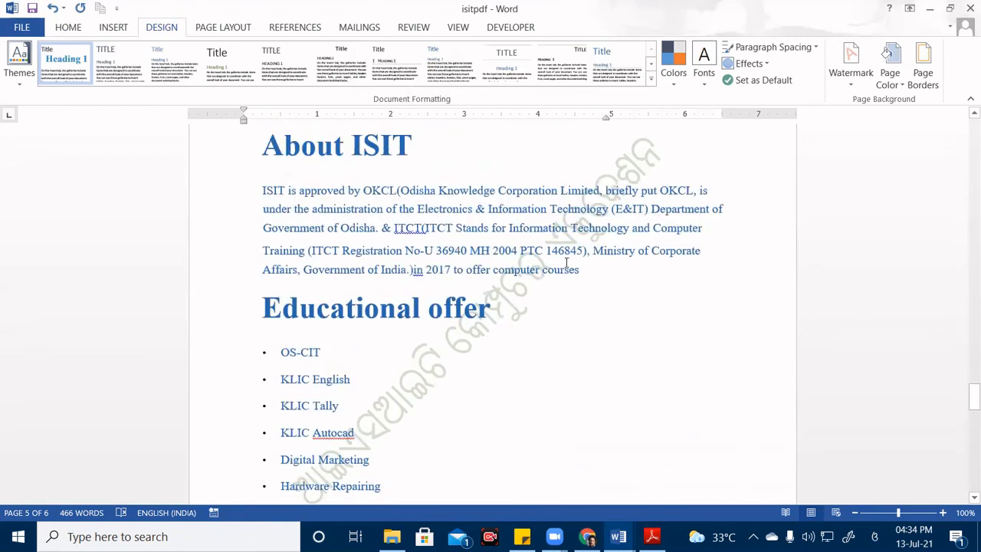
{"action": "scroll", "coordinate": [584, 229], "scroll_direction": "down", "scroll_amount": 15}
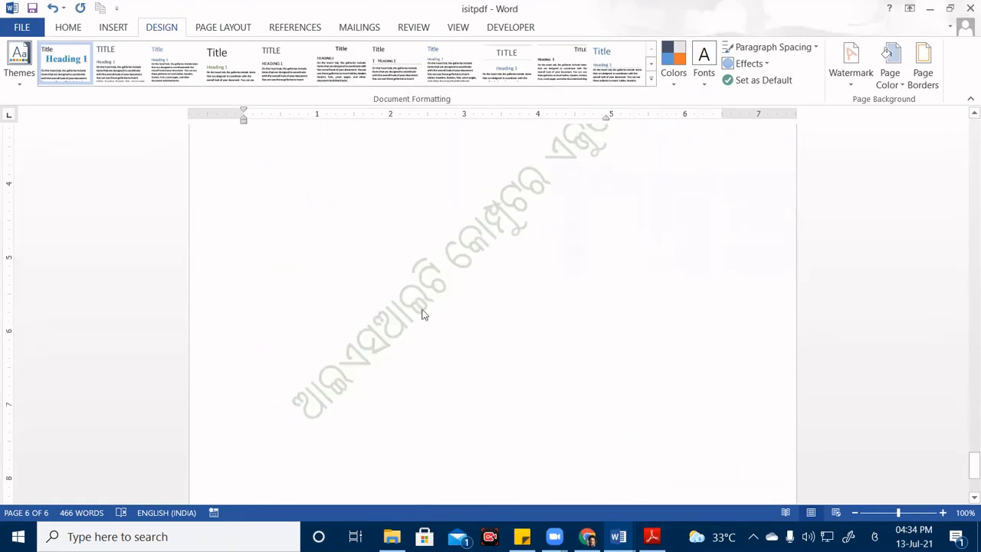
{"action": "scroll", "coordinate": [523, 247], "scroll_direction": "up", "scroll_amount": 2}
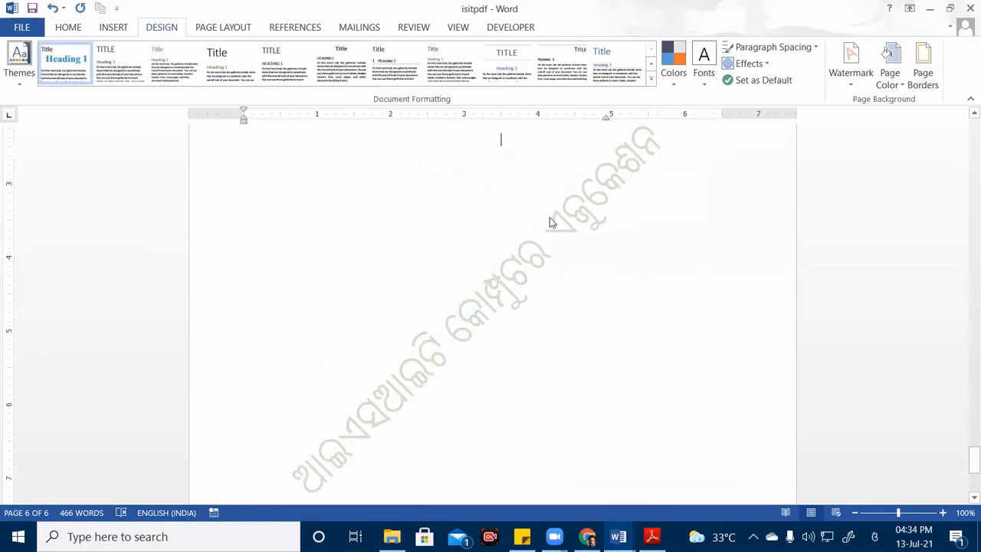
{"action": "scroll", "coordinate": [645, 310], "scroll_direction": "up", "scroll_amount": 5}
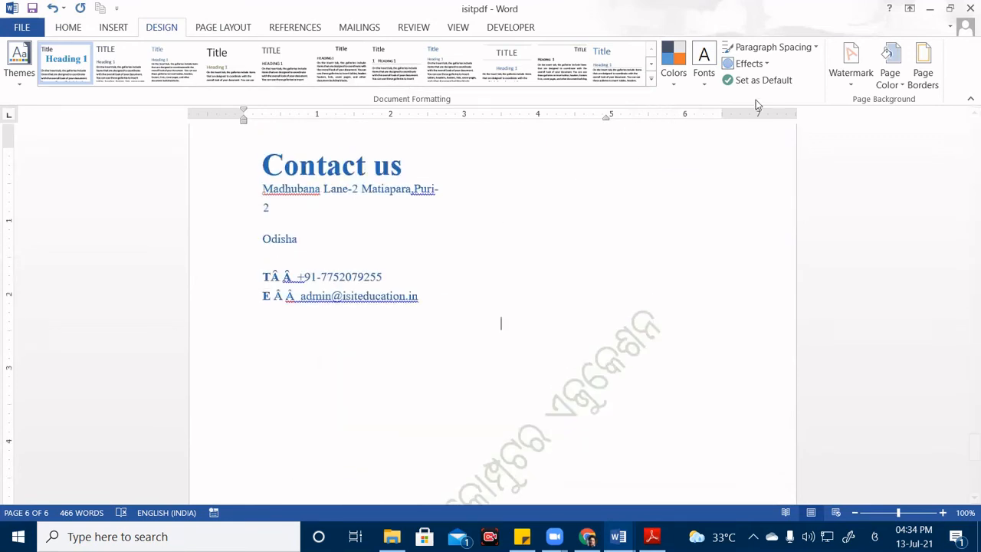
{"action": "left_click", "coordinate": [852, 86]}
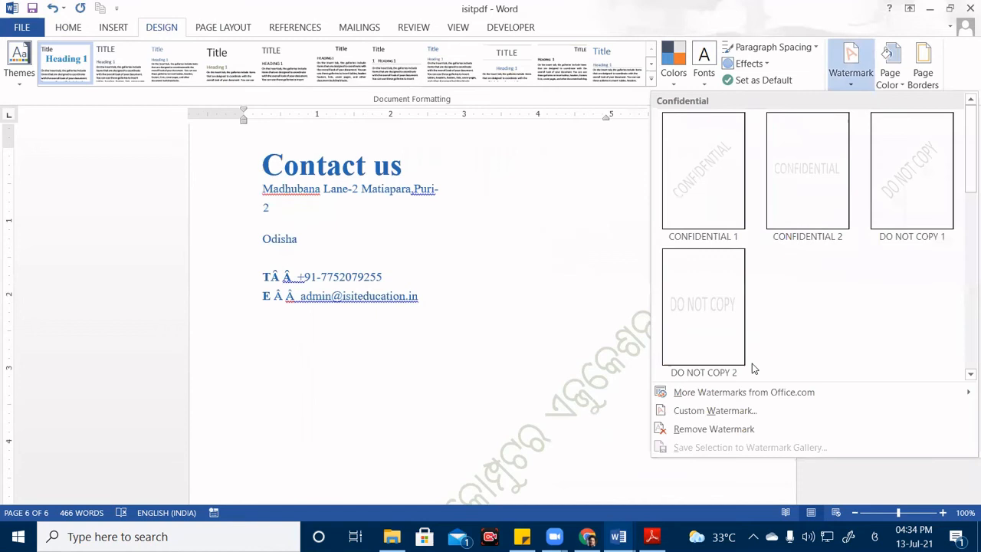
Select No watermark in Custom Watermark to strip the Odia watermark from the pages.
{"action": "left_click", "coordinate": [725, 411]}
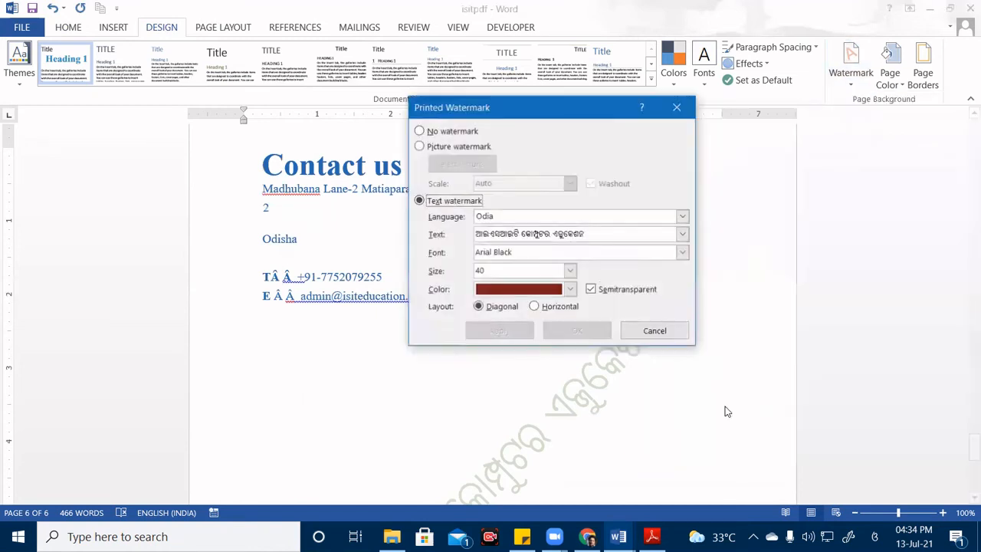
{"action": "left_click", "coordinate": [423, 131]}
{"action": "left_click", "coordinate": [562, 331]}
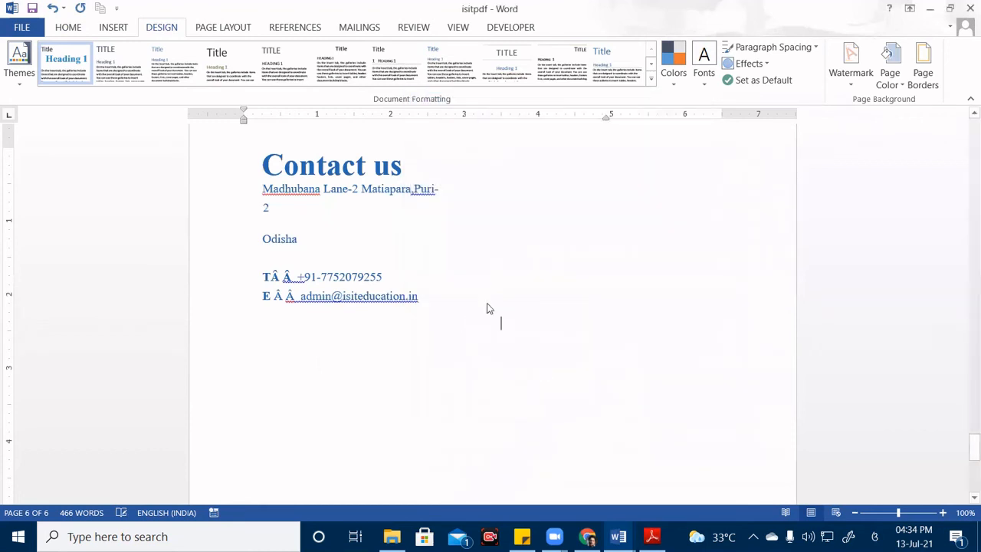
{"action": "scroll", "coordinate": [500, 299], "scroll_direction": "down", "scroll_amount": 5}
{"action": "scroll", "coordinate": [506, 307], "scroll_direction": "up", "scroll_amount": 3}
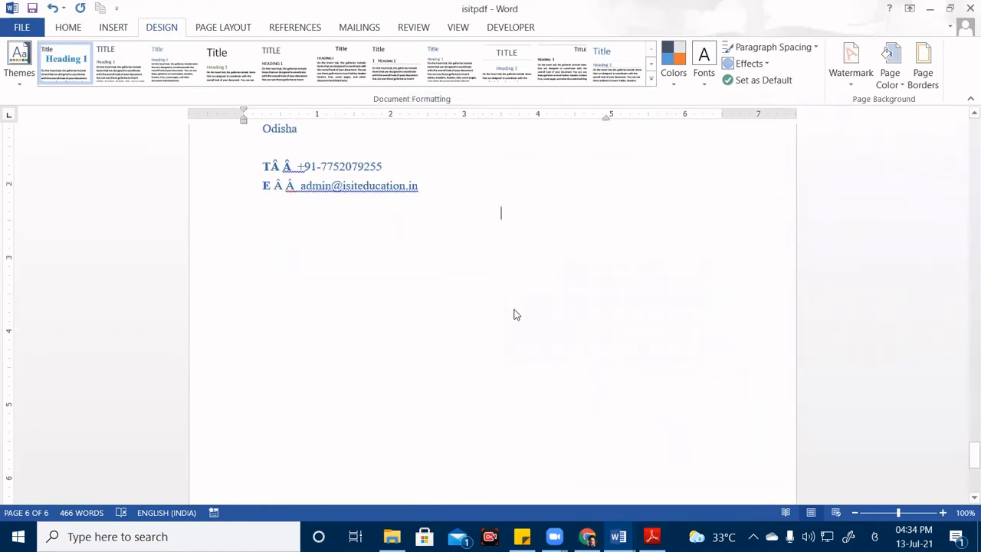
In Custom Watermark, choose Picture watermark with Washout and go to Select Picture.
{"action": "scroll", "coordinate": [516, 314], "scroll_direction": "up", "scroll_amount": 4}
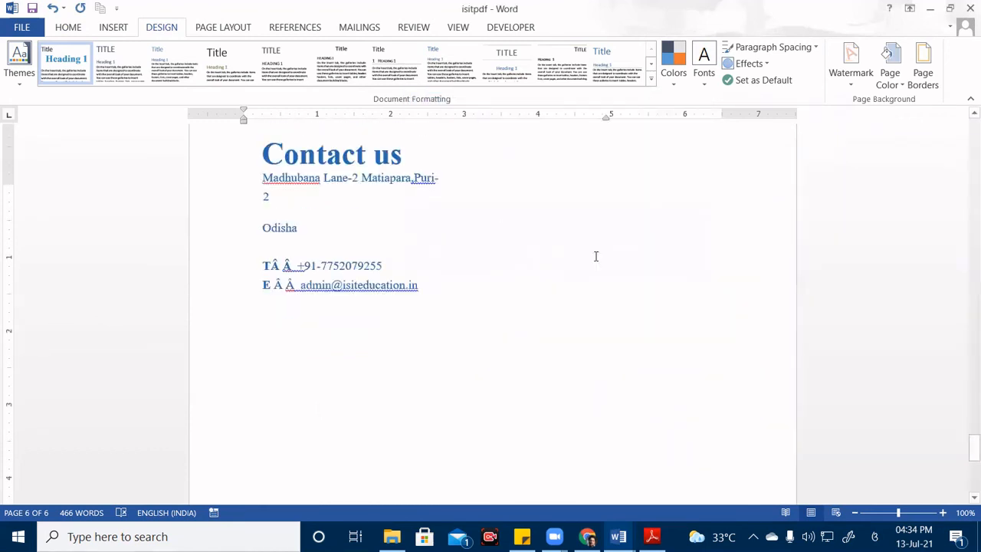
{"action": "left_click", "coordinate": [834, 80]}
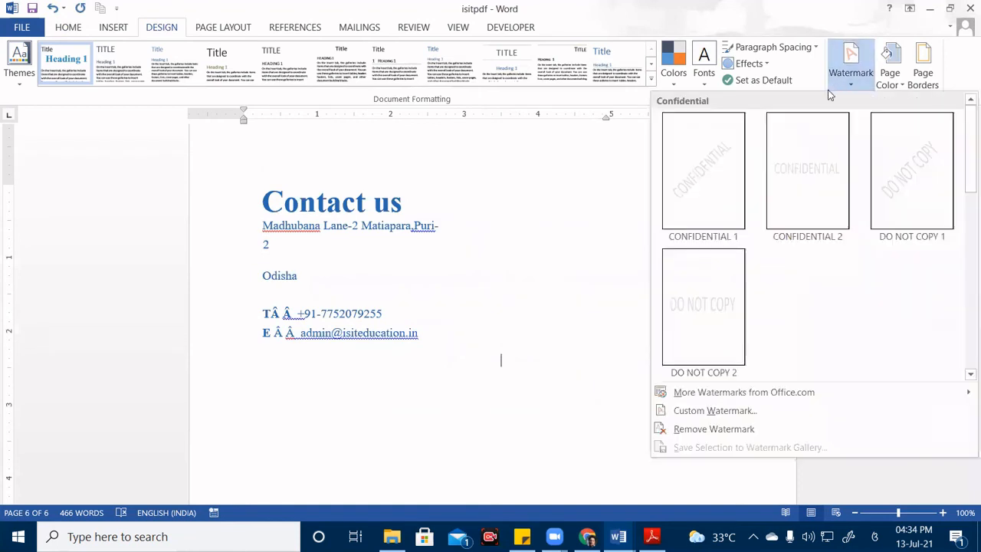
{"action": "left_click", "coordinate": [744, 413]}
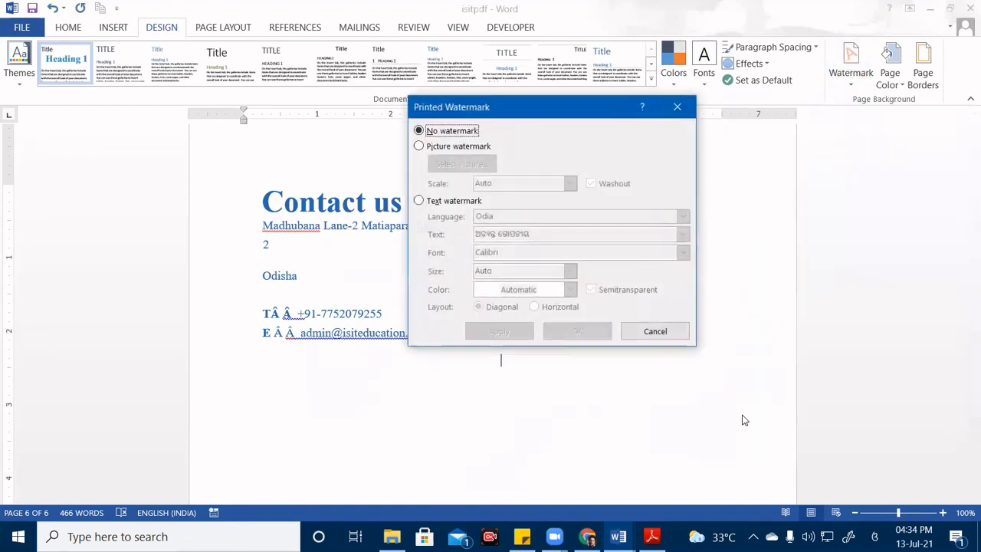
{"action": "left_click", "coordinate": [439, 146]}
{"action": "left_click", "coordinate": [440, 150]}
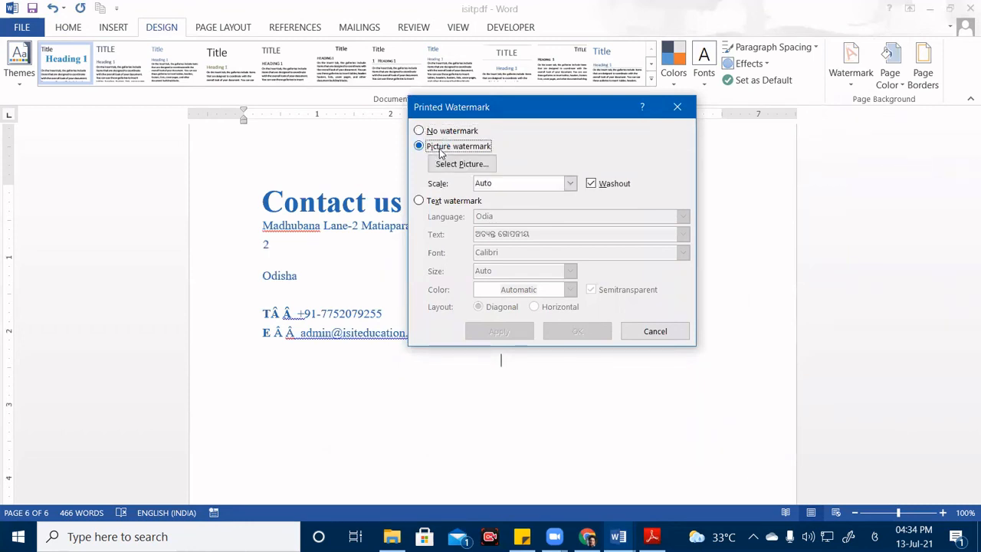
{"action": "left_click", "coordinate": [458, 165]}
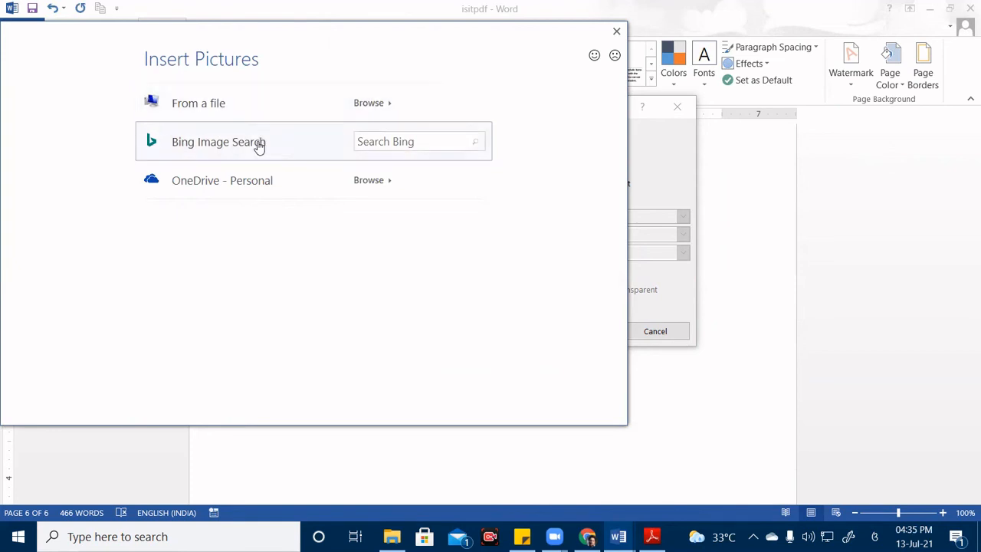
Search Bing images for 'Computer' and insert the desktop computer photo desktop_computer[1].jpg as the watermark picture.
{"action": "left_click", "coordinate": [378, 142]}
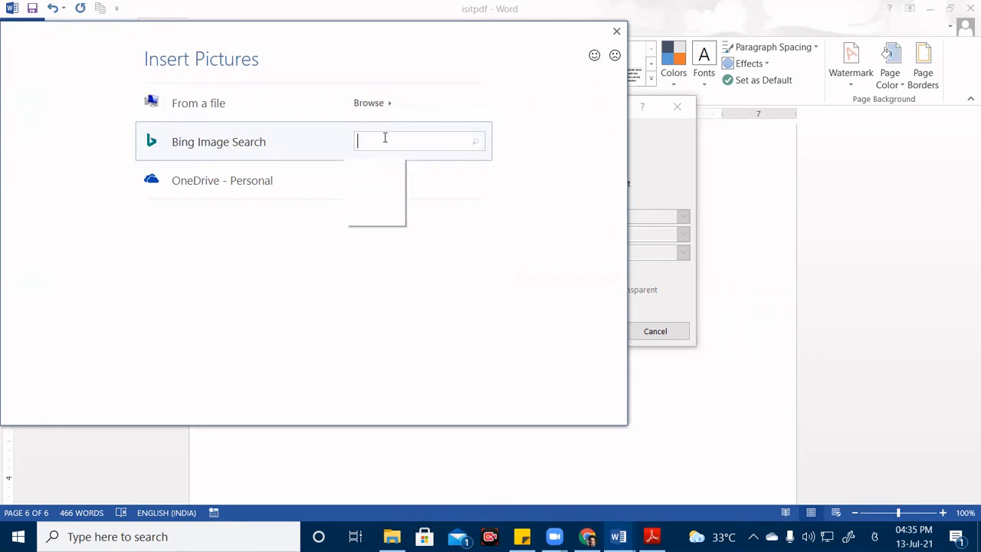
{"action": "type", "text": "Computer"}
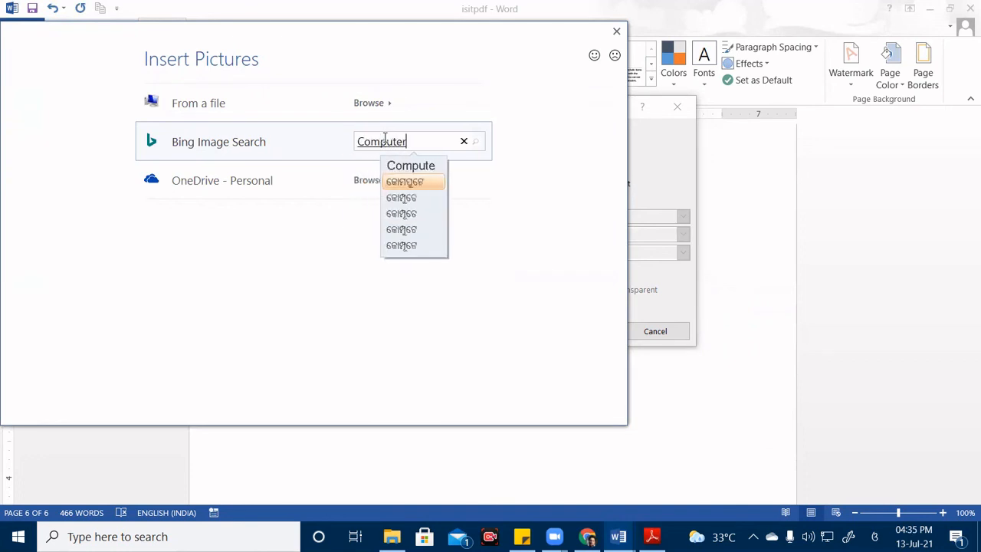
{"action": "key", "text": "Up"}
{"action": "key", "text": "Return"}
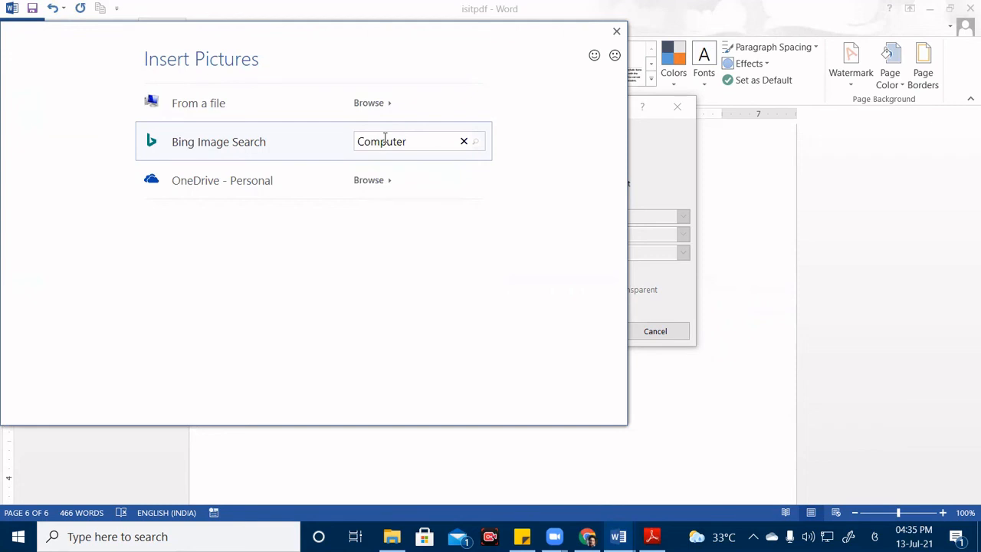
{"action": "left_click", "coordinate": [879, 529]}
{"action": "left_click", "coordinate": [843, 350]}
{"action": "key", "text": "Return"}
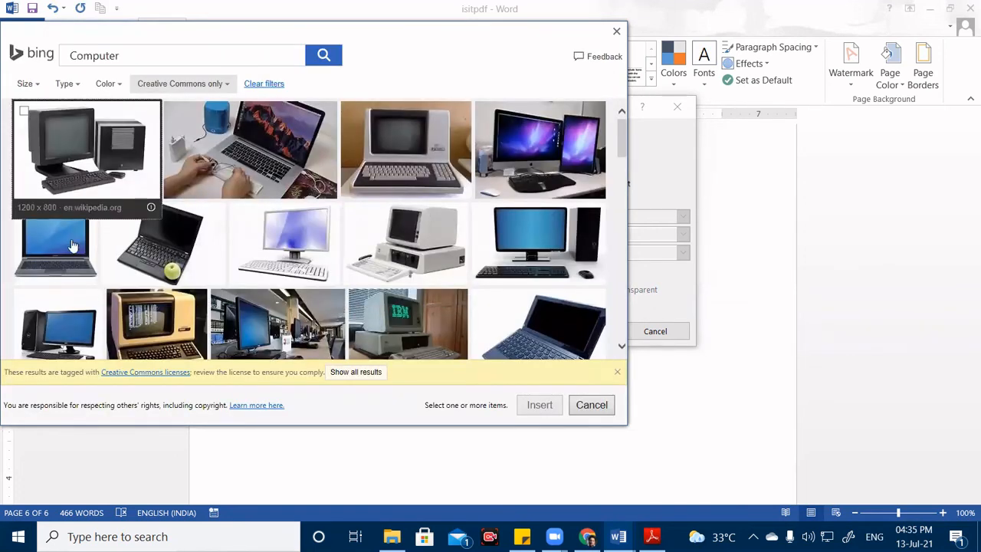
{"action": "left_click", "coordinate": [506, 246]}
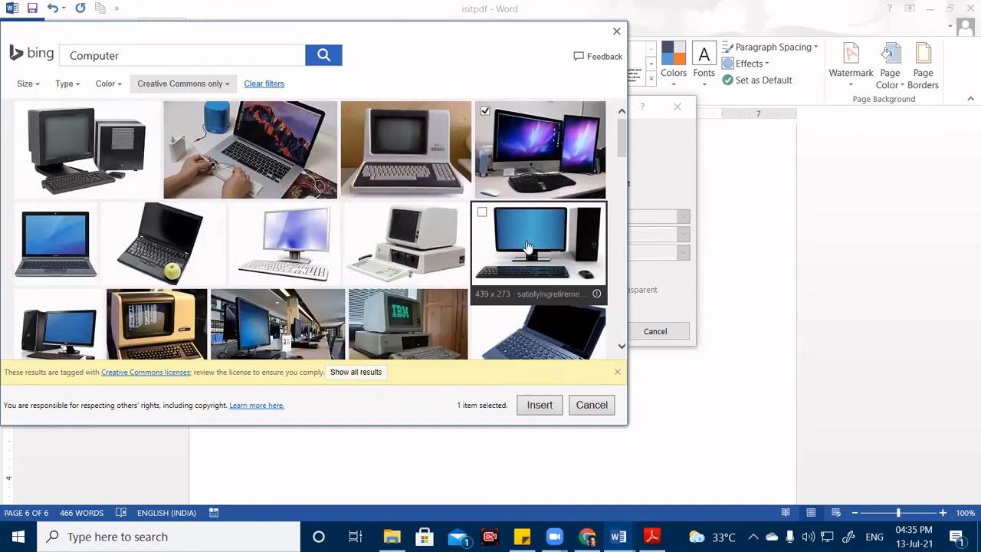
{"action": "left_click", "coordinate": [545, 408]}
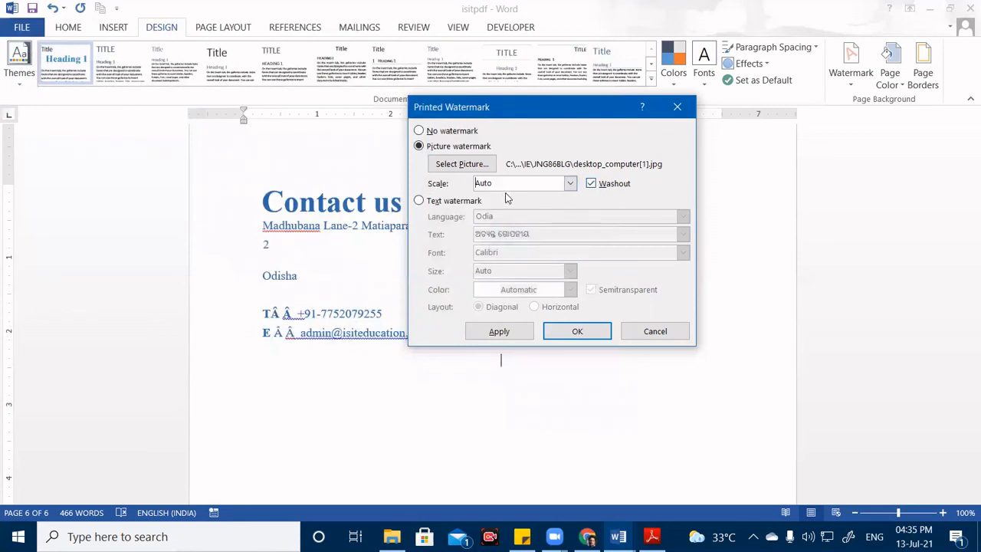
{"action": "left_click", "coordinate": [571, 184]}
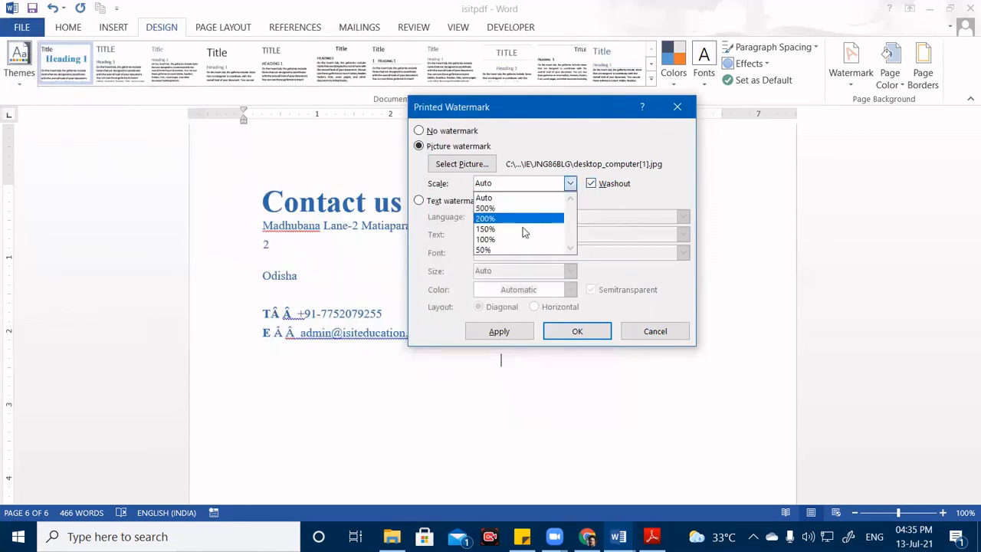
{"action": "left_click", "coordinate": [517, 199]}
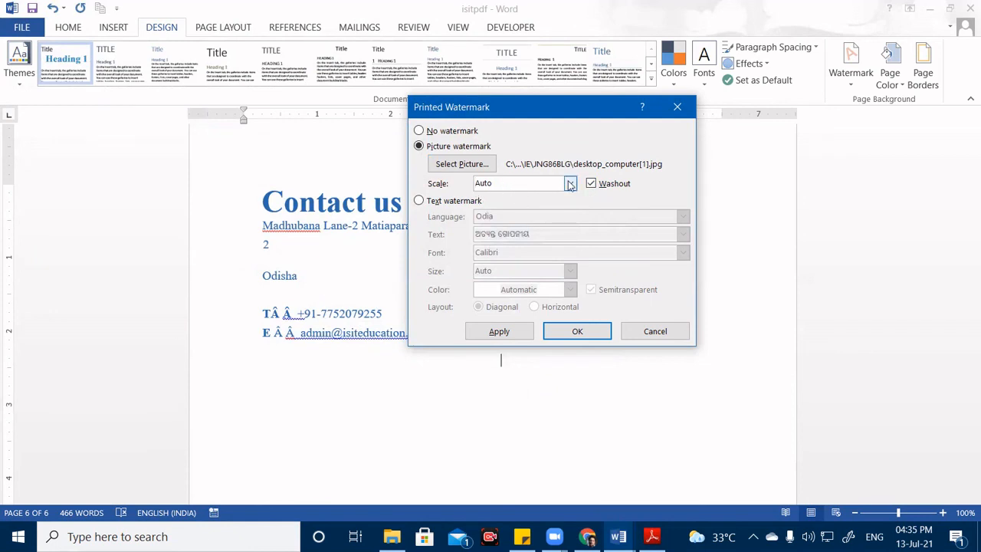
{"action": "left_click", "coordinate": [577, 331]}
{"action": "scroll", "coordinate": [530, 338], "scroll_direction": "down", "scroll_amount": 7}
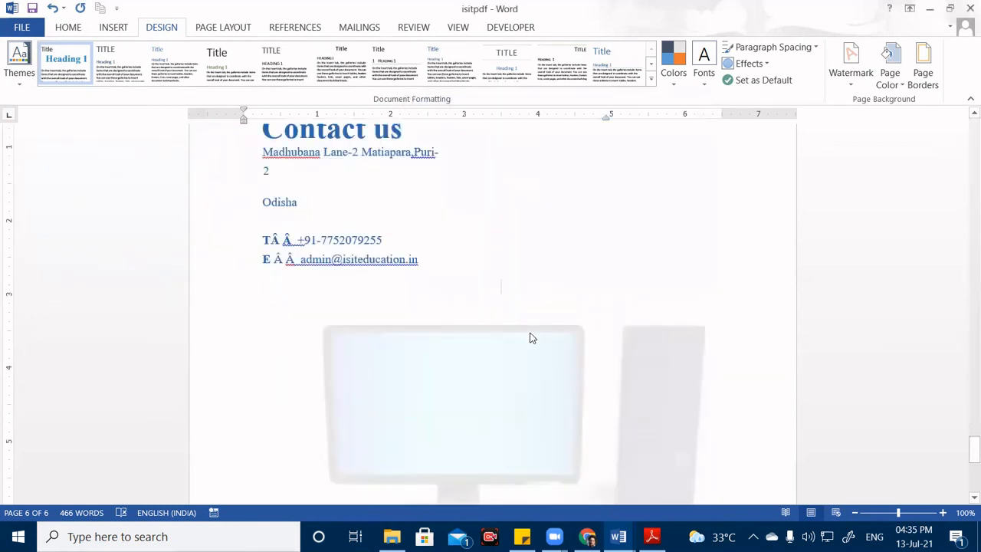
{"action": "scroll", "coordinate": [533, 335], "scroll_direction": "up", "scroll_amount": 4}
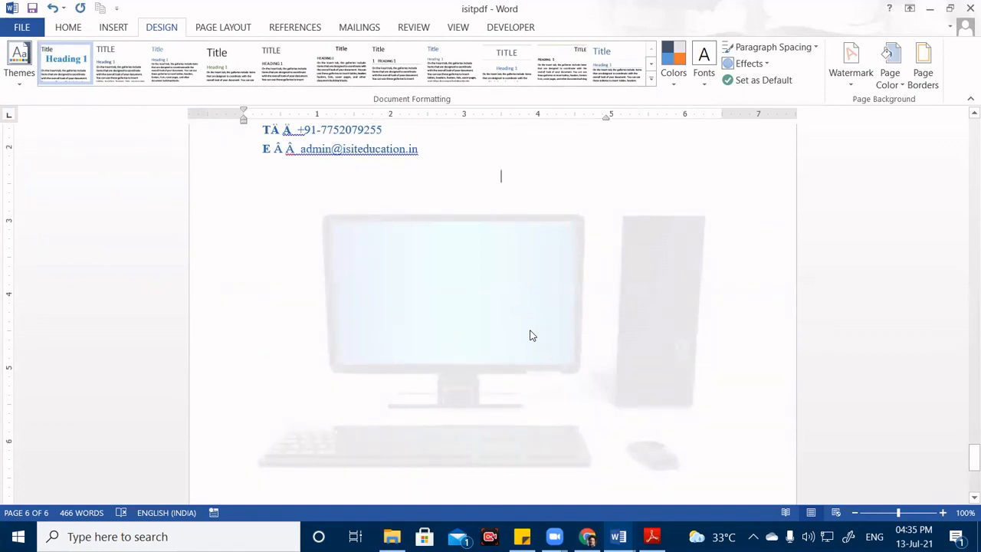
{"action": "scroll", "coordinate": [506, 346], "scroll_direction": "down", "scroll_amount": 3}
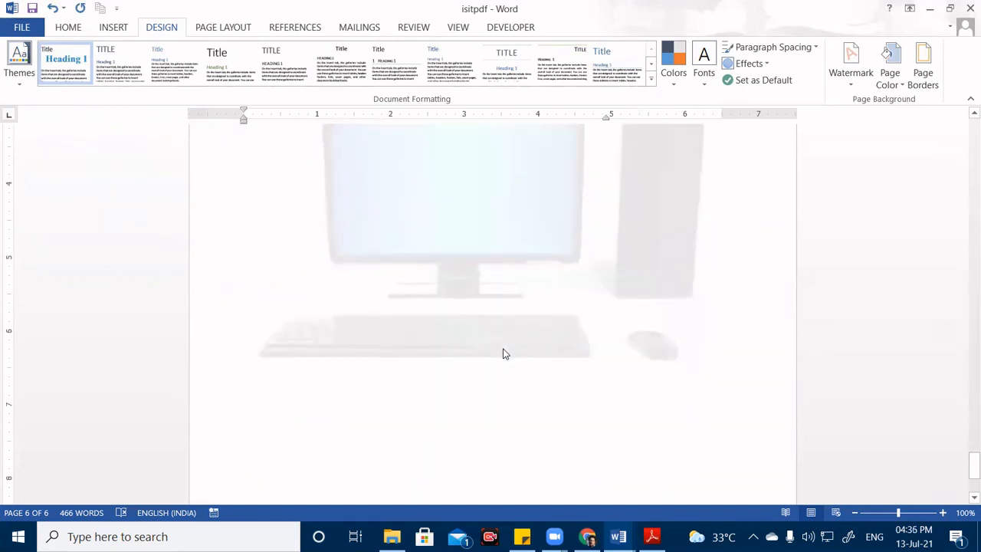
{"action": "scroll", "coordinate": [502, 353], "scroll_direction": "down", "scroll_amount": 5}
{"action": "scroll", "coordinate": [496, 284], "scroll_direction": "up", "scroll_amount": 12}
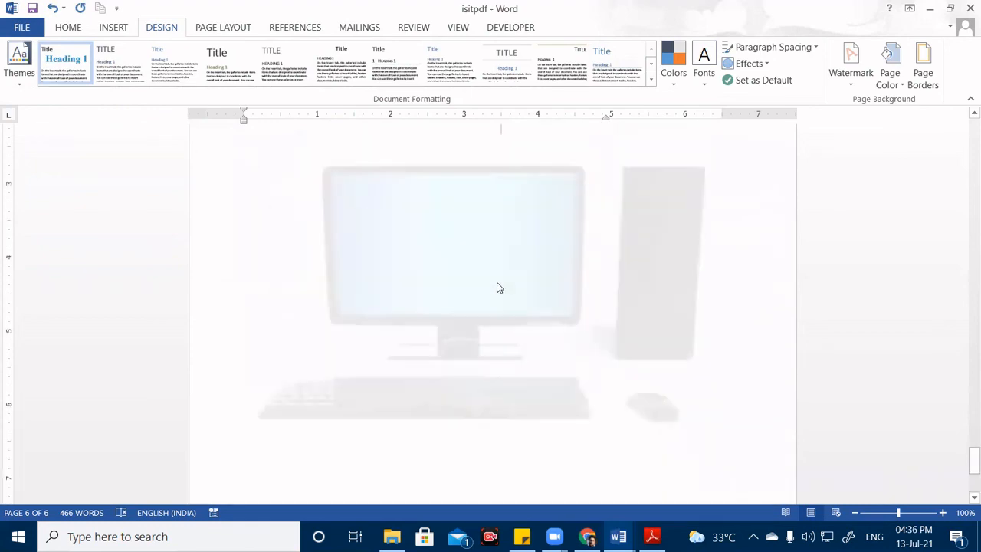
{"action": "scroll", "coordinate": [497, 283], "scroll_direction": "up", "scroll_amount": 15}
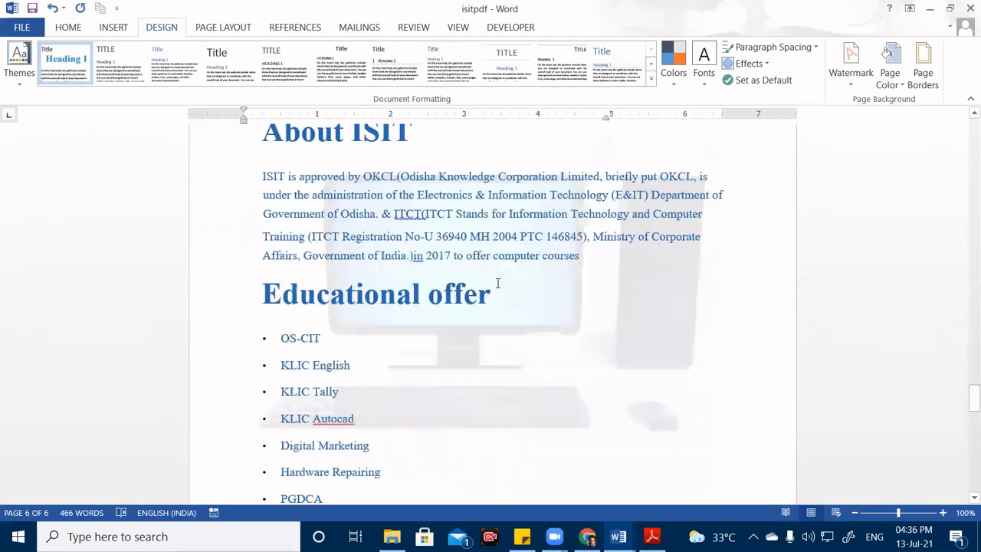
{"action": "scroll", "coordinate": [497, 283], "scroll_direction": "up", "scroll_amount": 18}
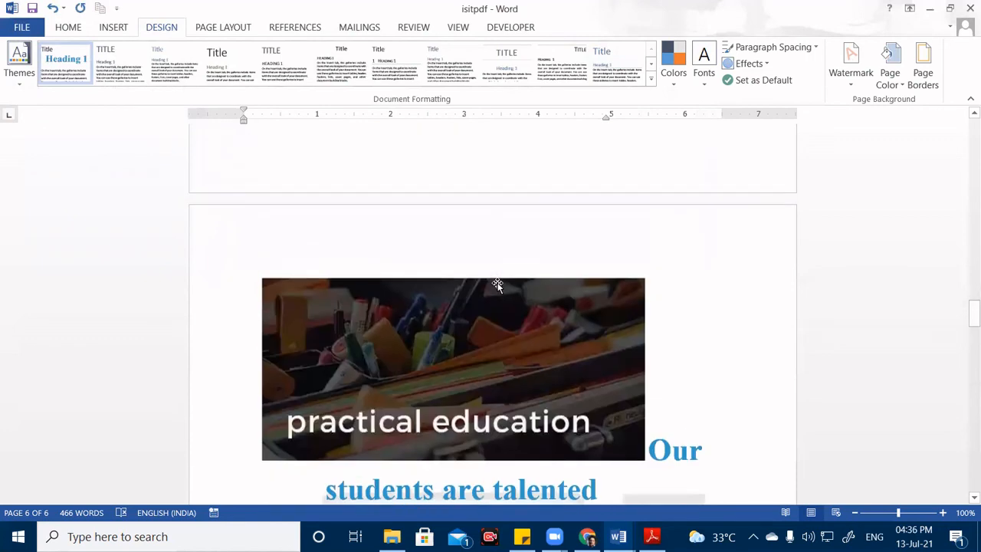
{"action": "scroll", "coordinate": [499, 284], "scroll_direction": "up", "scroll_amount": 10}
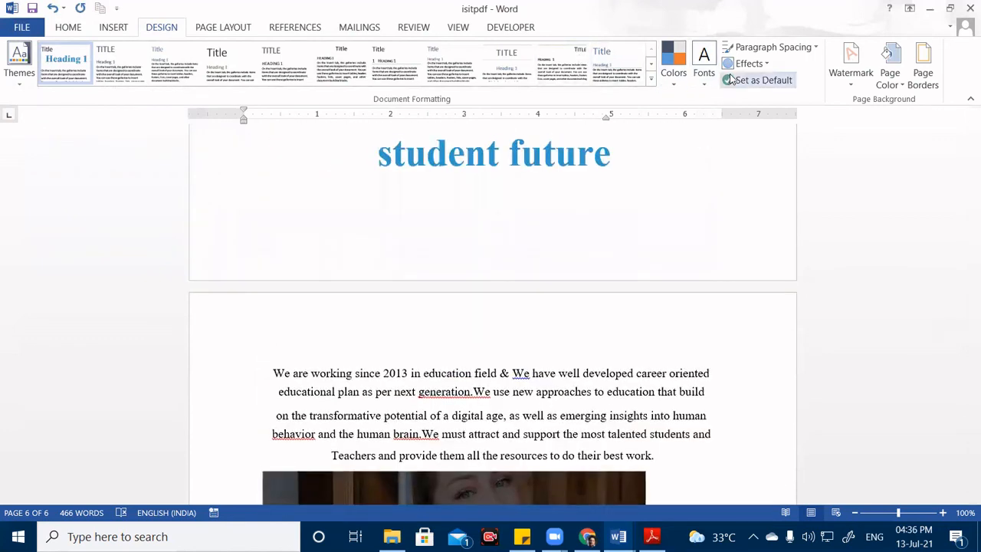
{"action": "left_click", "coordinate": [851, 65]}
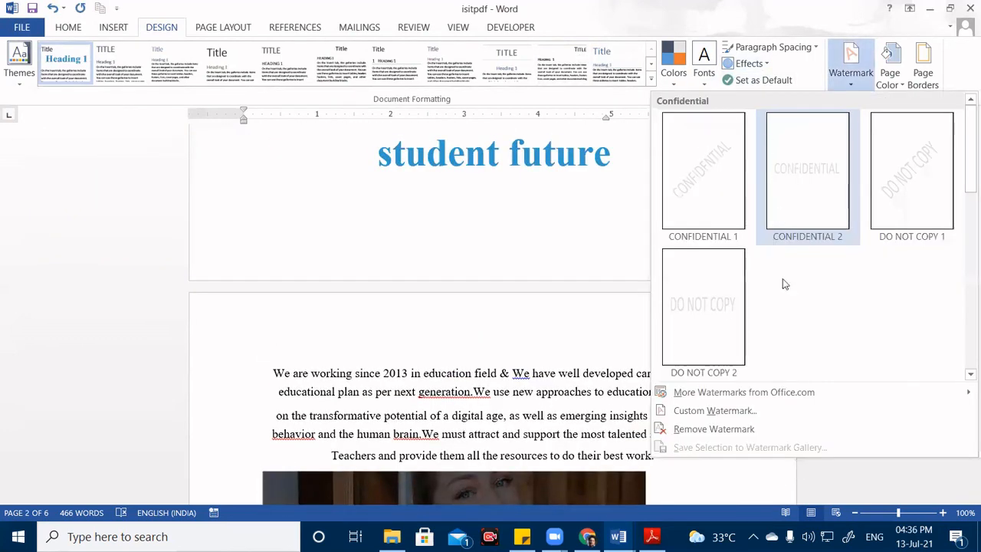
{"action": "left_click", "coordinate": [715, 411]}
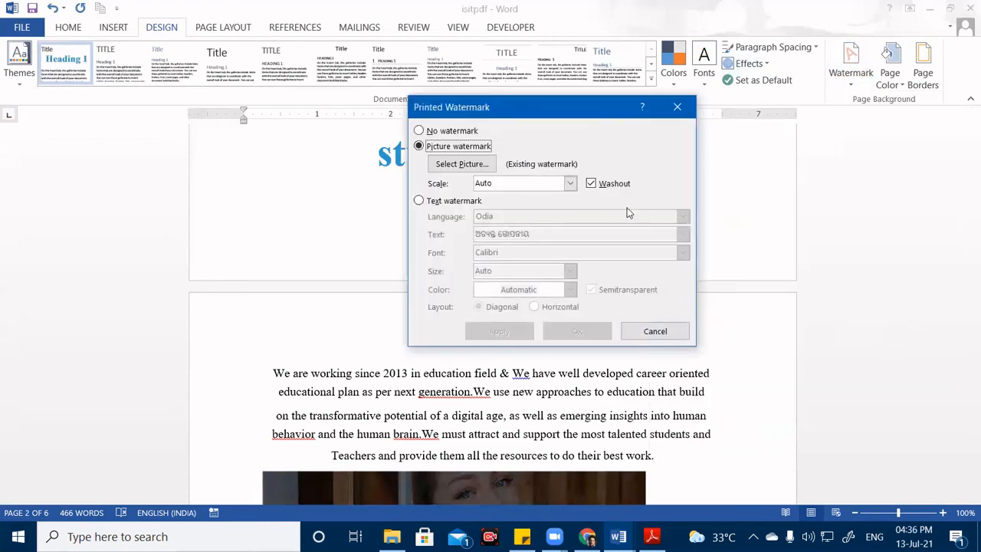
{"action": "left_click", "coordinate": [606, 186]}
{"action": "left_click", "coordinate": [606, 188]}
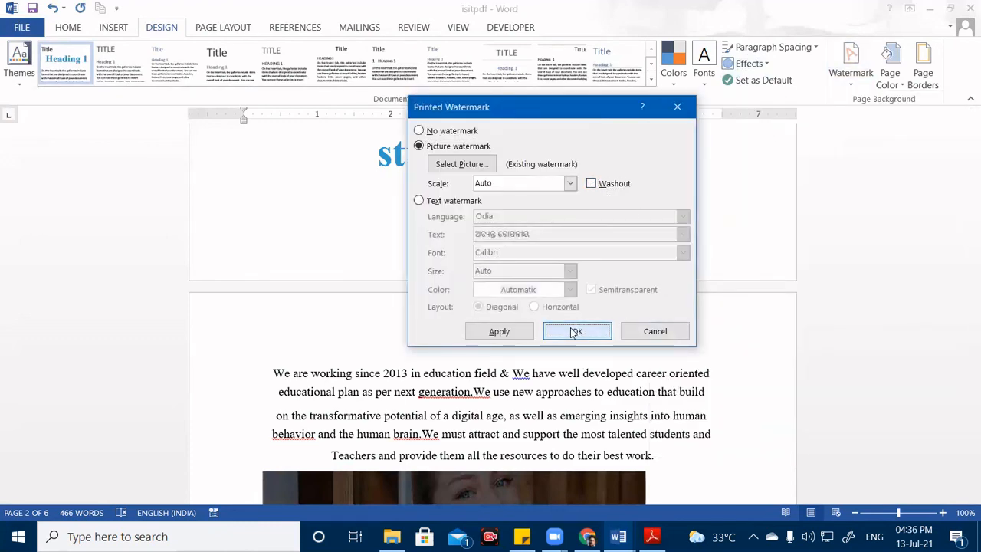
{"action": "left_click", "coordinate": [575, 330]}
{"action": "scroll", "coordinate": [537, 306], "scroll_direction": "down", "scroll_amount": 15}
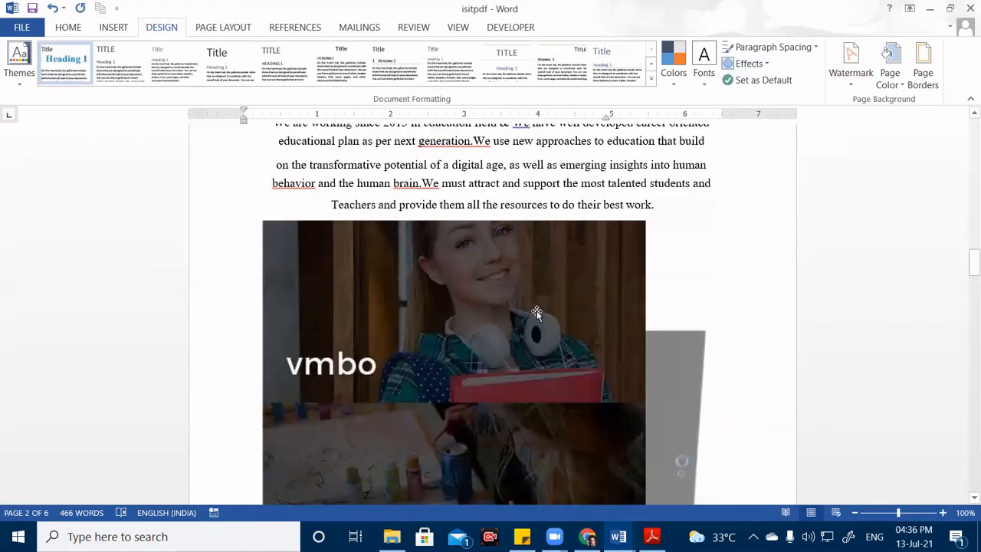
{"action": "scroll", "coordinate": [536, 305], "scroll_direction": "down", "scroll_amount": 10}
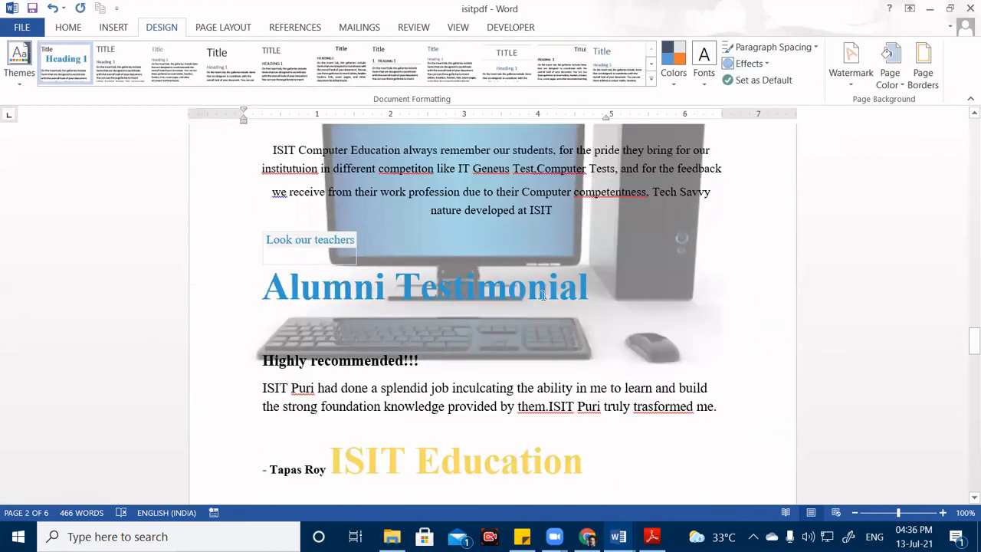
{"action": "left_click", "coordinate": [851, 65]}
{"action": "left_click", "coordinate": [729, 416]}
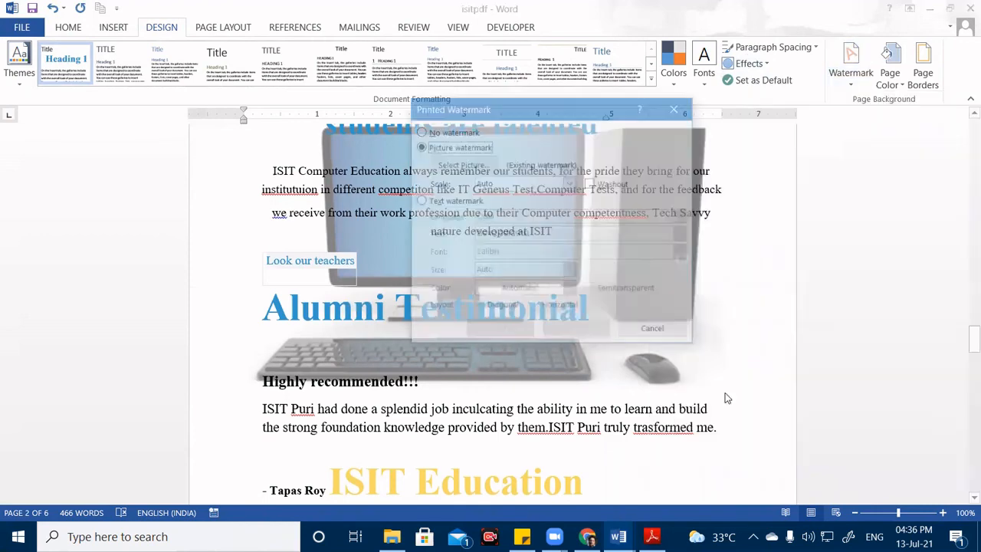
{"action": "left_click", "coordinate": [591, 186]}
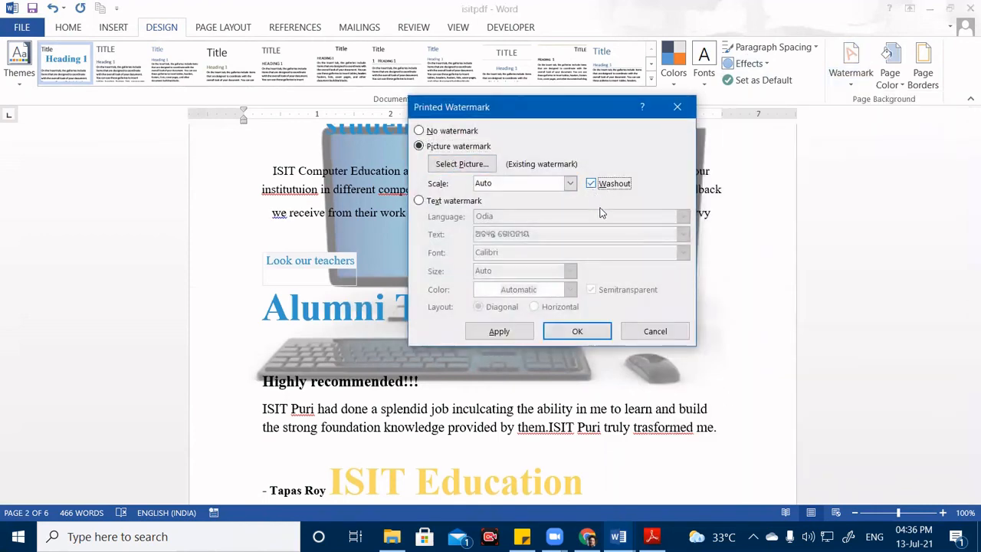
{"action": "left_click", "coordinate": [577, 331]}
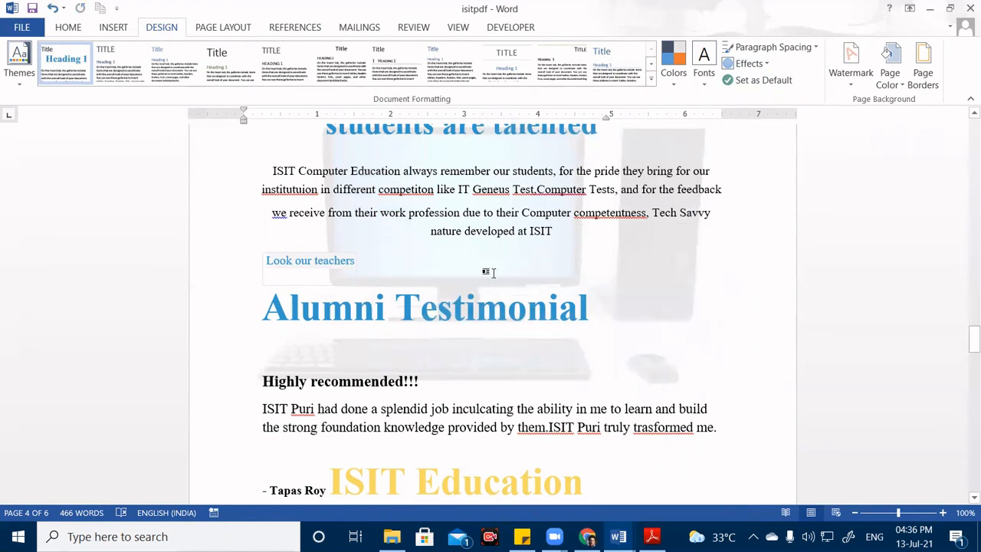
Replace the picture watermark with a semitransparent Odia text watermark.
{"action": "left_click", "coordinate": [853, 84]}
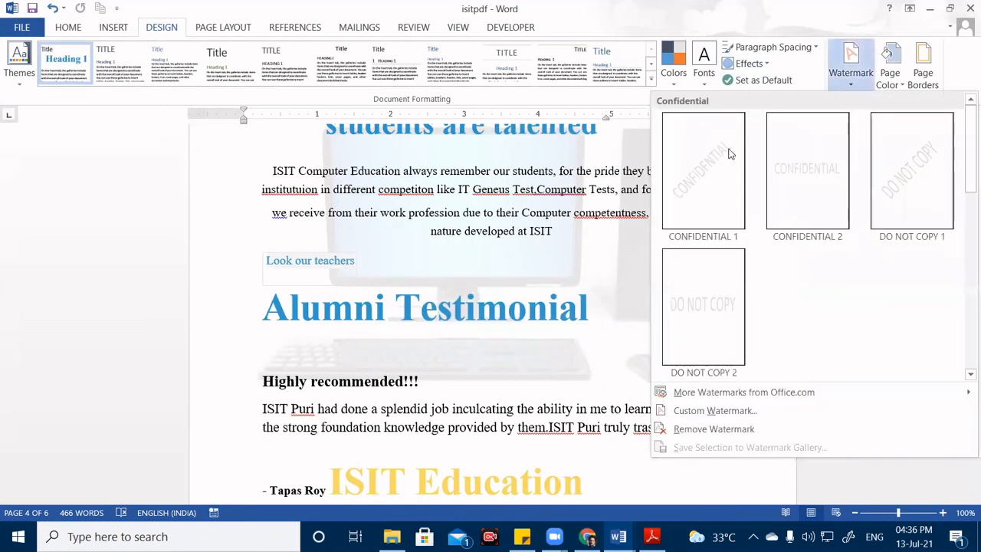
{"action": "left_click", "coordinate": [748, 412]}
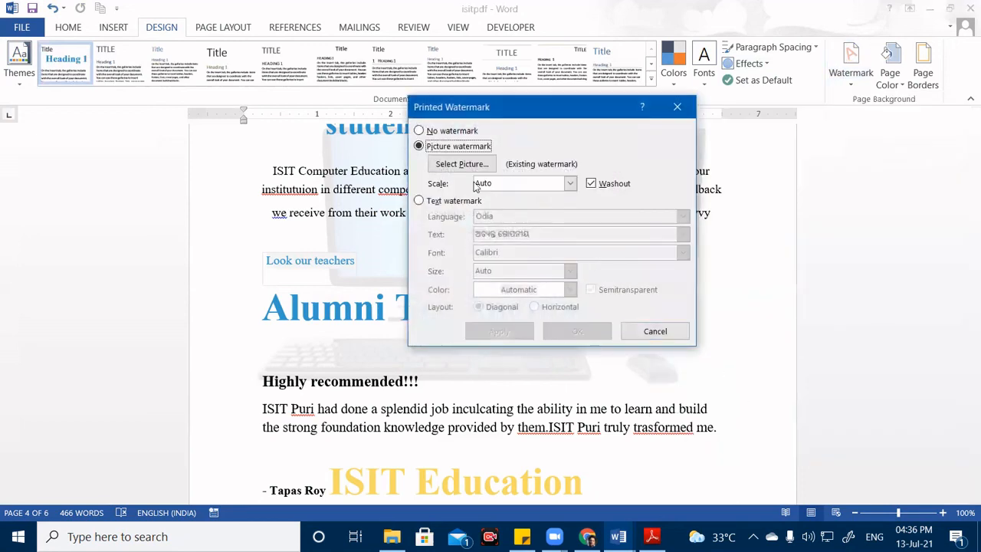
{"action": "left_click", "coordinate": [445, 132]}
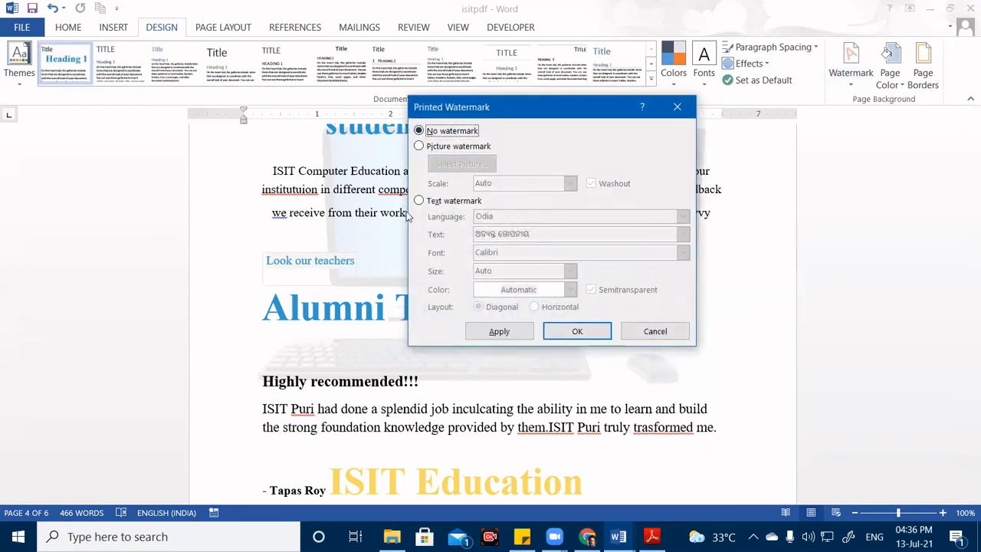
{"action": "left_click", "coordinate": [424, 203]}
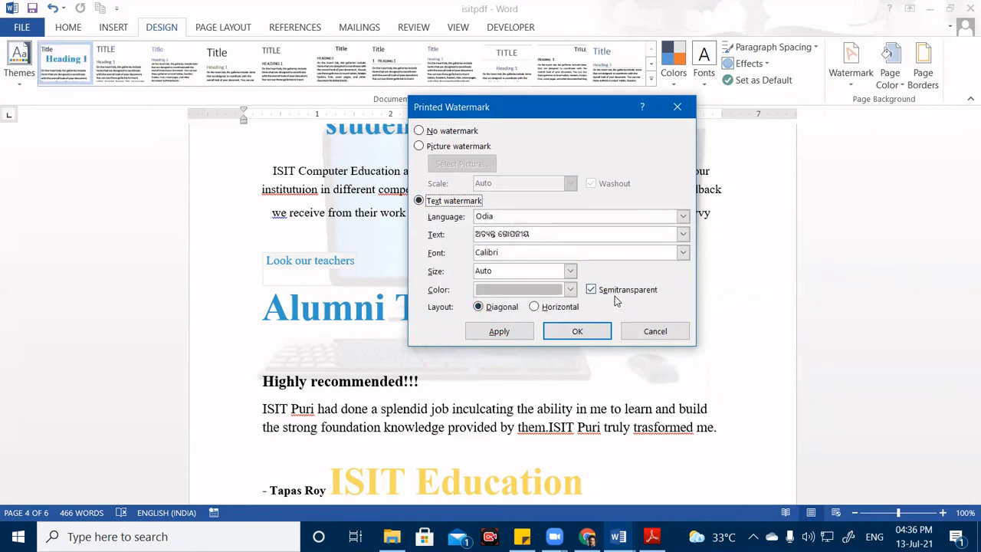
{"action": "left_click", "coordinate": [564, 335]}
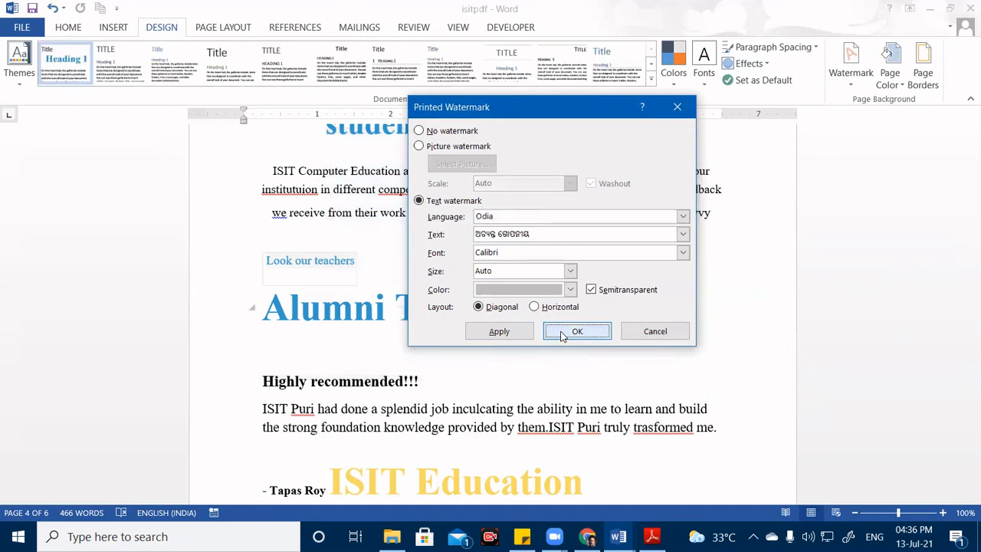
{"action": "scroll", "coordinate": [577, 347], "scroll_direction": "down", "scroll_amount": 3}
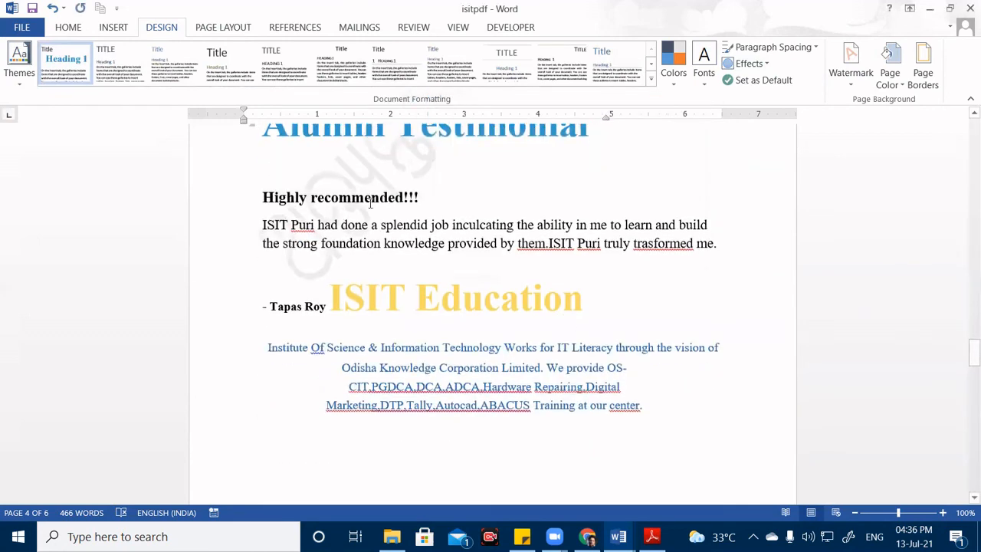
{"action": "scroll", "coordinate": [370, 202], "scroll_direction": "up", "scroll_amount": 3}
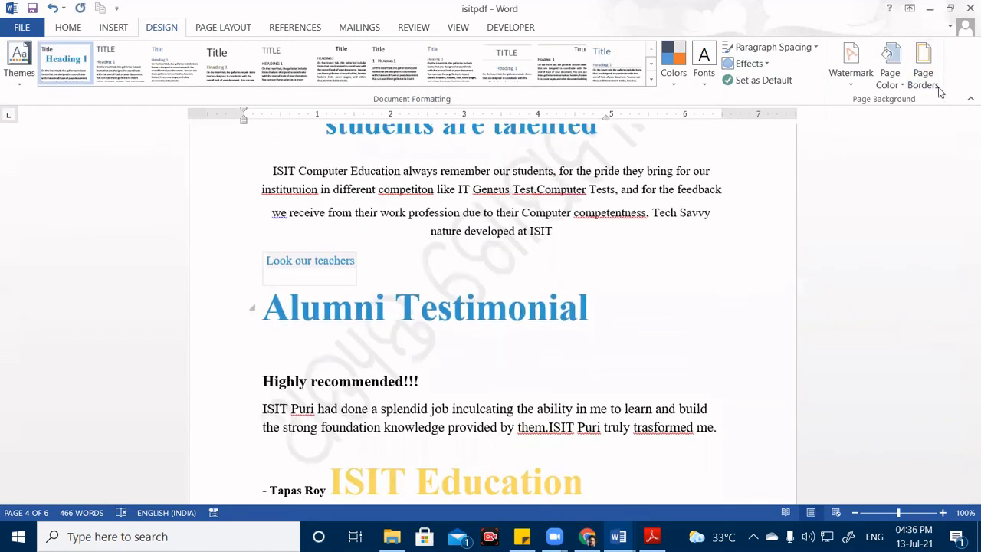
Turn off semitransparency so the diagonal Odia text watermark is fully opaque.
{"action": "left_click", "coordinate": [851, 73]}
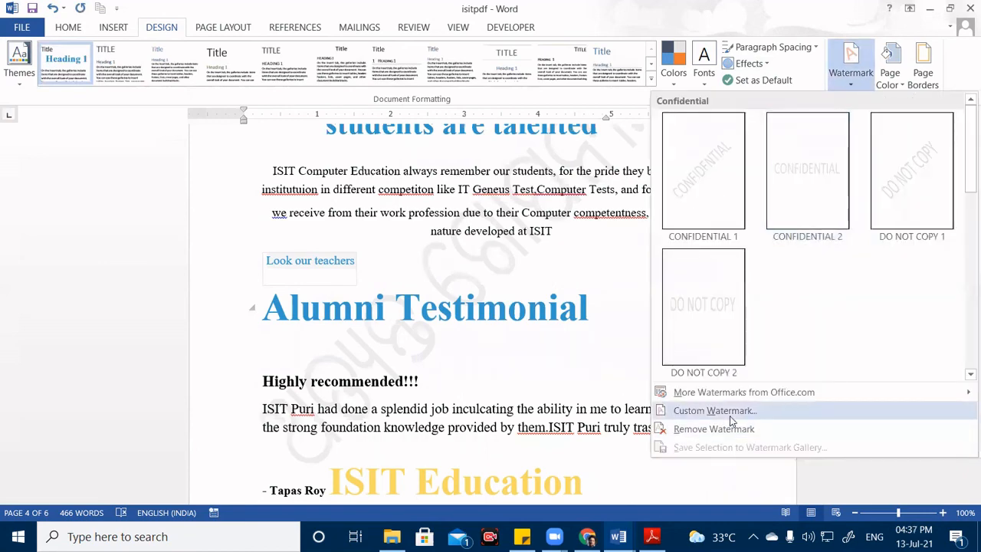
{"action": "left_click", "coordinate": [715, 411]}
{"action": "left_click", "coordinate": [591, 289]}
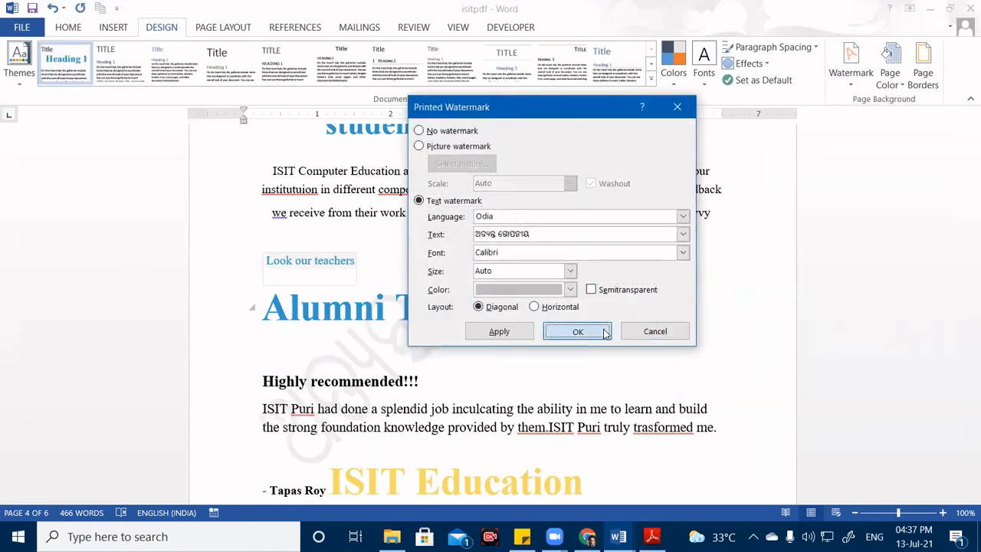
{"action": "left_click", "coordinate": [578, 331]}
{"action": "scroll", "coordinate": [460, 331], "scroll_direction": "down", "scroll_amount": 15}
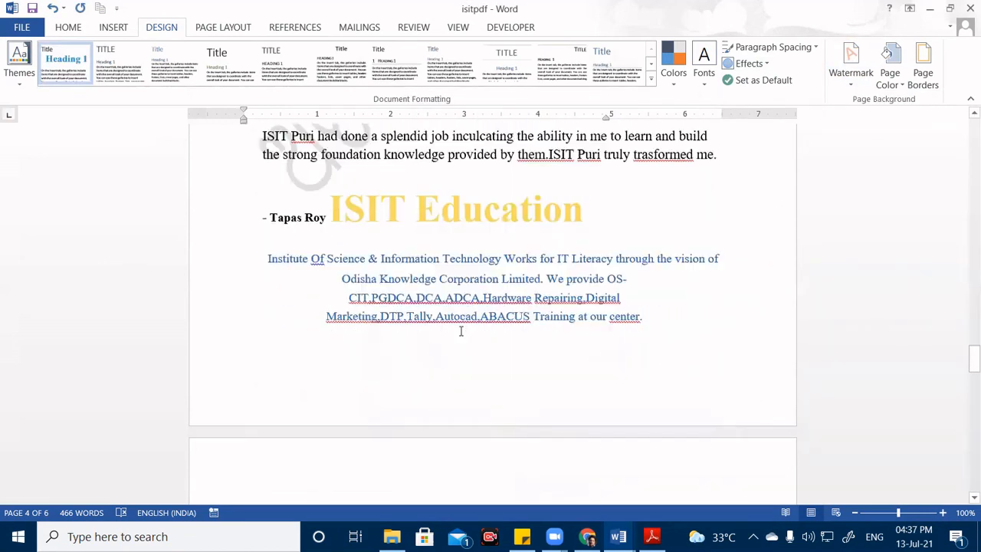
{"action": "scroll", "coordinate": [460, 328], "scroll_direction": "up", "scroll_amount": 12}
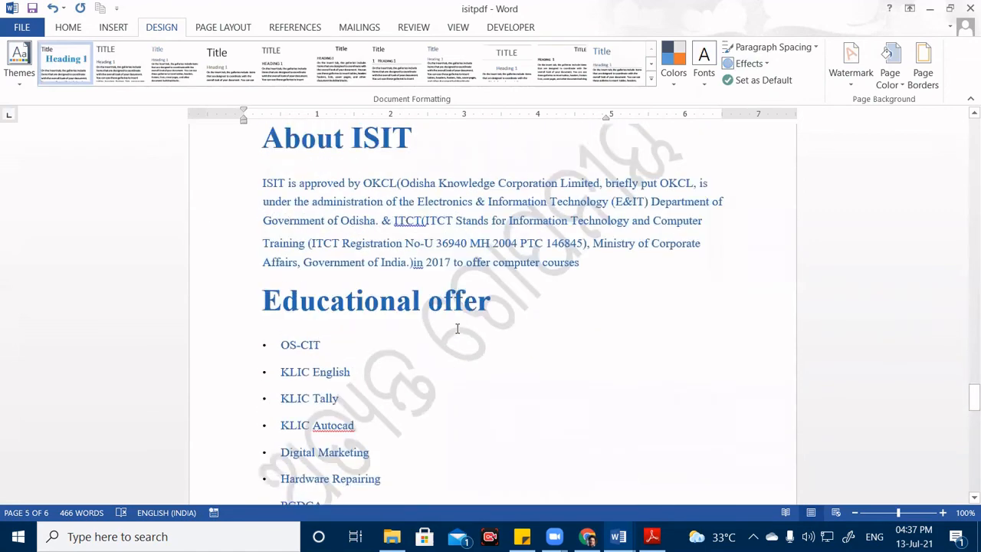
Remove the Odia text watermark from the document with Remove Watermark.
{"action": "left_click", "coordinate": [844, 83]}
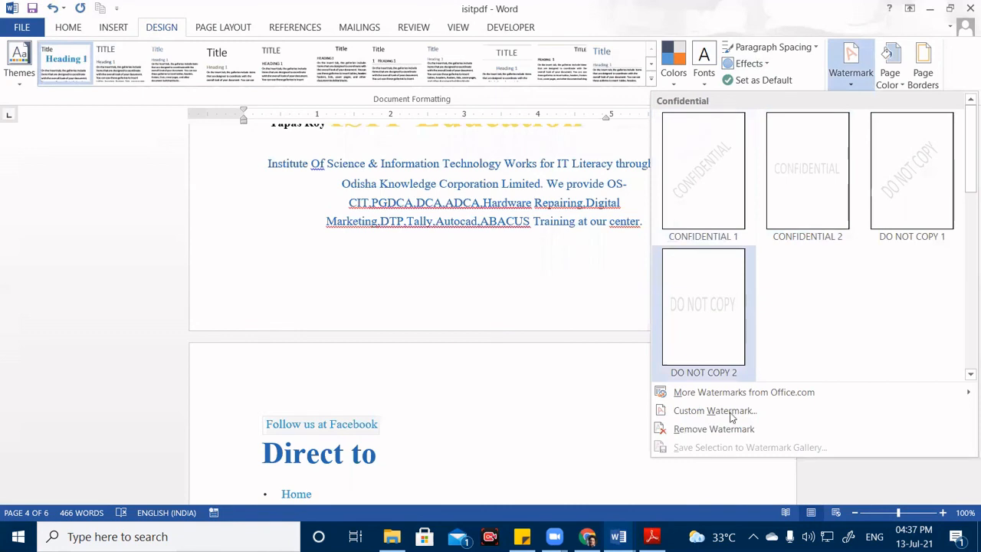
{"action": "left_click", "coordinate": [682, 430]}
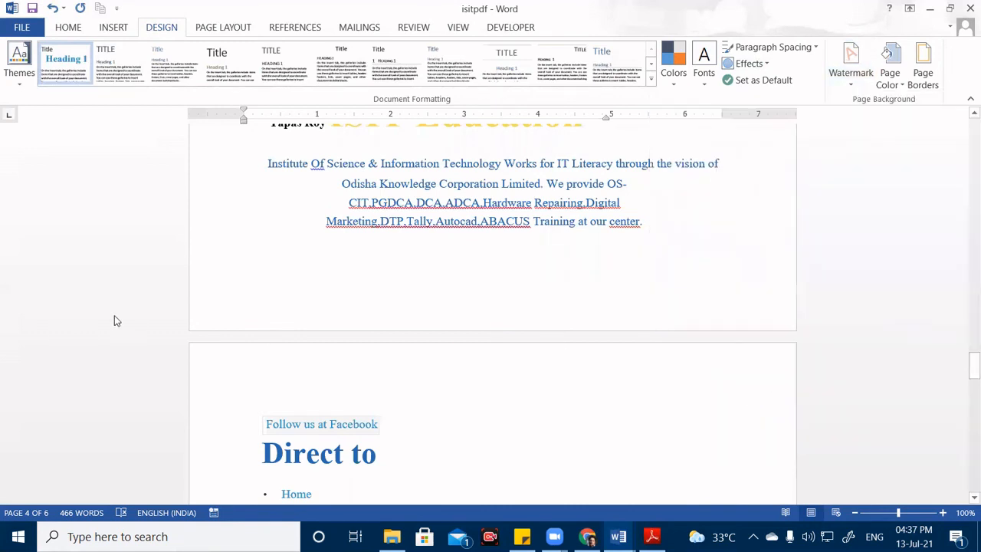